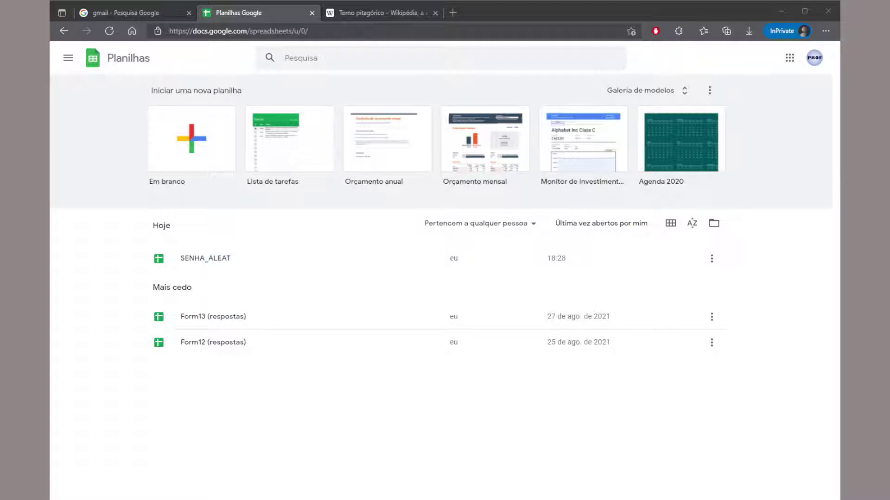
Step: Create a blank spreadsheet and enlarge the browser's page view by two zoom levels
{"action": "left_click", "coordinate": [202, 163]}
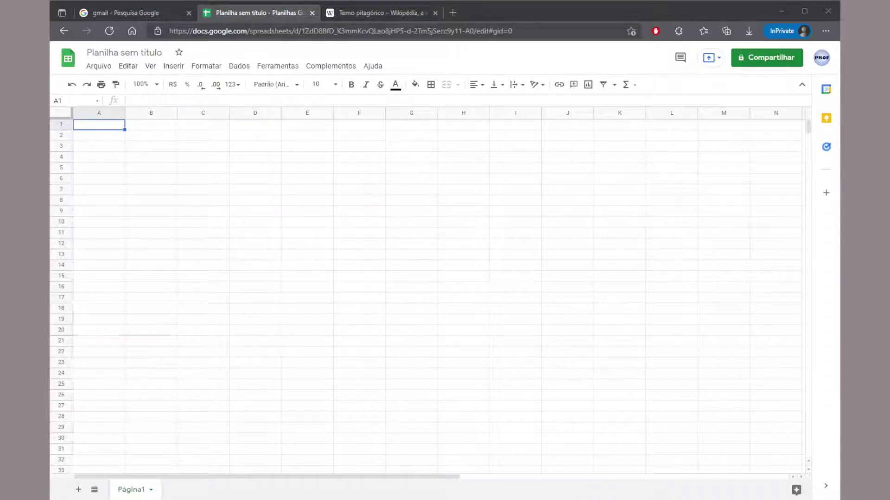
{"action": "key", "text": "ctrl+plus"}
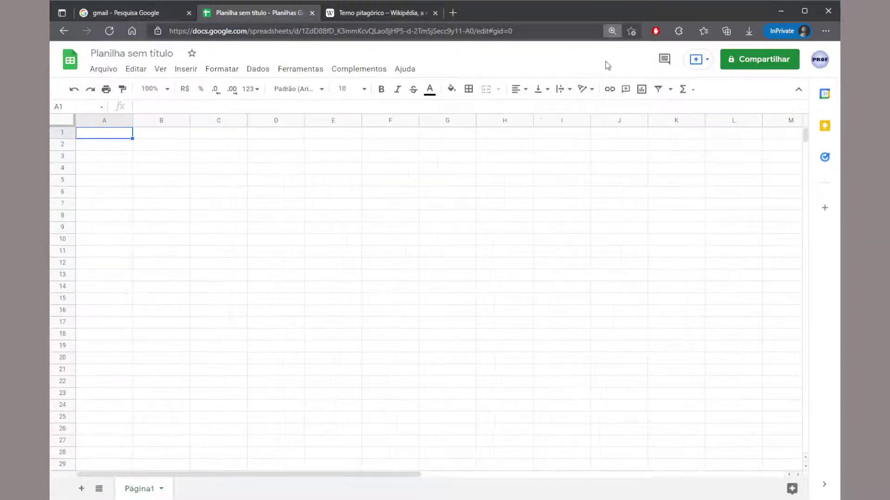
{"action": "key", "text": "ctrl+plus"}
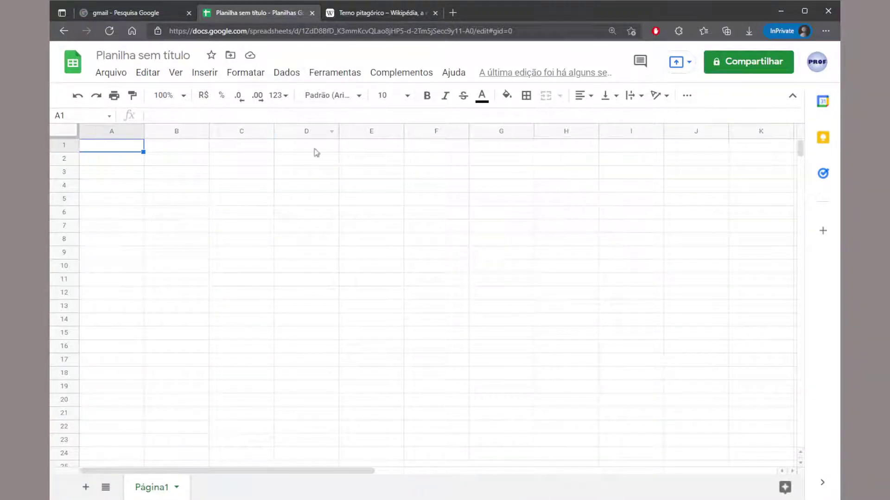
Step: Insert a drawing with a right triangle about 11.6 units wide and 3.1 high on the rulers, and shift it toward the canvas centre
{"action": "left_click", "coordinate": [198, 76]}
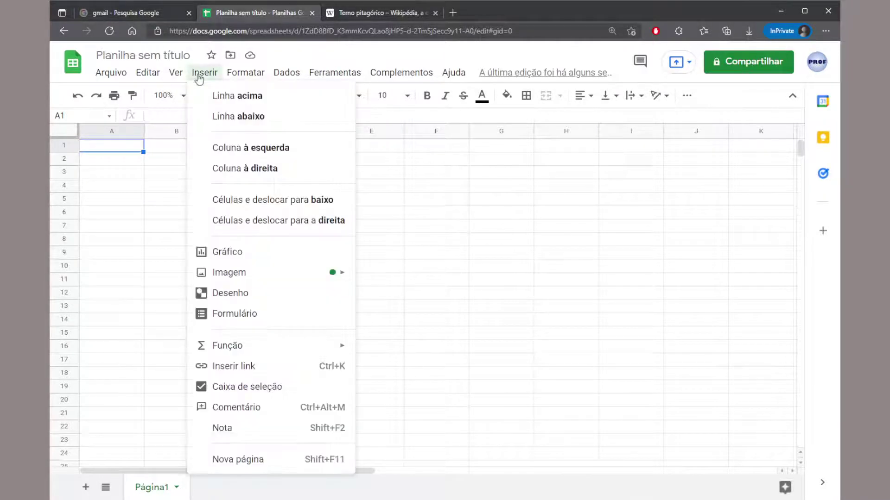
{"action": "left_click", "coordinate": [258, 298]}
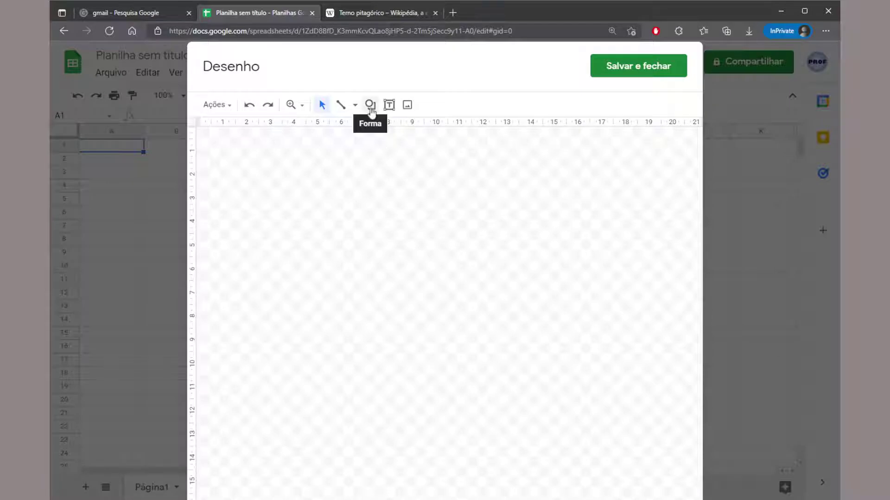
{"action": "left_click", "coordinate": [369, 106]}
{"action": "mouse_move", "coordinate": [394, 132]}
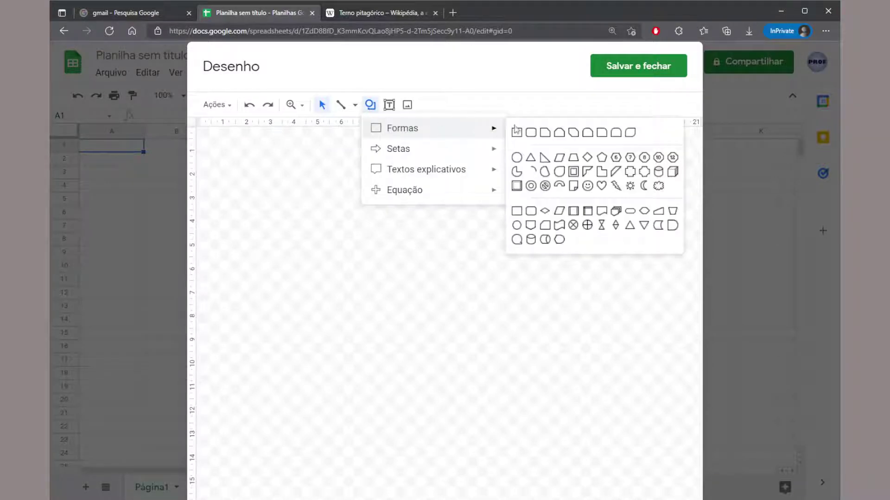
{"action": "left_click", "coordinate": [544, 158]}
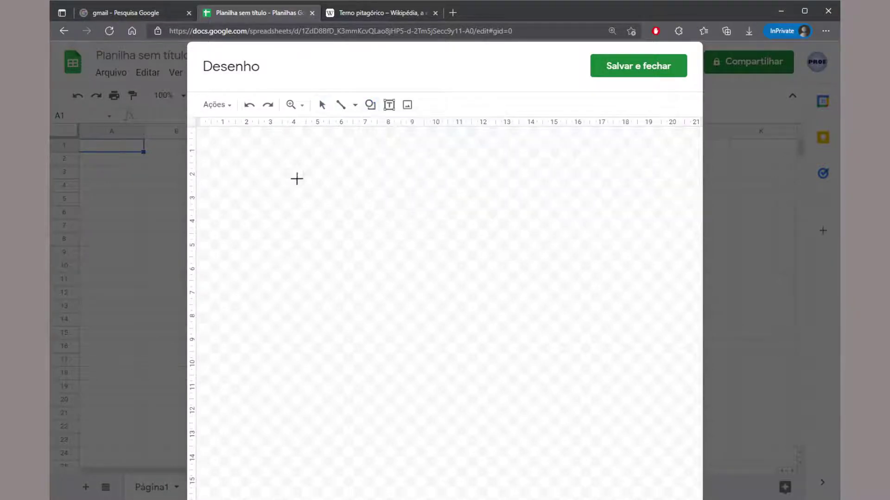
{"action": "left_click_drag", "start_coordinate": [293, 178], "coordinate": [567, 251]}
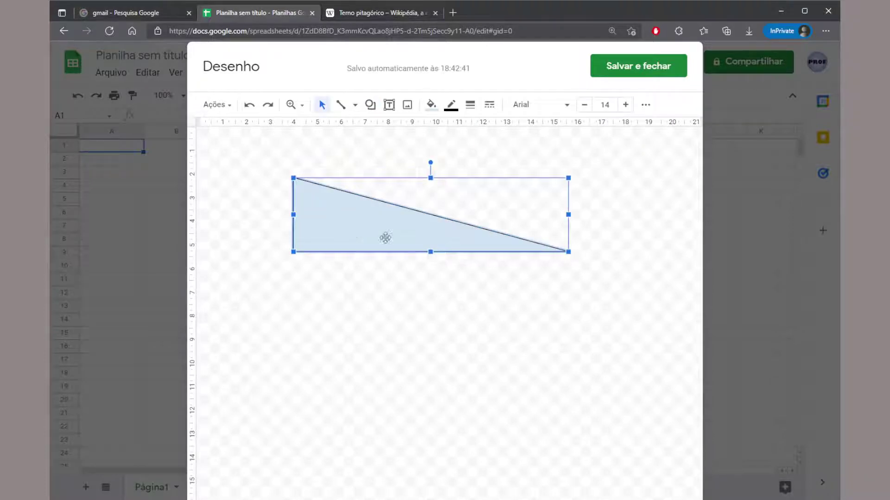
{"action": "left_click_drag", "start_coordinate": [383, 236], "coordinate": [394, 249]}
{"action": "left_click", "coordinate": [294, 213]}
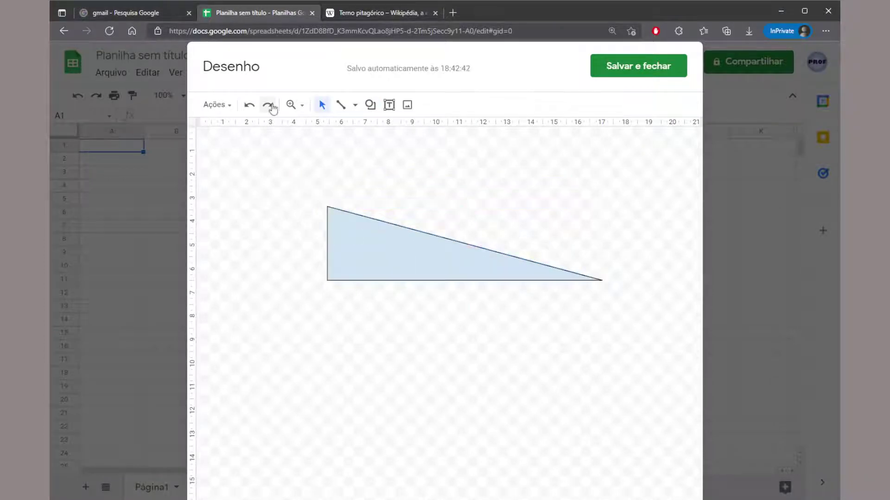
Step: Add a text box reading "c1" just below the triangle's horizontal side
{"action": "left_click", "coordinate": [389, 106]}
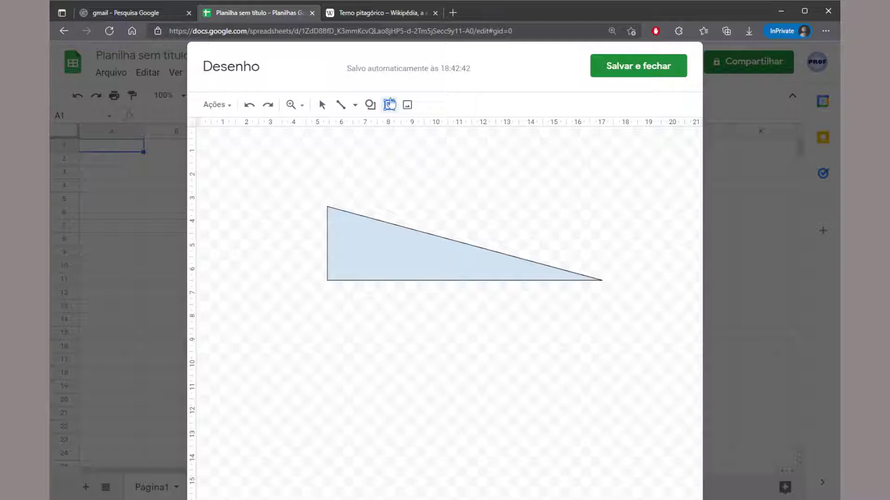
{"action": "left_click_drag", "start_coordinate": [411, 290], "coordinate": [456, 311]}
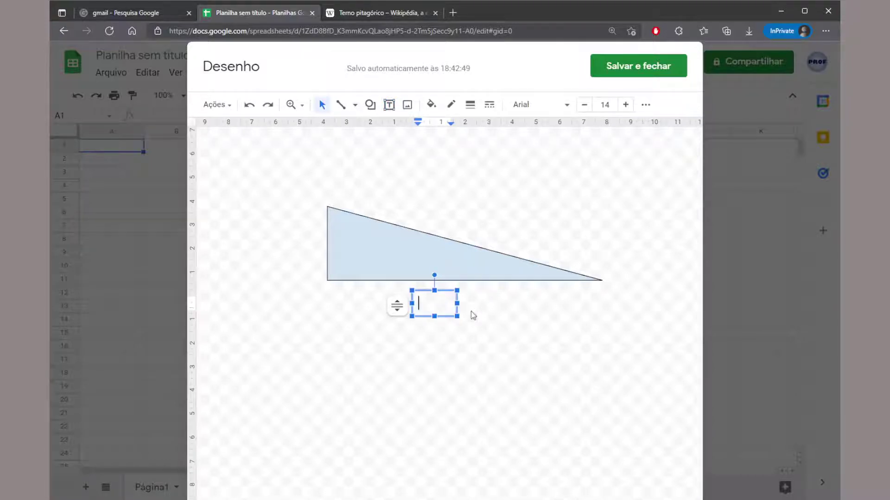
{"action": "type", "text": "c1"}
Step: Reduce the digit 1 in the c1 label to font size 8 so it looks like a subscript
{"action": "key", "text": "shift+Left"}
{"action": "left_click", "coordinate": [585, 105]}
{"action": "left_click", "coordinate": [584, 106]}
{"action": "left_click", "coordinate": [584, 105]}
{"action": "left_click", "coordinate": [585, 106]}
{"action": "left_click", "coordinate": [584, 105]}
{"action": "left_click", "coordinate": [584, 105]}
{"action": "left_click", "coordinate": [585, 105]}
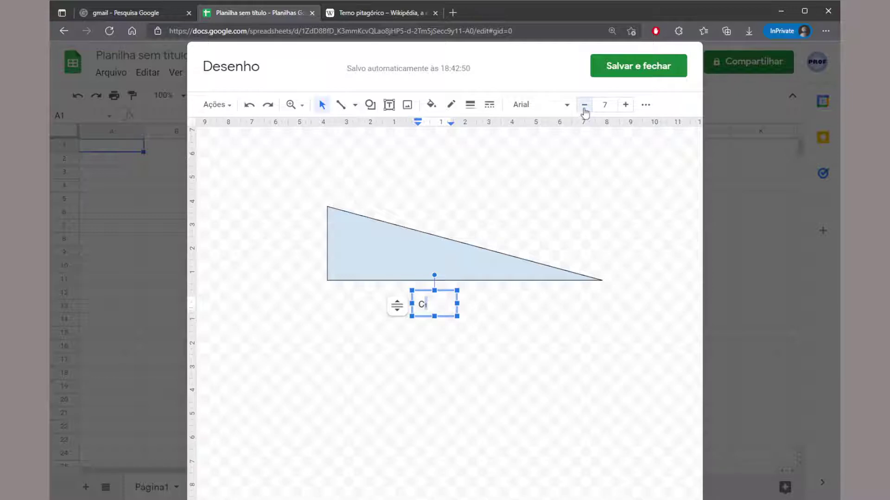
{"action": "left_click", "coordinate": [625, 106]}
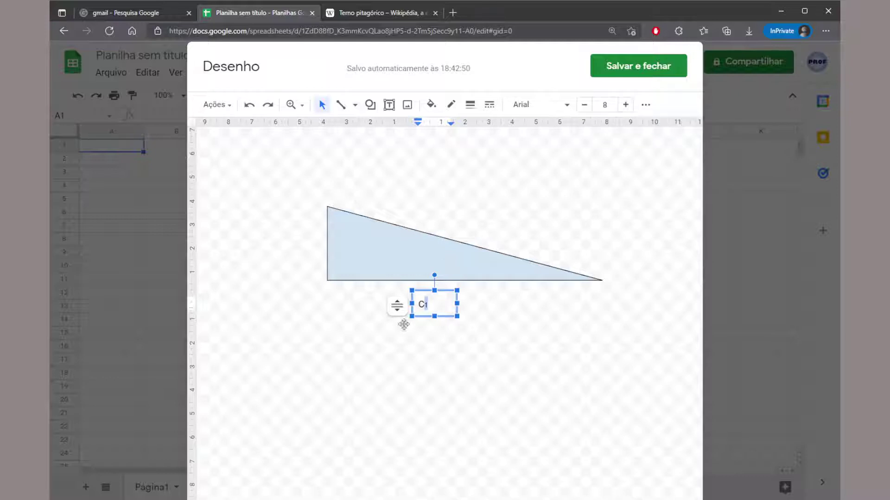
{"action": "left_click", "coordinate": [440, 302]}
{"action": "left_click", "coordinate": [317, 220]}
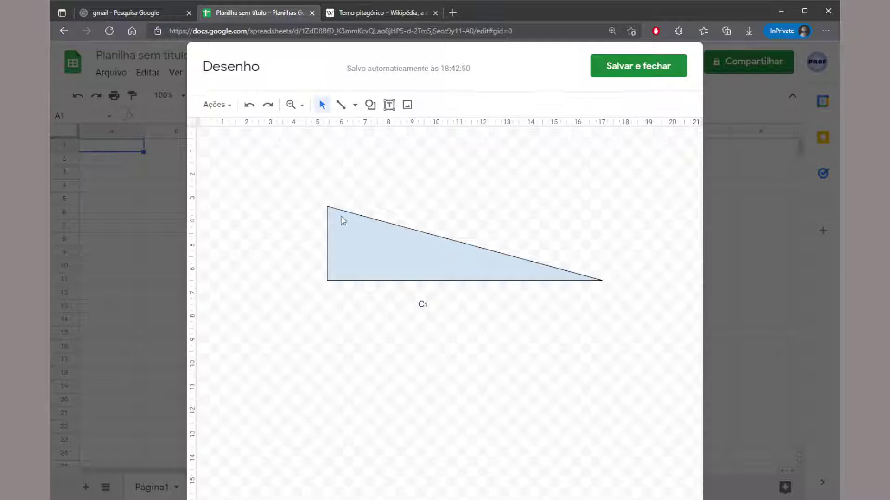
Step: Add a small text box reading "c2" beside the triangle's vertical side
{"action": "left_click", "coordinate": [390, 105]}
{"action": "left_click_drag", "start_coordinate": [300, 231], "coordinate": [316, 255]}
{"action": "type", "text": "C2"}
Step: Reduce the digit 2 in the c2 label to font size 6 and widen its text box to fit one line
{"action": "key", "text": "shift+Left"}
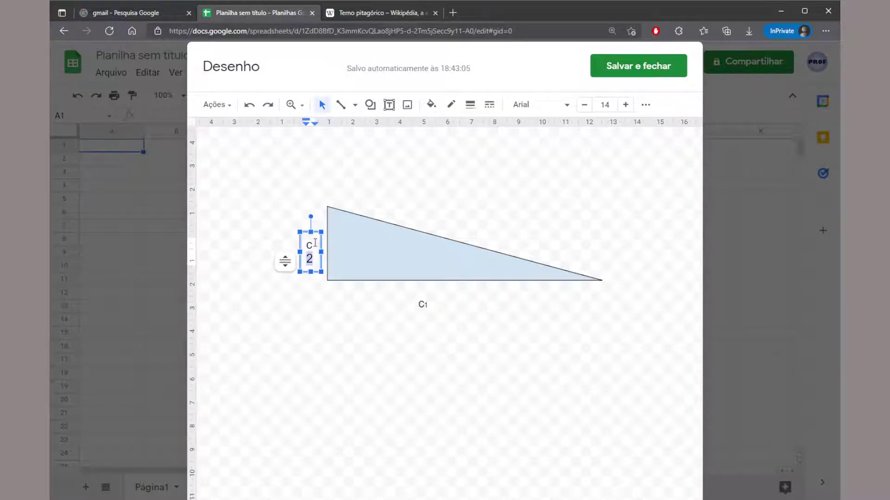
{"action": "left_click", "coordinate": [585, 106]}
{"action": "left_click", "coordinate": [585, 106]}
{"action": "left_click", "coordinate": [585, 107]}
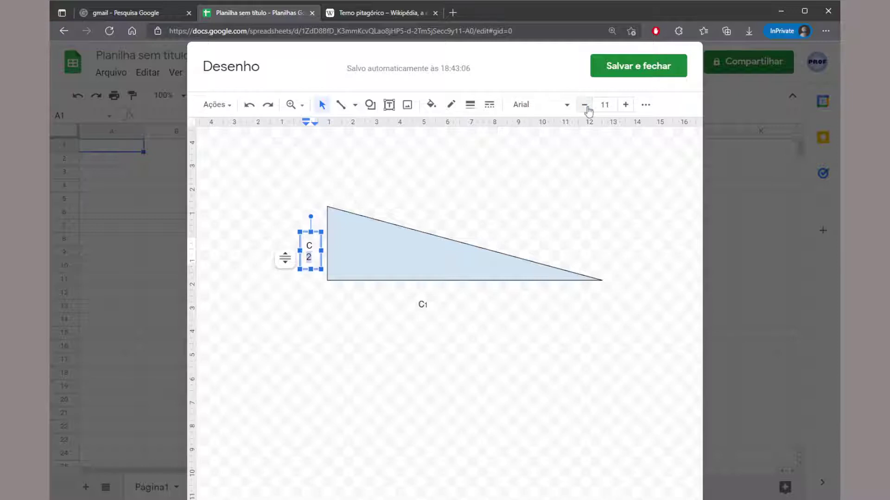
{"action": "left_click", "coordinate": [585, 106]}
{"action": "left_click", "coordinate": [585, 106]}
{"action": "left_click", "coordinate": [585, 107]}
{"action": "left_click", "coordinate": [585, 107]}
{"action": "left_click", "coordinate": [585, 106]}
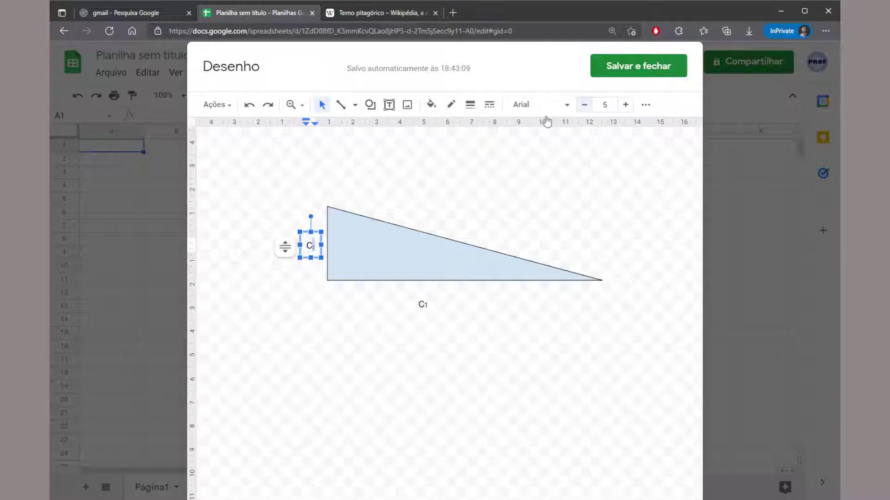
{"action": "left_click", "coordinate": [585, 107]}
{"action": "left_click", "coordinate": [625, 106]}
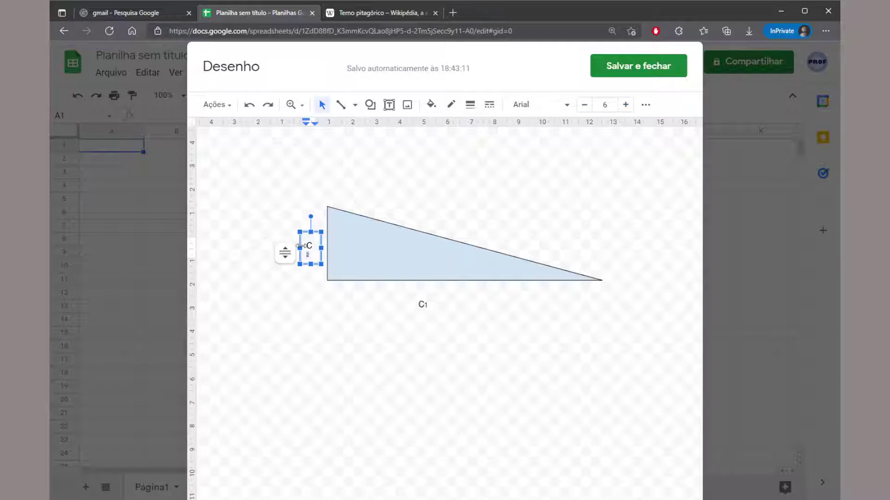
{"action": "left_click", "coordinate": [295, 247]}
{"action": "left_click_drag", "start_coordinate": [295, 247], "coordinate": [278, 248]}
Step: Check the c1 label's text and slightly increase the font size of the digit 2 in the c2 label
{"action": "left_click", "coordinate": [419, 304]}
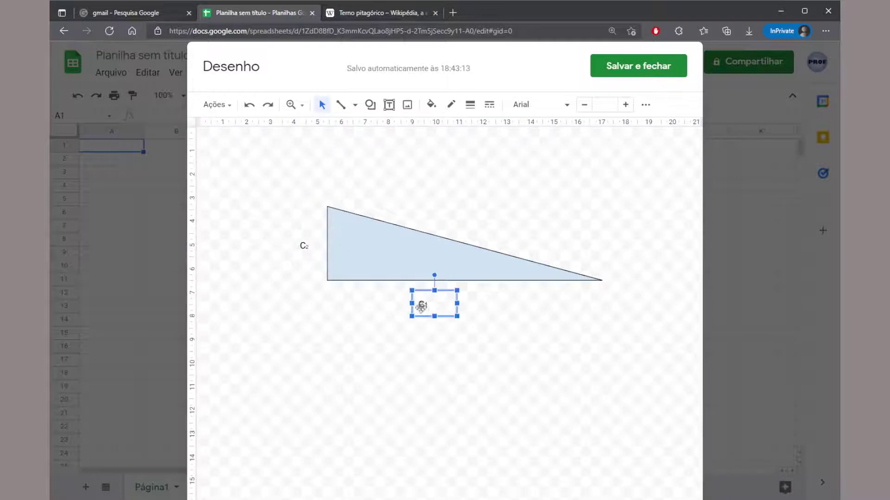
{"action": "double_click", "coordinate": [423, 306]}
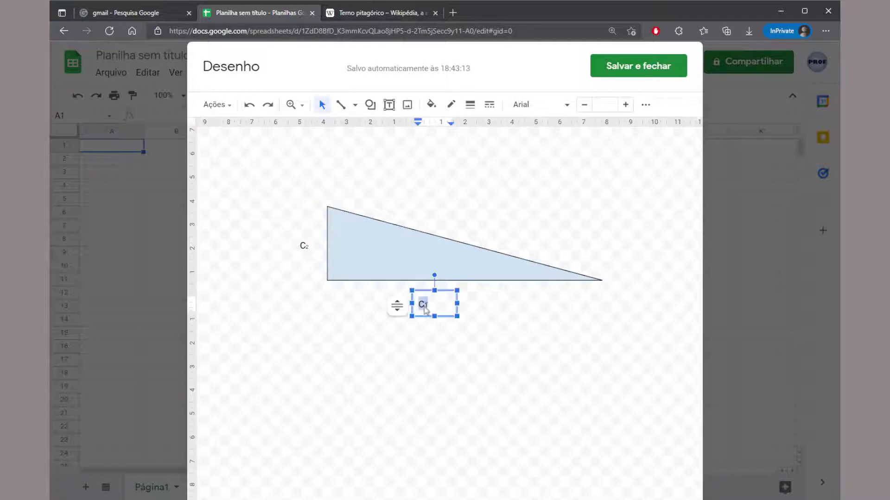
{"action": "left_click", "coordinate": [308, 245]}
{"action": "left_click", "coordinate": [309, 244]}
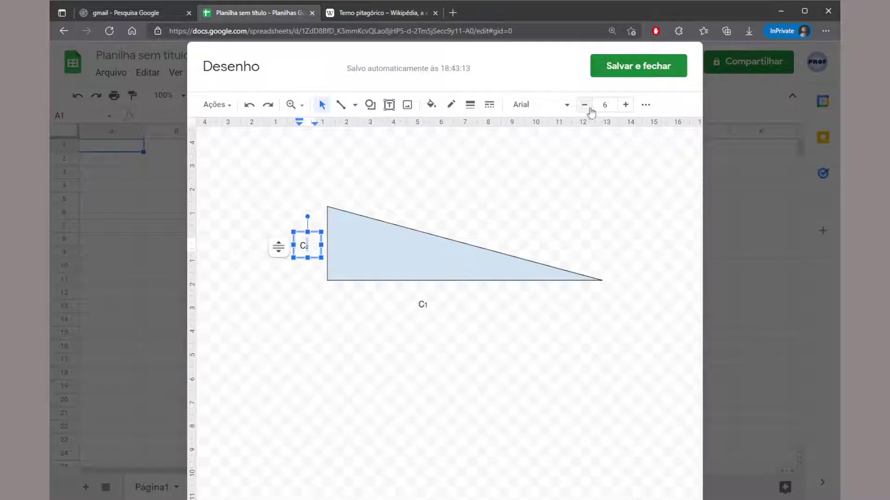
{"action": "left_click", "coordinate": [625, 105]}
{"action": "left_click", "coordinate": [428, 131]}
Step: Add a text box reading "h" above the hypotenuse and shift it clear of the line
{"action": "left_click", "coordinate": [390, 104]}
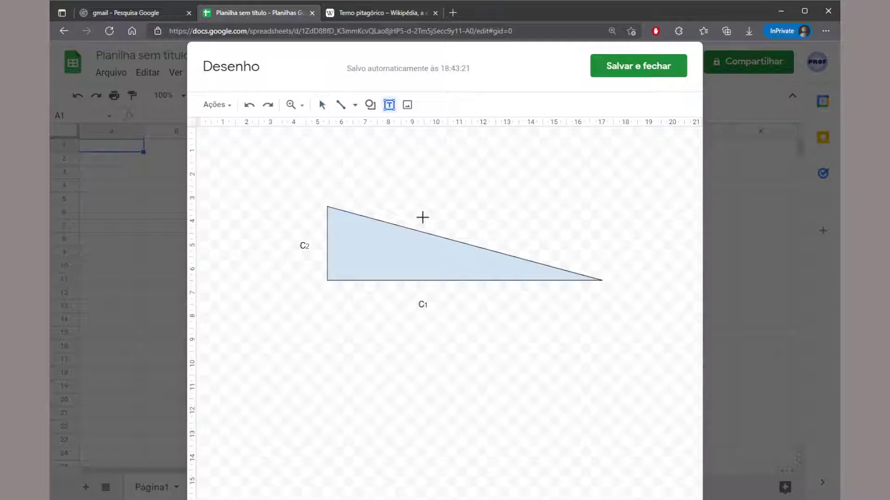
{"action": "left_click_drag", "start_coordinate": [423, 215], "coordinate": [473, 231]}
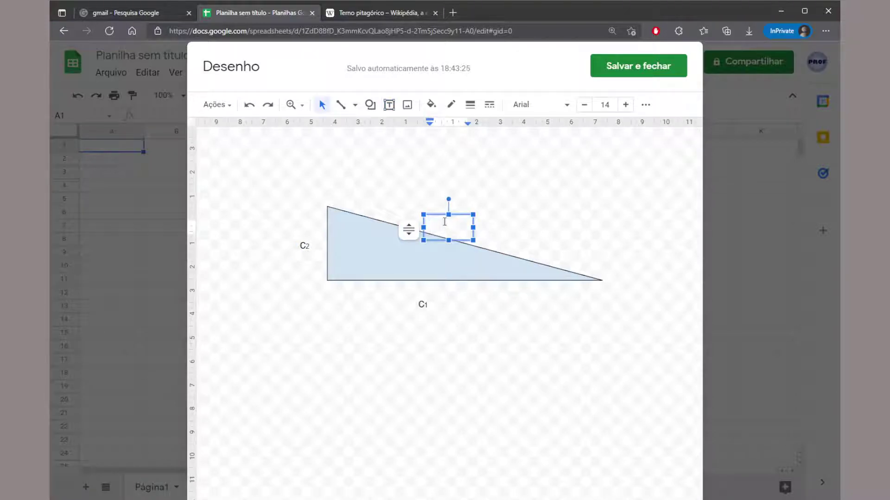
{"action": "type", "text": "h"}
{"action": "left_click_drag", "start_coordinate": [457, 214], "coordinate": [470, 210]}
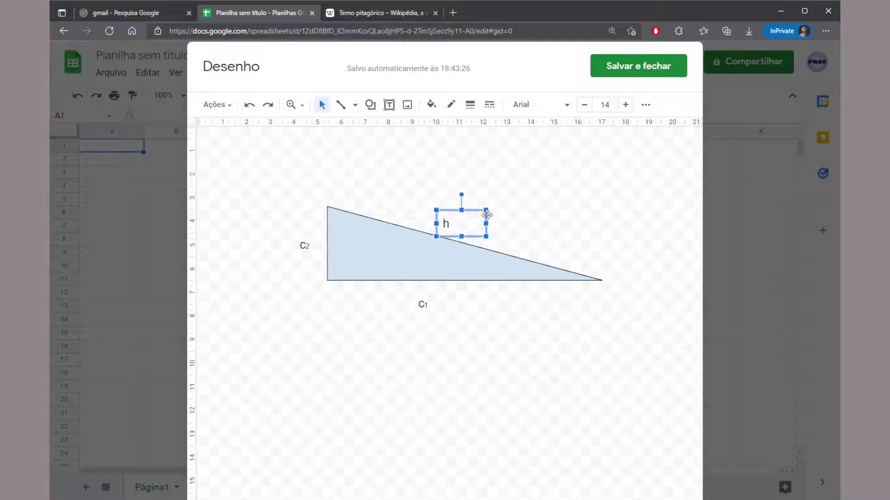
{"action": "left_click", "coordinate": [551, 224]}
Step: Move the c1 label closer to the horizontal side and the c2 label closer to the vertical side
{"action": "left_click", "coordinate": [423, 304]}
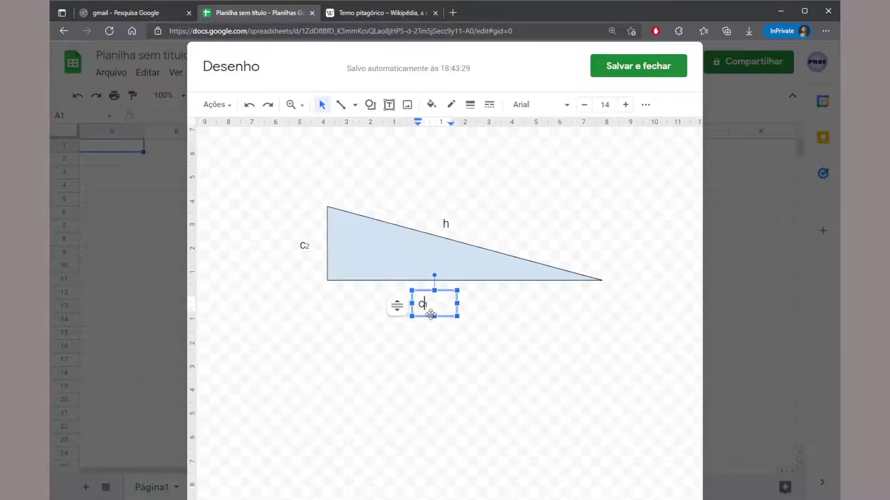
{"action": "left_click_drag", "start_coordinate": [448, 304], "coordinate": [464, 302]}
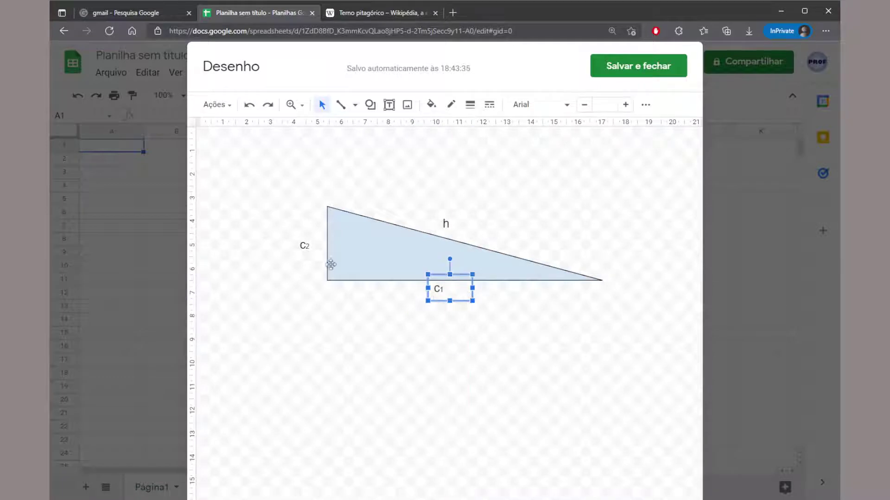
{"action": "left_click", "coordinate": [309, 255]}
{"action": "left_click_drag", "start_coordinate": [318, 263], "coordinate": [335, 259]}
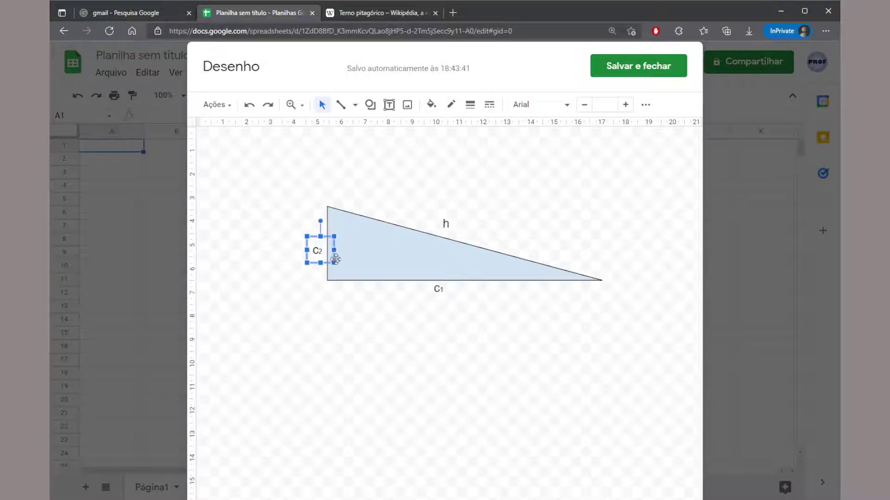
{"action": "left_click", "coordinate": [548, 246]}
Step: Try a red fill on the triangle and replace it with solid light gray
{"action": "left_click", "coordinate": [376, 240]}
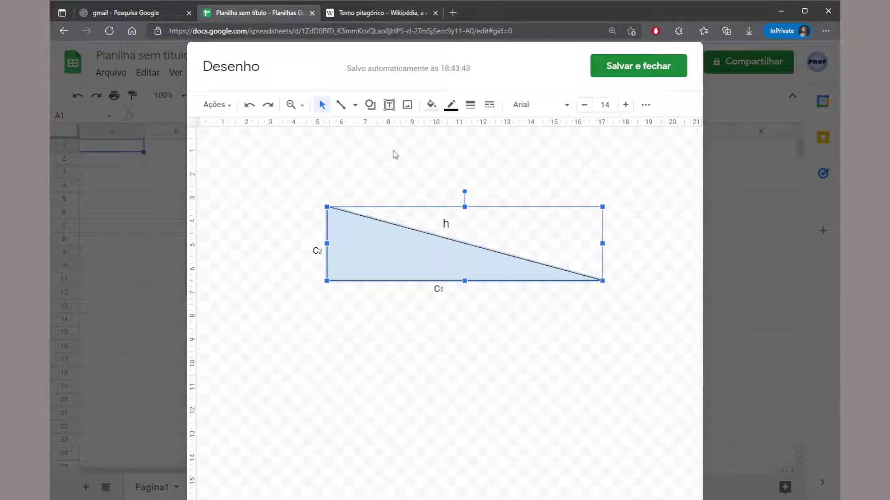
{"action": "left_click", "coordinate": [269, 250]}
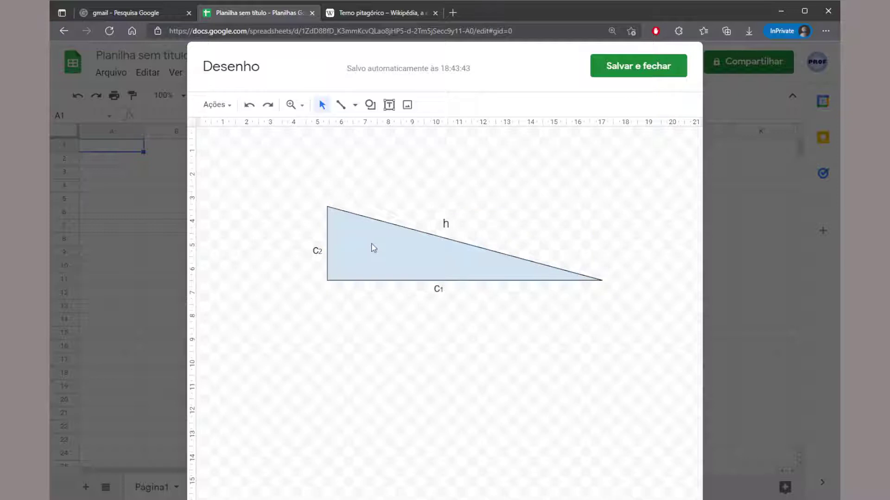
{"action": "left_click", "coordinate": [366, 252]}
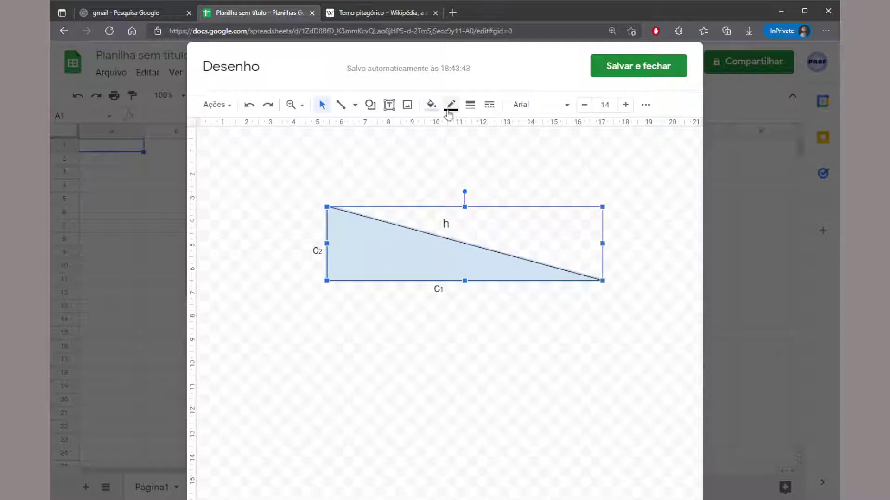
{"action": "left_click", "coordinate": [431, 106]}
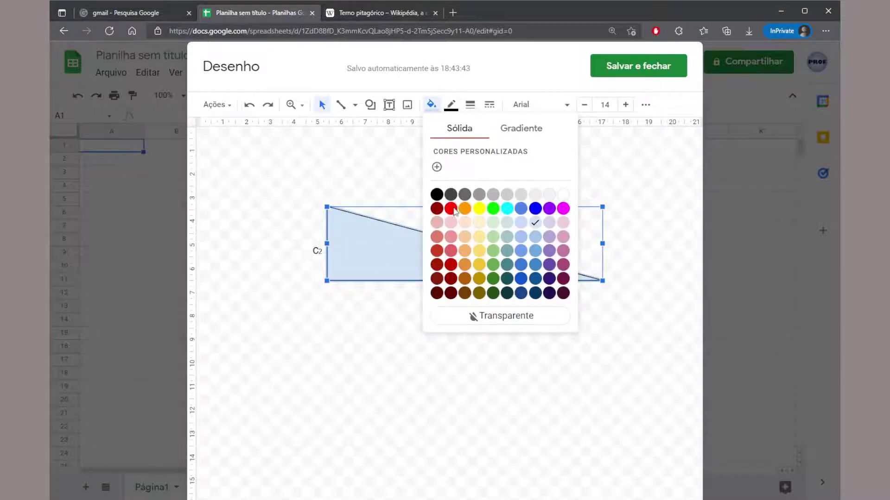
{"action": "left_click", "coordinate": [450, 208]}
{"action": "left_click", "coordinate": [432, 113]}
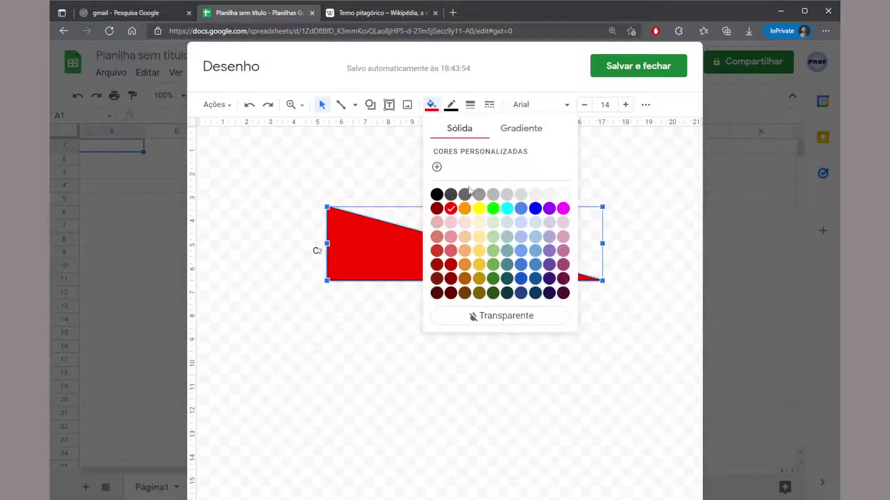
{"action": "left_click", "coordinate": [505, 194]}
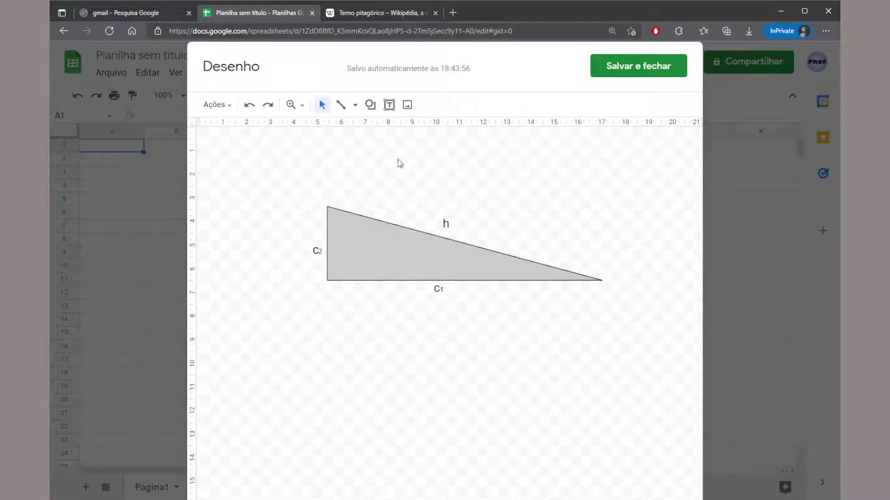
{"action": "left_click", "coordinate": [451, 105]}
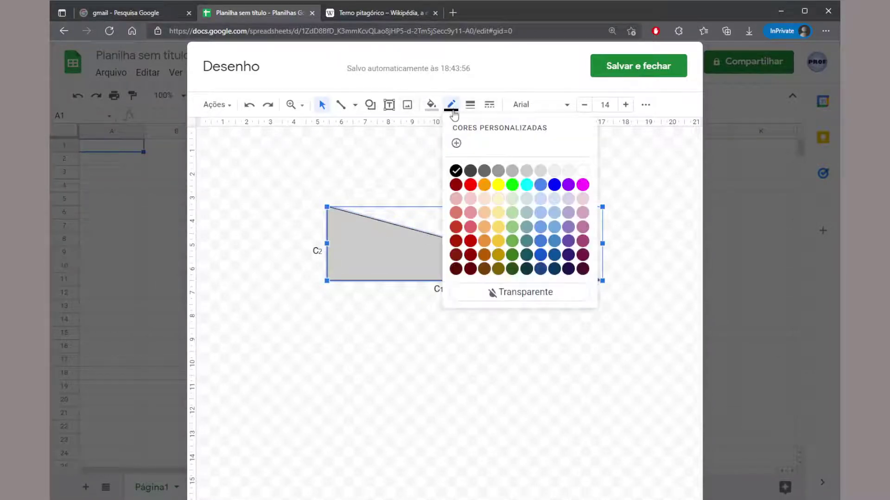
{"action": "left_click", "coordinate": [411, 154]}
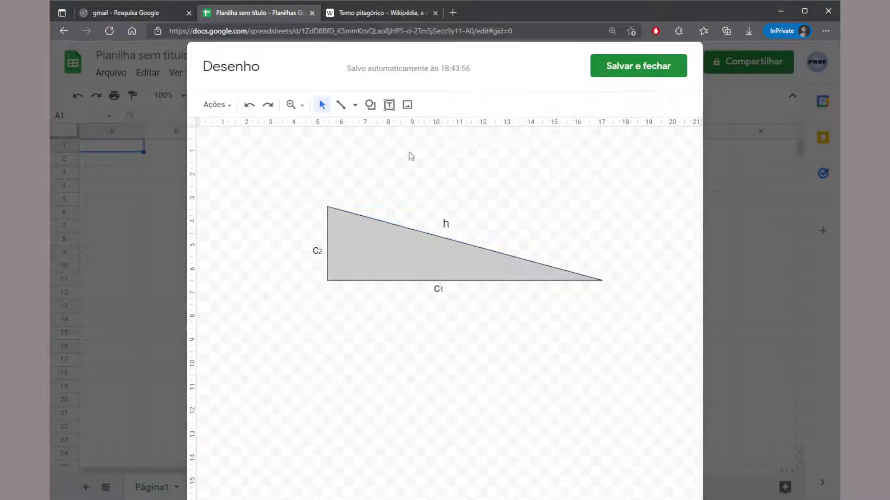
Step: Save and close the drawing, and place it in columns A to E with the triangle spanning about rows 4 to 9
{"action": "left_click", "coordinate": [639, 65]}
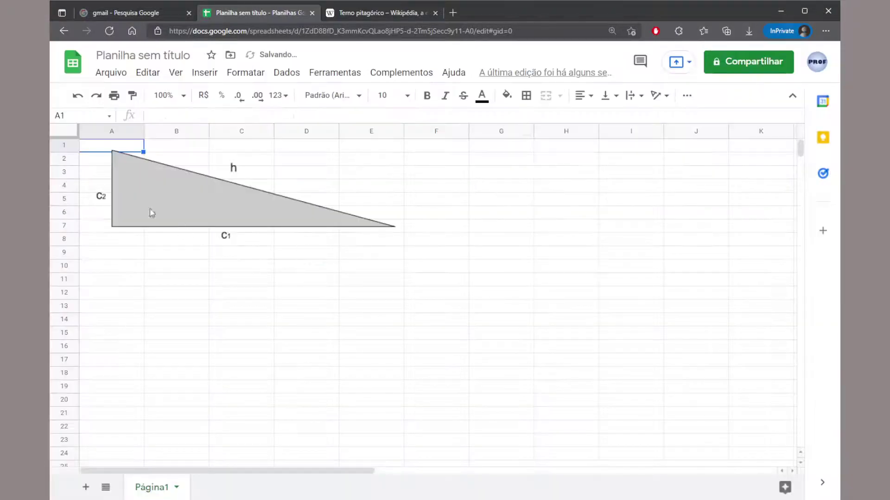
{"action": "left_click", "coordinate": [199, 198]}
{"action": "left_click_drag", "start_coordinate": [199, 198], "coordinate": [195, 275]}
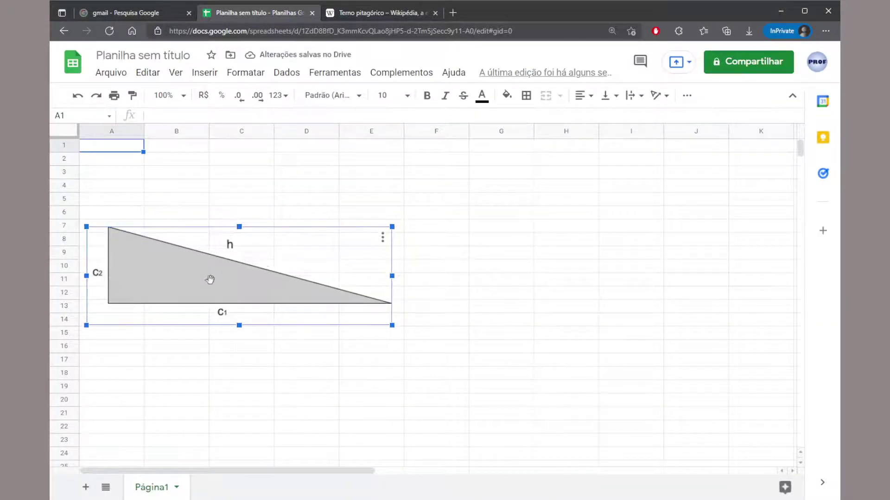
{"action": "left_click", "coordinate": [470, 270]}
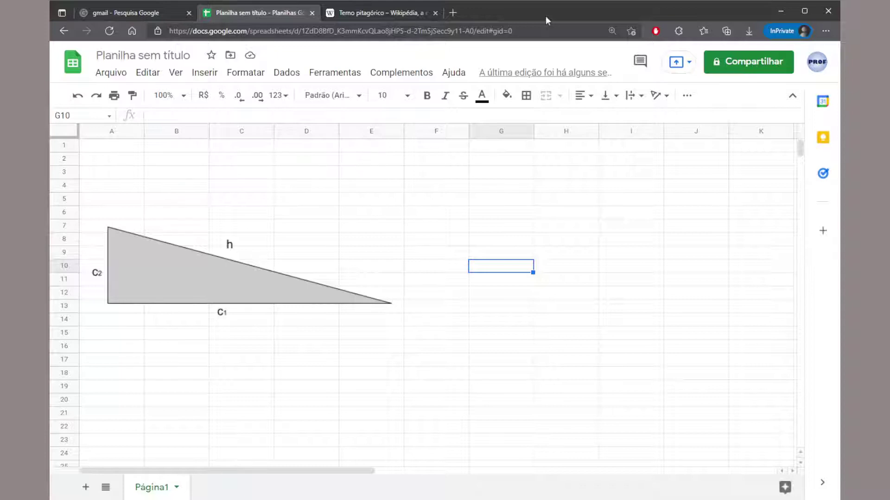
{"action": "mouse_move", "coordinate": [195, 291]}
{"action": "left_mouse_down"}
{"action": "mouse_move", "coordinate": [202, 292]}
{"action": "mouse_move", "coordinate": [193, 239]}
{"action": "left_mouse_up"}
{"action": "left_click", "coordinate": [388, 204]}
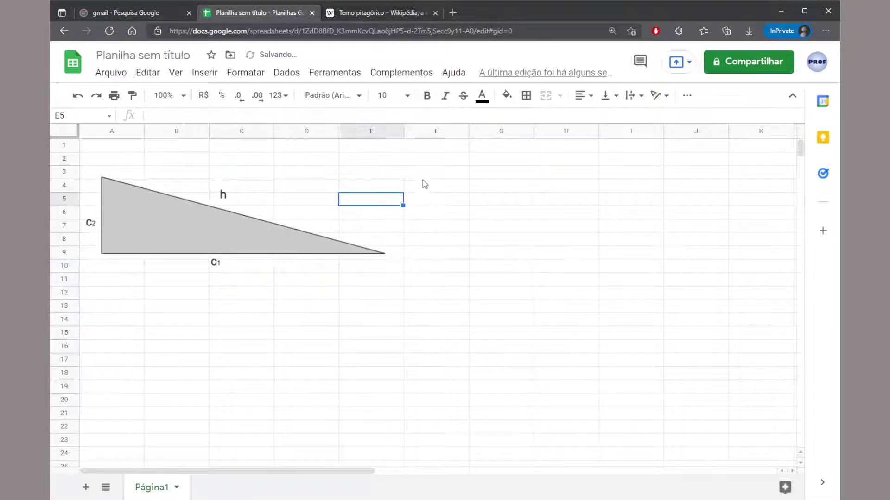
Step: Enter the headers c1, c2 and h in cells F3, G3 and H3
{"action": "left_click", "coordinate": [427, 176]}
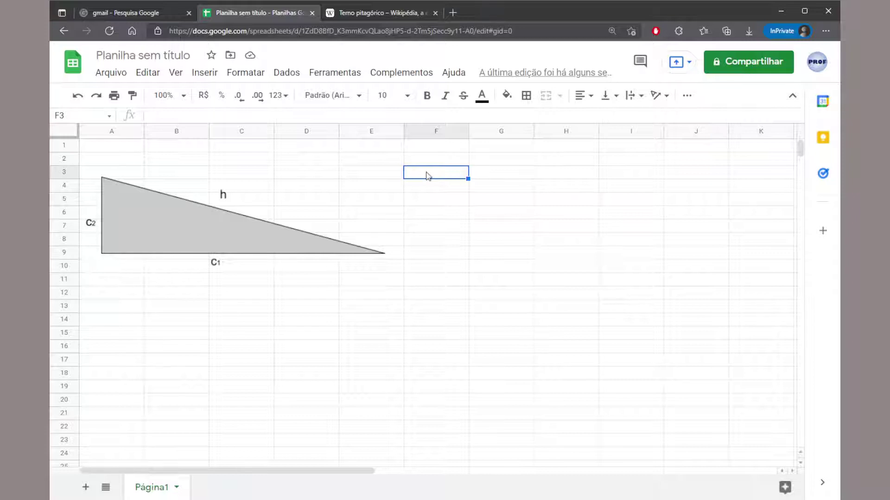
{"action": "type", "text": "c1"}
{"action": "key", "text": "Return"}
{"action": "key", "text": "Right"}
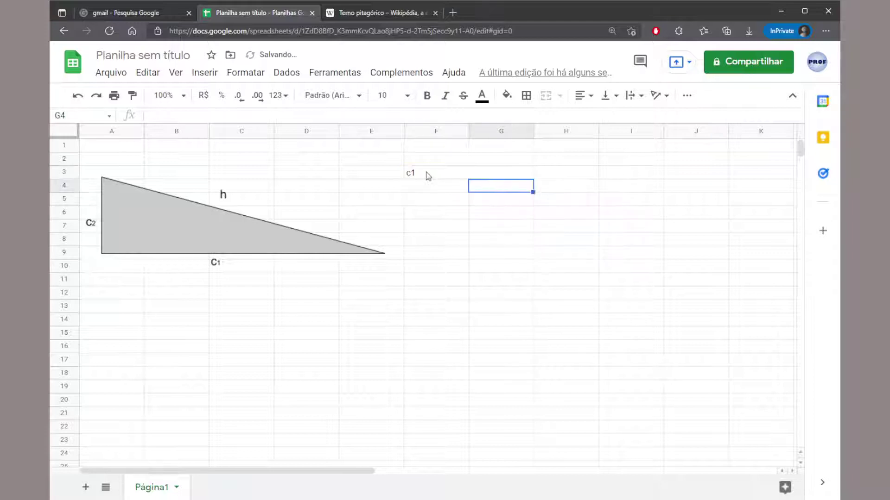
{"action": "key", "text": "Up"}
{"action": "type", "text": "c2"}
{"action": "key", "text": "Tab"}
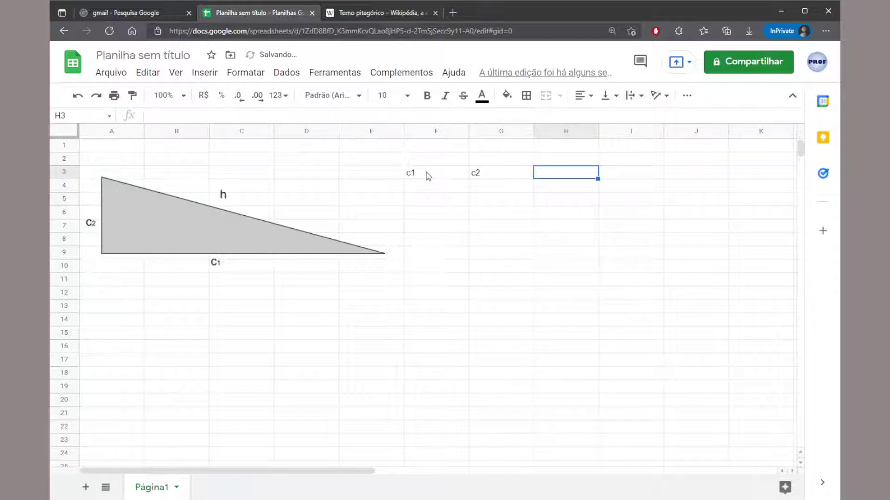
{"action": "type", "text": "h"}
{"action": "key", "text": "Return"}
Step: Enter 3 under c1 in F4 and 4 under c2 in G4
{"action": "key", "text": "Left"}
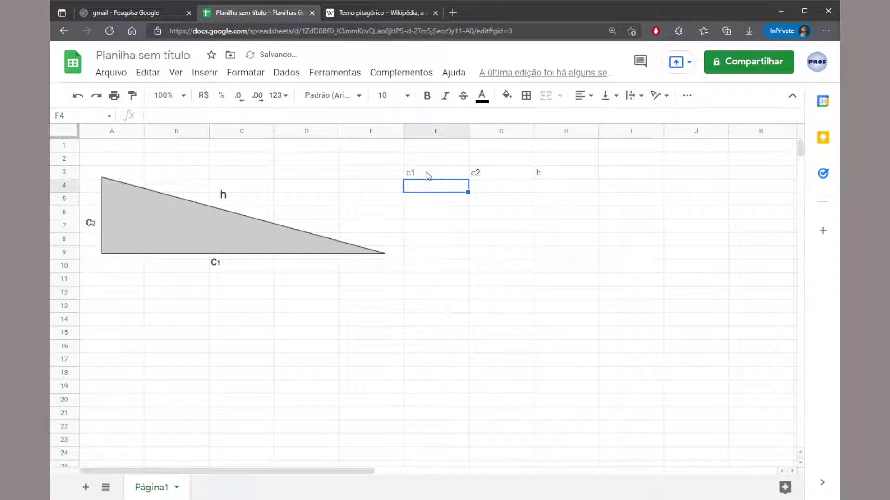
{"action": "type", "text": "3"}
{"action": "key", "text": "Up"}
{"action": "key", "text": "Right"}
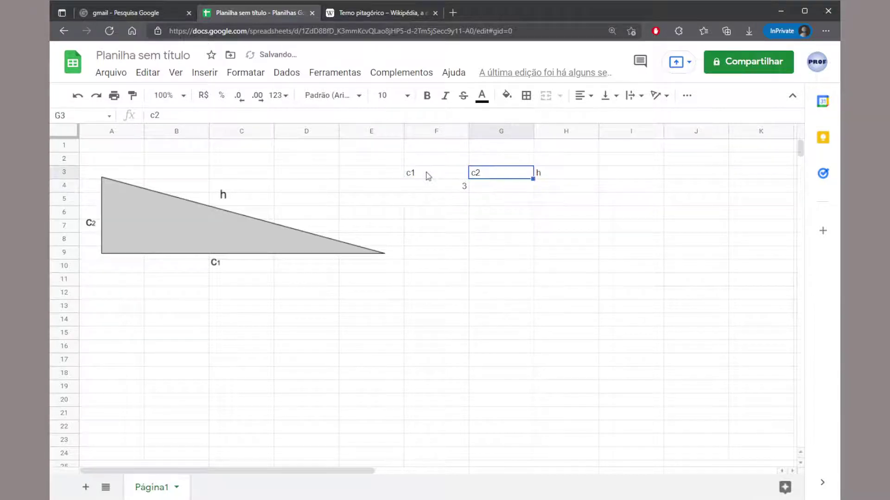
{"action": "key", "text": "Down"}
{"action": "type", "text": "4"}
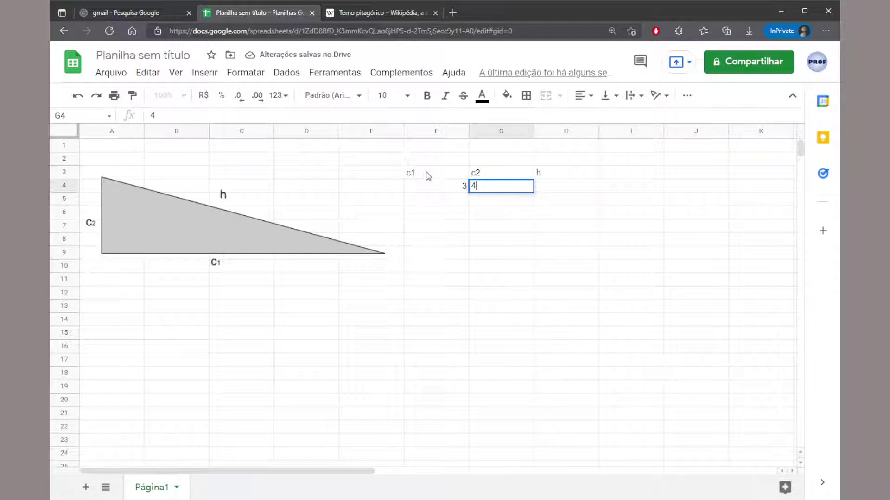
{"action": "key", "text": "Tab"}
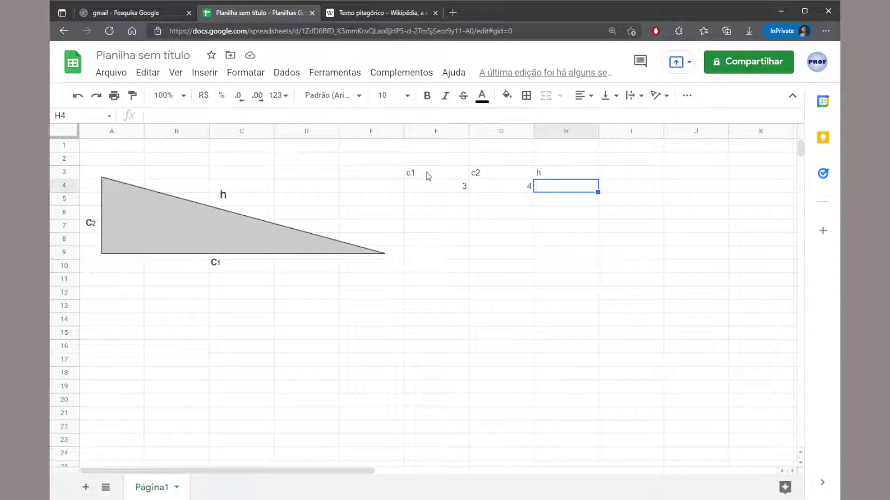
Step: Calculate the hypotenuse in H4 with the formula =RAIZ(F4^2+G4^2)
{"action": "type", "text": "="}
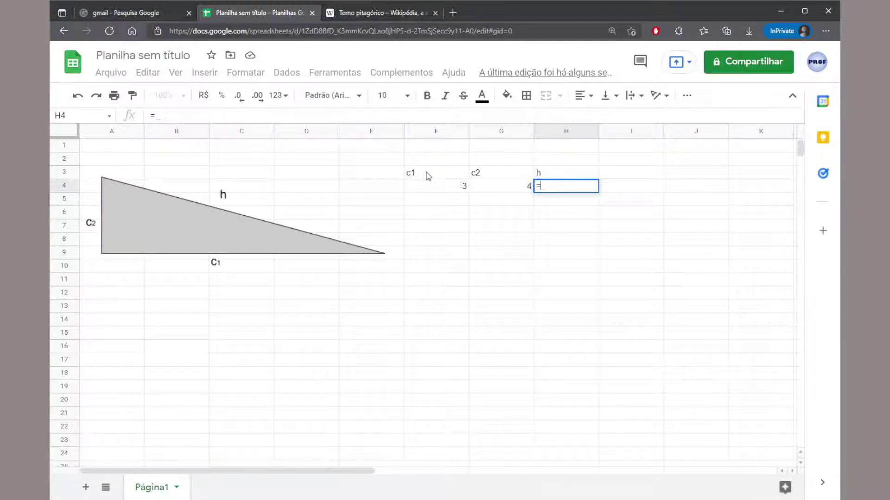
{"action": "type", "text": "RAIZ"}
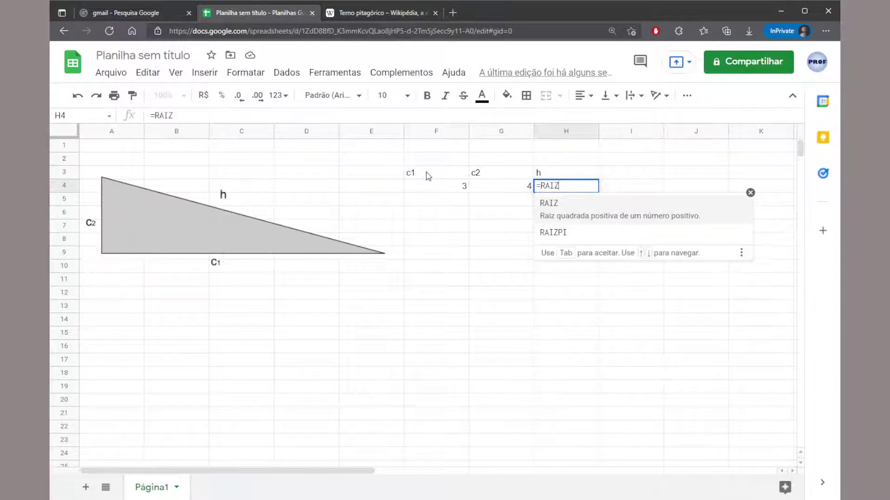
{"action": "left_click", "coordinate": [610, 217]}
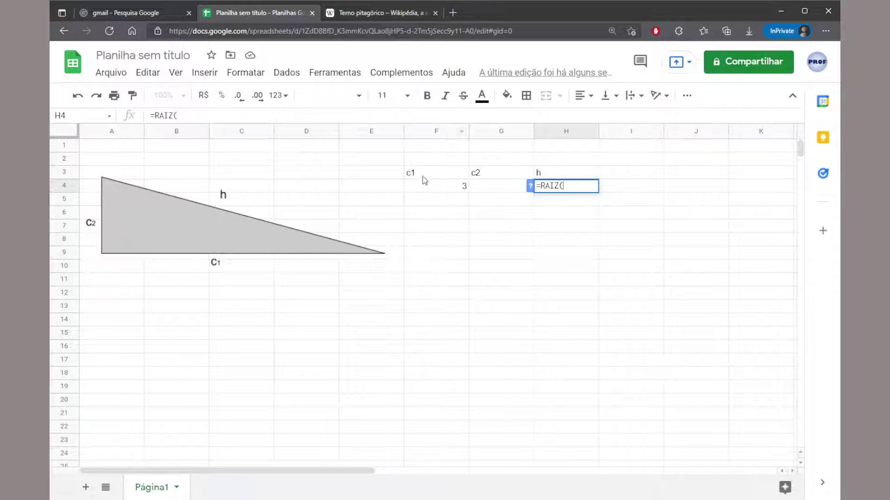
{"action": "left_click", "coordinate": [436, 188]}
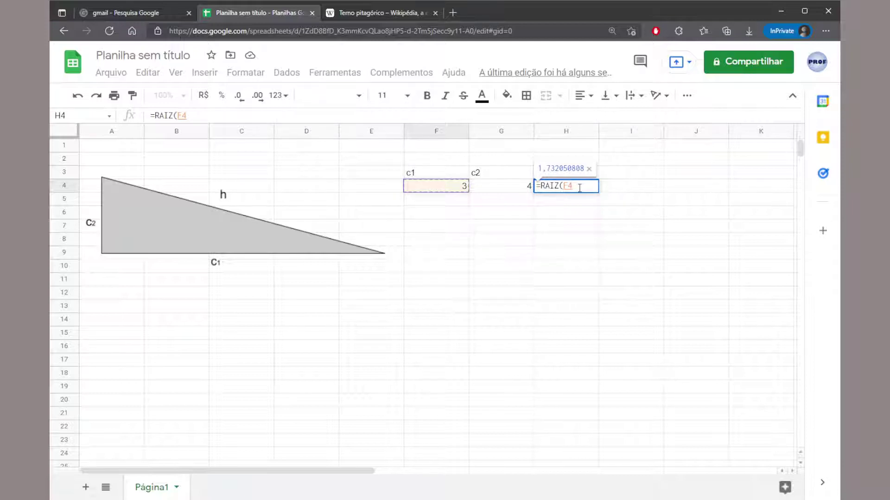
{"action": "type", "text": "^"}
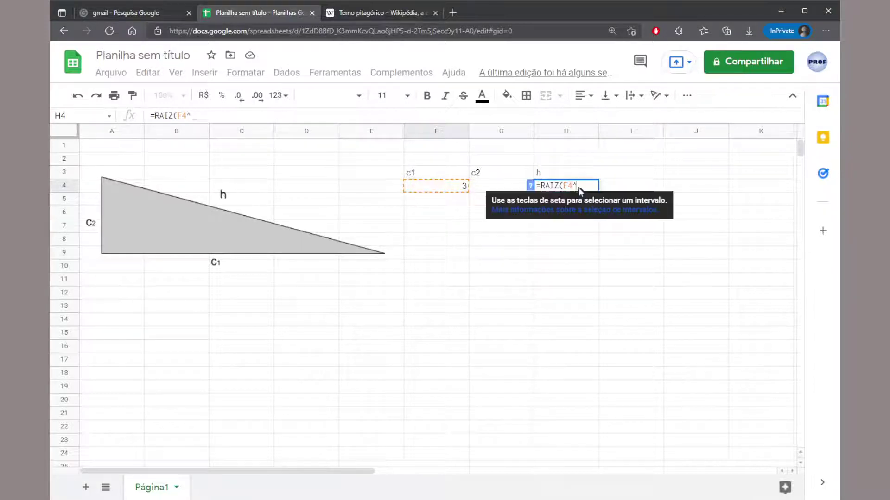
{"action": "type", "text": "2"}
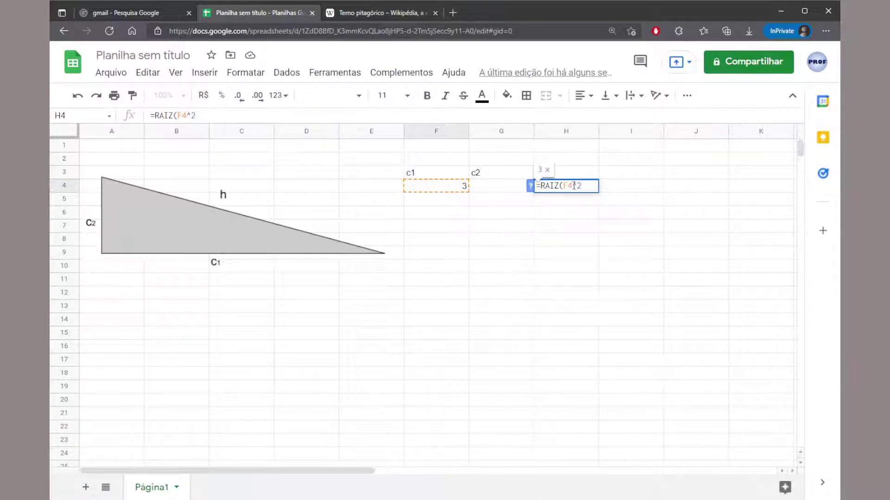
{"action": "type", "text": "+"}
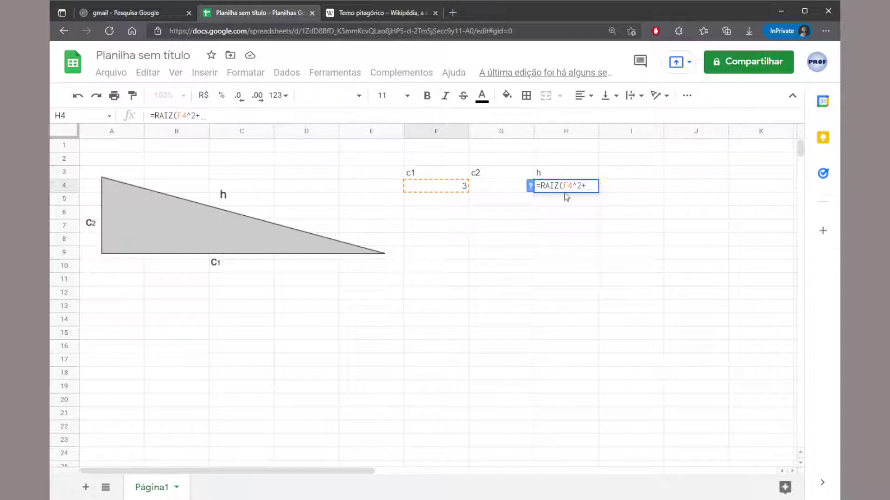
{"action": "left_click", "coordinate": [505, 191]}
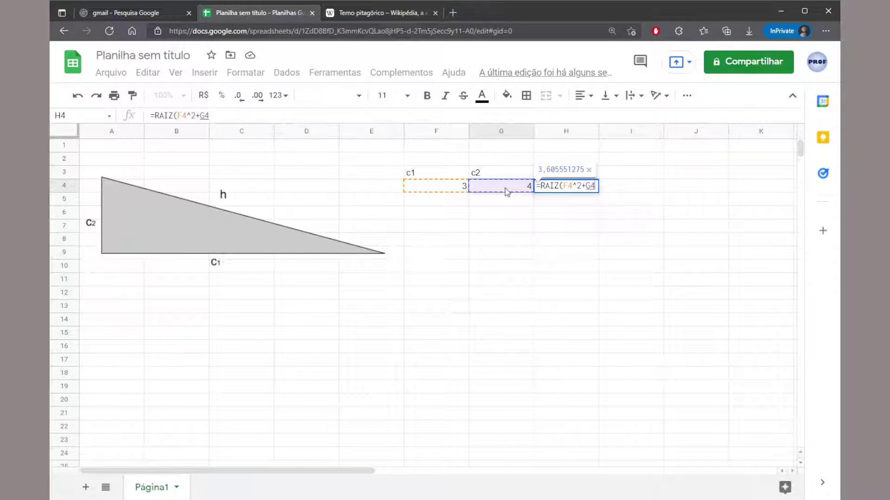
{"action": "type", "text": "^"}
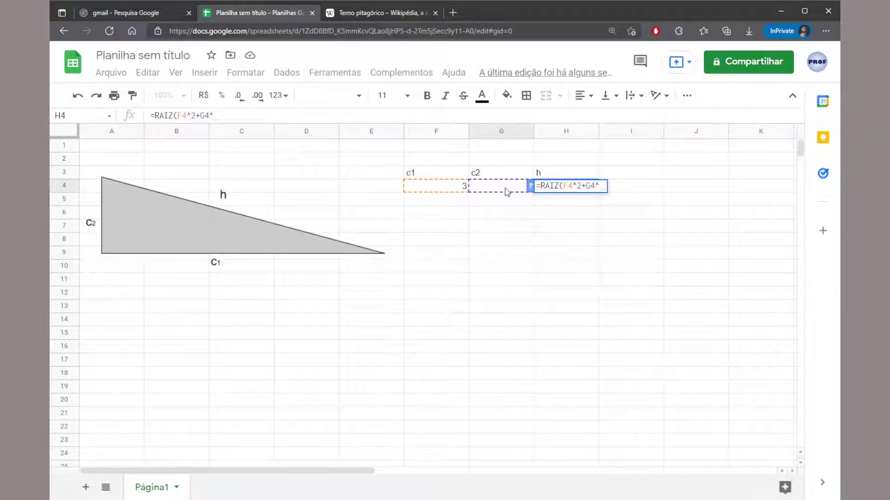
{"action": "type", "text": "2"}
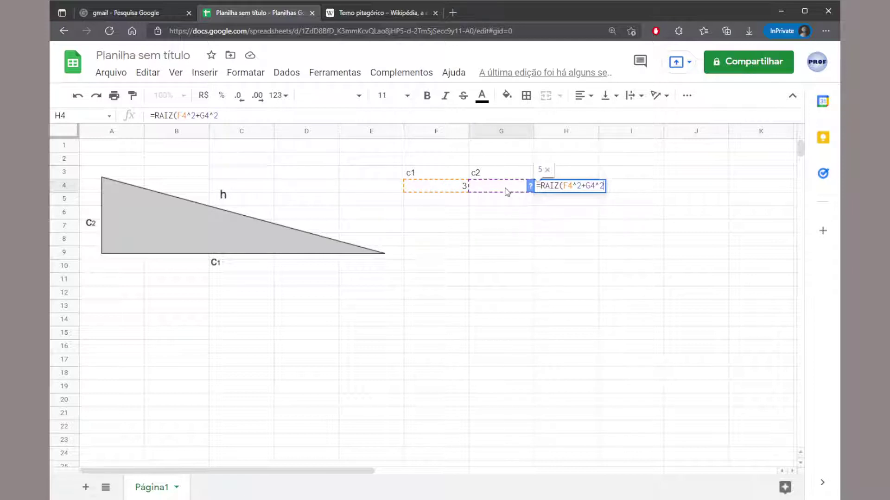
{"action": "type", "text": ")"}
{"action": "left_click_drag", "start_coordinate": [178, 115], "coordinate": [222, 119]}
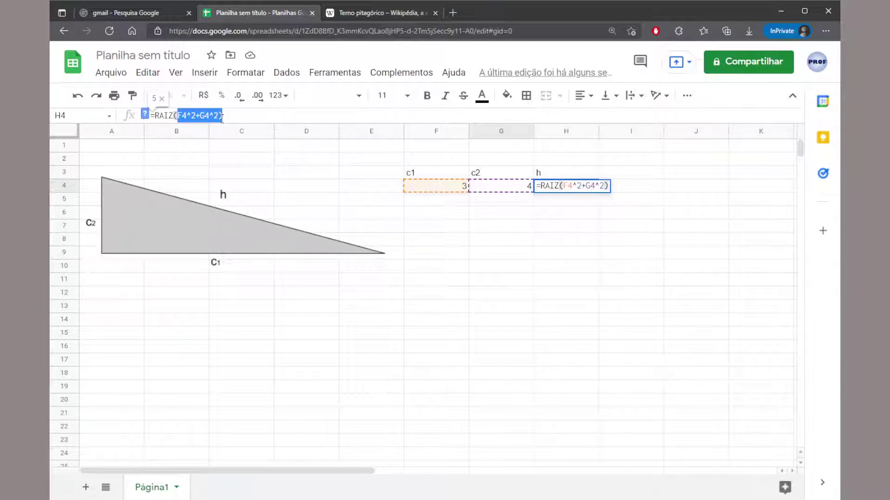
{"action": "left_click", "coordinate": [230, 115]}
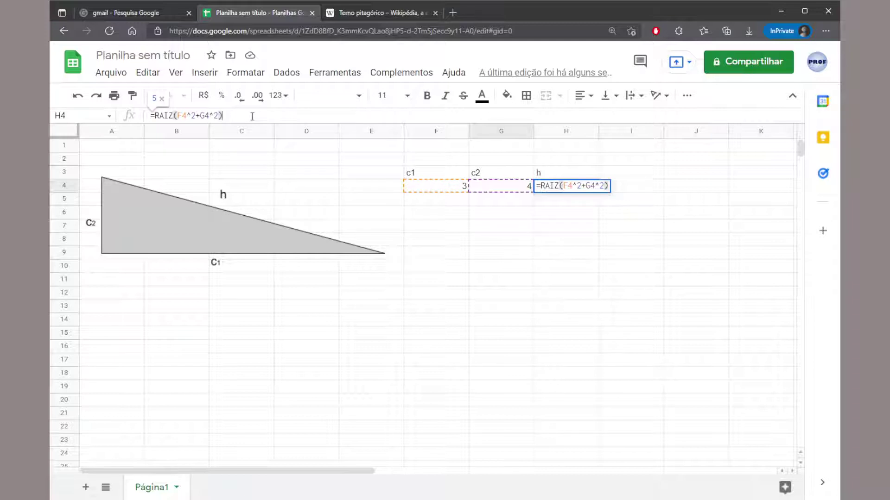
{"action": "key", "text": "Return"}
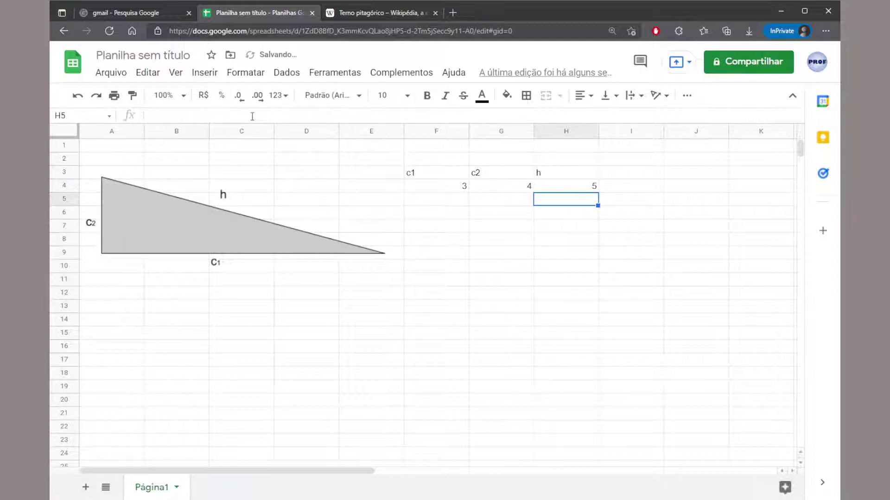
Step: Center the contents of F3:H4 horizontally and make the headers in F3:H3 bold
{"action": "left_click_drag", "start_coordinate": [414, 172], "coordinate": [575, 190]}
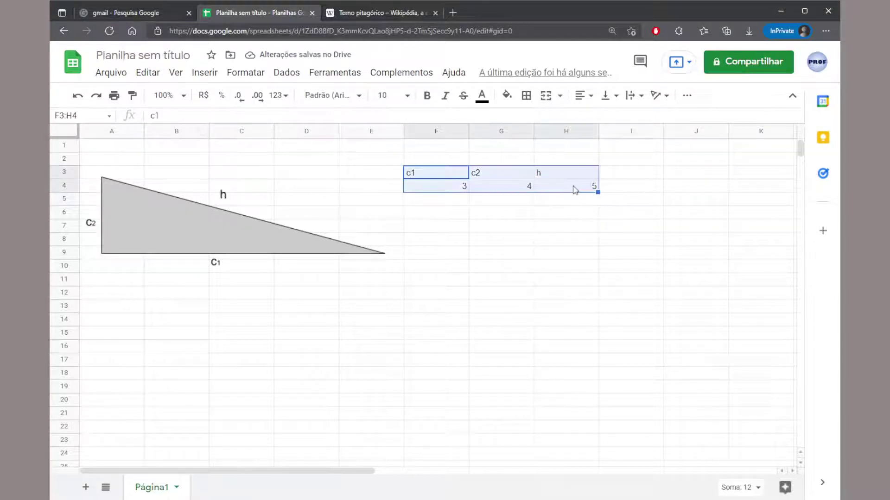
{"action": "left_click", "coordinate": [583, 95]}
{"action": "left_click", "coordinate": [597, 118]}
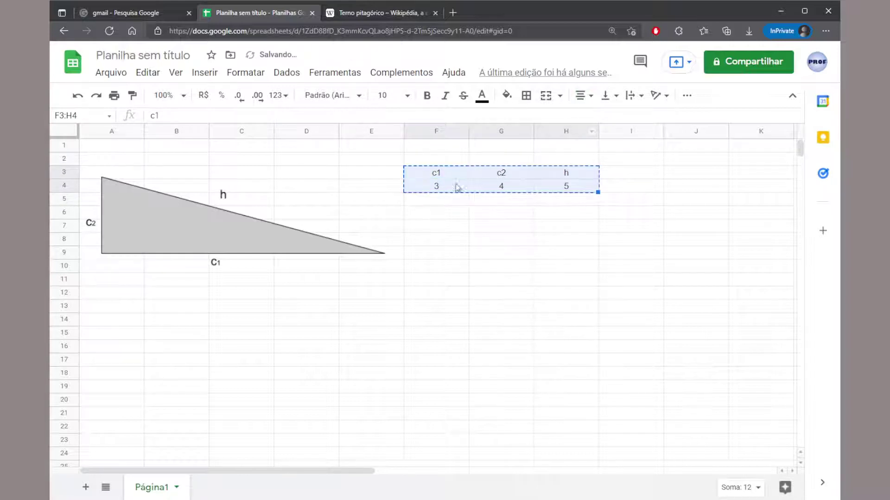
{"action": "left_click", "coordinate": [440, 176]}
{"action": "left_click_drag", "start_coordinate": [445, 173], "coordinate": [566, 175]}
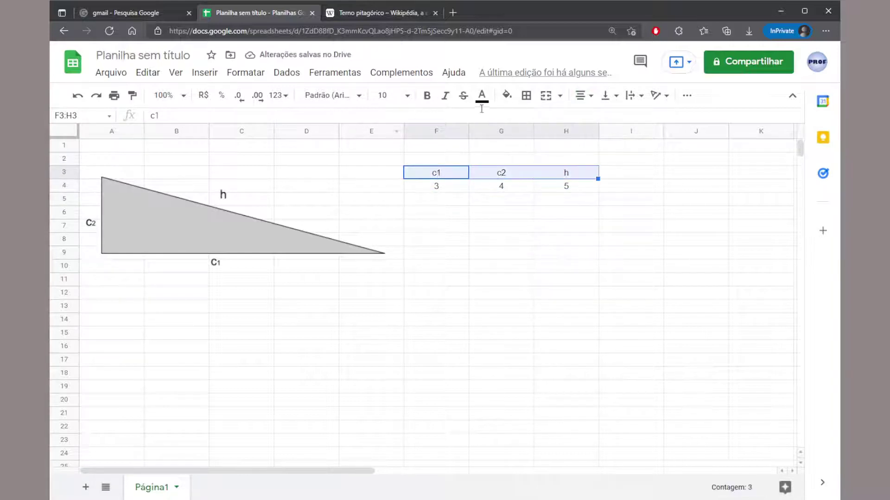
{"action": "left_click", "coordinate": [427, 97]}
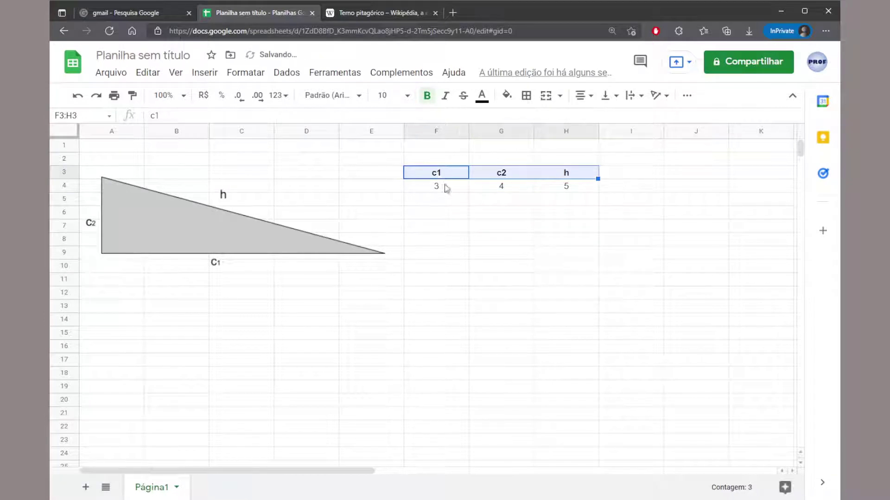
{"action": "left_click", "coordinate": [446, 187]}
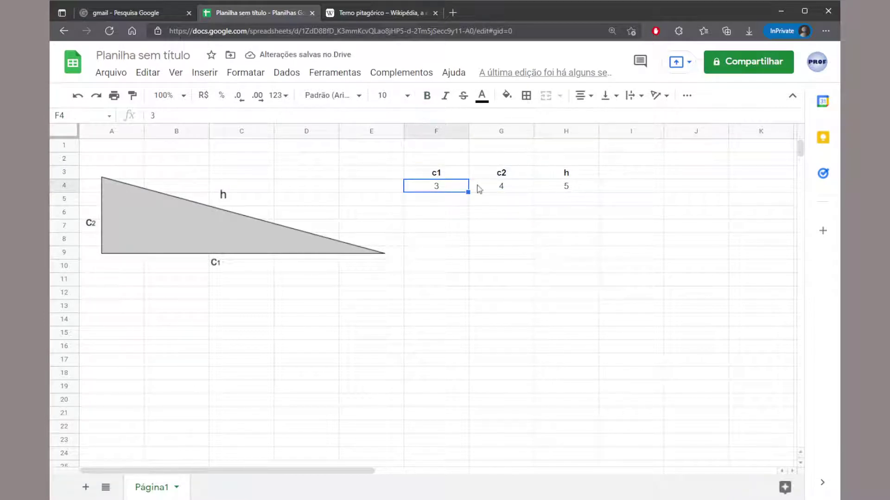
{"action": "left_click_drag", "start_coordinate": [443, 190], "coordinate": [548, 189]}
{"action": "left_click", "coordinate": [524, 202]}
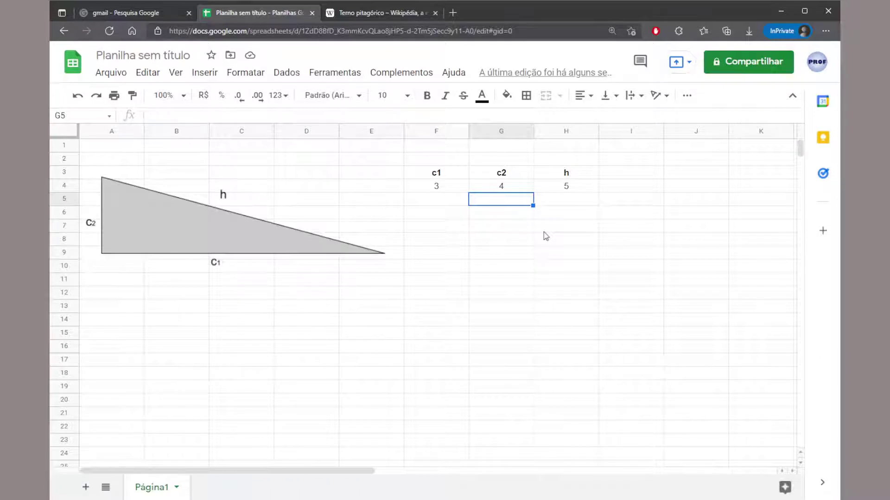
Step: Test the hypotenuse formula with c1 set to 5 in F4 and c2 set to 6 in G4
{"action": "left_click", "coordinate": [444, 190]}
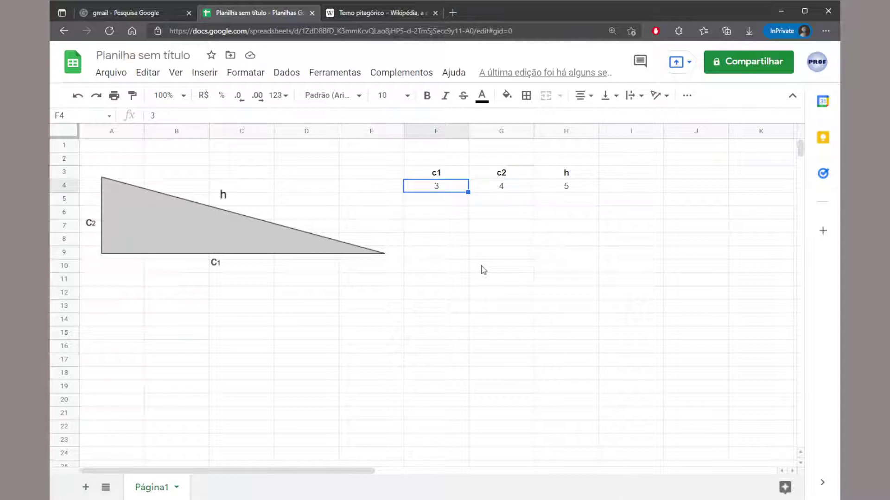
{"action": "type", "text": "5"}
{"action": "key", "text": "Return"}
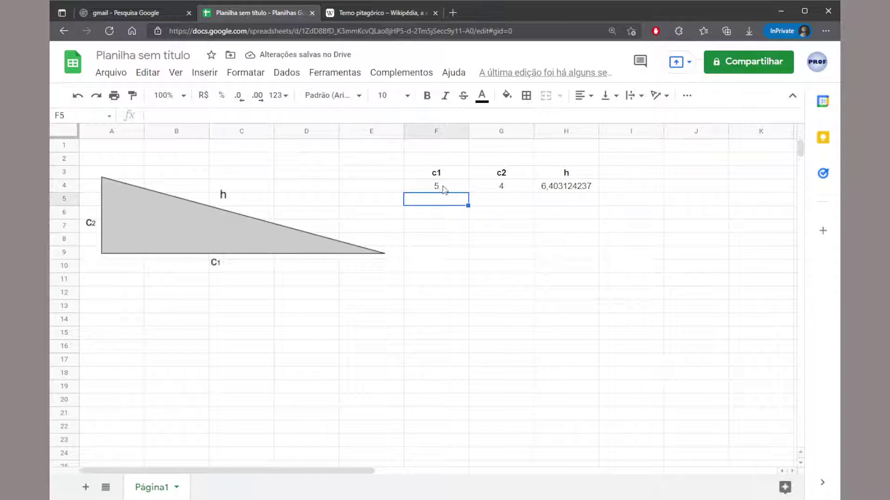
{"action": "left_click", "coordinate": [498, 186]}
{"action": "type", "text": "6"}
{"action": "key", "text": "Return"}
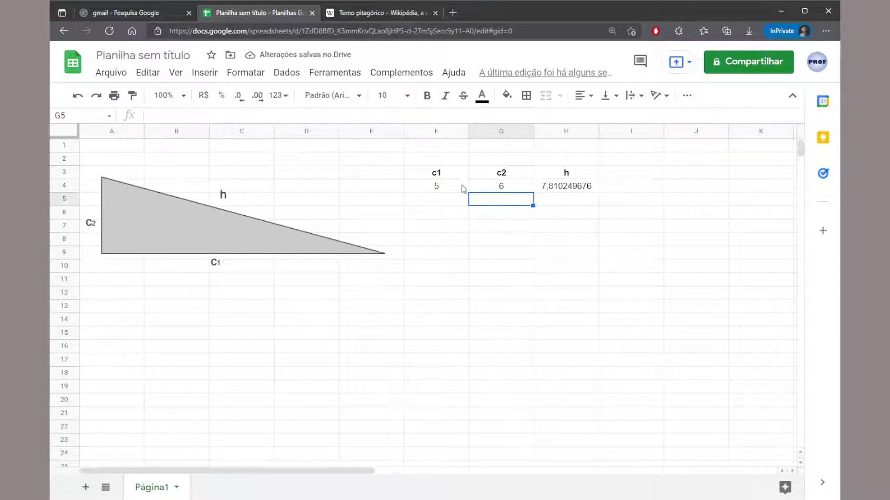
Step: Set c1 in F4 back to 3 and c2 in G4 back to 4
{"action": "left_click", "coordinate": [445, 190]}
{"action": "type", "text": "3"}
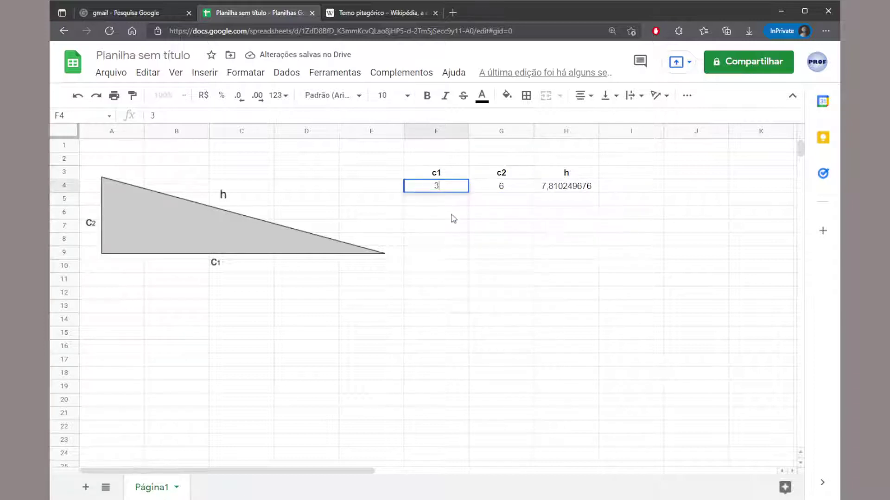
{"action": "key", "text": "Tab"}
{"action": "type", "text": "4"}
{"action": "key", "text": "Return"}
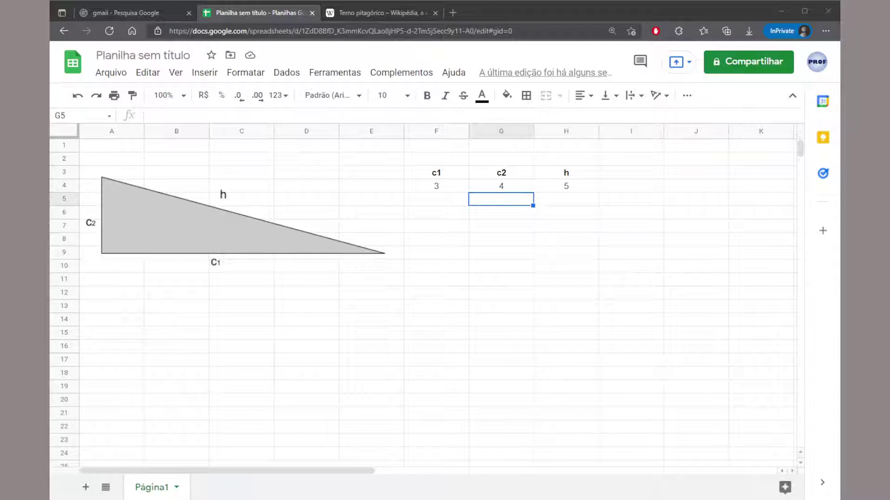
Step: Examine the c1 and c2 headers and their values in F3:G4
{"action": "left_click", "coordinate": [91, 295]}
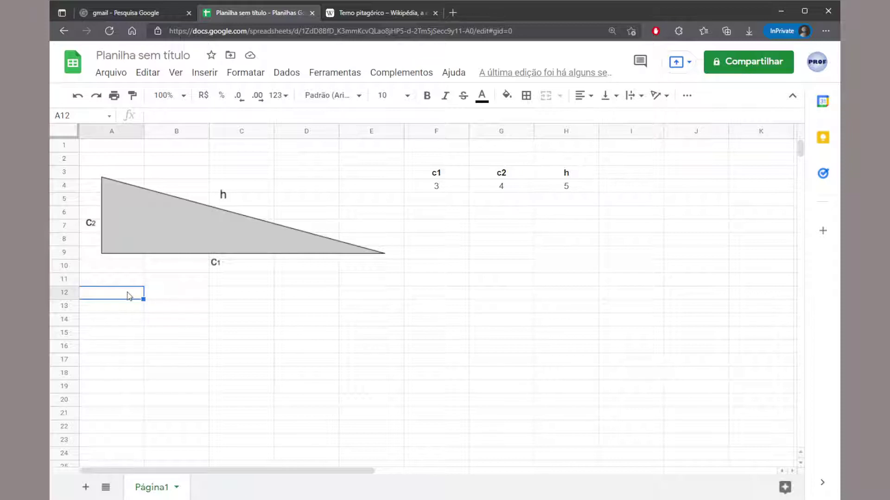
{"action": "left_click", "coordinate": [435, 191]}
{"action": "left_click", "coordinate": [490, 188]}
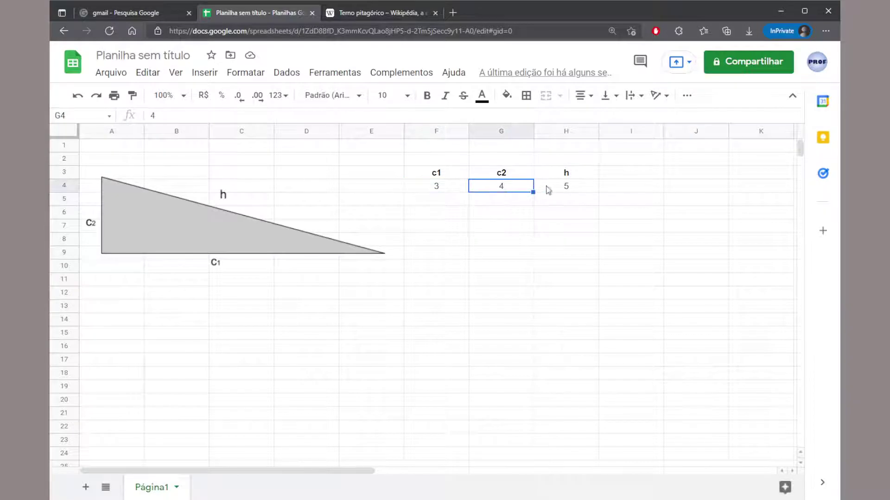
{"action": "left_click", "coordinate": [452, 186]}
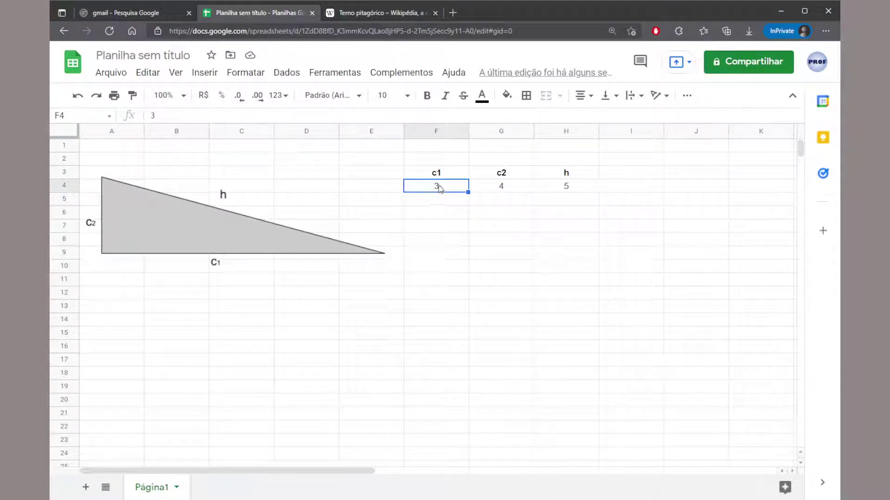
{"action": "left_click", "coordinate": [476, 190]}
{"action": "left_click", "coordinate": [429, 188]}
{"action": "left_click", "coordinate": [440, 176]}
{"action": "left_click", "coordinate": [437, 187]}
{"action": "left_click", "coordinate": [500, 175]}
{"action": "left_click", "coordinate": [499, 189]}
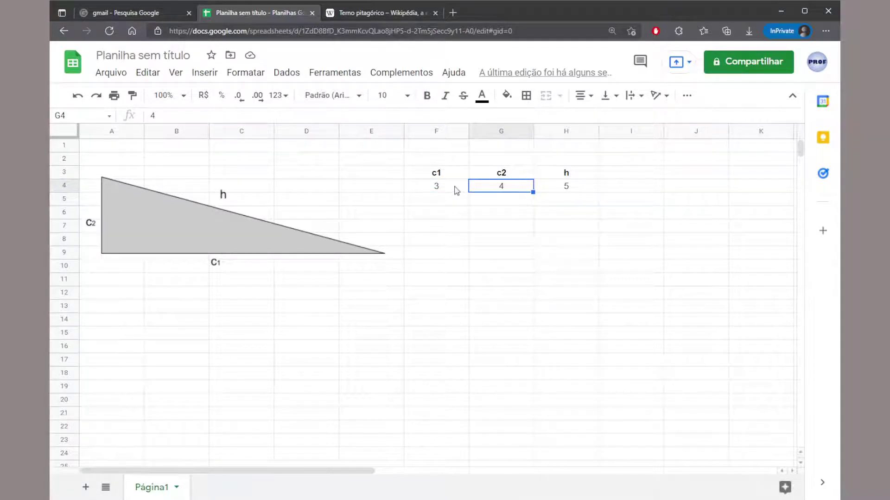
Step: Begin a quoted text formula in A12 with ="Calcule o valor da hipotenusa", correcting the spelling of the last word
{"action": "left_click", "coordinate": [124, 294]}
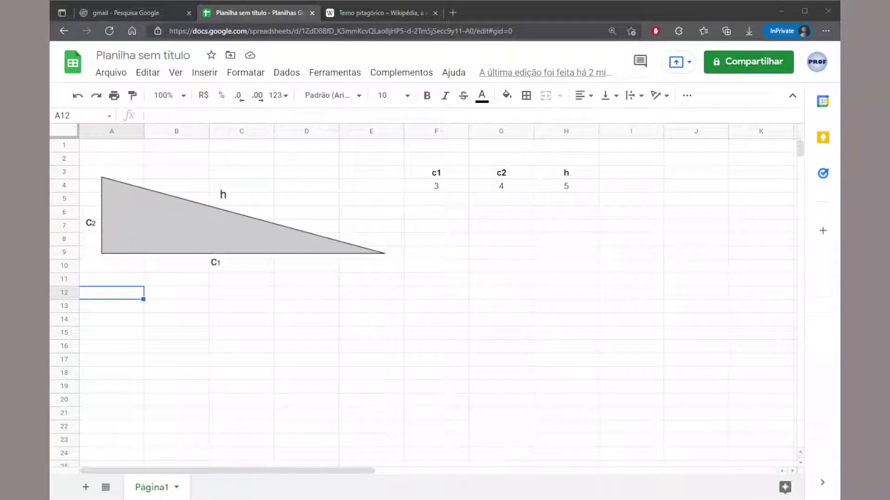
{"action": "left_click", "coordinate": [191, 116]}
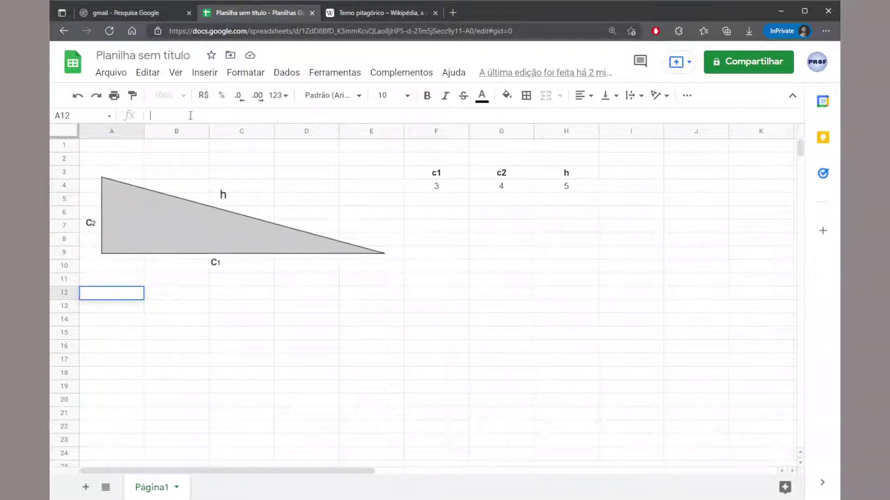
{"action": "type", "text": "="}
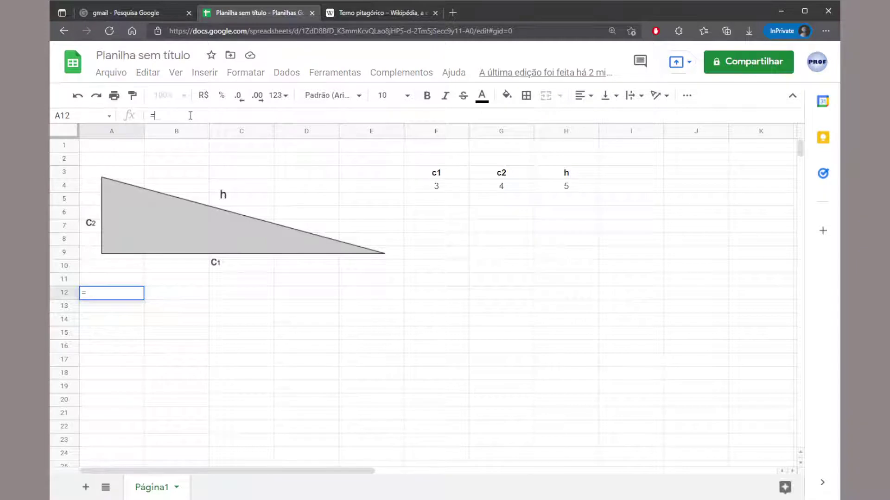
{"action": "type", "text": "\"\""}
{"action": "type", "text": "Calcule o"}
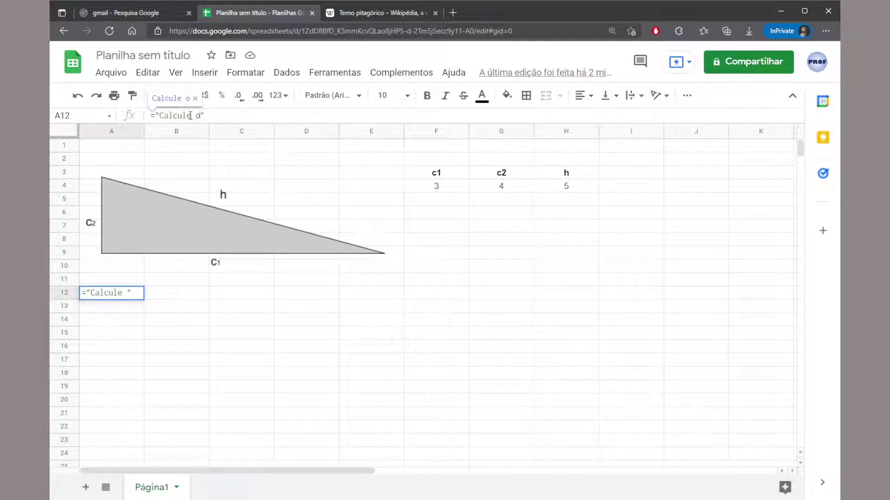
{"action": "type", "text": " valor da hipo"}
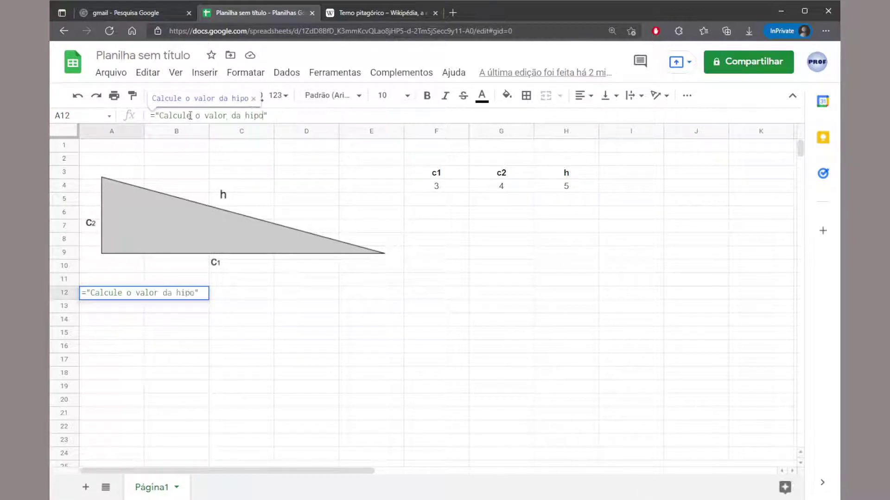
{"action": "type", "text": "etnusa"}
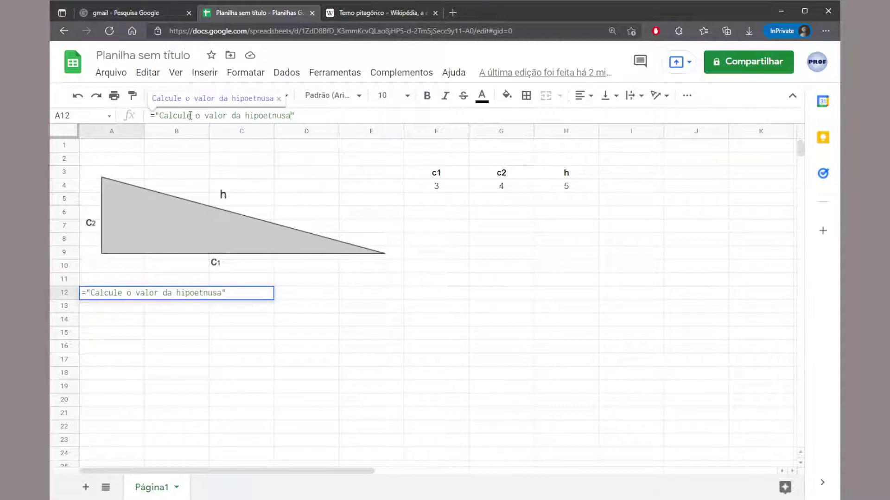
{"action": "key", "text": "Left"}
{"action": "key", "text": "Left"}
{"action": "key", "text": "Left"}
{"action": "key", "text": "Left"}
{"action": "key", "text": "Left"}
{"action": "key", "text": "BackSpace"}
{"action": "key", "text": "Right"}
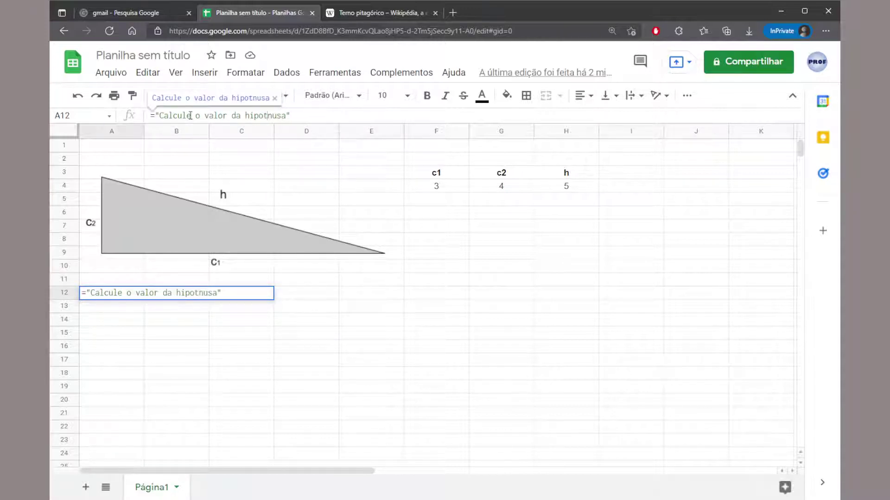
{"action": "type", "text": "e"}
{"action": "key", "text": "End"}
Step: Continue the quoted text in A12 with "h do triângulo retângulo acima,"
{"action": "type", "text": "h do tri"}
{"action": "type", "text": "ângulo ret"}
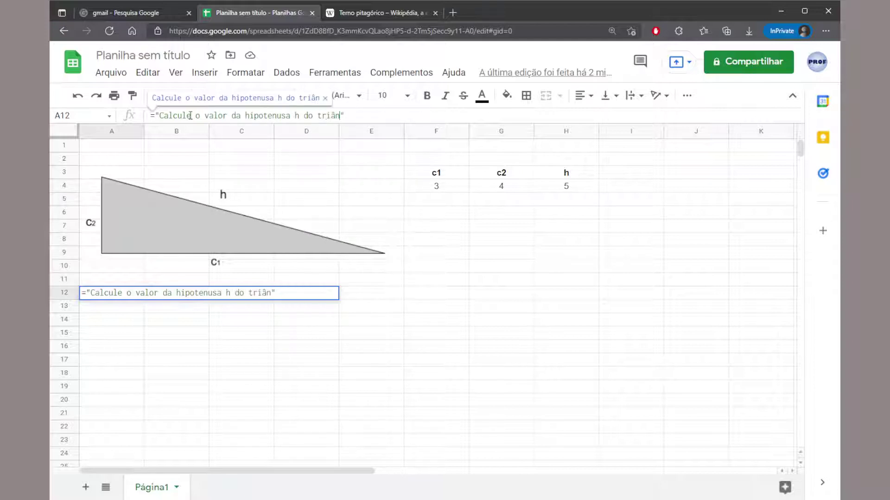
{"action": "type", "text": "ângulo ad"}
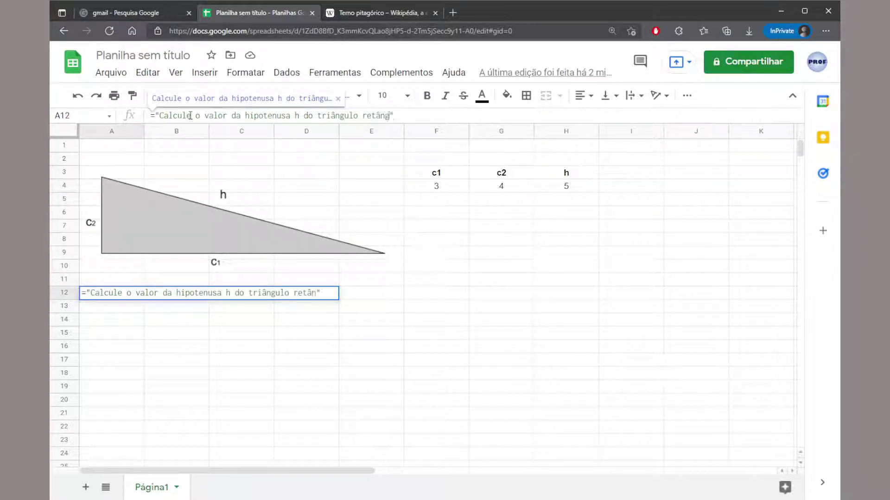
{"action": "key", "text": "BackSpace"}
{"action": "type", "text": "cima,"}
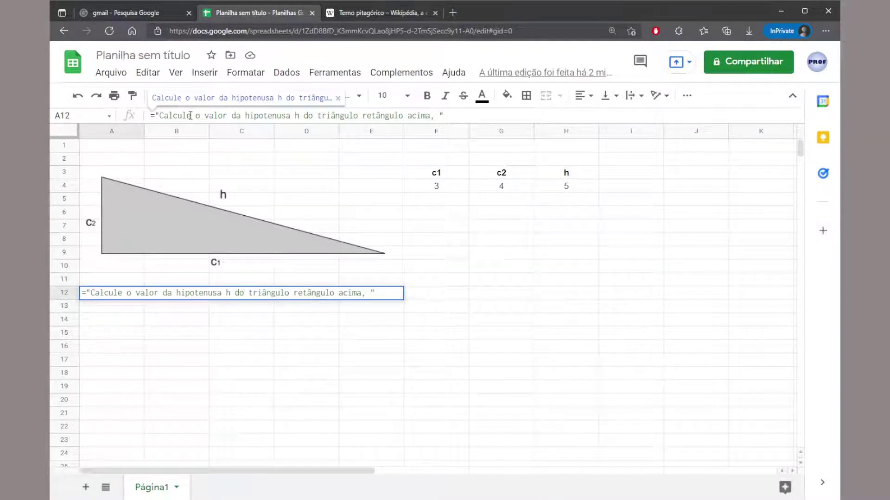
Step: Complete the A12 text formula with "sabendo que os valores dos catetos c1 e c2 são c = " and enter it
{"action": "type", "text": "sabendo que os v"}
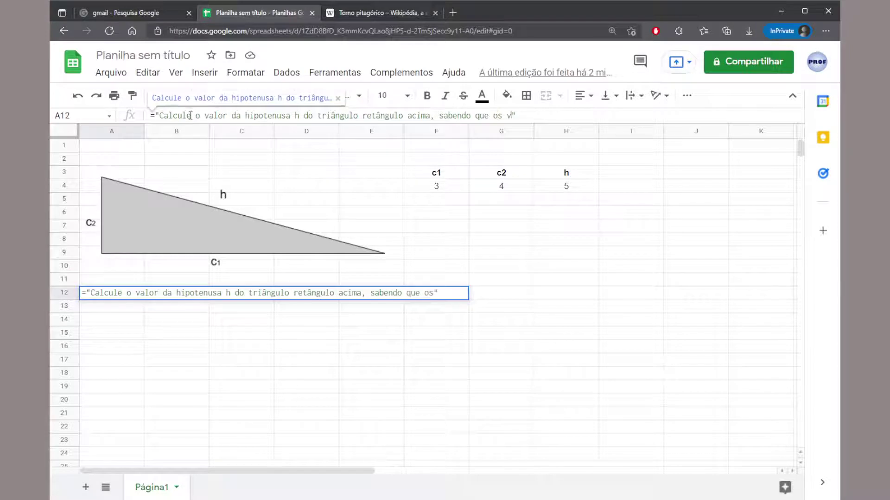
{"action": "type", "text": "alores dos cate"}
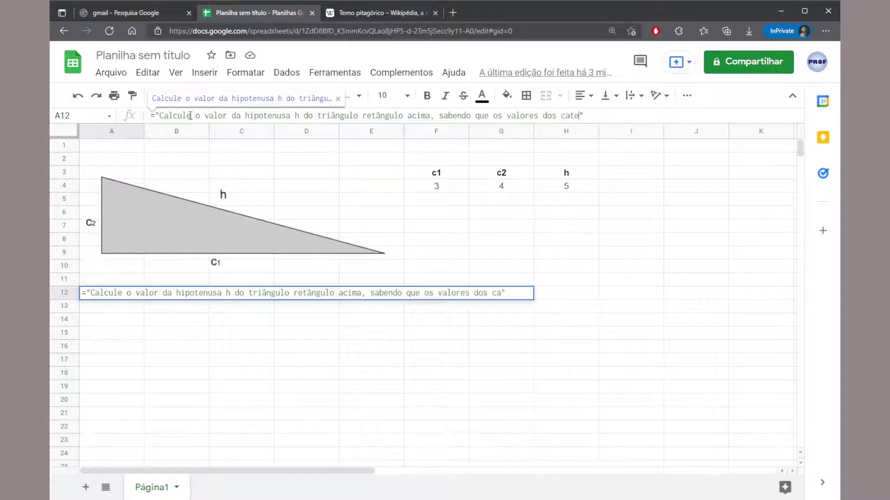
{"action": "type", "text": "tos c"}
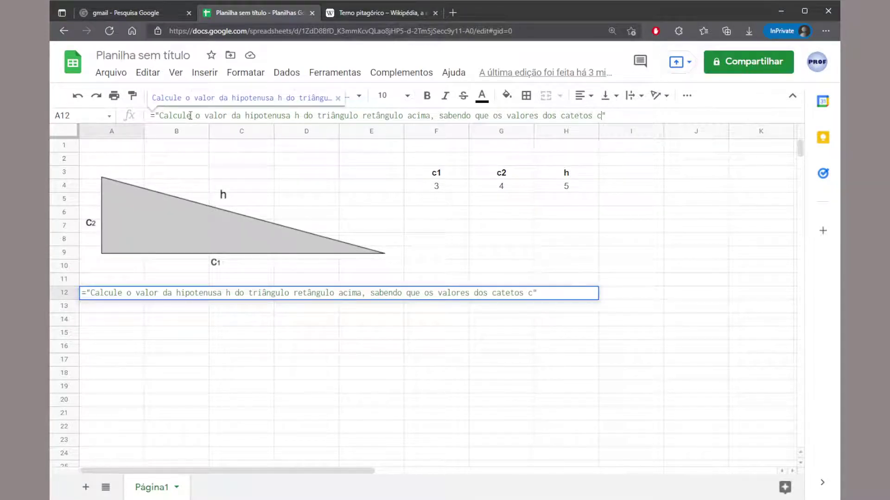
{"action": "type", "text": "1 e c2 "}
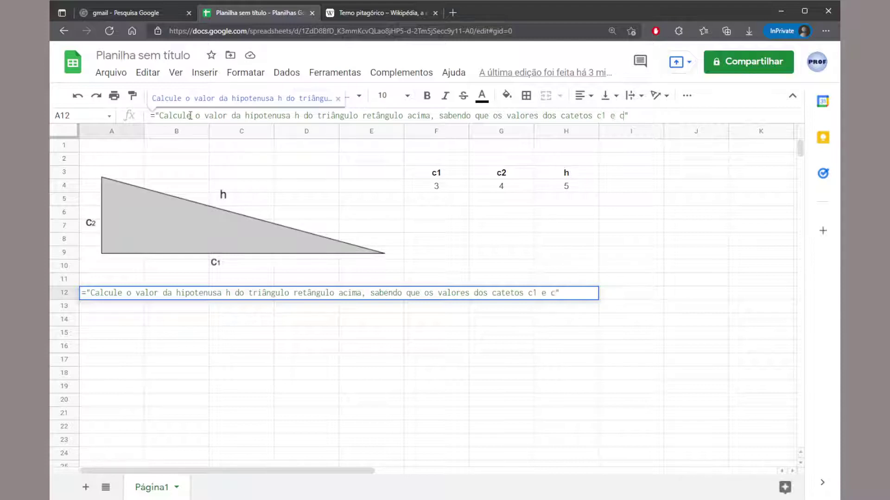
{"action": "type", "text": "são c ="}
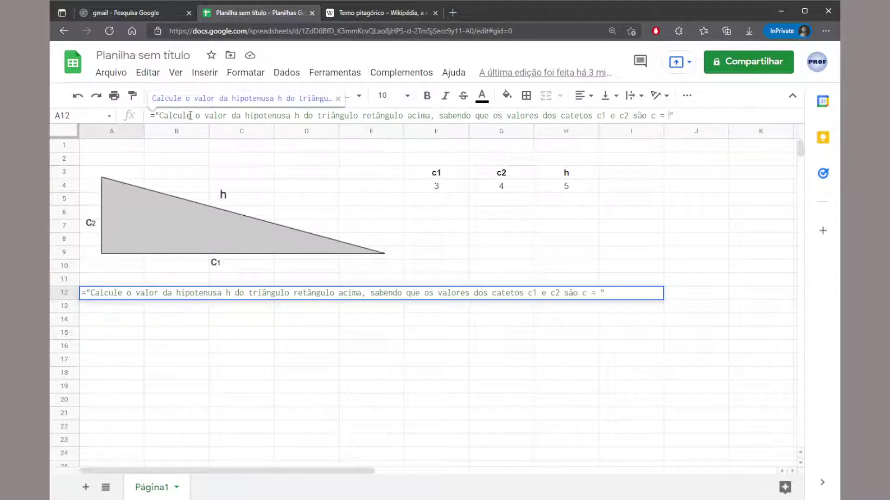
{"action": "key", "text": "Return"}
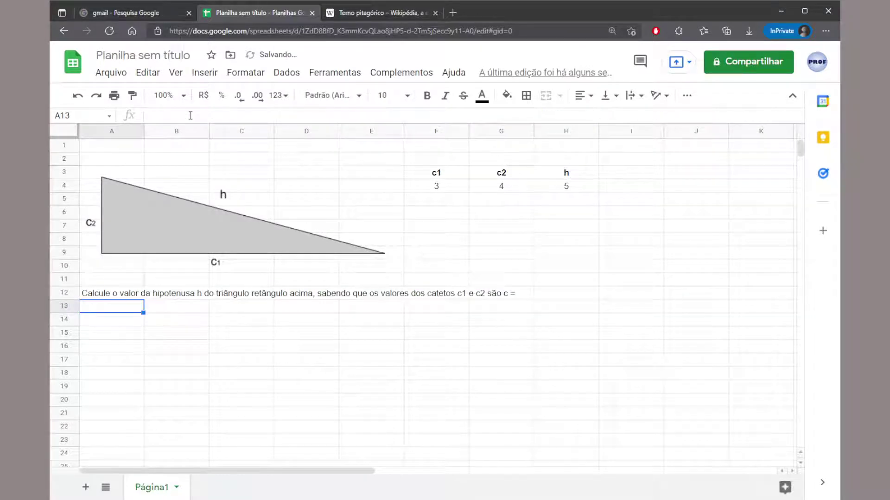
Step: Turn the A12 formula into plain text by removing its equals sign and both quotation marks
{"action": "left_click", "coordinate": [126, 294]}
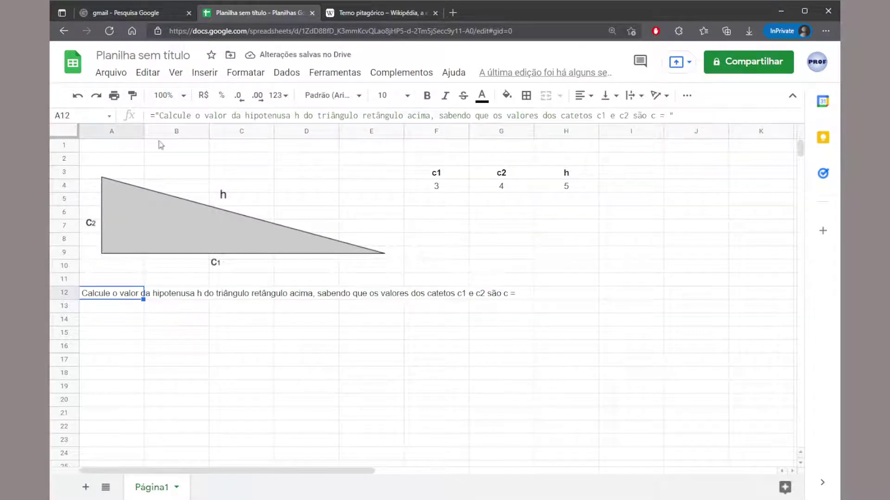
{"action": "left_click", "coordinate": [159, 117]}
{"action": "key", "text": "BackSpace"}
{"action": "key", "text": "BackSpace"}
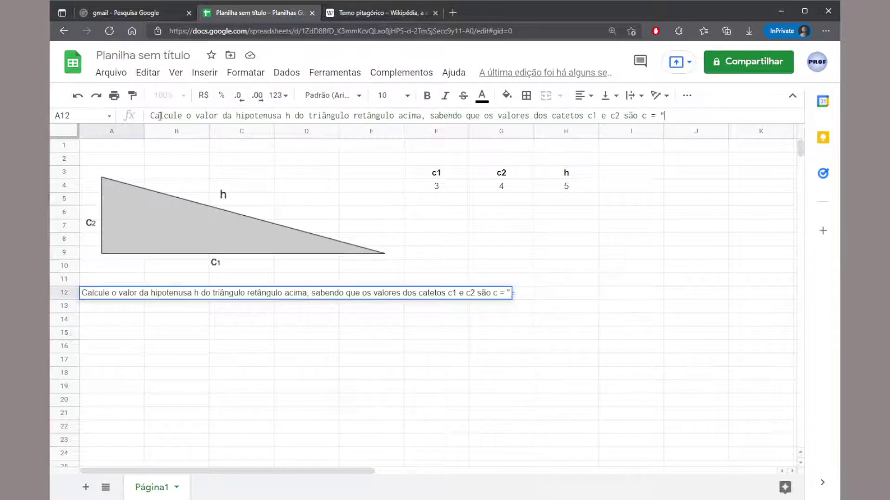
{"action": "key", "text": "BackSpace"}
{"action": "key", "text": "Return"}
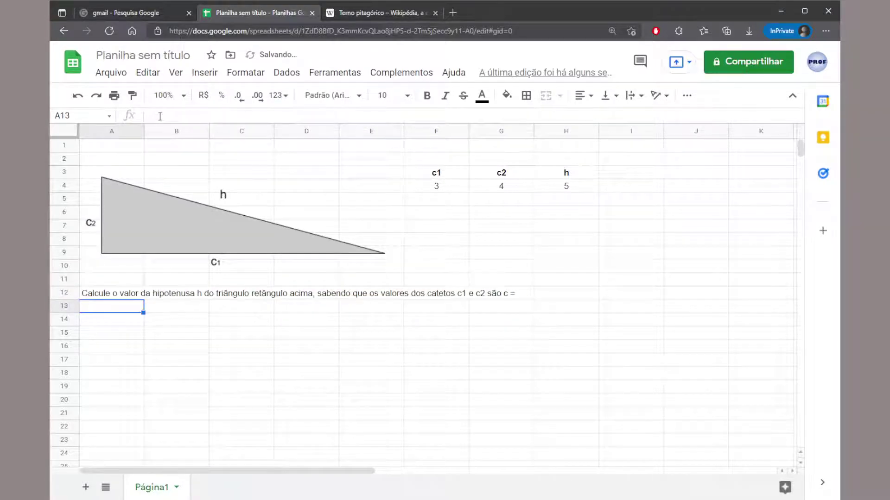
Step: Turn the plain sentence in A12 back into a text formula by adding the equals sign and enclosing quotation marks
{"action": "left_click", "coordinate": [122, 296]}
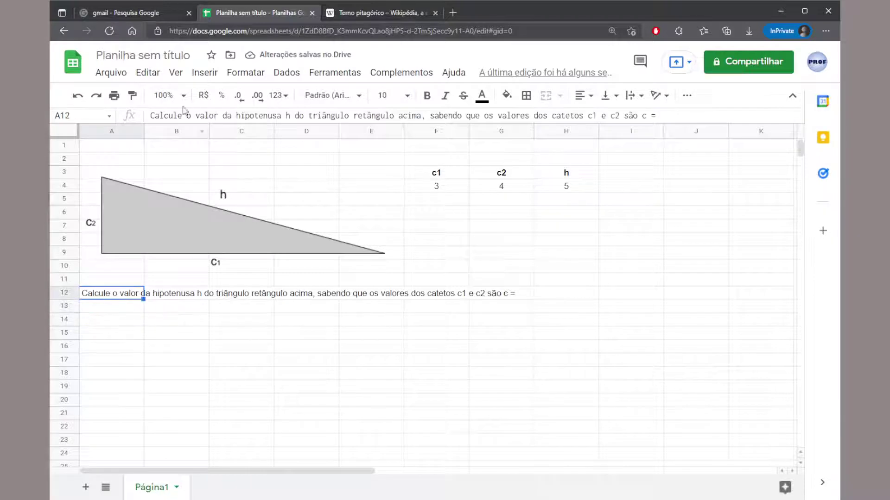
{"action": "left_click", "coordinate": [151, 116]}
{"action": "type", "text": "="}
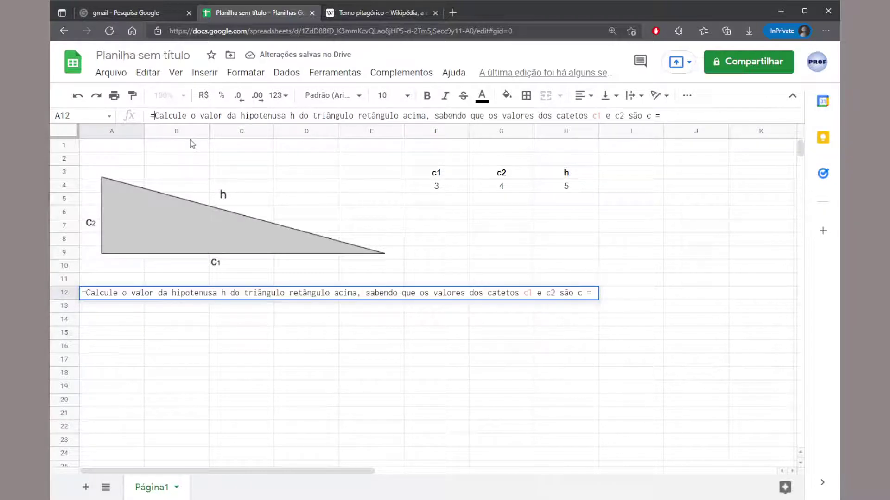
{"action": "type", "text": "\""}
{"action": "key", "text": "End"}
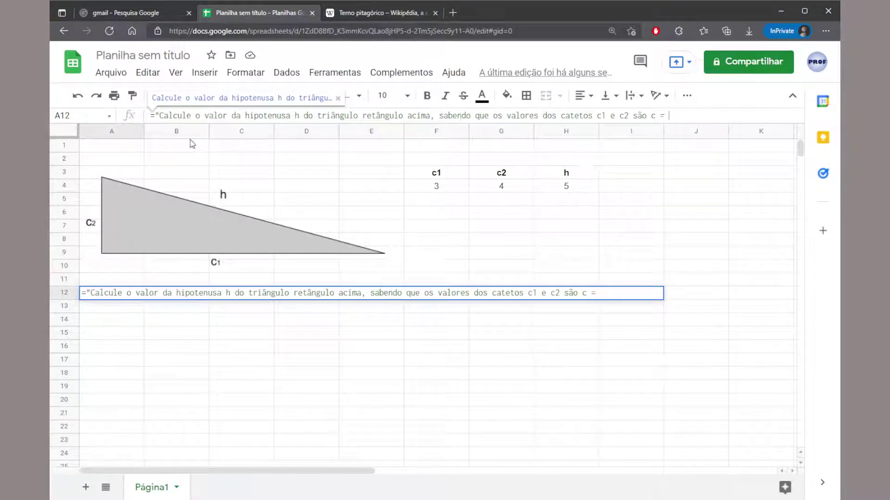
{"action": "type", "text": "\""}
{"action": "key", "text": "Return"}
{"action": "key", "text": "Up"}
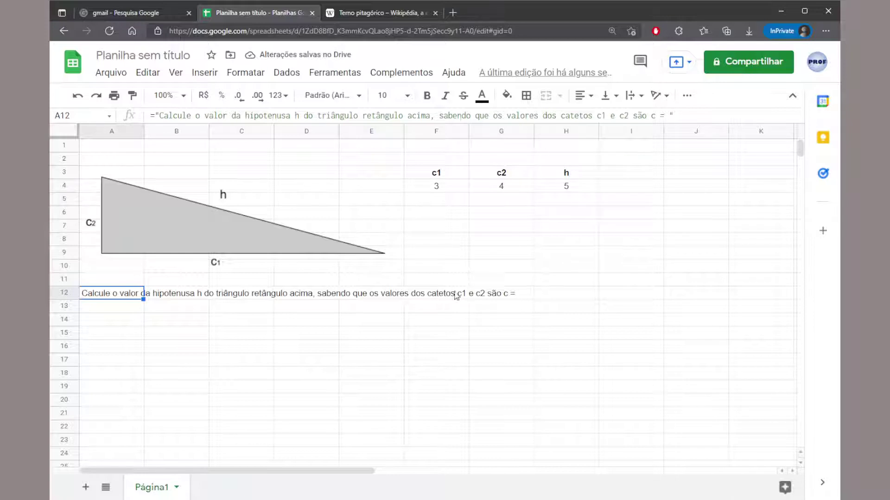
Step: Correct the final "c =" in the A12 text formula to "c1 ="
{"action": "left_click", "coordinate": [655, 115]}
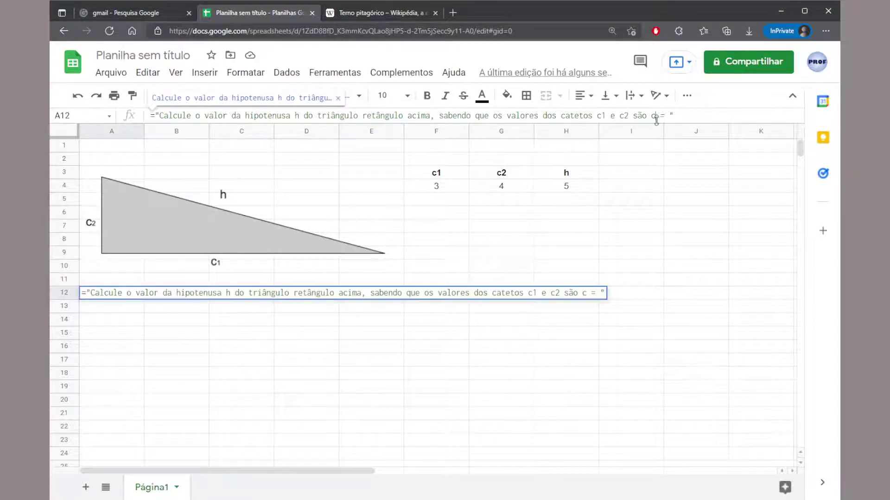
{"action": "type", "text": "1"}
{"action": "key", "text": "Return"}
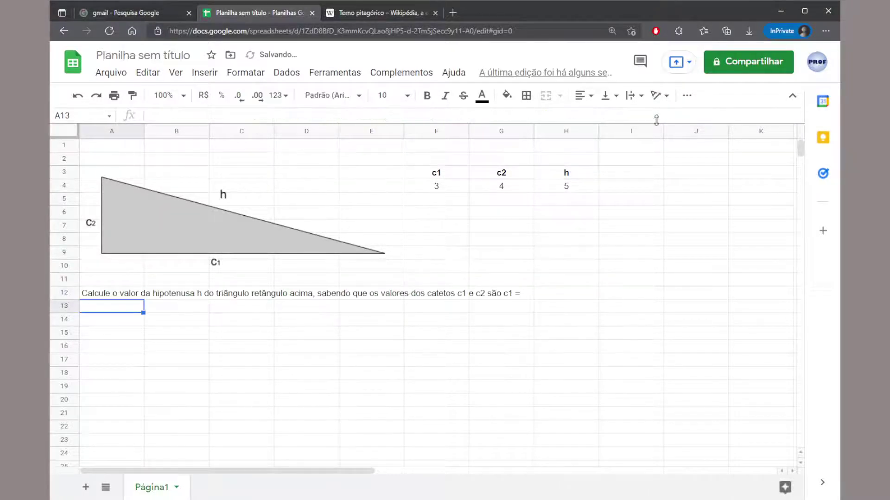
Step: Complete the A12 problem statement by adding "3 e c2 = 4." after "c1 =" inside the quotation marks
{"action": "left_click", "coordinate": [123, 297]}
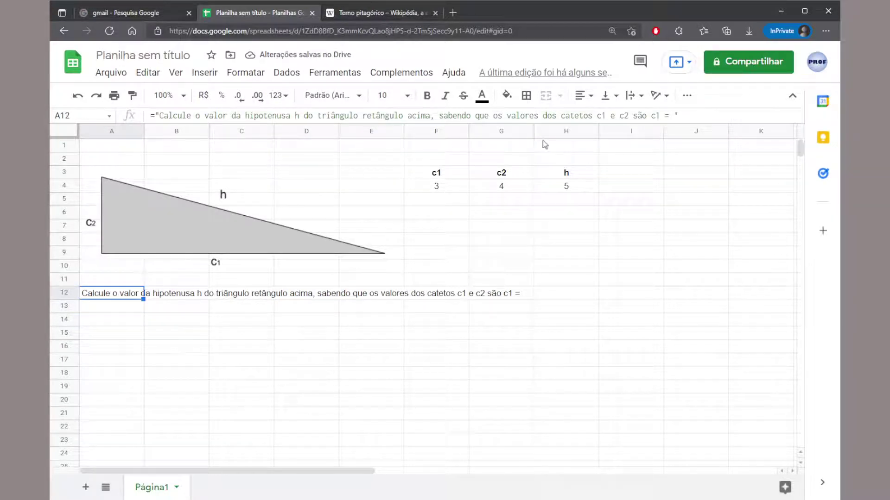
{"action": "left_click", "coordinate": [676, 116]}
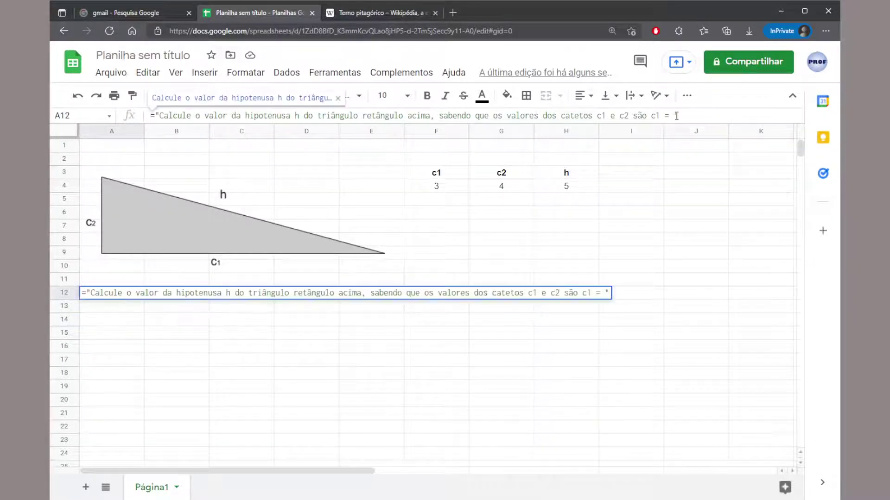
{"action": "type", "text": "3 e c2"}
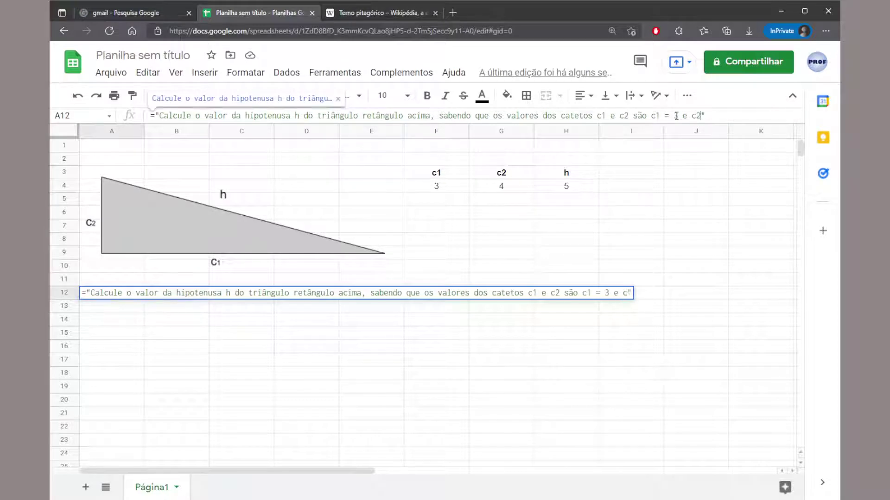
{"action": "type", "text": " = 4."}
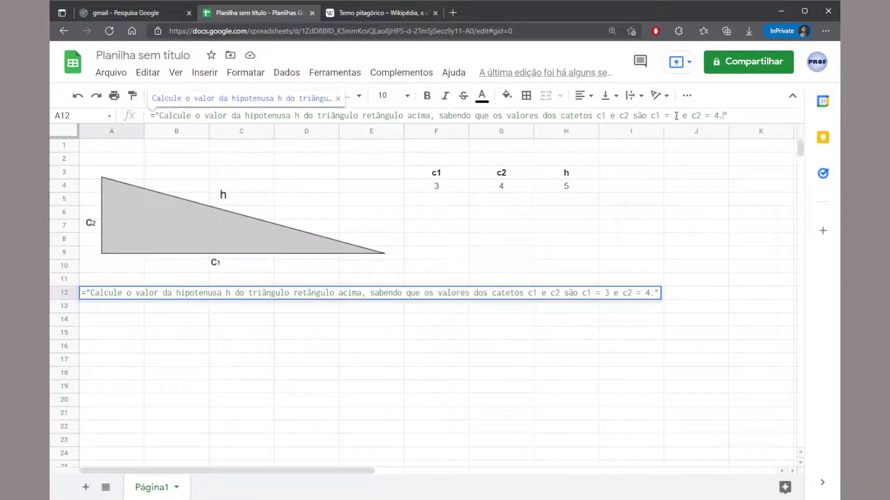
{"action": "key", "text": "Return"}
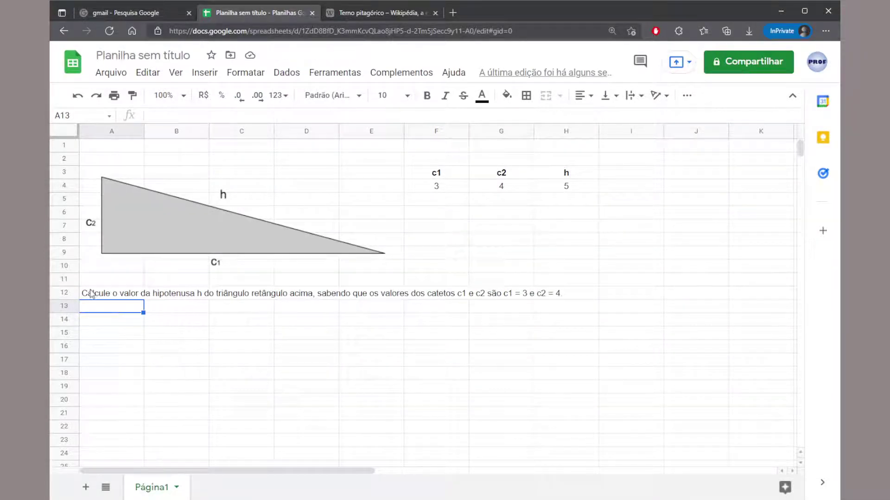
{"action": "left_click", "coordinate": [106, 292]}
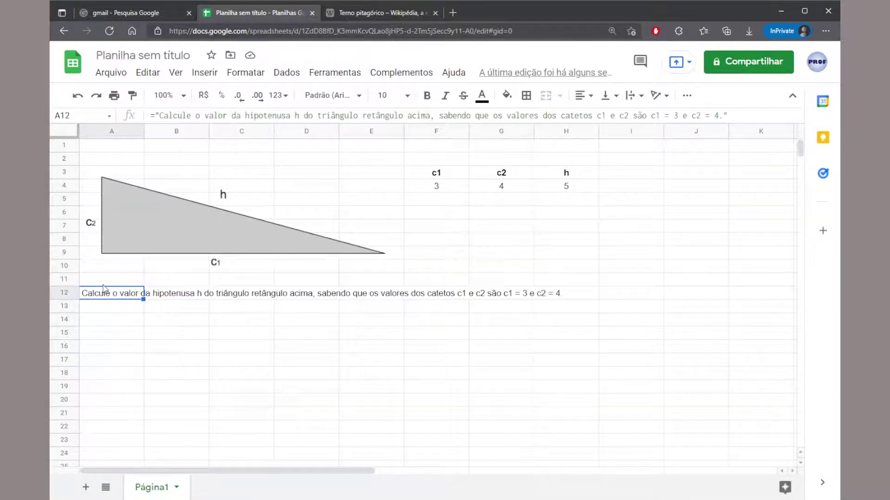
Step: Set the c1 value in F4 to 4
{"action": "left_click", "coordinate": [450, 190]}
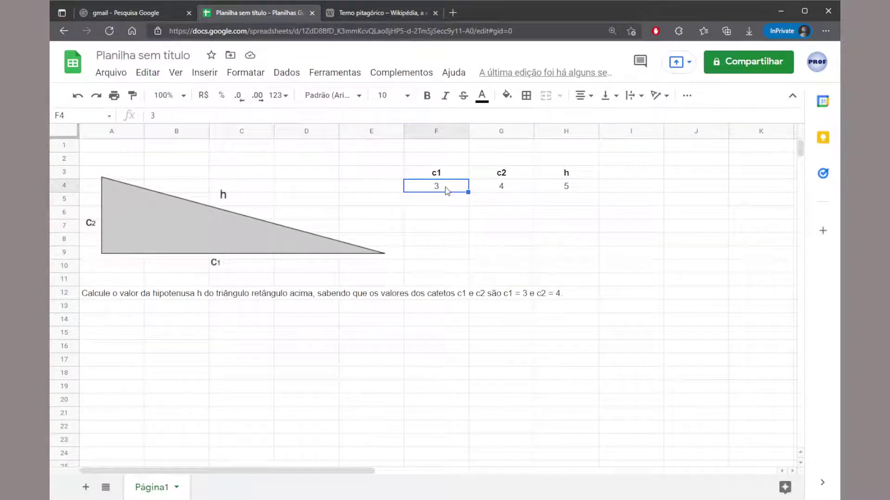
{"action": "type", "text": "4"}
{"action": "key", "text": "Return"}
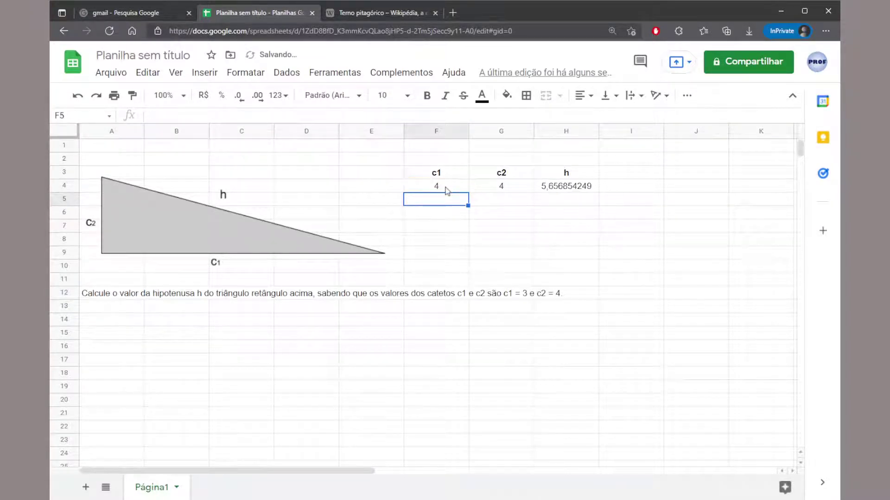
{"action": "left_click", "coordinate": [446, 190]}
{"action": "left_click", "coordinate": [499, 189]}
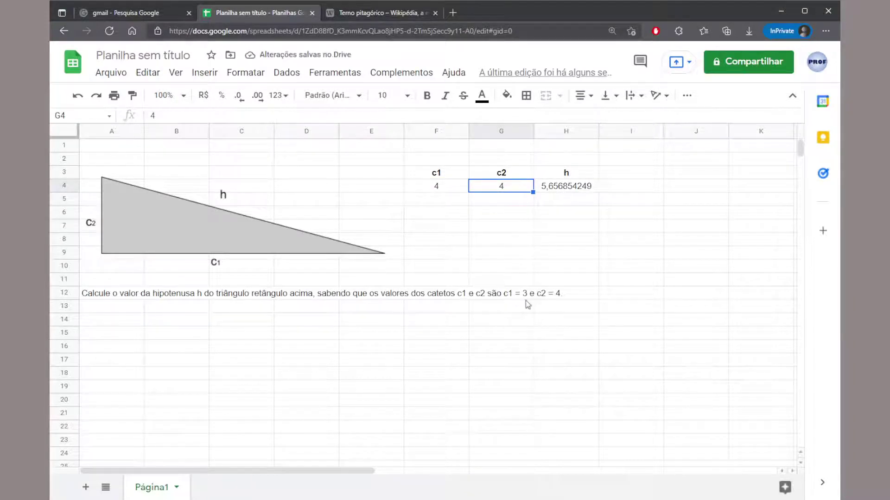
Step: Make the formula bar taller and cut the fixed values from the A12 formula so it ends with c1 = "
{"action": "left_click", "coordinate": [92, 296]}
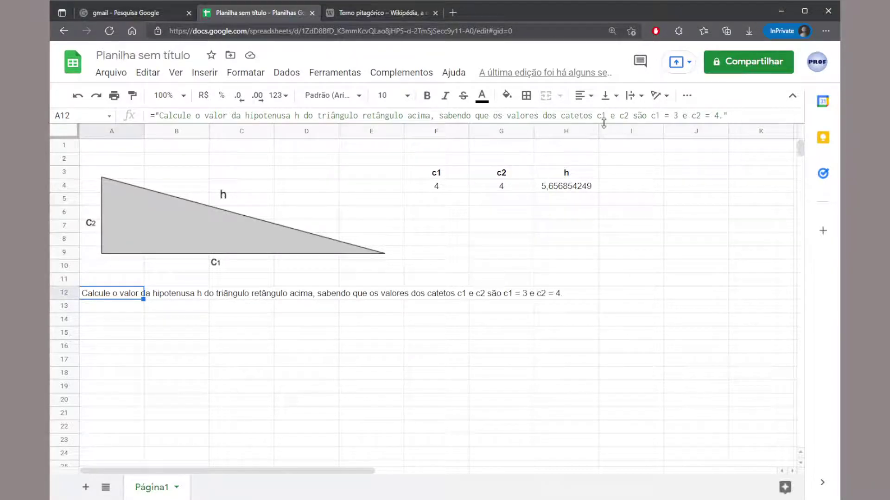
{"action": "left_click_drag", "start_coordinate": [597, 123], "coordinate": [604, 150]}
{"action": "left_click", "coordinate": [298, 126]}
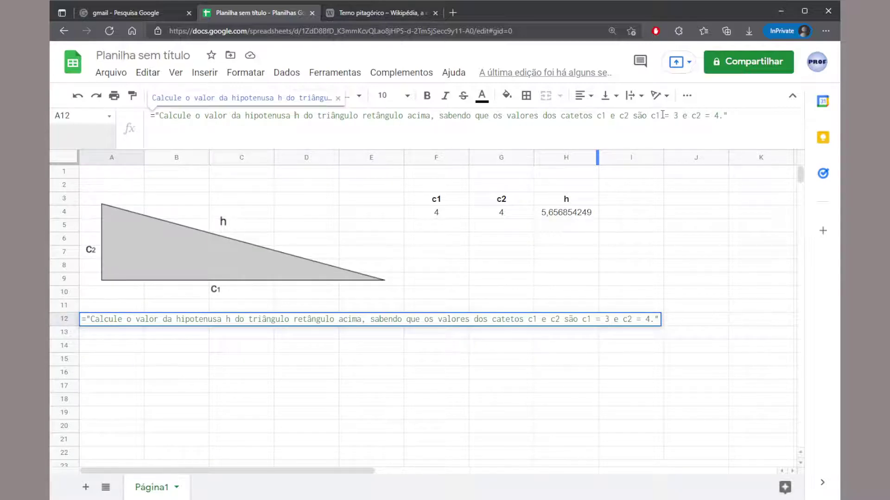
{"action": "left_click_drag", "start_coordinate": [663, 114], "coordinate": [744, 116]}
{"action": "key", "text": "BackSpace"}
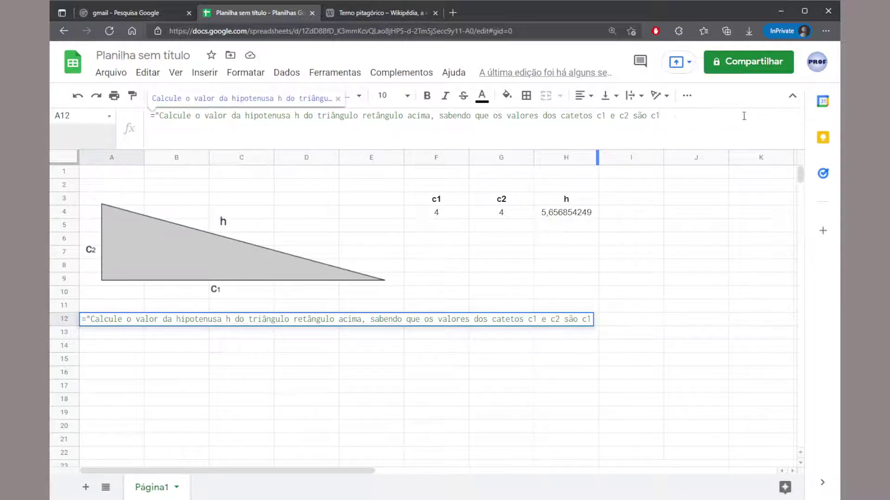
{"action": "type", "text": "= \""}
{"action": "key", "text": "Return"}
{"action": "key", "text": "Up"}
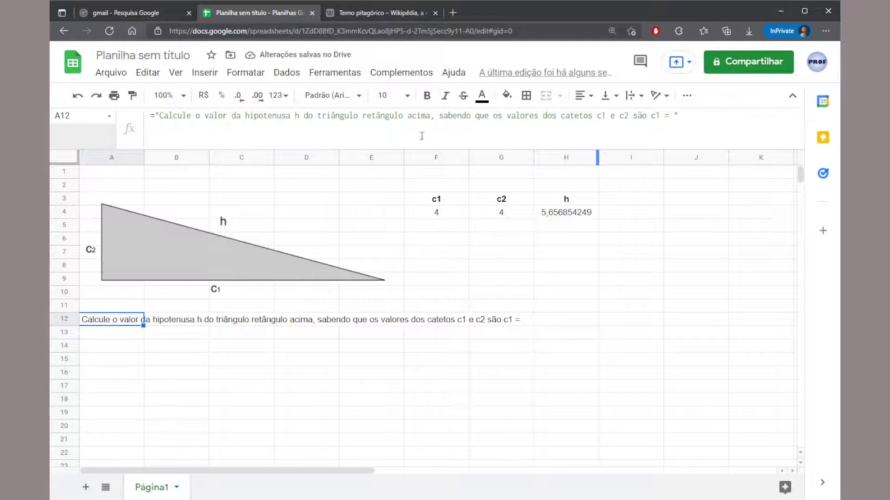
Step: Append &F4 to the A12 text formula to link the c1 value to its cell
{"action": "left_click_drag", "start_coordinate": [155, 114], "coordinate": [674, 111]}
{"action": "left_click", "coordinate": [691, 115]}
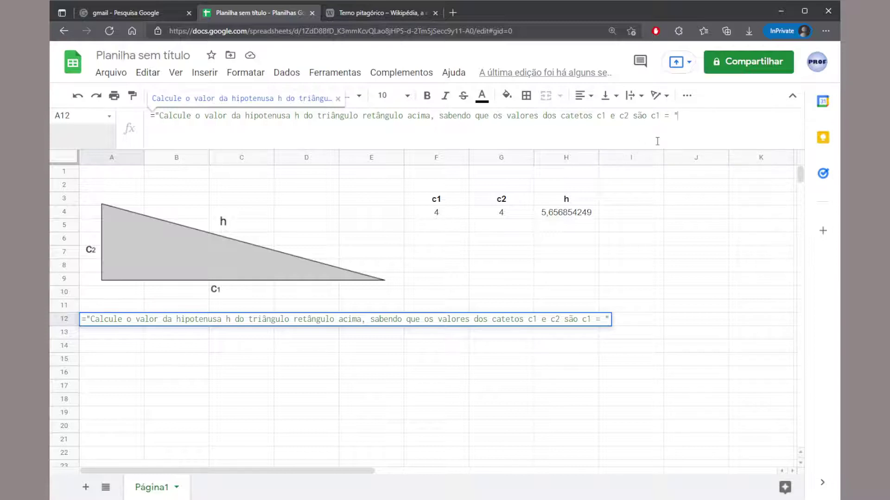
{"action": "type", "text": "&"}
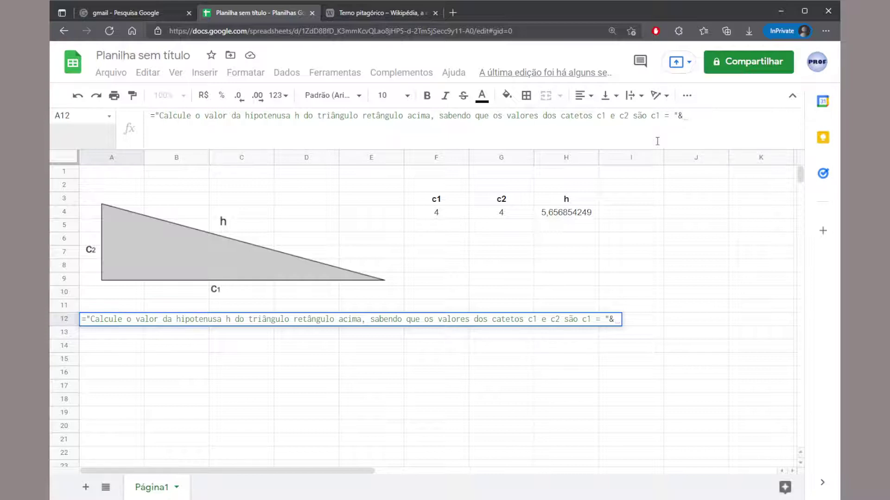
{"action": "left_click", "coordinate": [441, 220]}
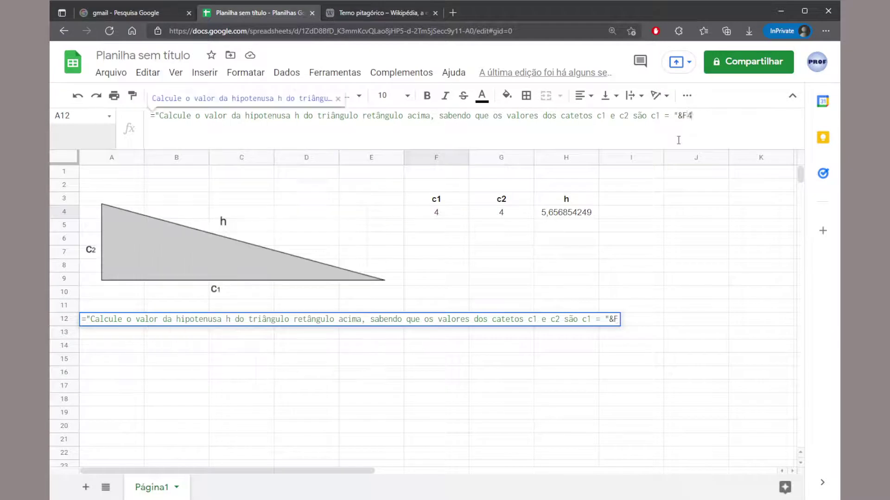
{"action": "key", "text": "Return"}
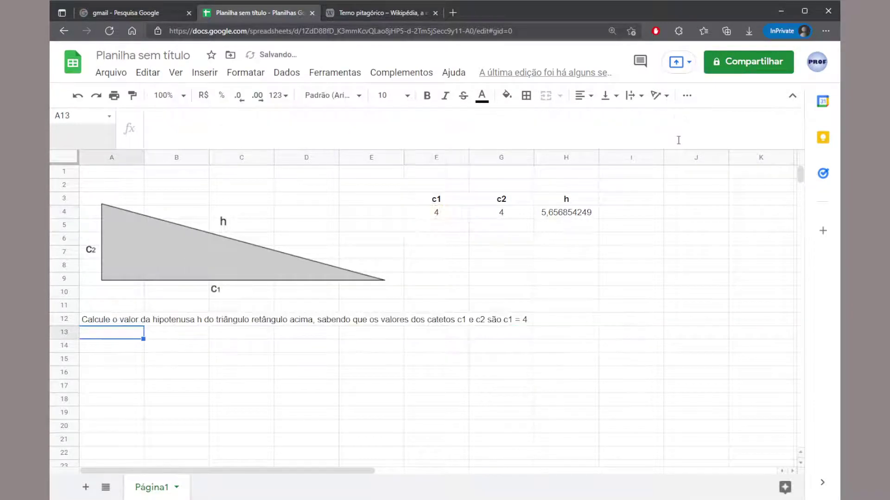
Step: Set the font size of the A12 problem statement to 14
{"action": "left_click", "coordinate": [103, 324]}
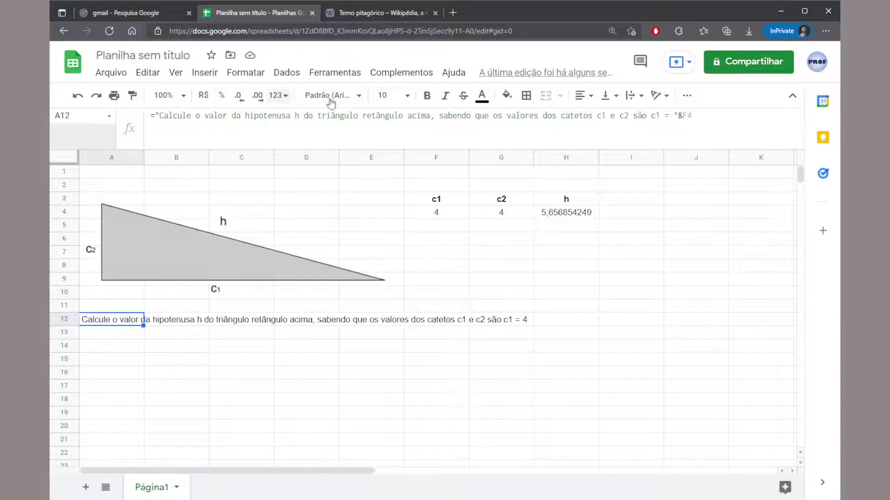
{"action": "left_click", "coordinate": [404, 95]}
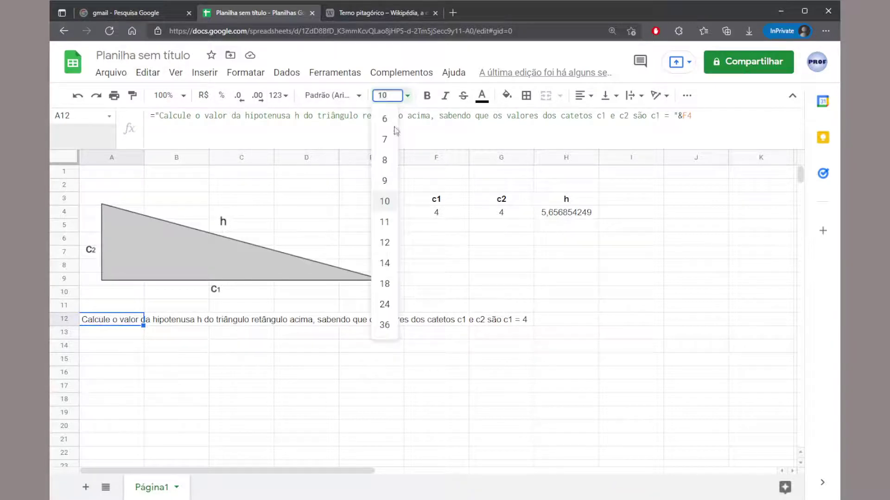
{"action": "left_click", "coordinate": [385, 263]}
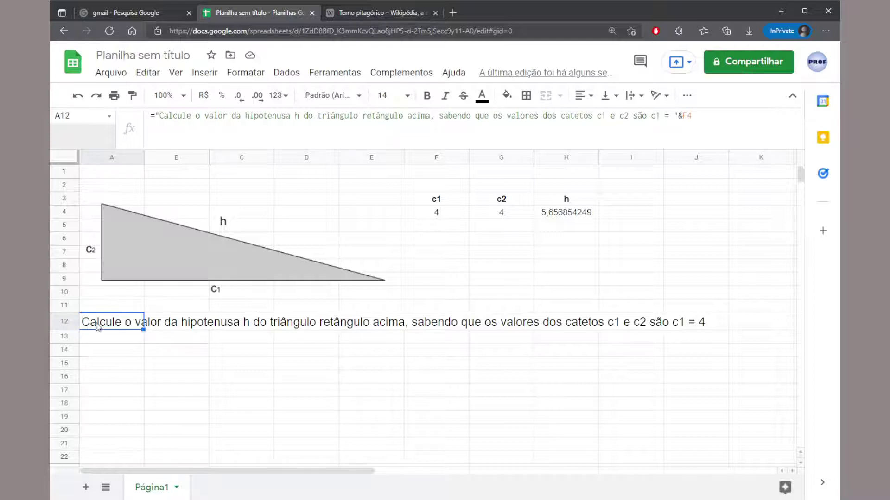
Step: Merge the range A12:I14 into one cell for the problem statement
{"action": "left_click_drag", "start_coordinate": [84, 322], "coordinate": [636, 342]}
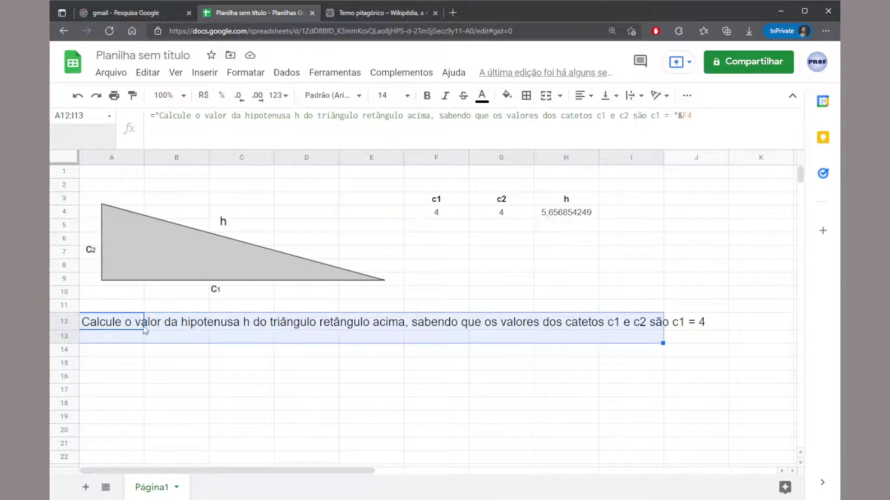
{"action": "left_click_drag", "start_coordinate": [142, 325], "coordinate": [639, 359]}
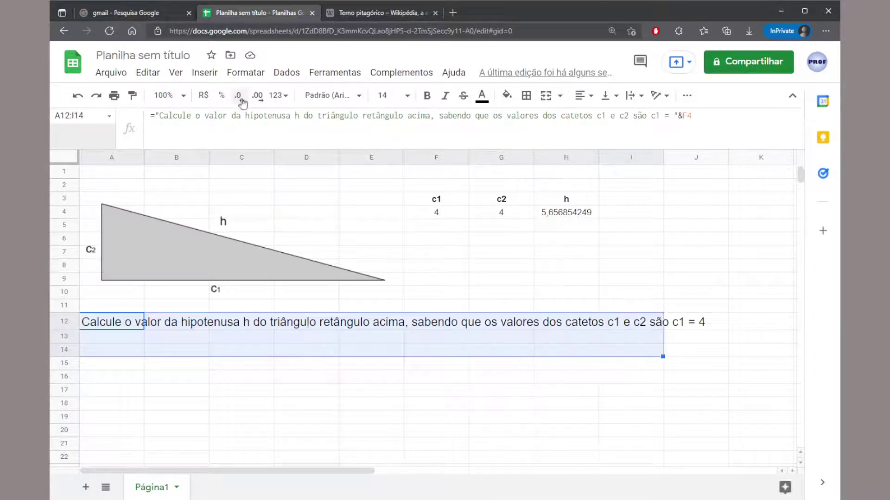
{"action": "left_click", "coordinate": [545, 98]}
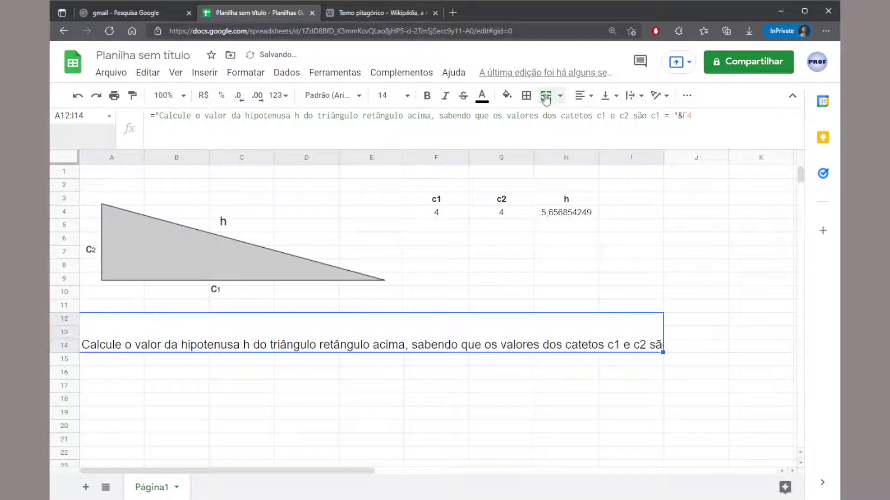
Step: Align the merged problem statement to the top of its cell and turn on text wrapping
{"action": "left_click", "coordinate": [589, 96]}
{"action": "left_click", "coordinate": [590, 103]}
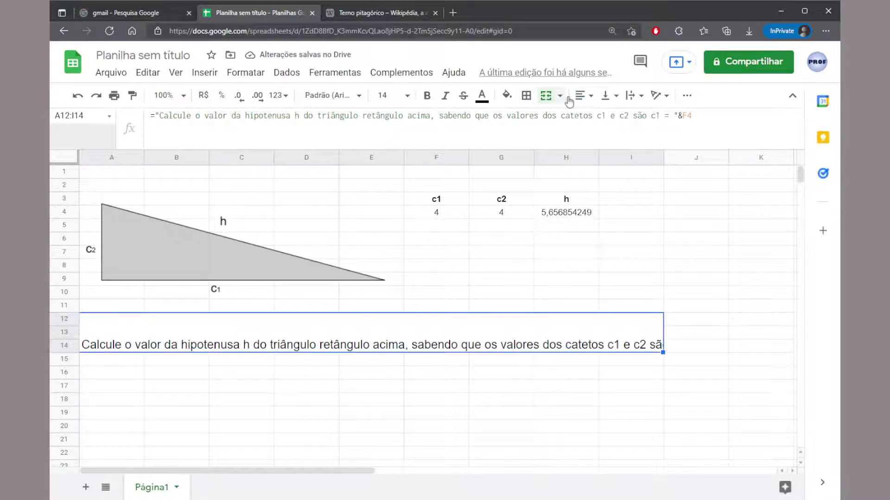
{"action": "left_click", "coordinate": [616, 97]}
{"action": "left_click", "coordinate": [609, 118]}
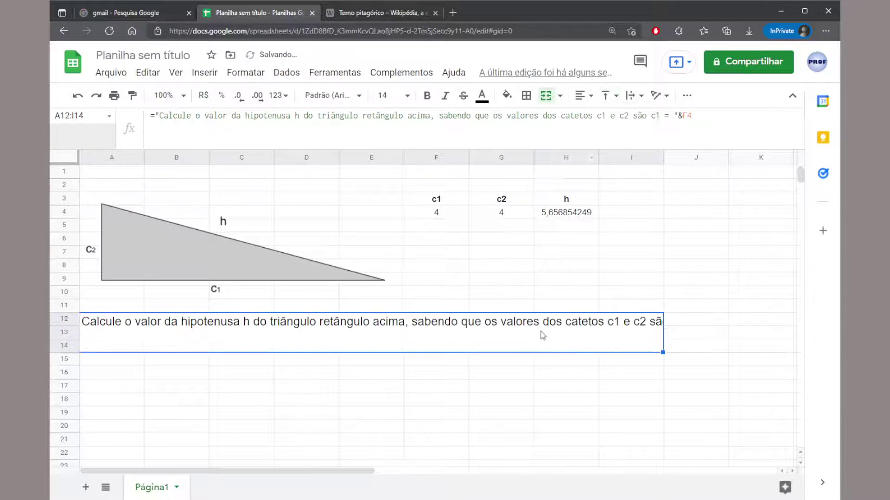
{"action": "left_click", "coordinate": [643, 95]}
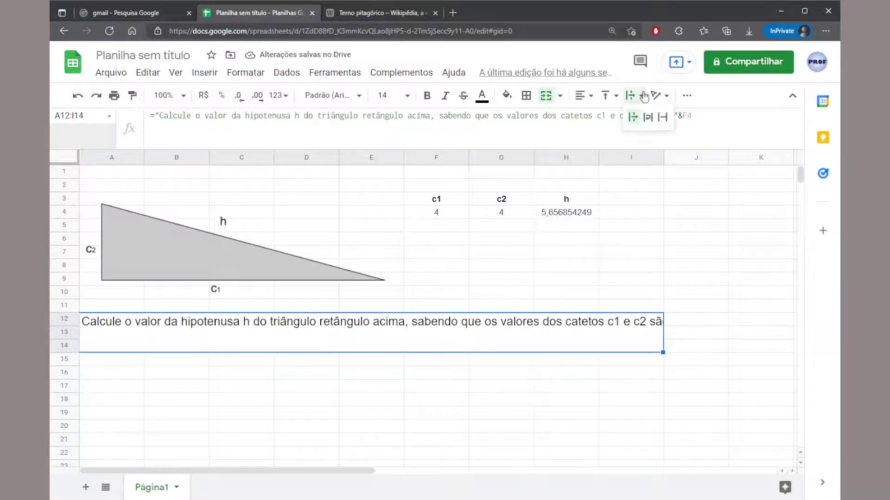
{"action": "left_click", "coordinate": [647, 118]}
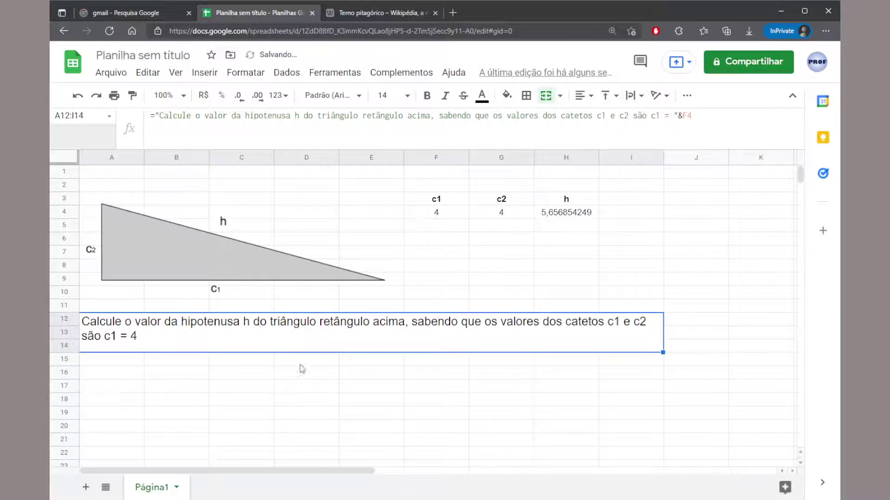
{"action": "left_click", "coordinate": [274, 375]}
Step: Append &" e c2 = " after F4 in the problem statement formula
{"action": "left_click", "coordinate": [112, 331]}
{"action": "left_click", "coordinate": [671, 117]}
{"action": "left_click", "coordinate": [706, 118]}
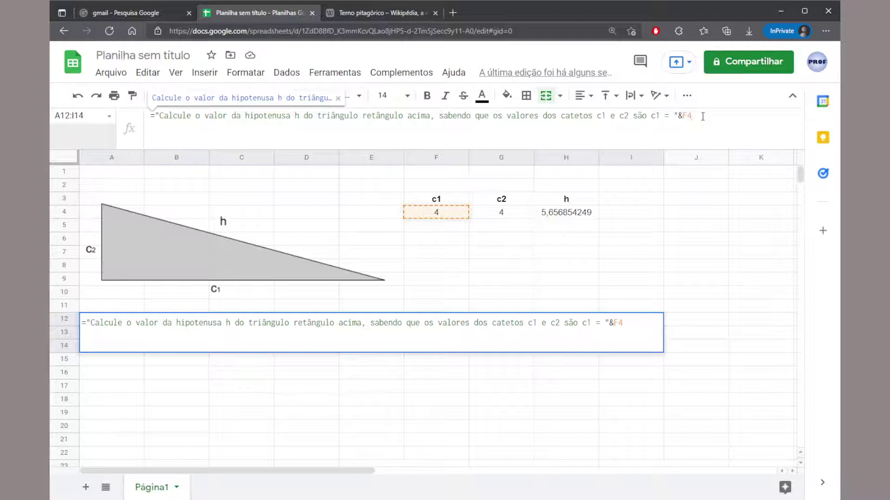
{"action": "type", "text": "&"}
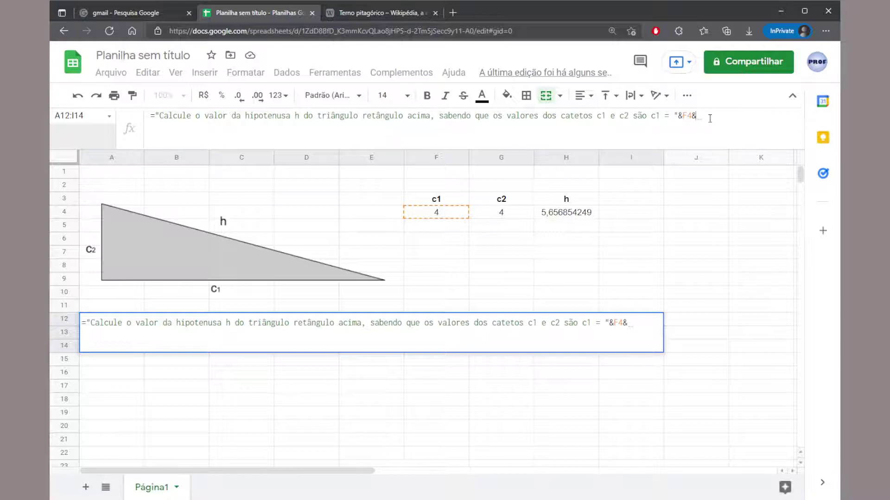
{"action": "type", "text": "\" \""}
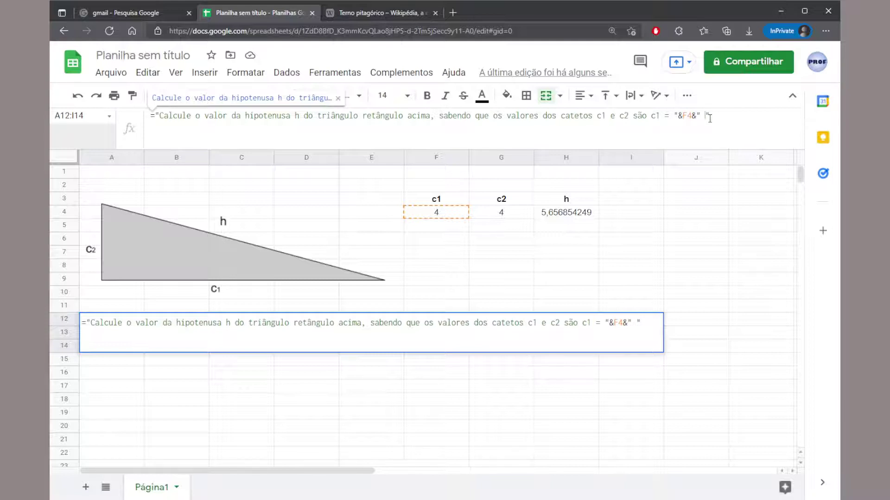
{"action": "type", "text": "e c2 = \""}
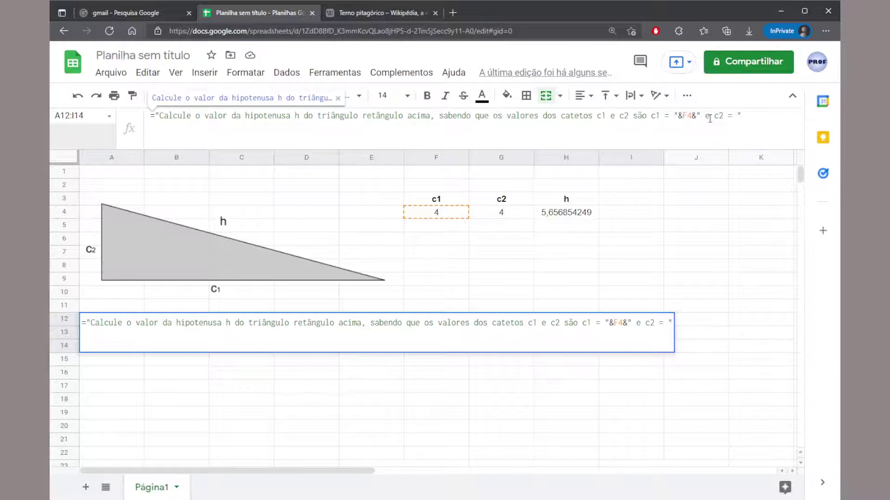
Step: Finish the problem statement formula with &G4&"." to link the c2 value and close the sentence
{"action": "type", "text": "&"}
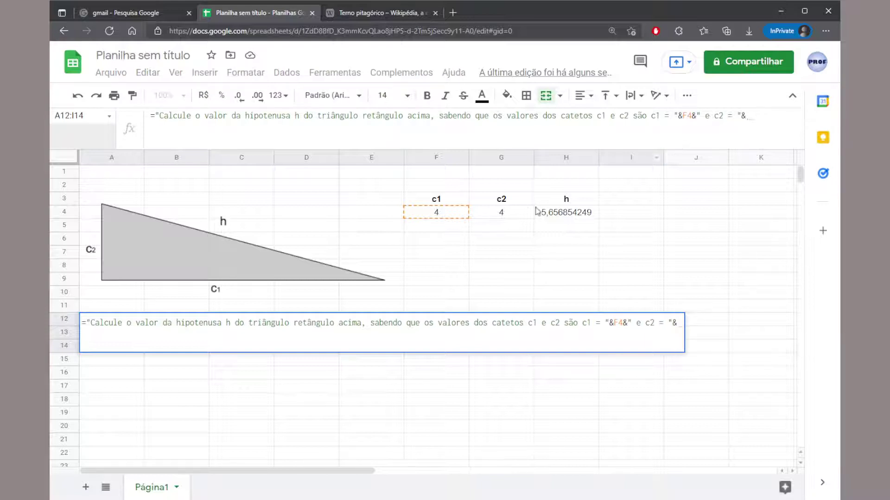
{"action": "left_click", "coordinate": [518, 215]}
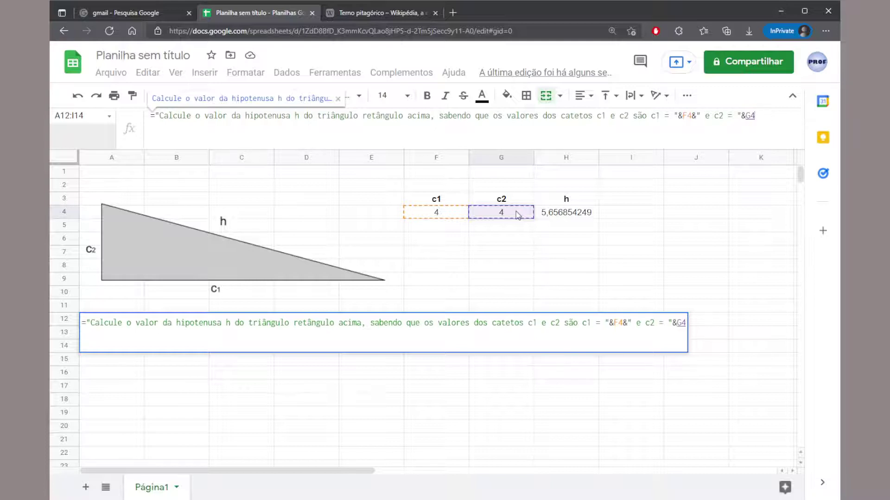
{"action": "type", "text": "&"}
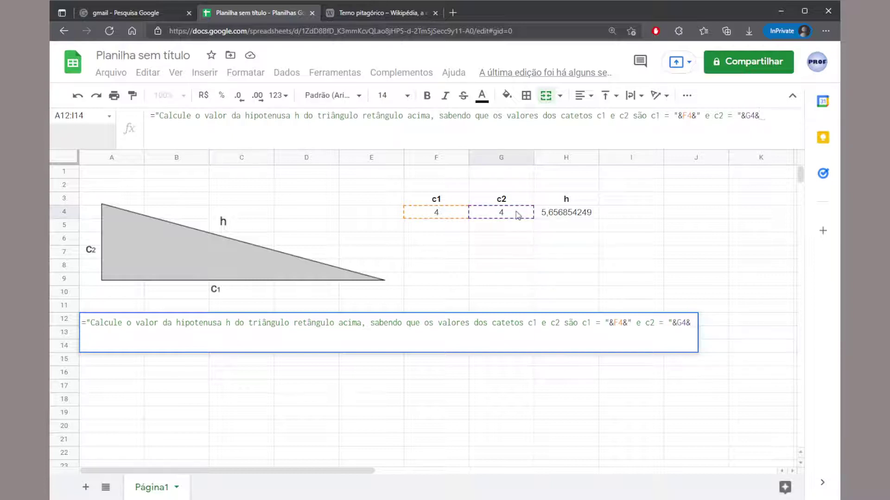
{"action": "type", "text": "\"."}
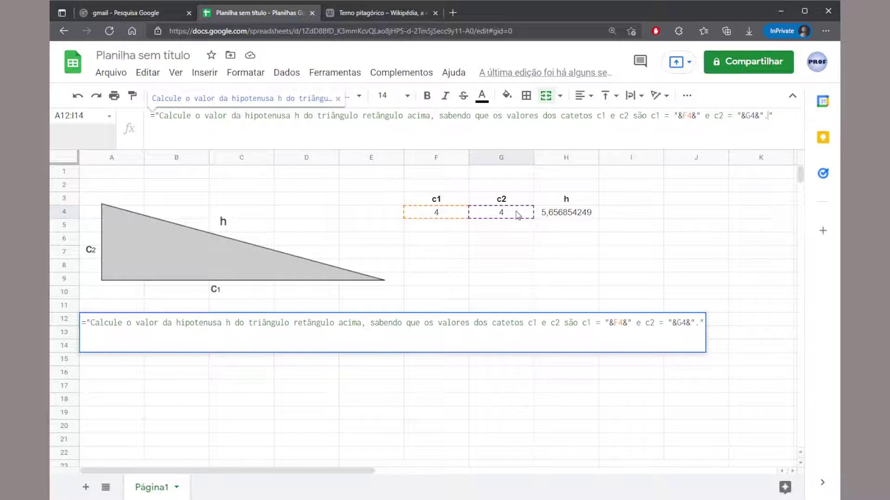
{"action": "key", "text": "Return"}
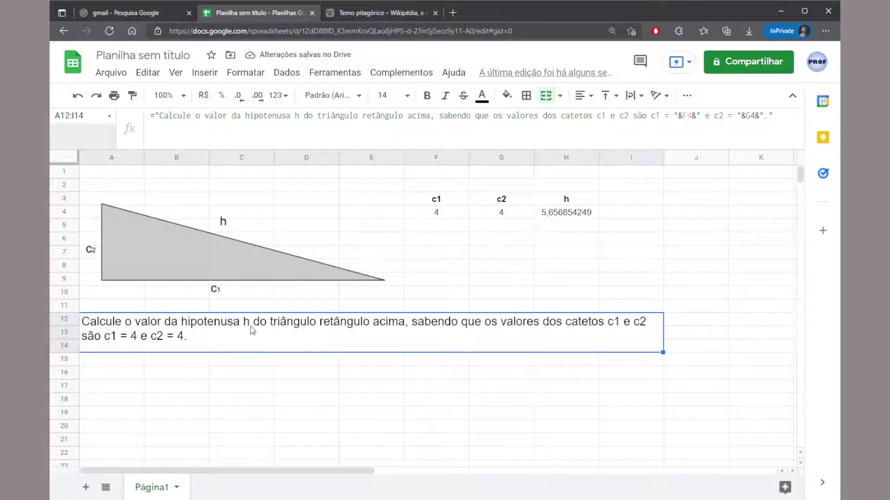
Step: Move the triangle drawing below the problem statement and back above it
{"action": "left_click", "coordinate": [219, 253]}
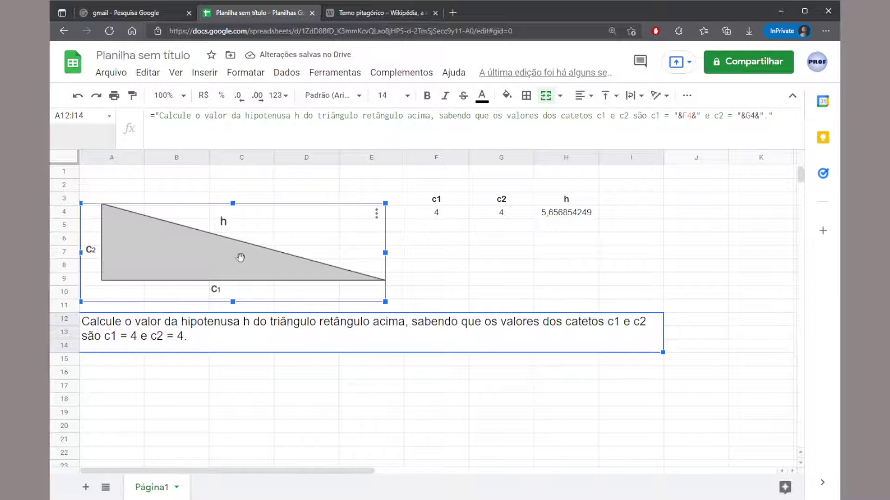
{"action": "left_click_drag", "start_coordinate": [237, 262], "coordinate": [244, 422]}
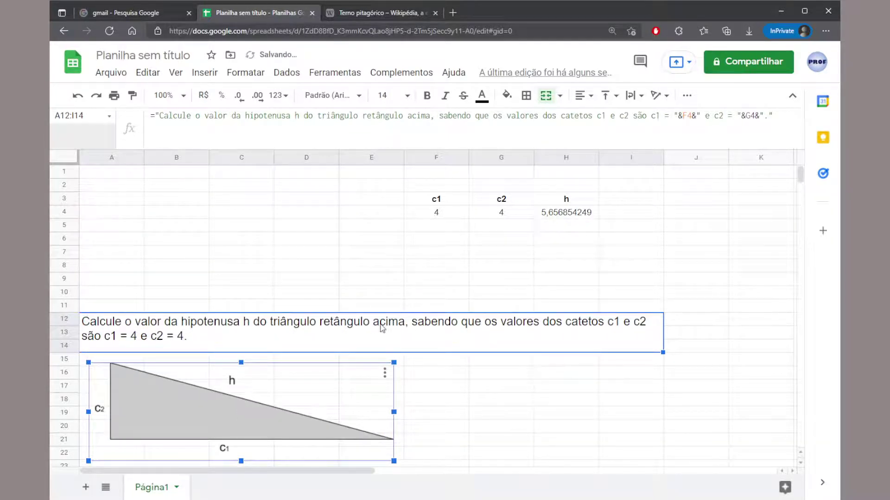
{"action": "left_click_drag", "start_coordinate": [257, 404], "coordinate": [251, 243]}
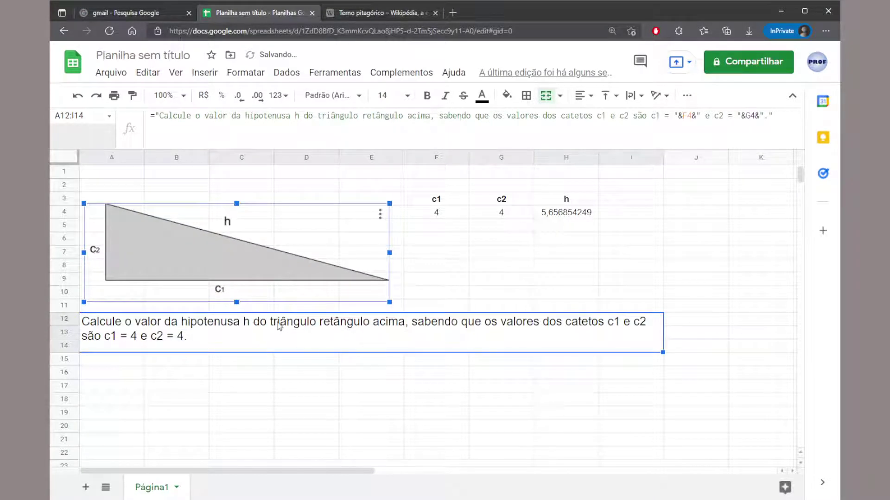
{"action": "left_click", "coordinate": [286, 337]}
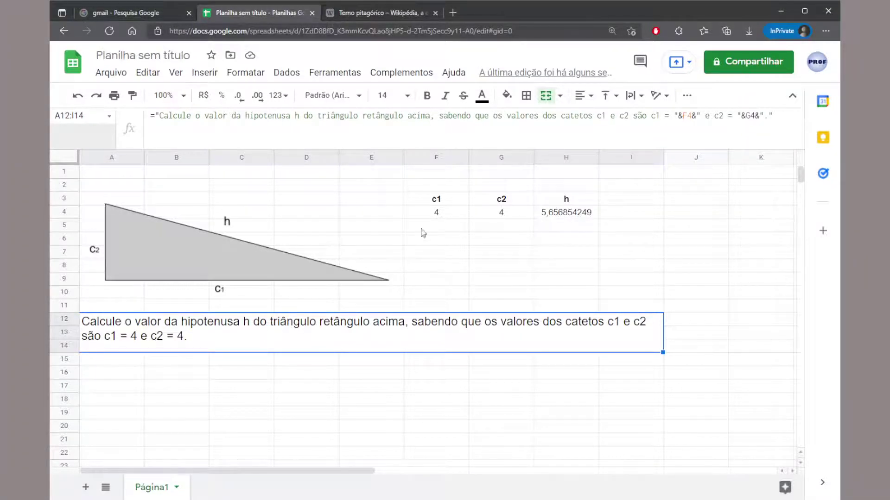
Step: Set the c1 value in F4 to 3 and check the problem statement
{"action": "left_click", "coordinate": [449, 200]}
{"action": "left_click", "coordinate": [494, 213]}
{"action": "left_click", "coordinate": [445, 215]}
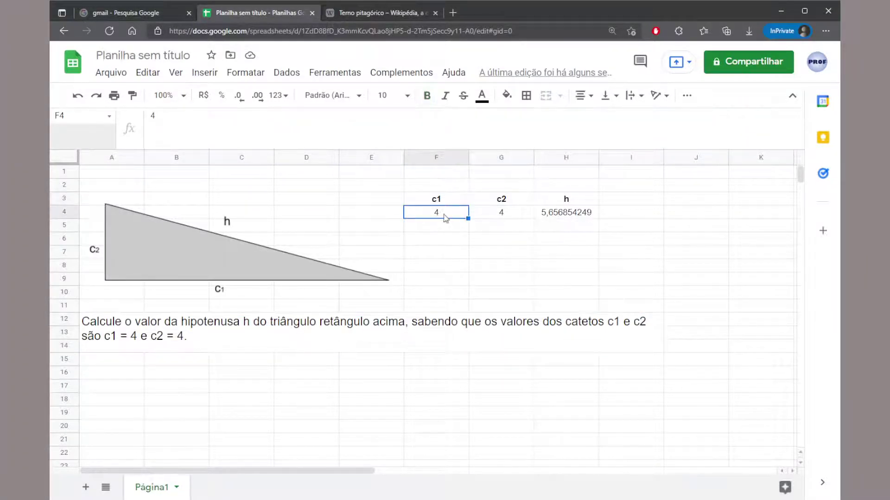
{"action": "type", "text": "3"}
{"action": "key", "text": "Return"}
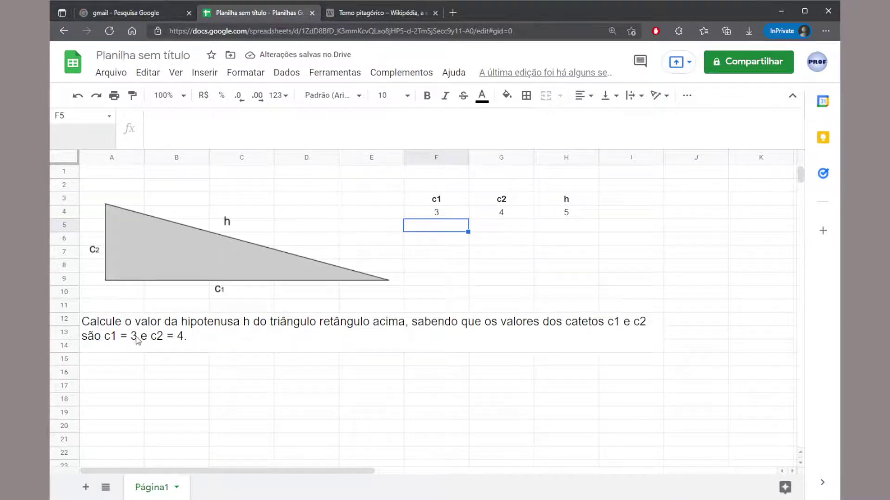
{"action": "left_click", "coordinate": [153, 343]}
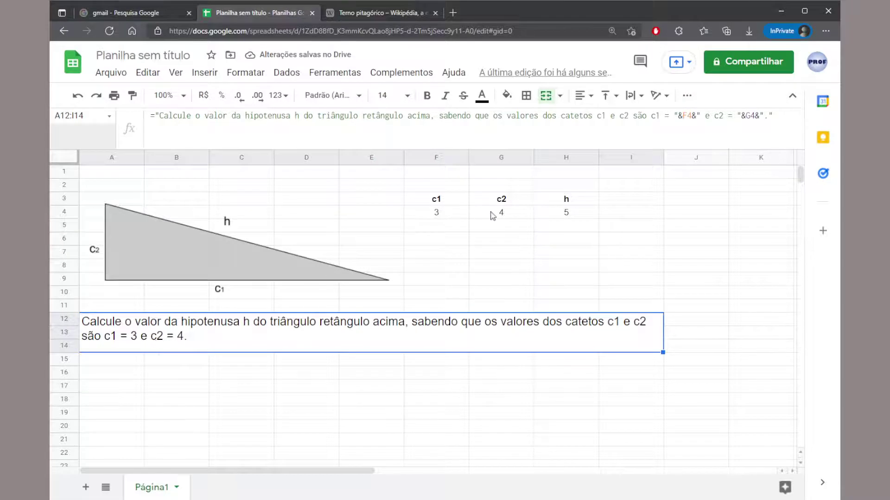
Step: Set c1 to 5 and c2 to 8, and check the problem statement and hypotenuse cells
{"action": "left_click", "coordinate": [446, 213]}
{"action": "type", "text": "5"}
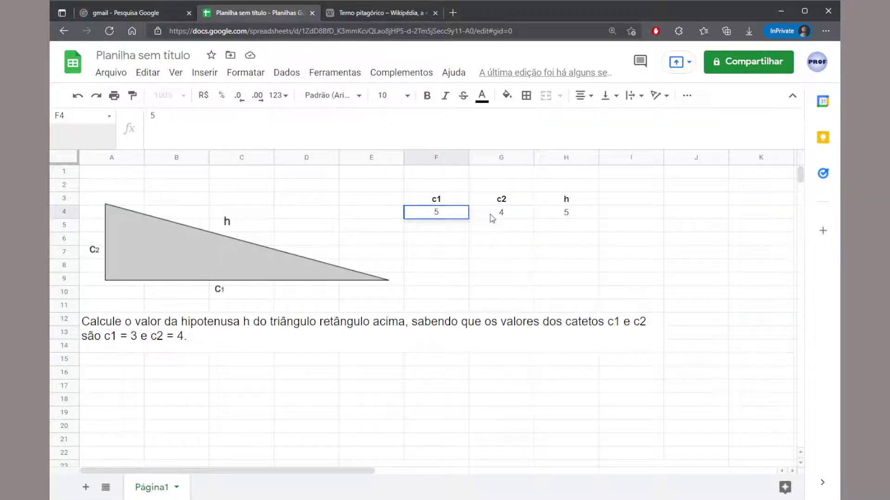
{"action": "key", "text": "Tab"}
{"action": "type", "text": "8"}
{"action": "left_click", "coordinate": [517, 227]}
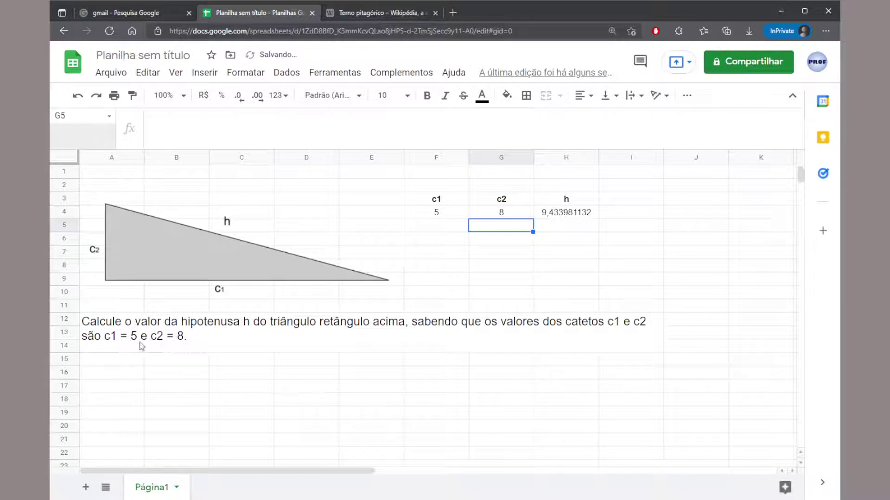
{"action": "left_click", "coordinate": [442, 215]}
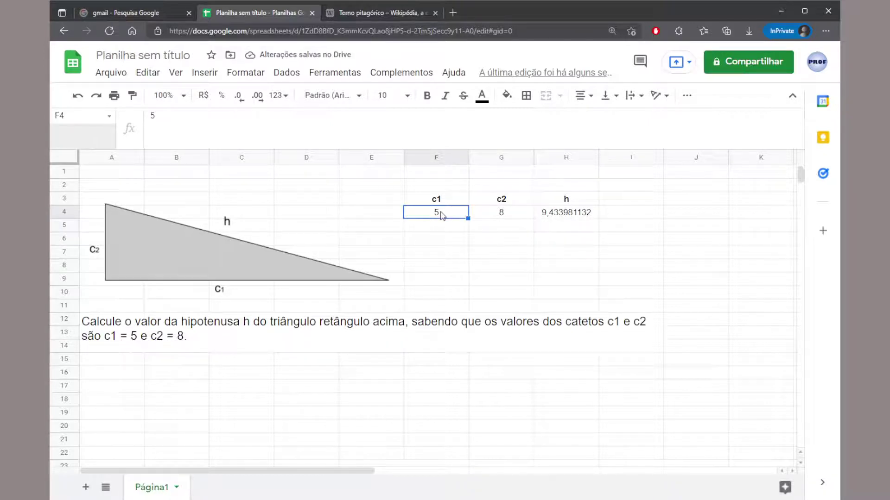
{"action": "left_click_drag", "start_coordinate": [441, 216], "coordinate": [499, 214]}
{"action": "left_click", "coordinate": [445, 221]}
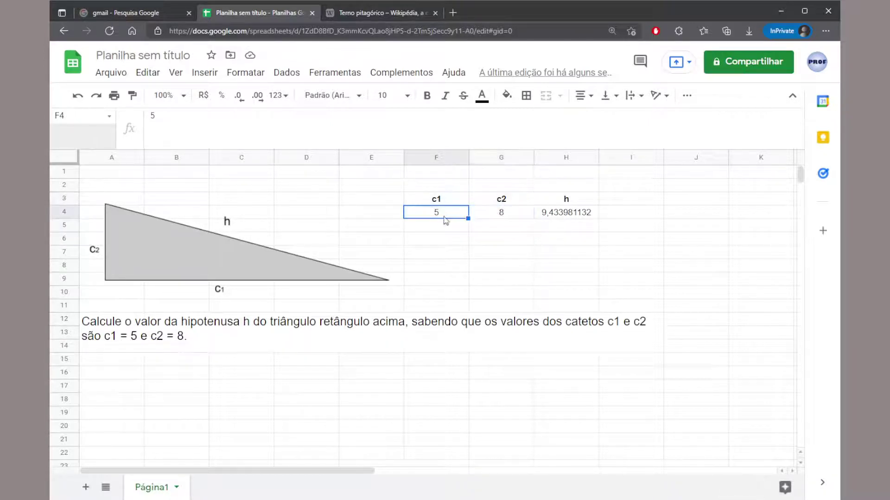
{"action": "left_click", "coordinate": [289, 341]}
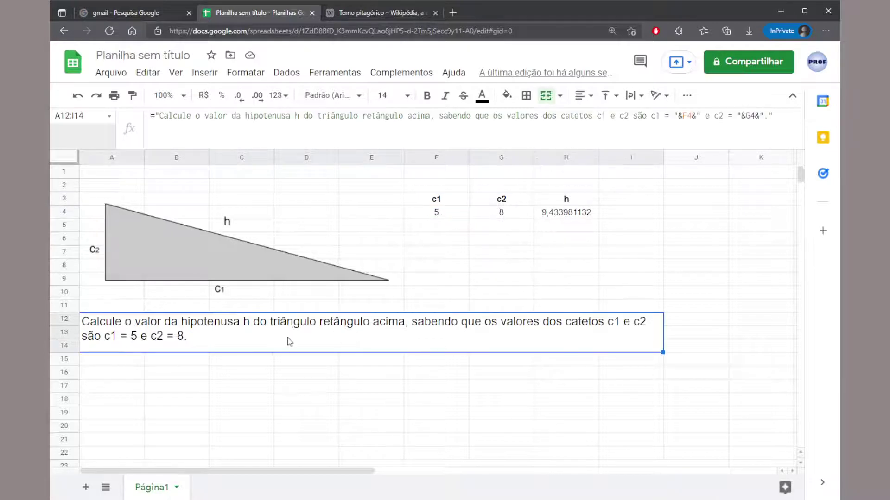
{"action": "left_click", "coordinate": [562, 220]}
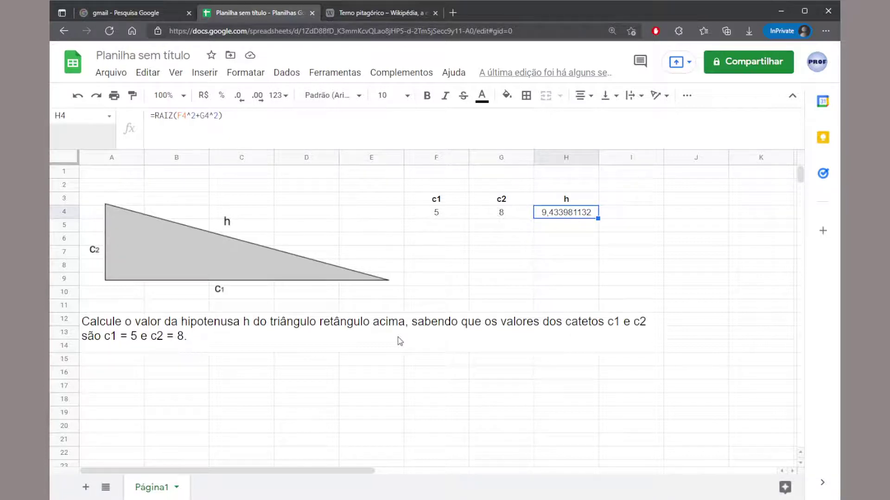
Step: Set c1 to 3 and c2 to 4, and check the problem statement
{"action": "left_click", "coordinate": [445, 218]}
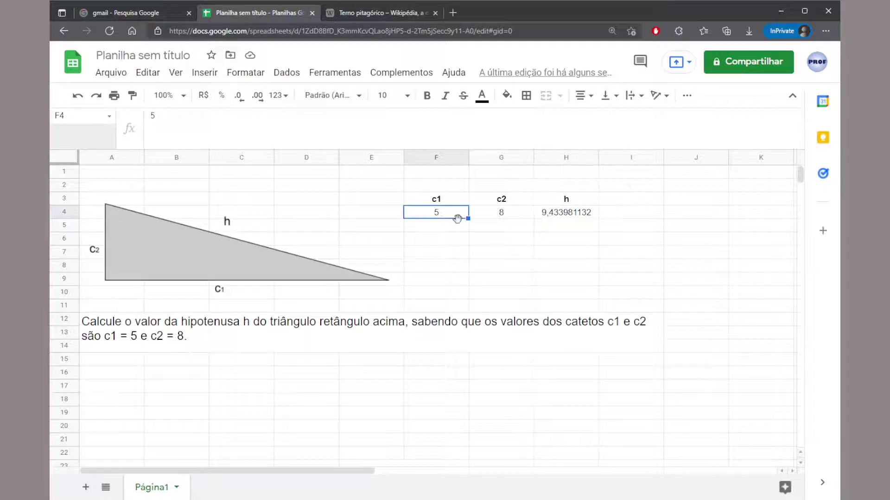
{"action": "type", "text": "3"}
{"action": "key", "text": "Tab"}
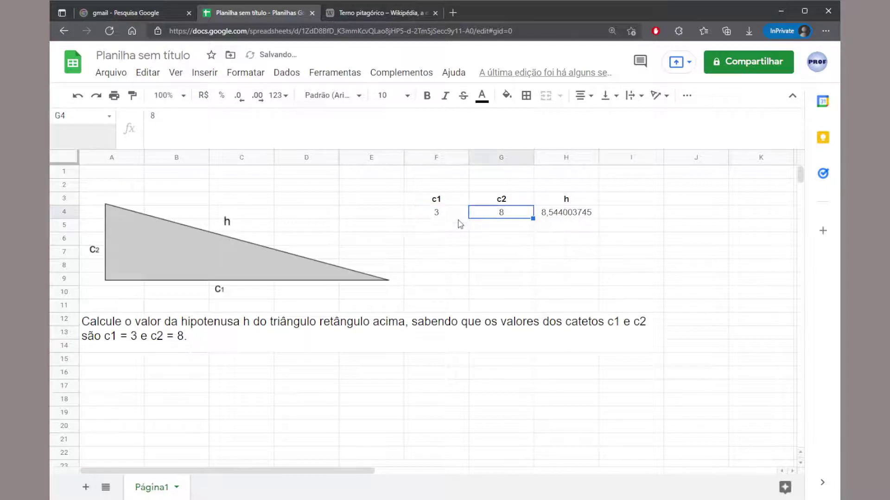
{"action": "type", "text": "4"}
{"action": "key", "text": "Return"}
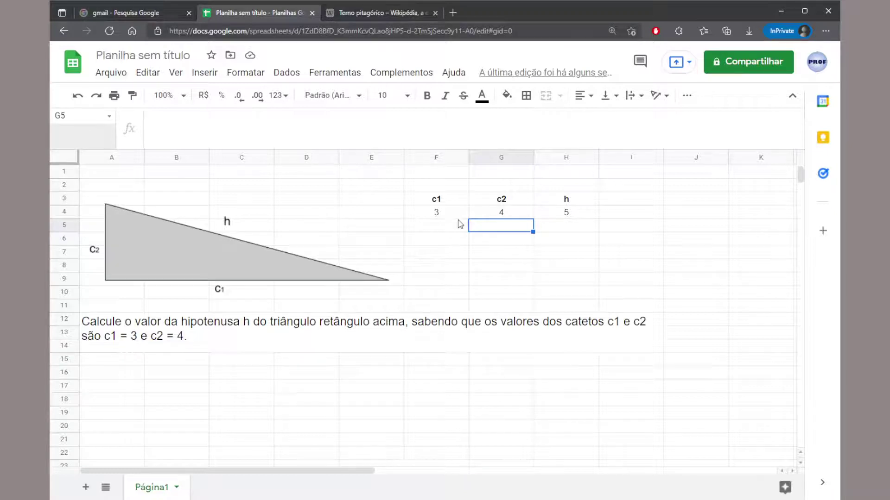
{"action": "left_click", "coordinate": [584, 329]}
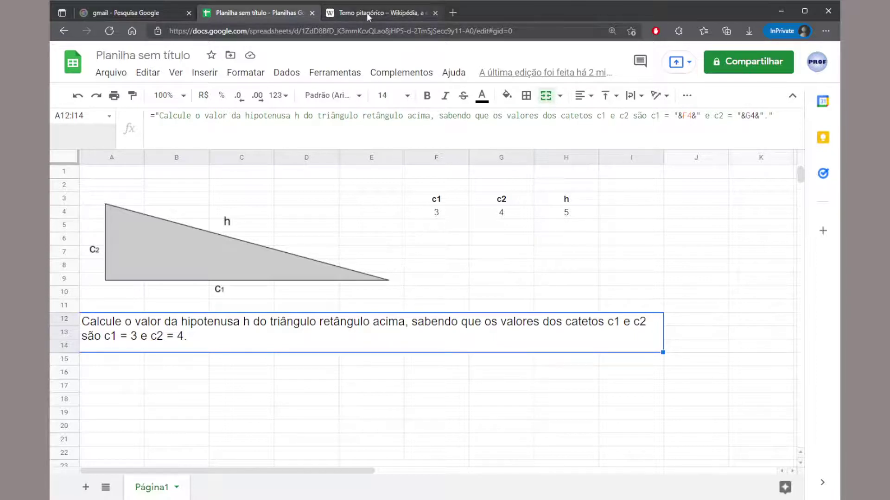
Step: Switch to the Wikipedia article on Pythagorean triples and examine its list of the first primitive triples
{"action": "left_click", "coordinate": [384, 12]}
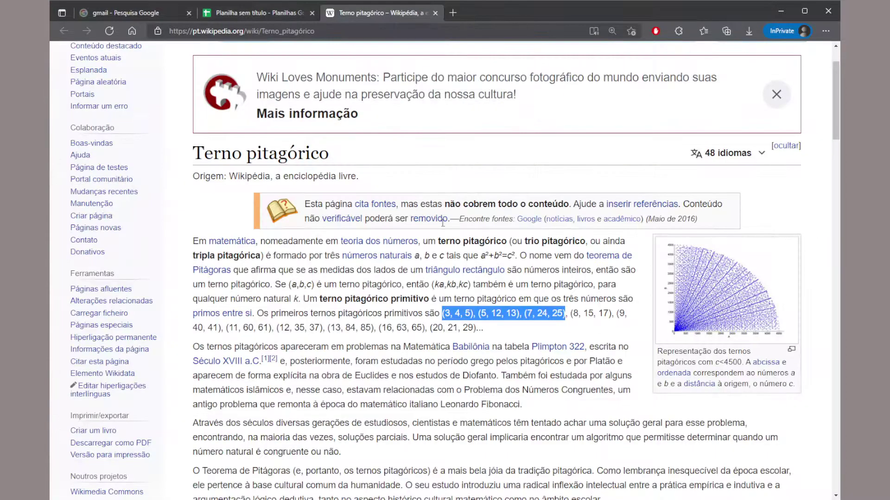
{"action": "left_click", "coordinate": [443, 313]}
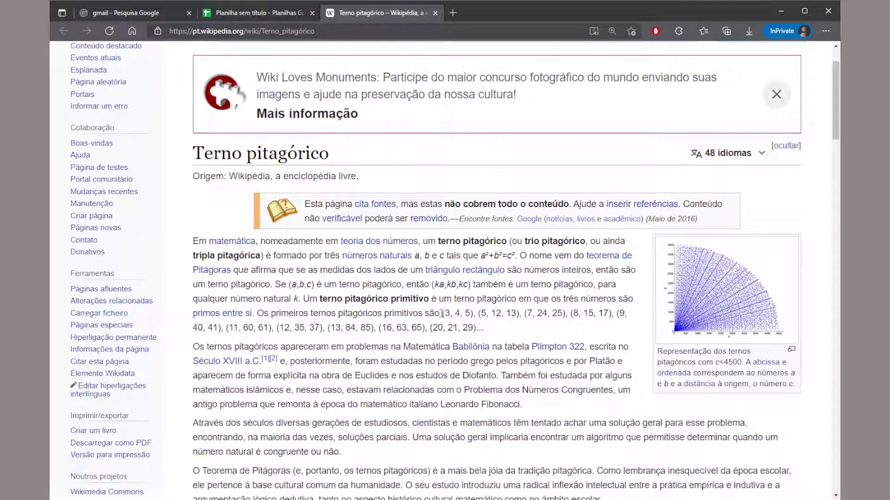
{"action": "left_click_drag", "start_coordinate": [443, 314], "coordinate": [477, 328]}
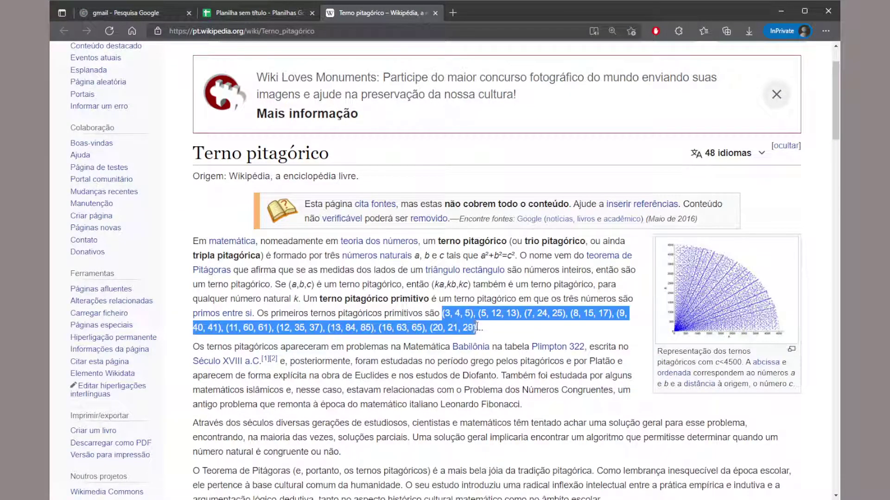
{"action": "left_click", "coordinate": [472, 317]}
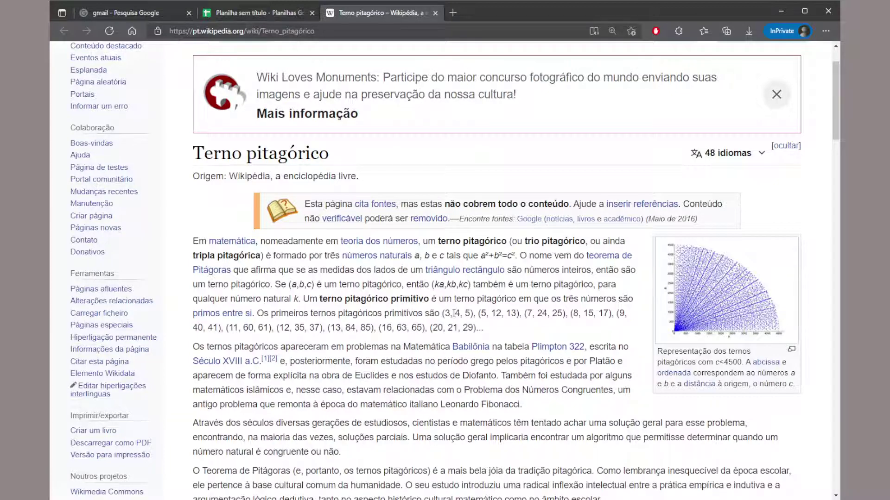
{"action": "left_click_drag", "start_coordinate": [449, 314], "coordinate": [457, 314]}
{"action": "left_click", "coordinate": [522, 314]}
{"action": "key", "text": "ctrl+plus"}
{"action": "key", "text": "ctrl+plus"}
{"action": "key", "text": "ctrl+plus"}
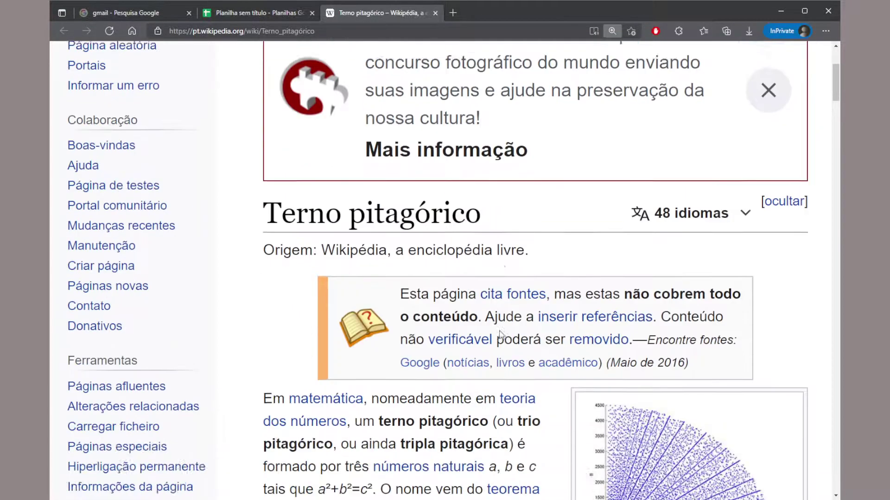
{"action": "scroll", "coordinate": [501, 330], "scroll_direction": "down", "scroll_amount": 7}
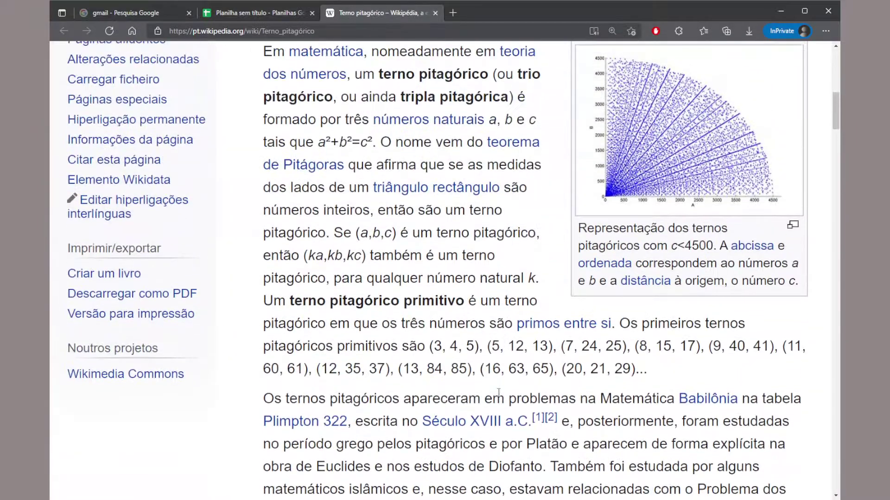
{"action": "left_click_drag", "start_coordinate": [430, 347], "coordinate": [660, 378]}
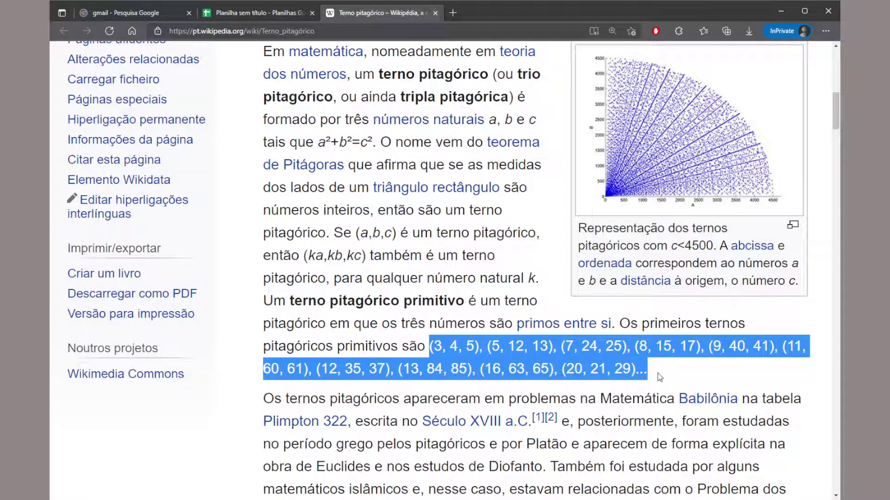
{"action": "left_click", "coordinate": [660, 378]}
{"action": "scroll", "coordinate": [660, 377], "scroll_direction": "down", "scroll_amount": 4}
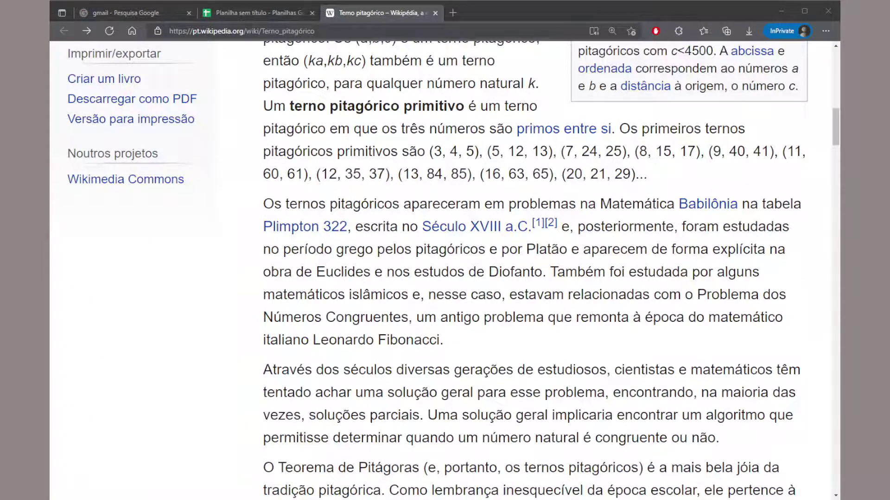
Step: Copy the triples (3, 4, 5), (5, 12, 13), (7, 24, 25), (8, 15, 17) from the article into cell D1 of the spreadsheet
{"action": "left_click_drag", "start_coordinate": [430, 151], "coordinate": [519, 153]}
{"action": "left_click_drag", "start_coordinate": [615, 167], "coordinate": [701, 152]}
{"action": "key", "text": "ctrl+c"}
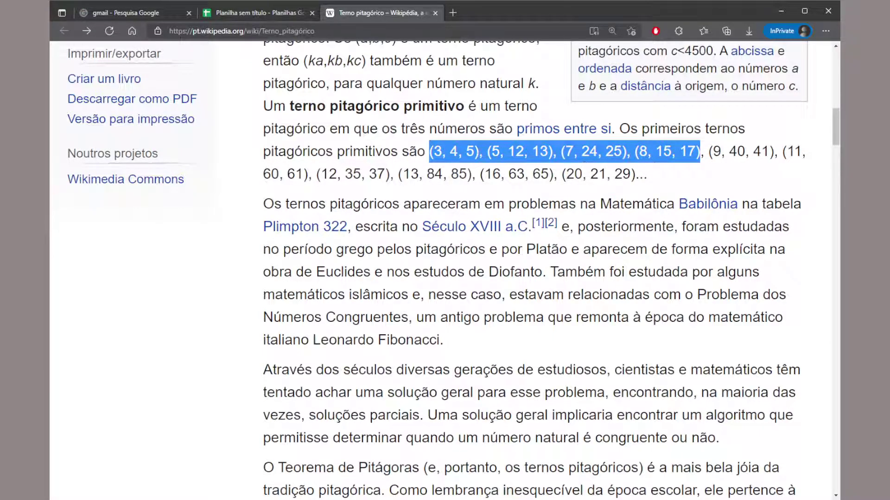
{"action": "left_click", "coordinate": [279, 14]}
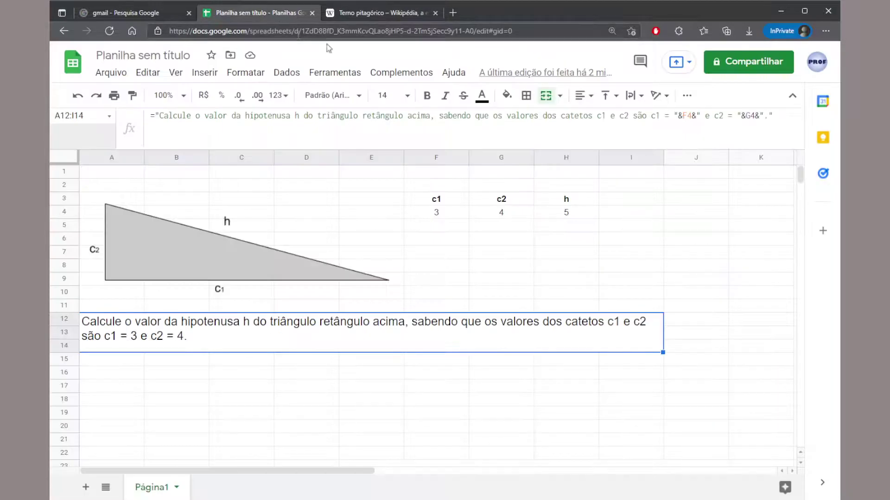
{"action": "double_click", "coordinate": [308, 173]}
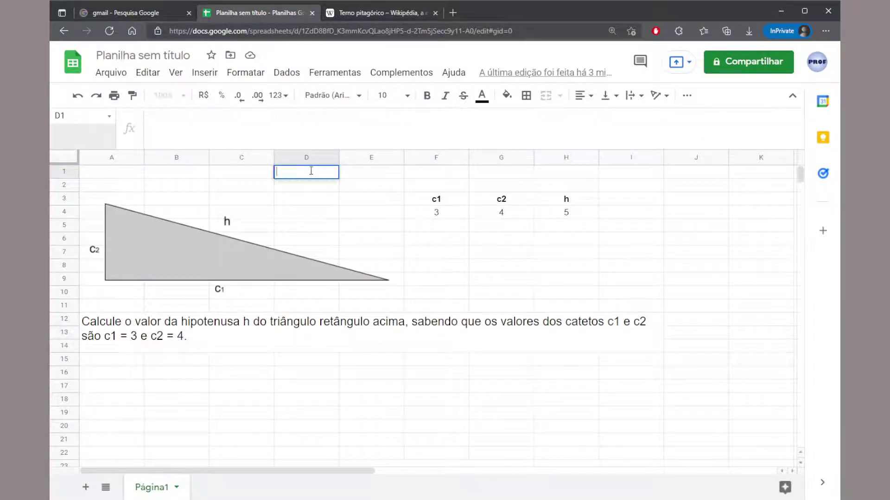
{"action": "key", "text": "ctrl+v"}
{"action": "key", "text": "Return"}
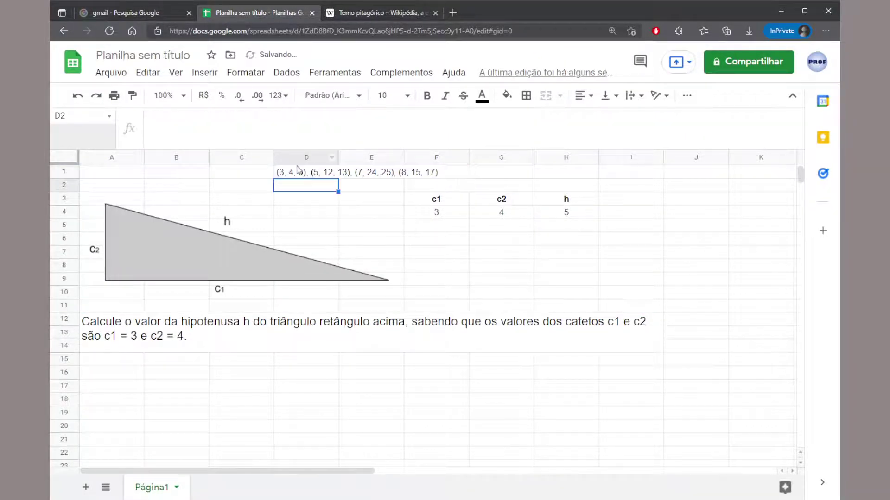
{"action": "left_click", "coordinate": [302, 176]}
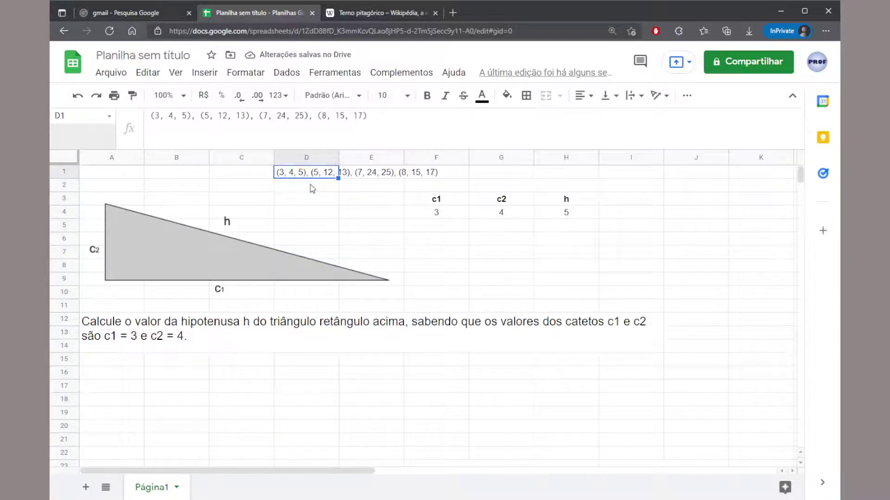
Step: Set c1 to 5 and c2 to 12, and compare the hypotenuse with the matching triple in D1
{"action": "left_click", "coordinate": [505, 253]}
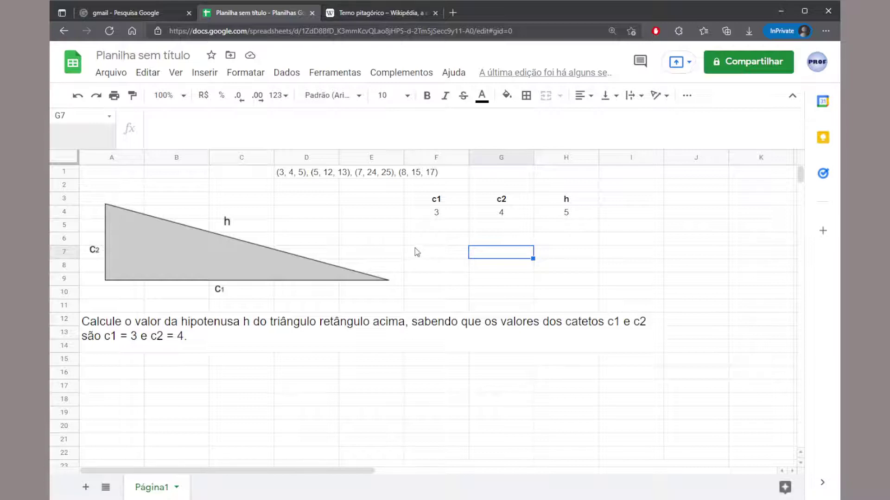
{"action": "left_click", "coordinate": [496, 215]}
{"action": "left_click", "coordinate": [444, 218]}
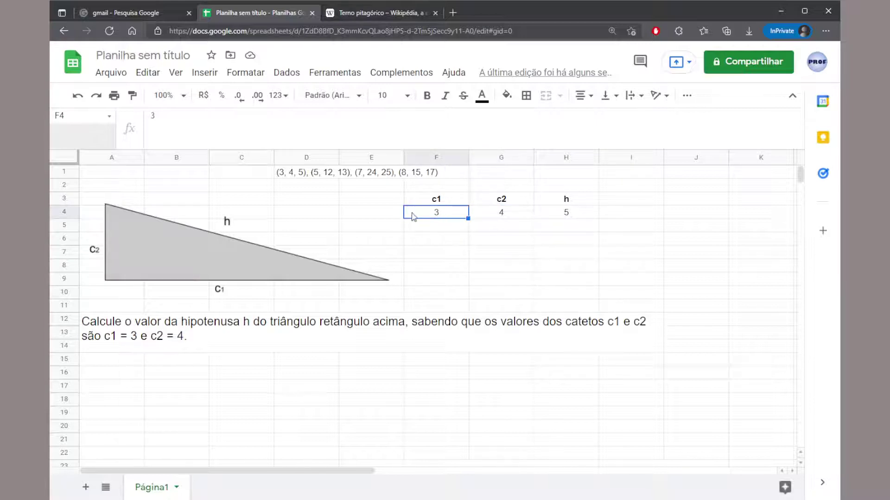
{"action": "type", "text": "5"}
{"action": "key", "text": "Tab"}
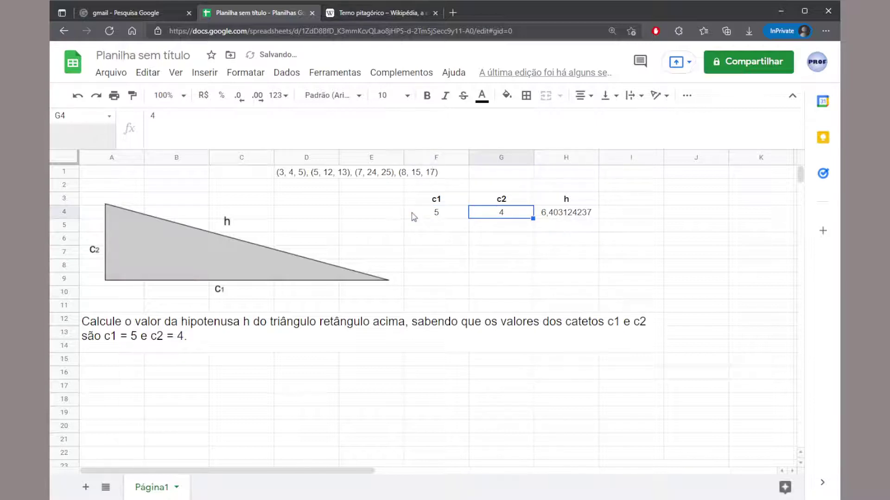
{"action": "type", "text": "12"}
{"action": "key", "text": "Return"}
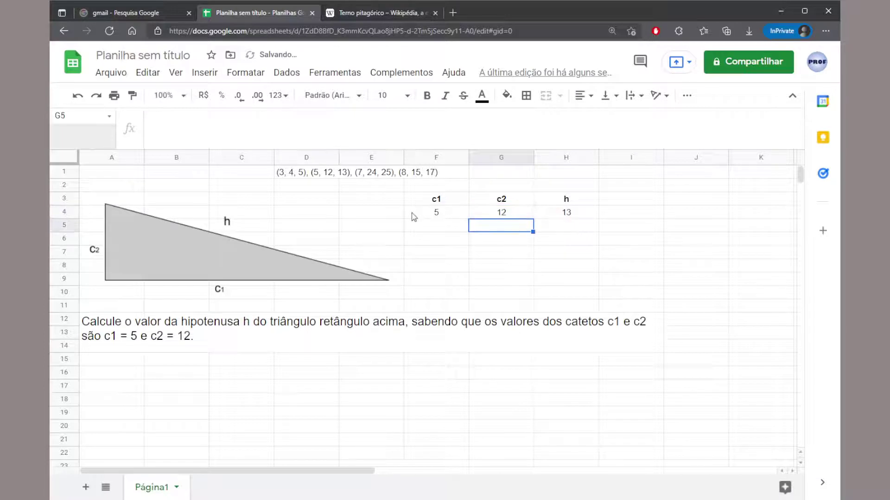
{"action": "left_click", "coordinate": [560, 216]}
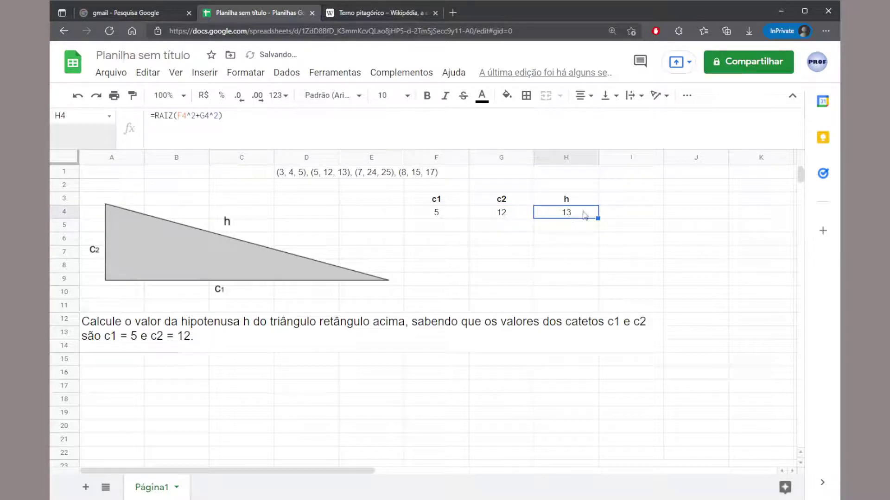
{"action": "left_click", "coordinate": [344, 174]}
{"action": "left_click_drag", "start_coordinate": [200, 115], "coordinate": [249, 116]}
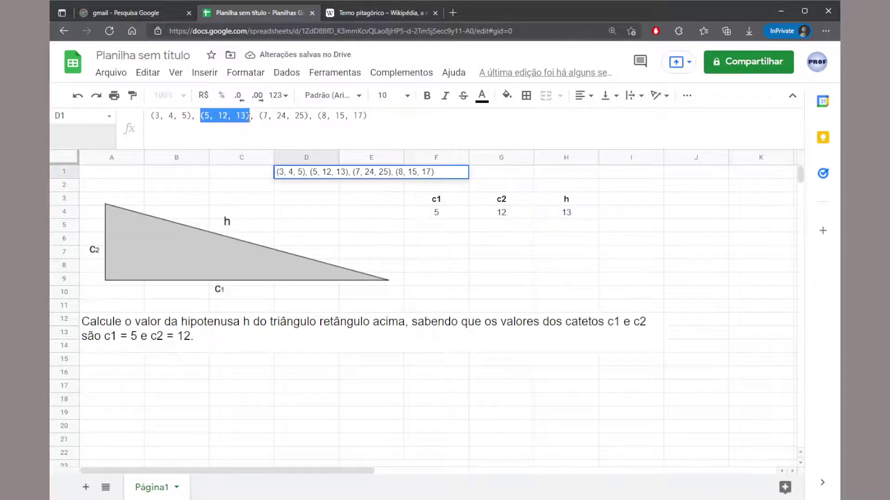
Step: Set c1 to 24 and c2 to 7 from the third triple in D1
{"action": "left_click", "coordinate": [458, 213]}
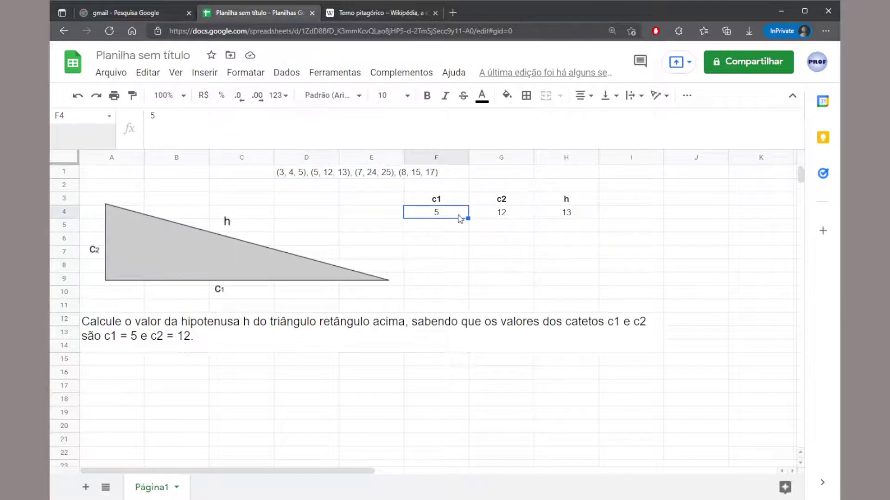
{"action": "type", "text": "24"}
{"action": "key", "text": "Tab"}
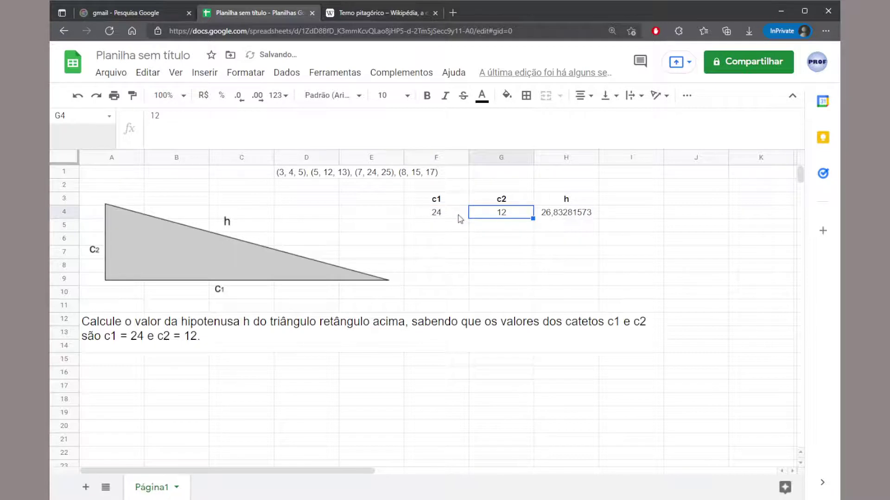
{"action": "type", "text": "7"}
{"action": "key", "text": "Return"}
{"action": "key", "text": "Up"}
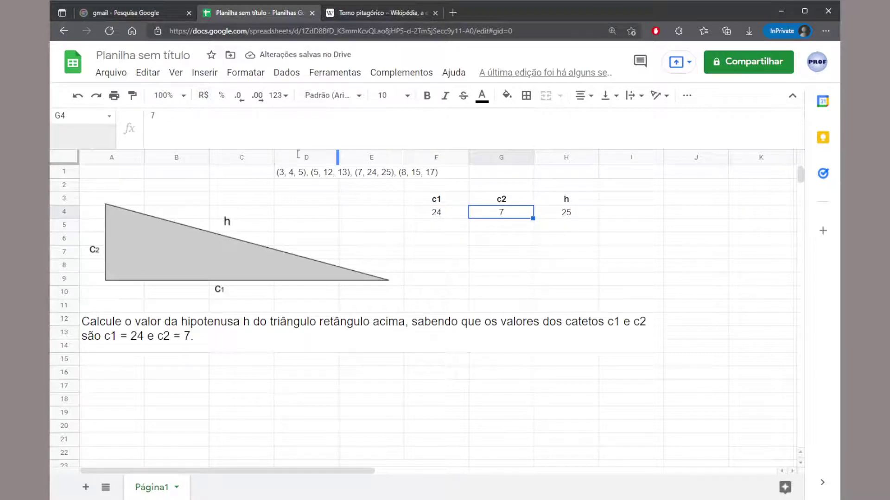
Step: Set c1 to 8 and c2 to 15 from the fourth triple in D1, and check the hypotenuse against it
{"action": "left_click", "coordinate": [289, 178]}
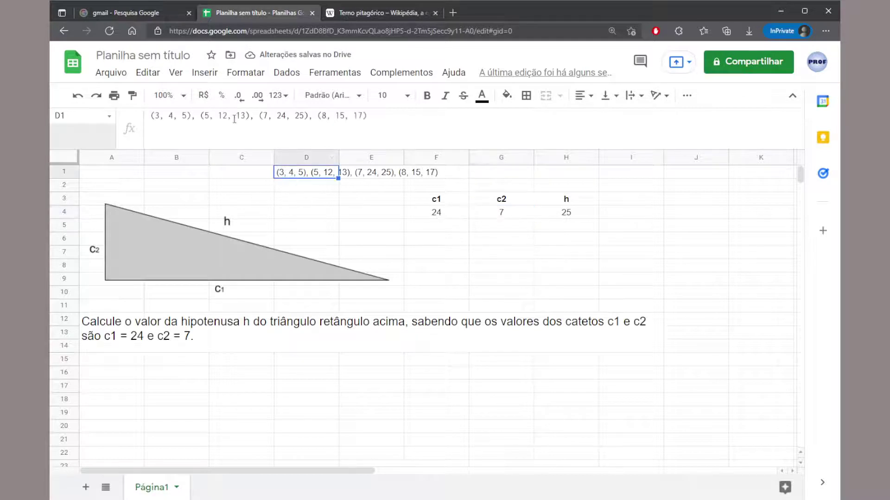
{"action": "left_click_drag", "start_coordinate": [259, 115], "coordinate": [309, 116]}
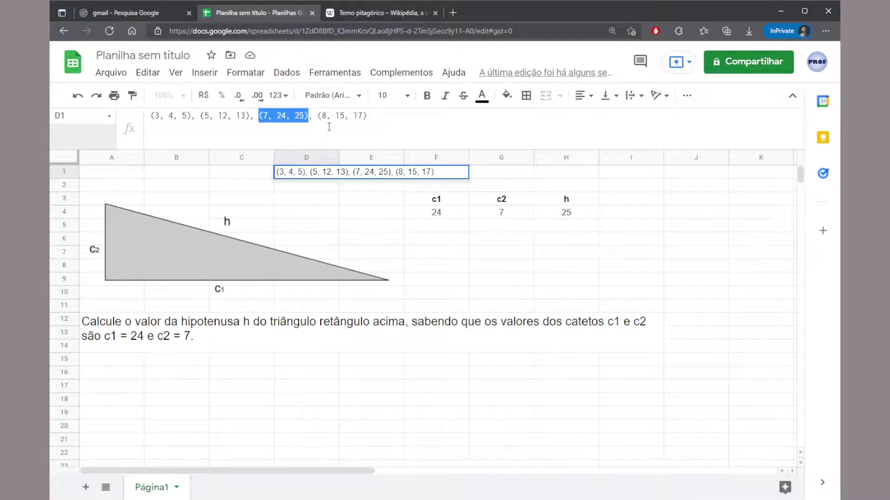
{"action": "left_click_drag", "start_coordinate": [322, 116], "coordinate": [367, 115]}
{"action": "left_click", "coordinate": [441, 214]}
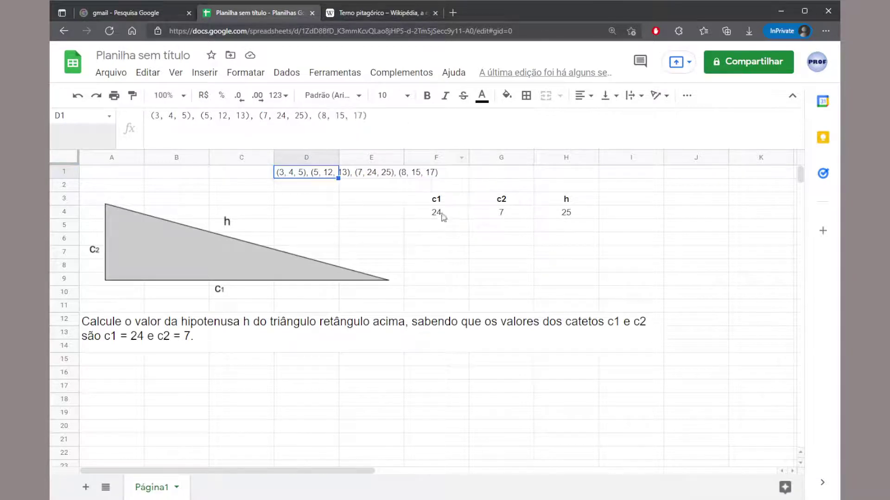
{"action": "type", "text": "8"}
{"action": "key", "text": "Tab"}
{"action": "type", "text": "15"}
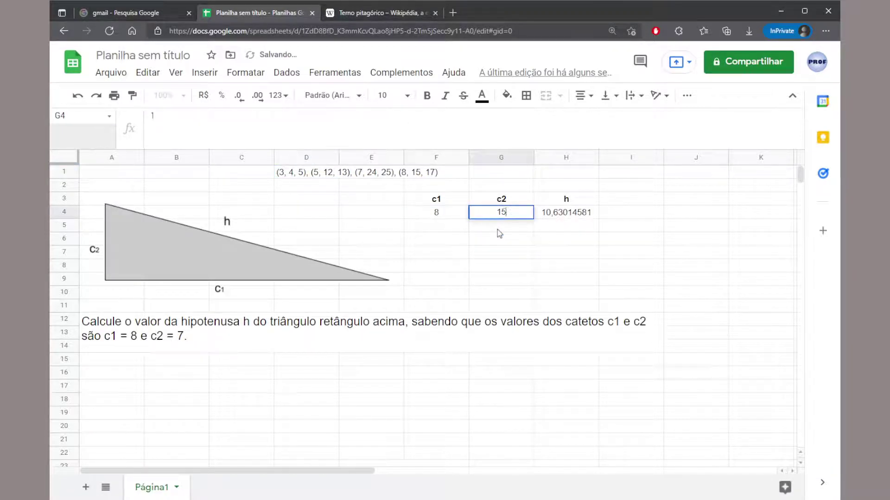
{"action": "key", "text": "Return"}
{"action": "key", "text": "Up"}
{"action": "key", "text": "Right"}
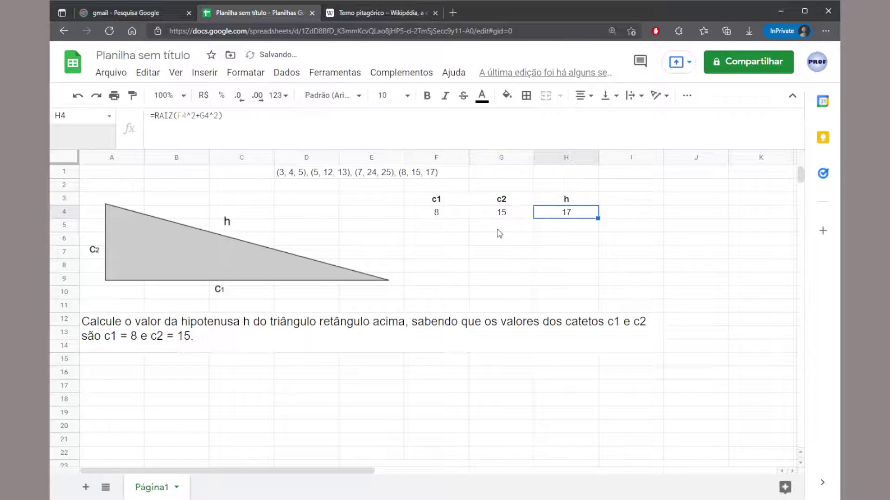
{"action": "left_click", "coordinate": [450, 215]}
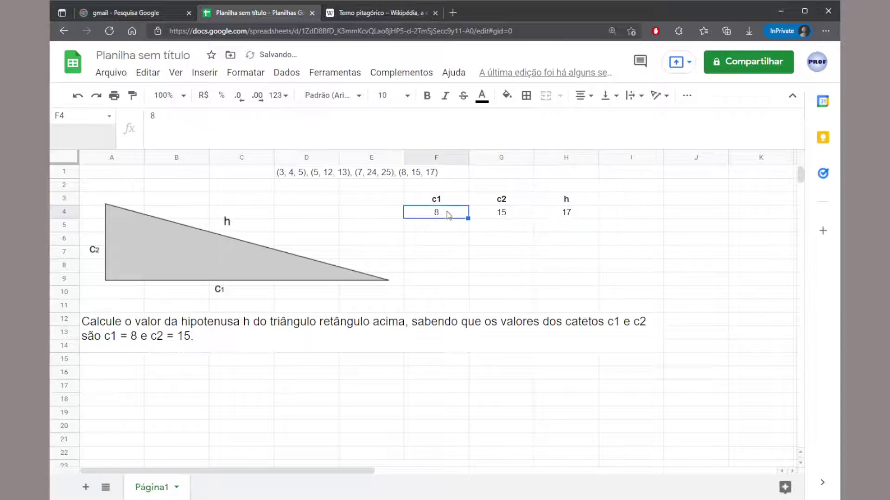
{"action": "left_click", "coordinate": [500, 215]}
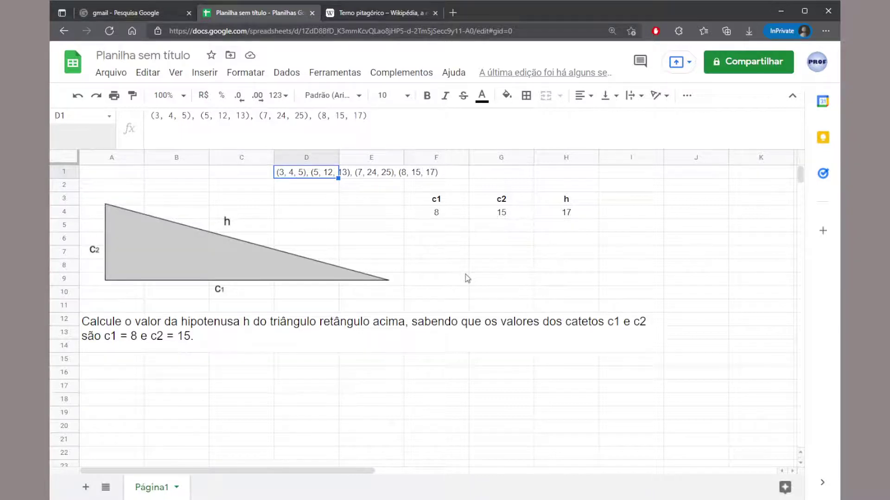
Step: Enter the label "Tipo" in cell F6 and centre it horizontally
{"action": "left_click", "coordinate": [443, 241]}
{"action": "type", "text": "Tipo"}
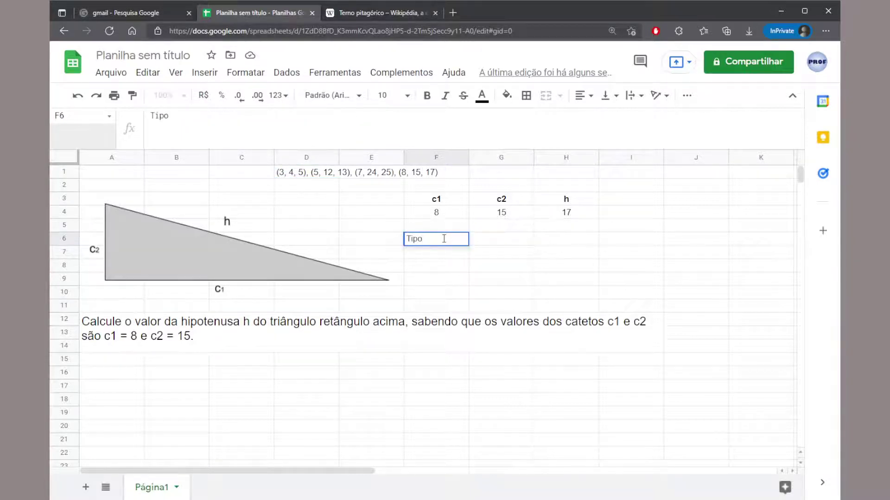
{"action": "key", "text": "Return"}
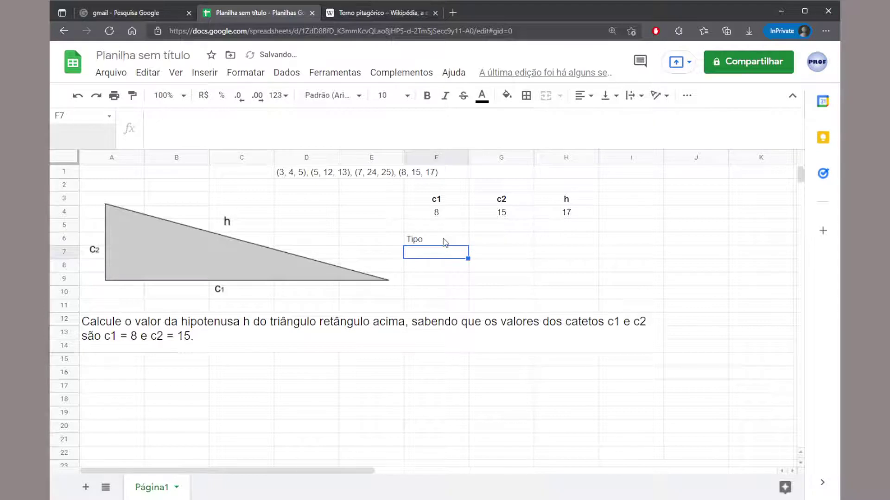
{"action": "left_click", "coordinate": [444, 241]}
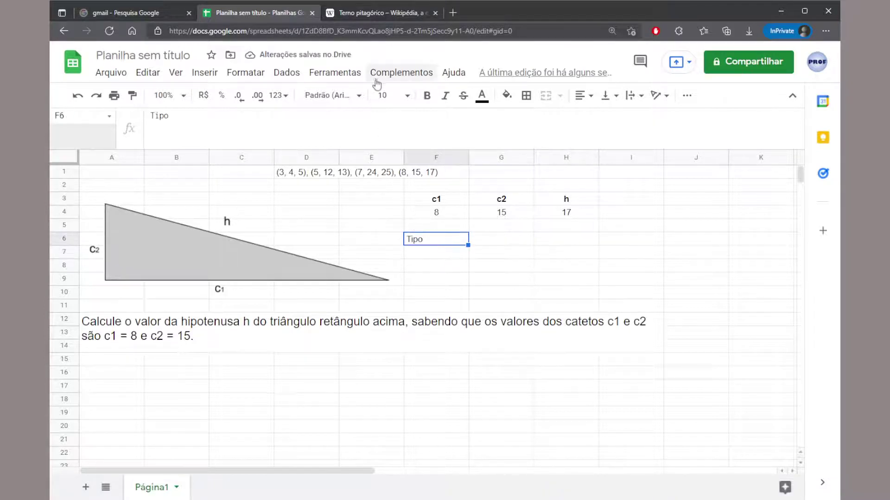
{"action": "left_click", "coordinate": [582, 95]}
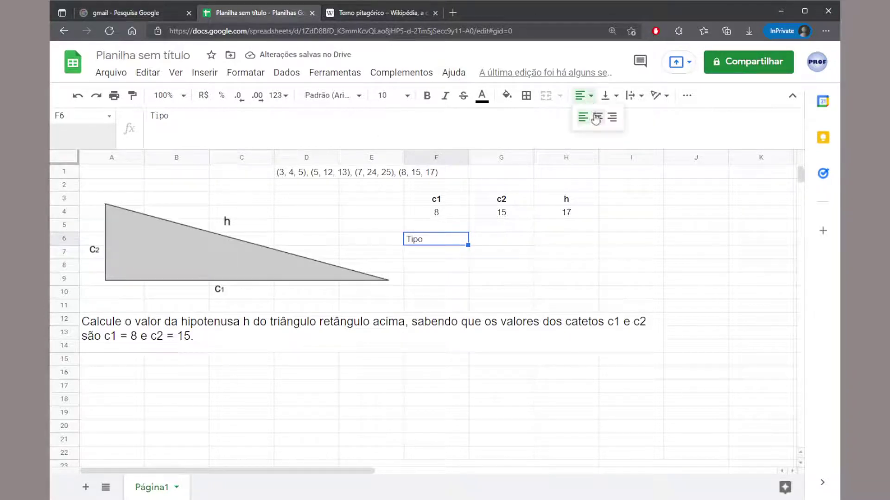
{"action": "left_click", "coordinate": [594, 118]}
Step: Create a data validation for cell F7 with a list of items containing 1,2,3,4
{"action": "left_click", "coordinate": [431, 261]}
{"action": "left_click", "coordinate": [430, 254]}
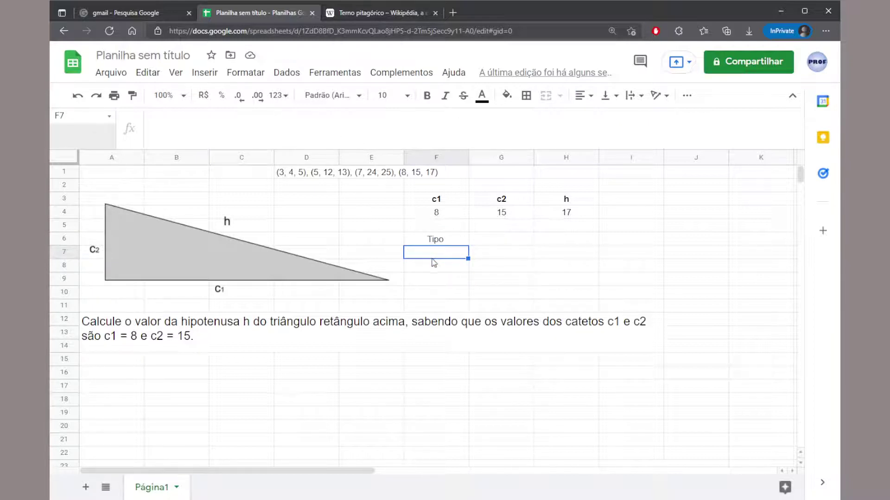
{"action": "left_click", "coordinate": [283, 176]}
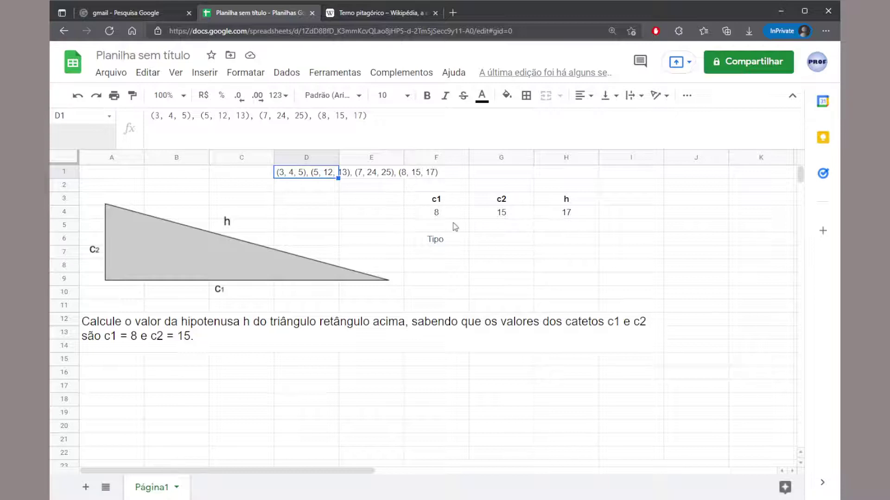
{"action": "left_click", "coordinate": [430, 247]}
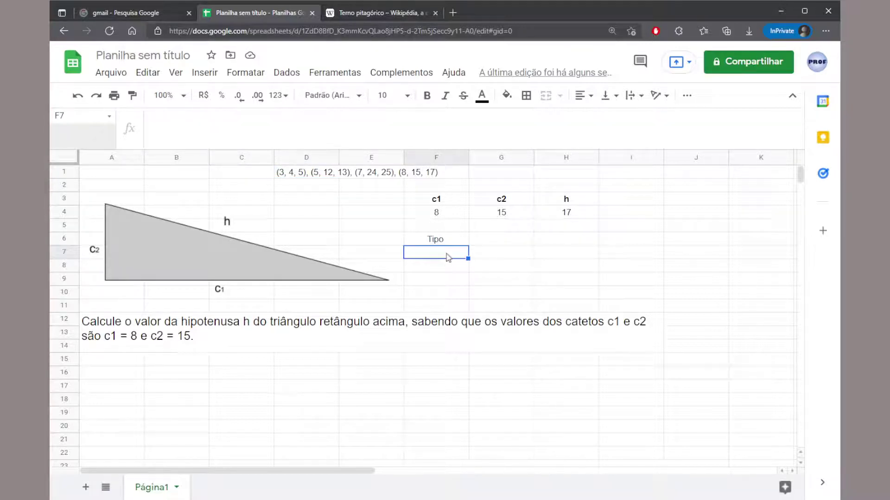
{"action": "left_click", "coordinate": [295, 77]}
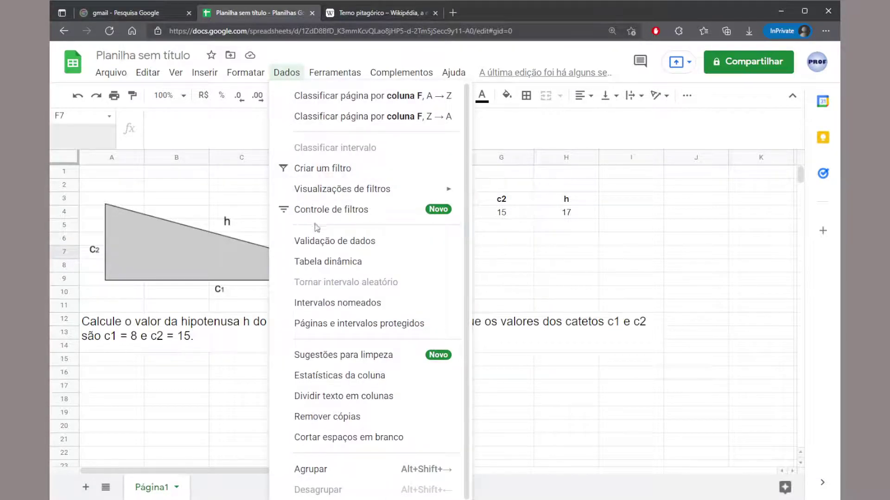
{"action": "left_click", "coordinate": [370, 242]}
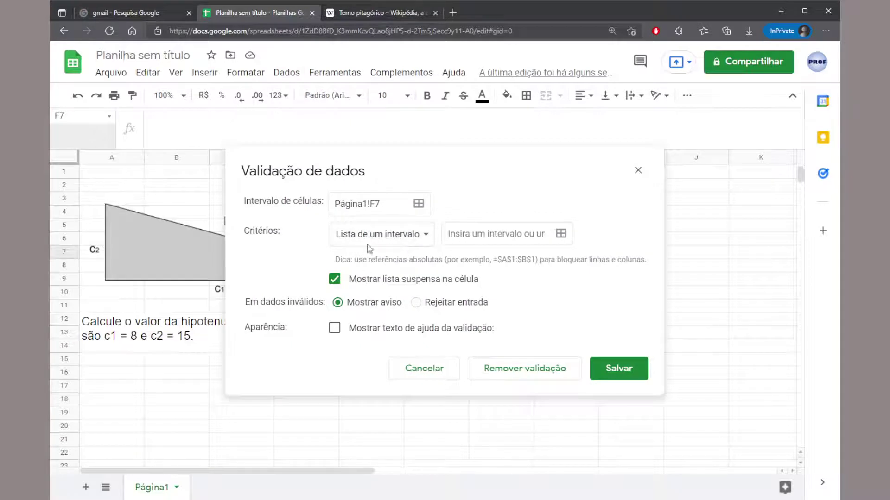
{"action": "left_click", "coordinate": [425, 237]}
{"action": "left_click", "coordinate": [412, 258]}
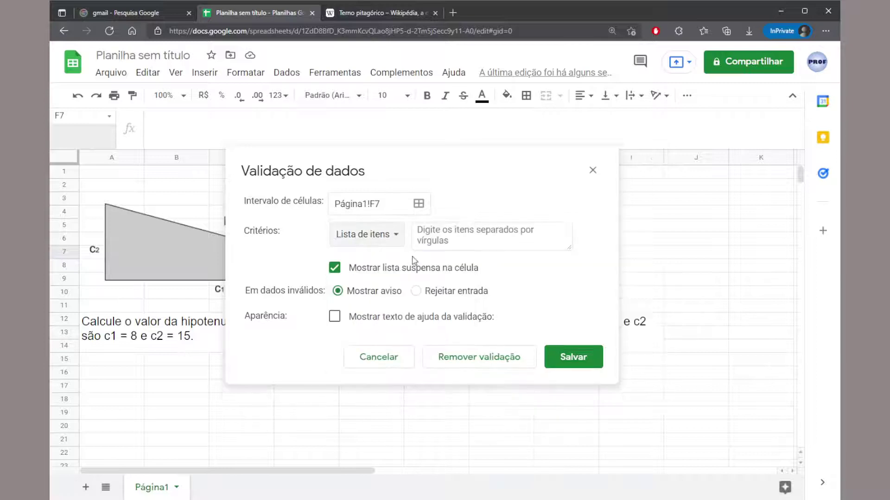
{"action": "left_click", "coordinate": [455, 234]}
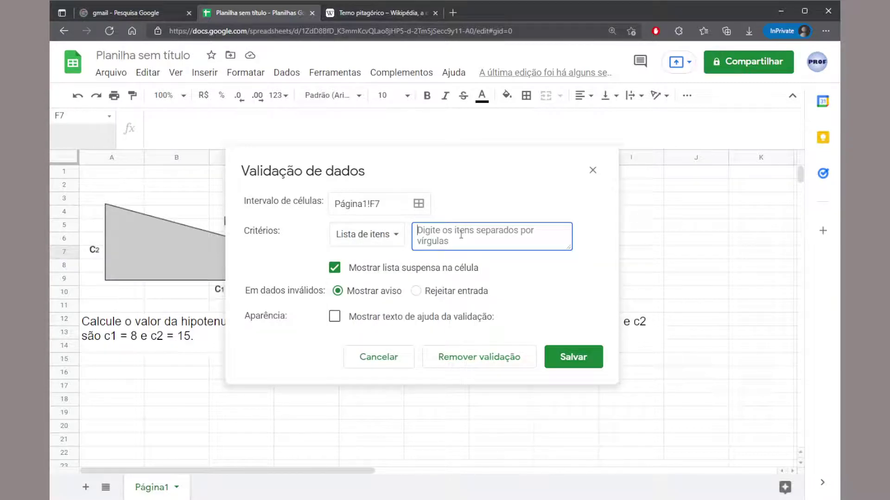
{"action": "type", "text": "1,2,3,4"}
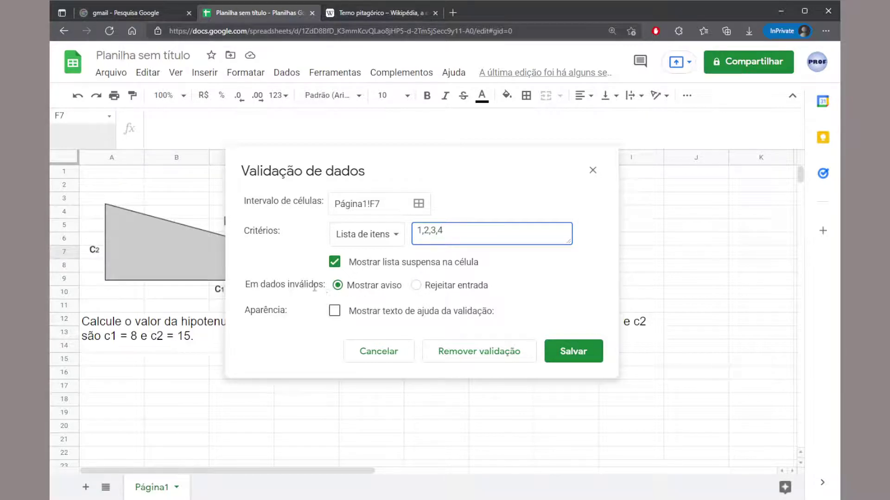
Step: Make the validation reject invalid entries, show the help text "Escolha somente os valores 1, 2, 3 ou 4", and save it
{"action": "left_click", "coordinate": [417, 286]}
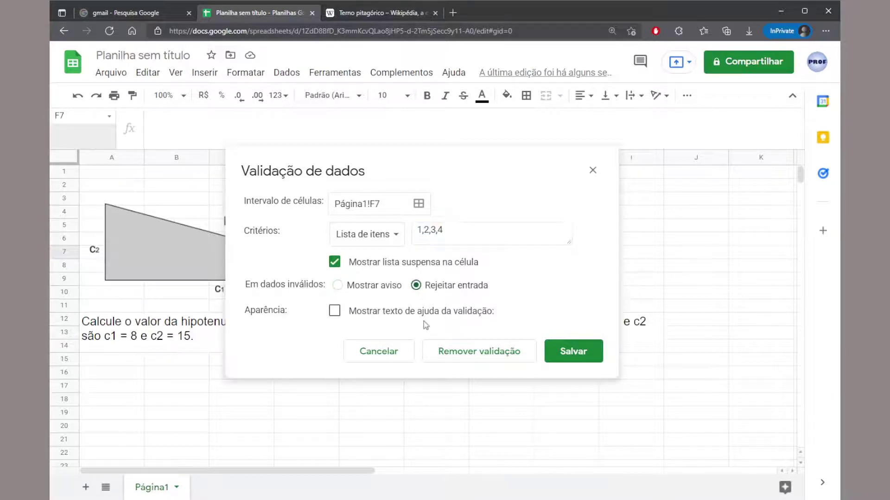
{"action": "left_click", "coordinate": [334, 311]}
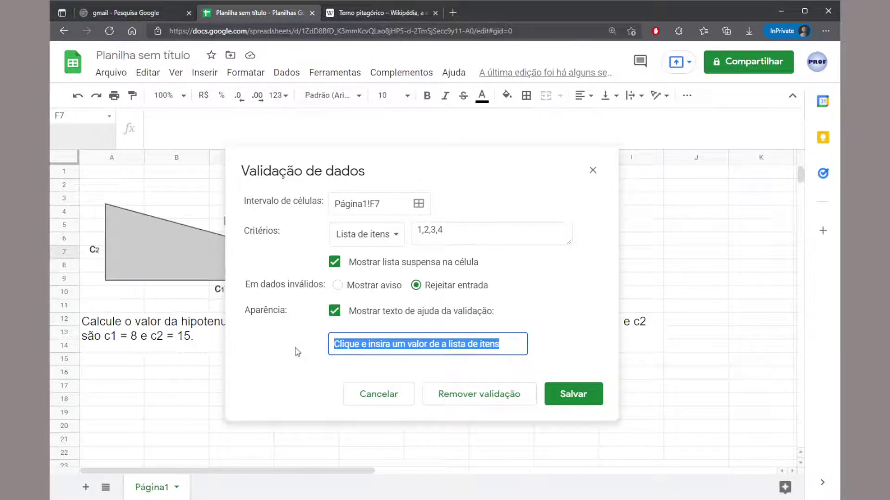
{"action": "type", "text": "Digite"}
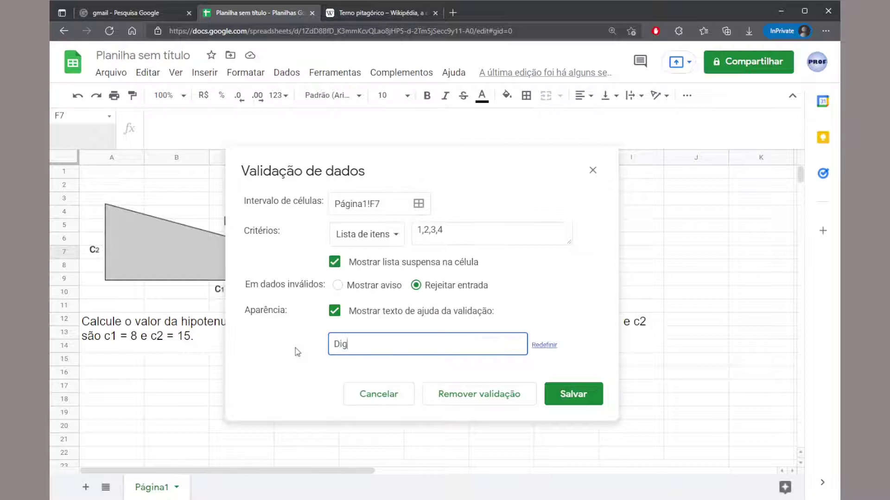
{"action": "key", "text": "BackSpace"}
{"action": "key", "text": "BackSpace"}
{"action": "key", "text": "BackSpace"}
{"action": "key", "text": "BackSpace"}
{"action": "key", "text": "BackSpace"}
{"action": "type", "text": "Escolha somente os valores 1,2"}
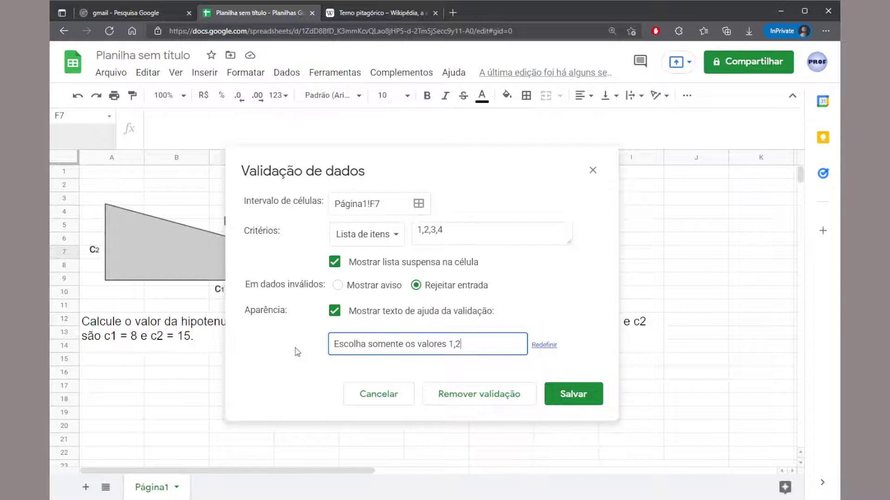
{"action": "type", "text": ",3 ou 4"}
{"action": "key", "text": "Left"}
{"action": "key", "text": "Left"}
{"action": "key", "text": "Left"}
{"action": "key", "text": "Right"}
{"action": "key", "text": "Right"}
{"action": "left_click", "coordinate": [573, 393]}
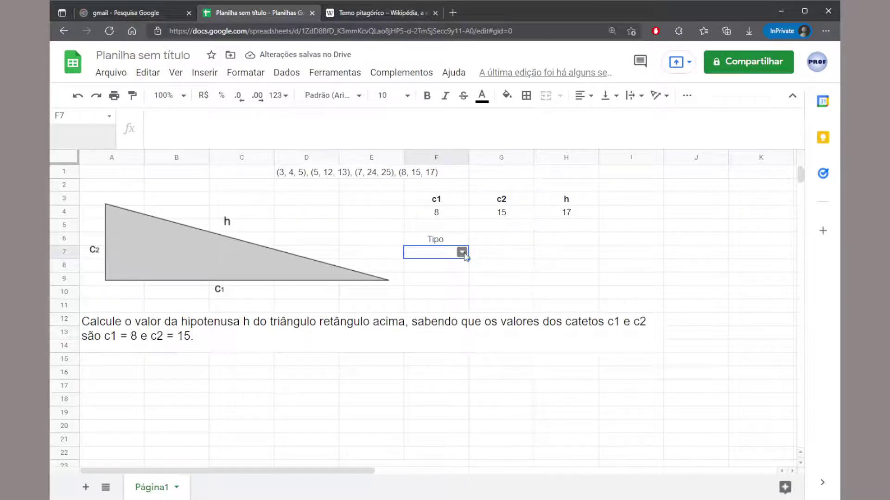
Step: Try the Tipo options 1, 2 and 3 in F7, finishing with 4 selected
{"action": "left_click", "coordinate": [462, 253]}
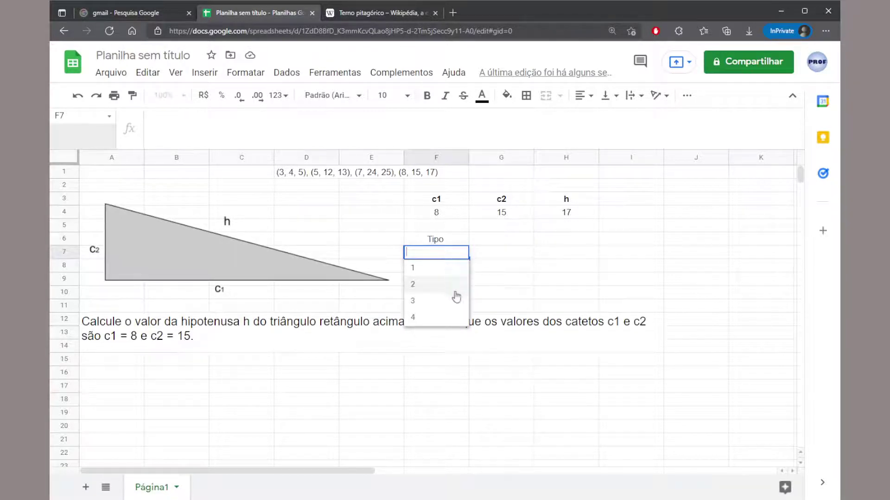
{"action": "left_click", "coordinate": [434, 270]}
{"action": "left_click", "coordinate": [461, 251]}
{"action": "left_click", "coordinate": [441, 284]}
{"action": "left_click", "coordinate": [461, 255]}
{"action": "left_click", "coordinate": [443, 300]}
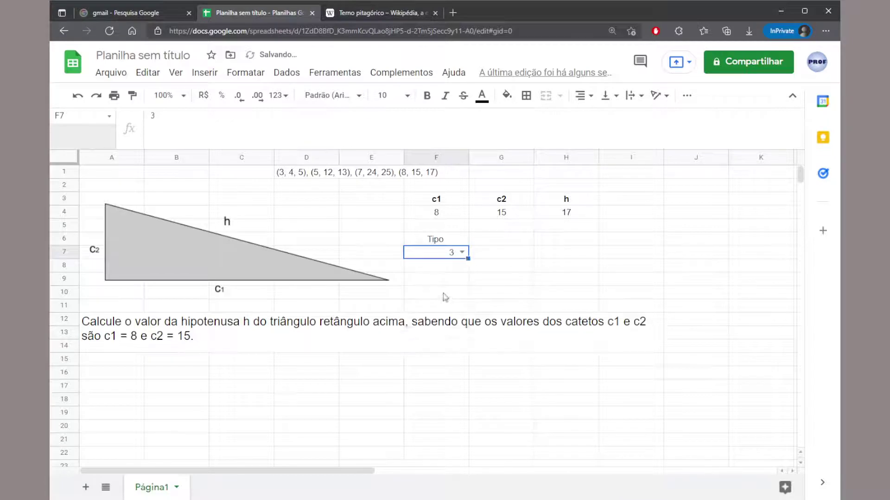
{"action": "left_click", "coordinate": [462, 252]}
{"action": "left_click", "coordinate": [442, 317]}
{"action": "left_click", "coordinate": [495, 275]}
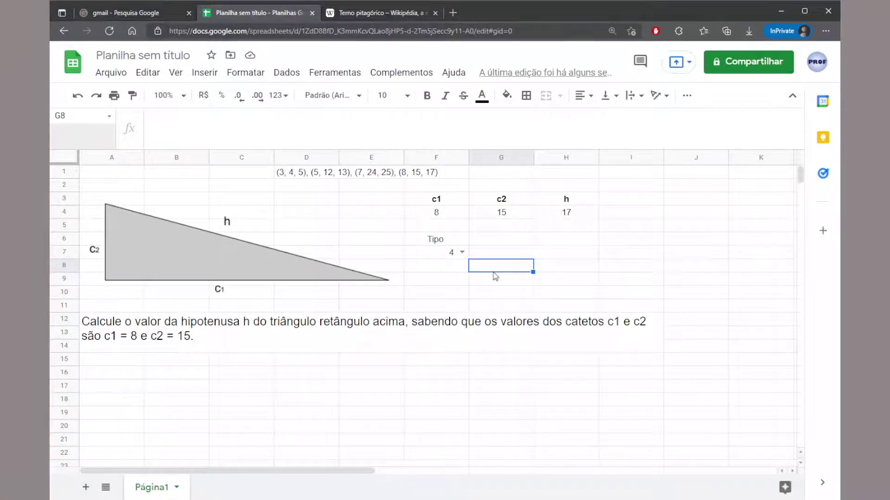
Step: Test the validation of F7 by entering the disallowed number 5, and dismiss the resulting dialog
{"action": "left_click", "coordinate": [440, 254]}
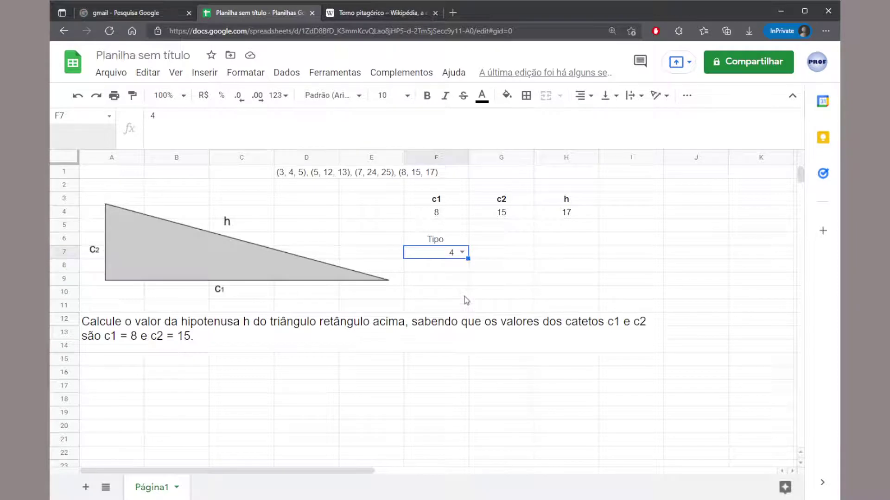
{"action": "type", "text": "5"}
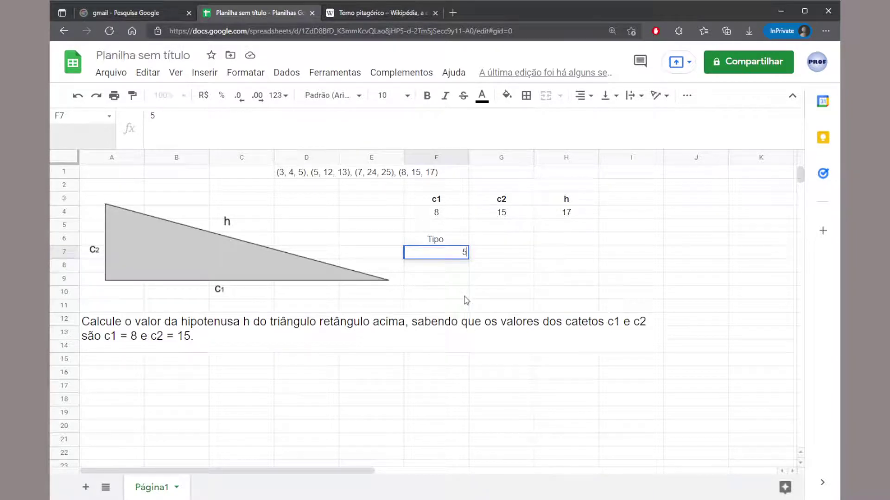
{"action": "key", "text": "Return"}
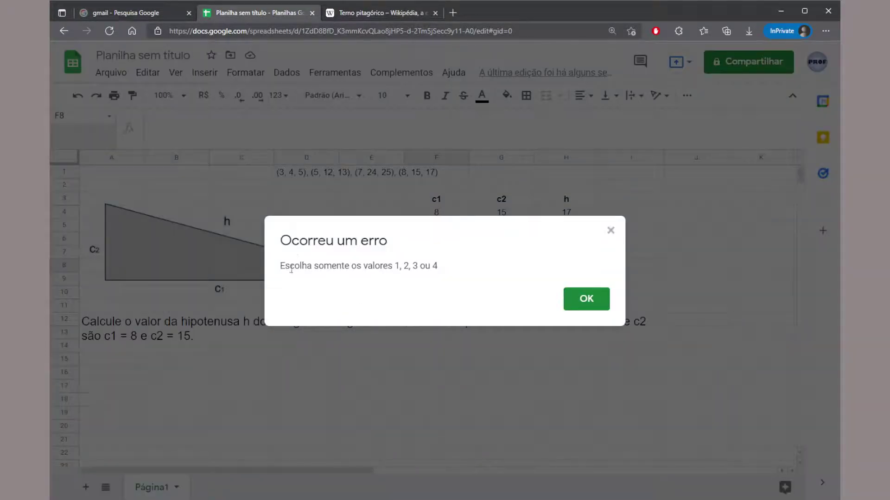
{"action": "left_click_drag", "start_coordinate": [299, 266], "coordinate": [424, 267]}
{"action": "left_click", "coordinate": [586, 299]}
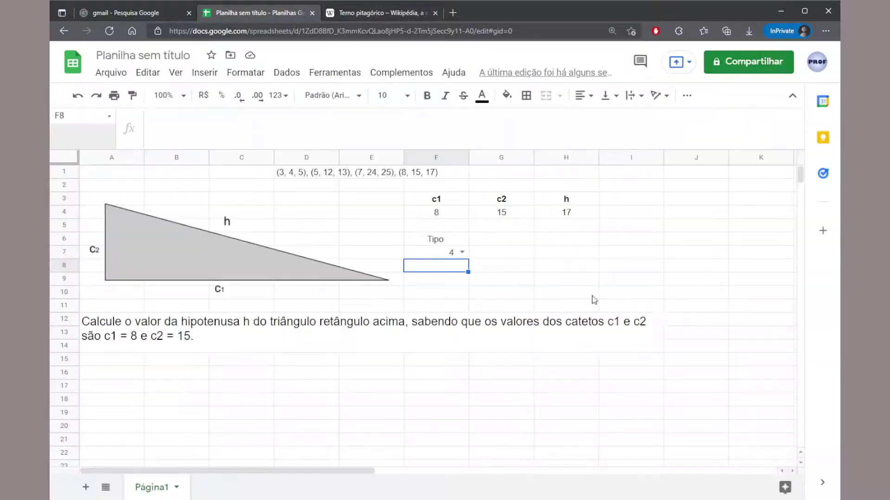
Step: Look at the options offered in F7, and test its validation with the text "asd"
{"action": "left_click", "coordinate": [465, 252]}
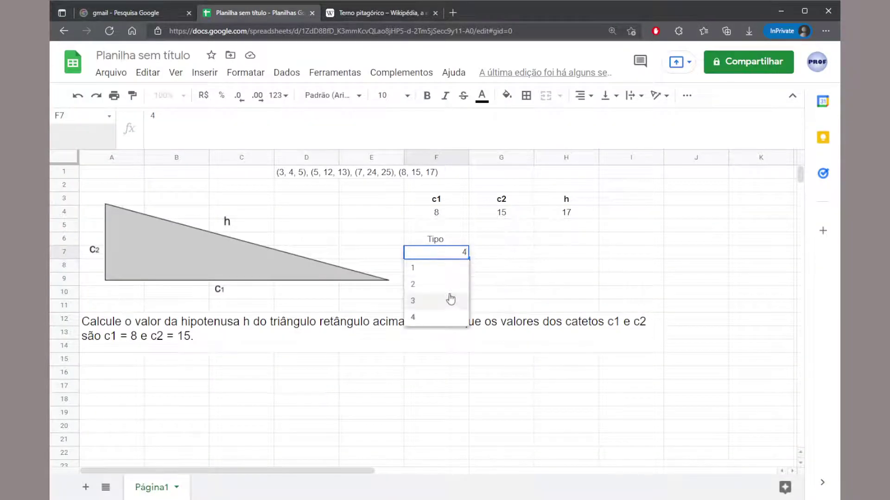
{"action": "left_click", "coordinate": [516, 258]}
{"action": "key", "text": "Left"}
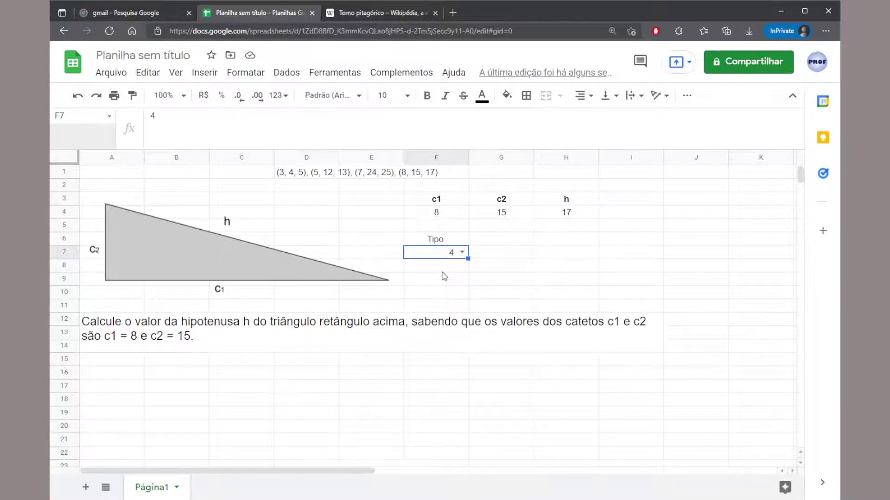
{"action": "type", "text": "asd"}
{"action": "key", "text": "Return"}
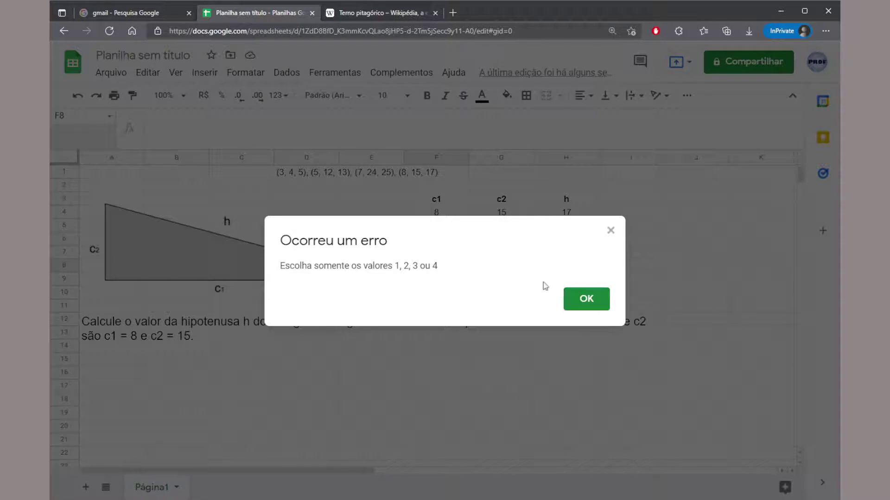
{"action": "left_click", "coordinate": [586, 298]}
Step: Try Tipo 2 in F7, set it to 1, and review the Pythagorean triples listed in D1
{"action": "left_click", "coordinate": [464, 252]}
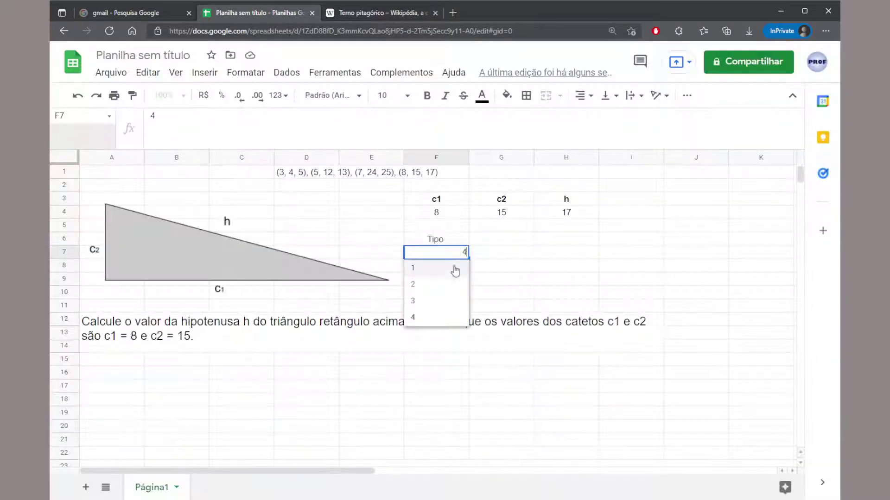
{"action": "left_click", "coordinate": [441, 283]}
{"action": "left_click", "coordinate": [463, 253]}
{"action": "left_click", "coordinate": [434, 268]}
{"action": "left_click", "coordinate": [495, 257]}
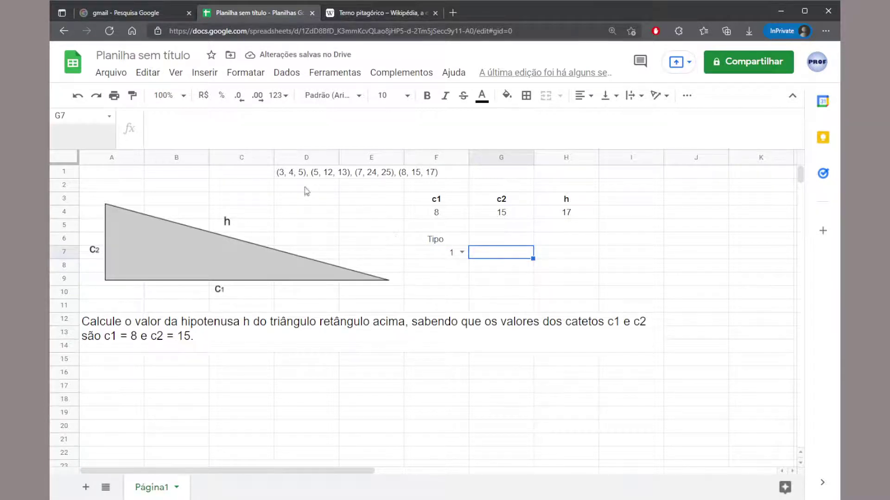
{"action": "left_click", "coordinate": [285, 176]}
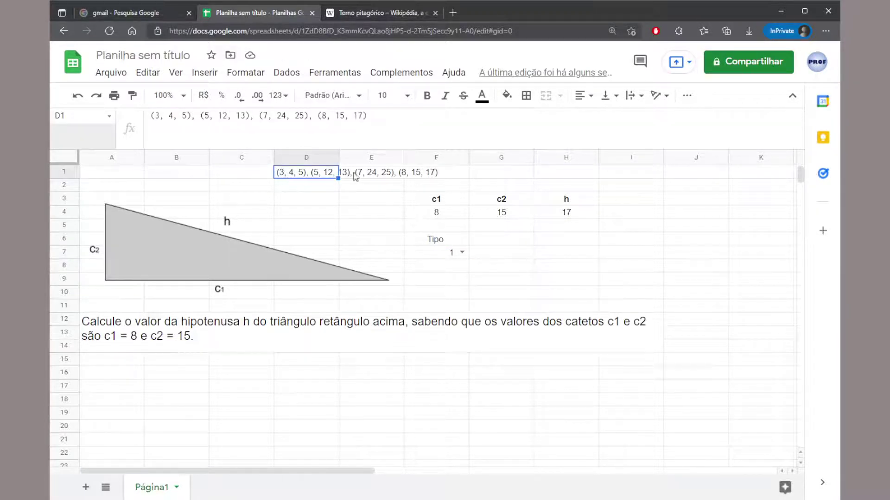
{"action": "left_click_drag", "start_coordinate": [197, 116], "coordinate": [370, 115]}
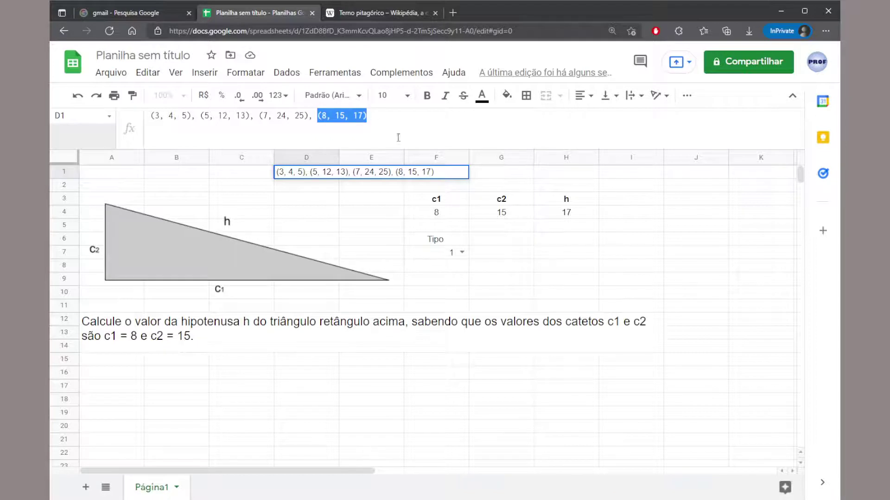
Step: Center the Tipo value in F7 horizontally
{"action": "left_click", "coordinate": [452, 253]}
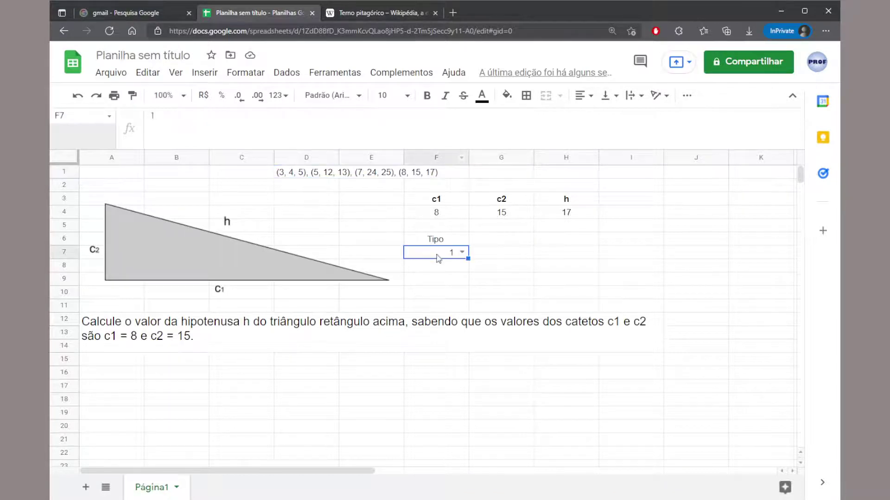
{"action": "left_click", "coordinate": [575, 96]}
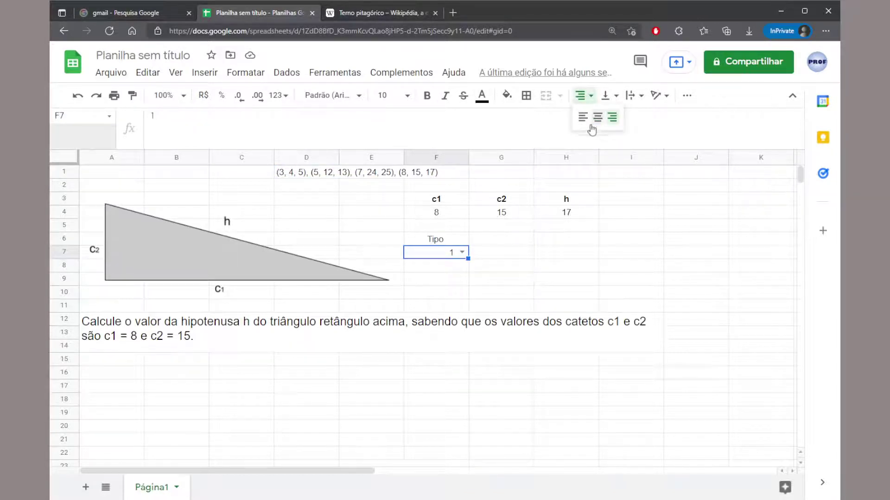
{"action": "left_click", "coordinate": [592, 123]}
Step: Replace the c1 value in F4 with the start of a SWITCH formula that evaluates the Tipo cell F7
{"action": "left_click_drag", "start_coordinate": [436, 215], "coordinate": [494, 213]}
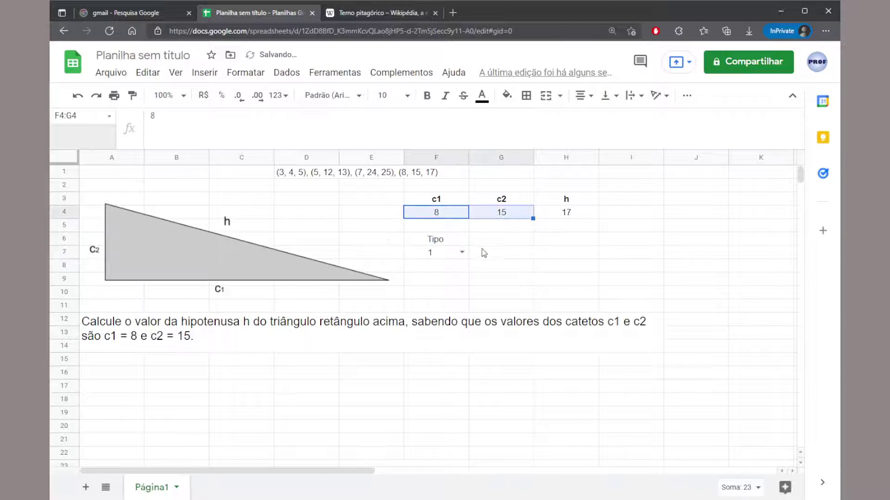
{"action": "left_click", "coordinate": [437, 217]}
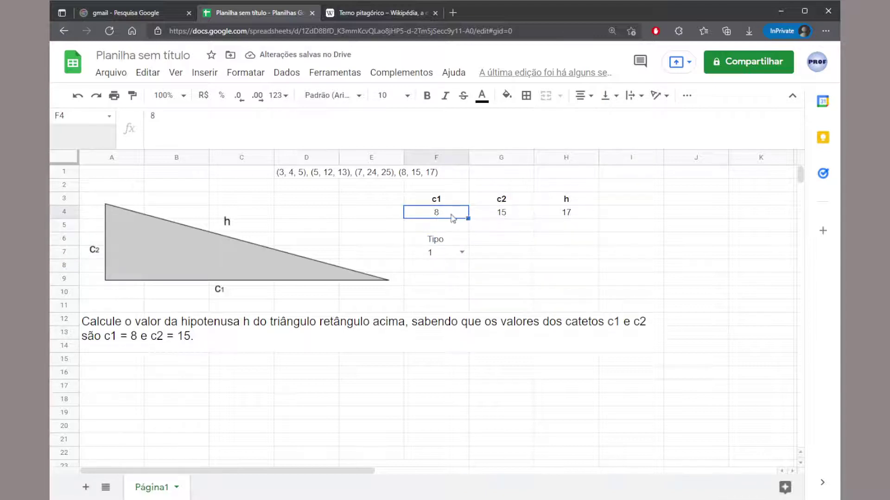
{"action": "left_click", "coordinate": [502, 217]}
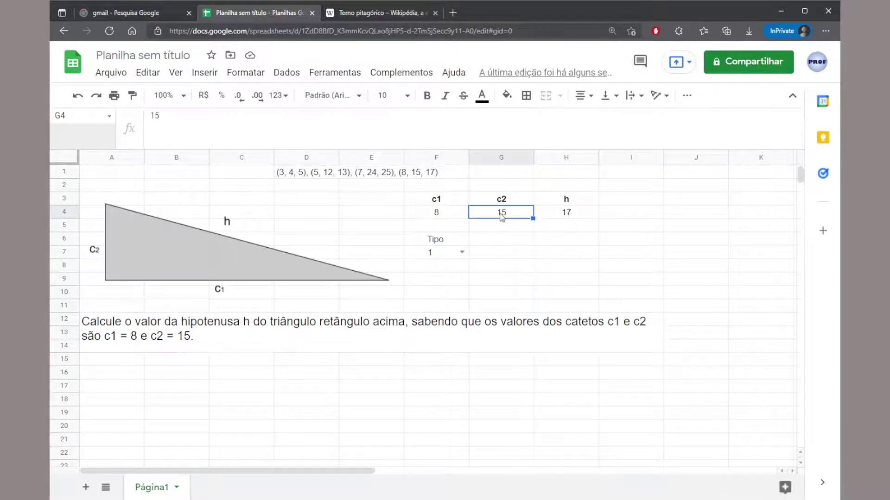
{"action": "left_click", "coordinate": [439, 214]}
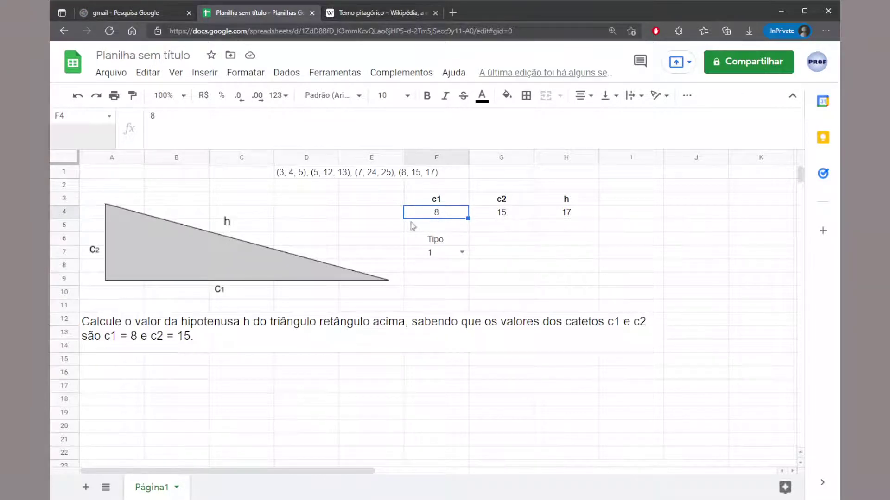
{"action": "double_click", "coordinate": [149, 127]}
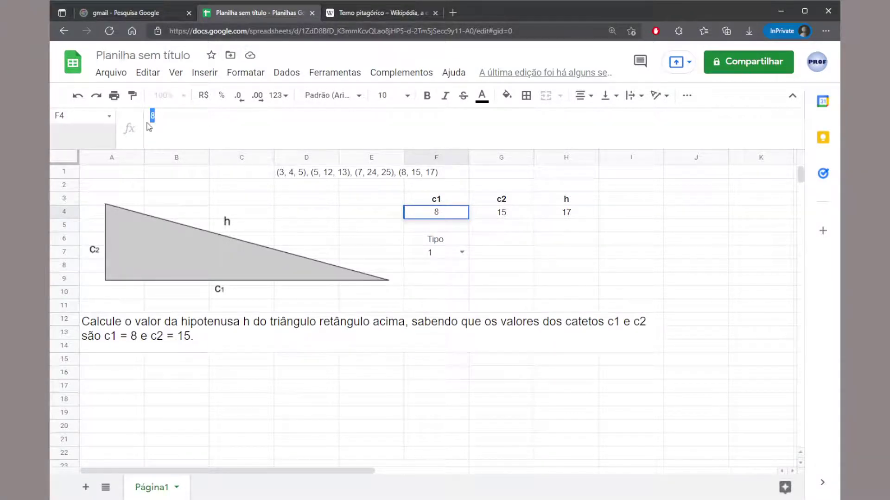
{"action": "type", "text": "="}
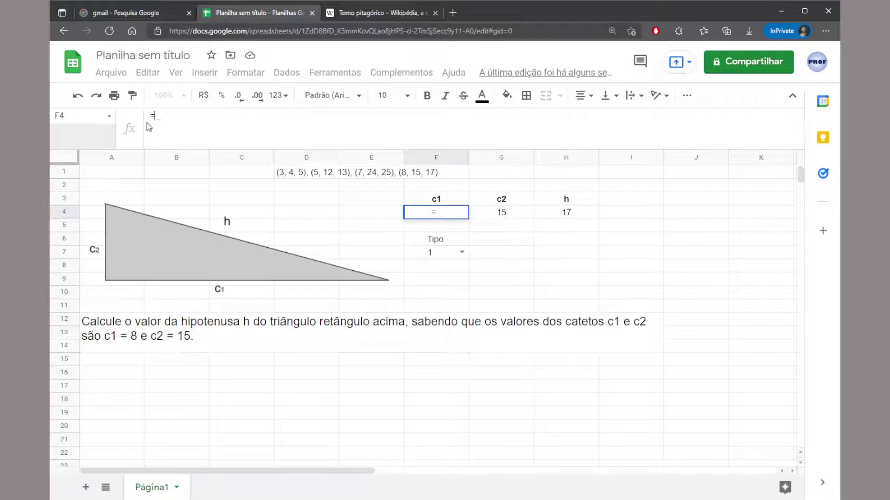
{"action": "type", "text": "SQR"}
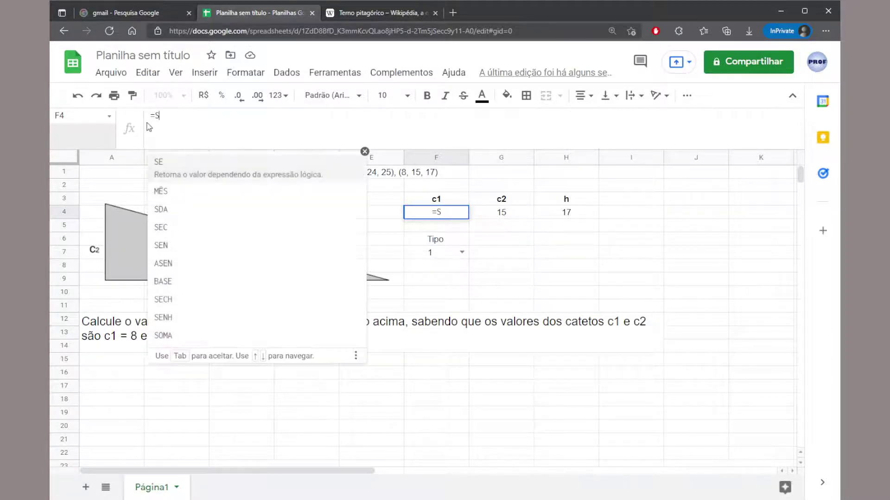
{"action": "key", "text": "BackSpace"}
{"action": "key", "text": "BackSpace"}
{"action": "type", "text": "WITCH("}
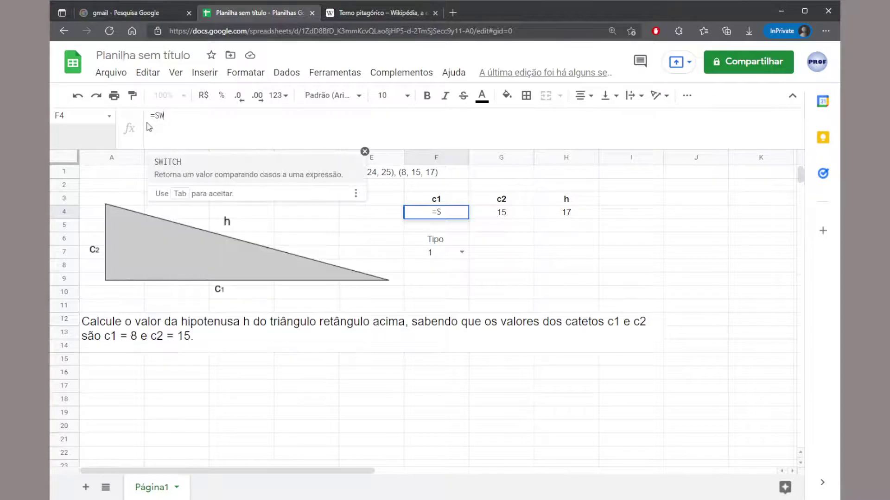
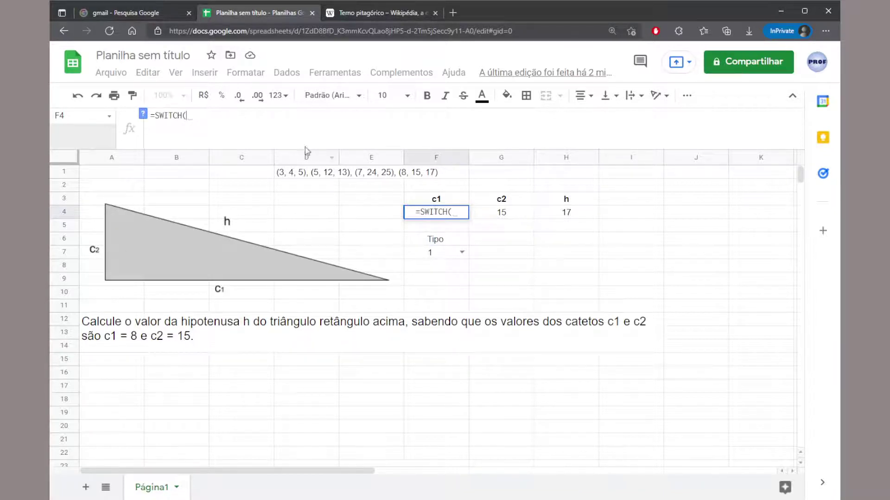
{"action": "left_click", "coordinate": [430, 254]}
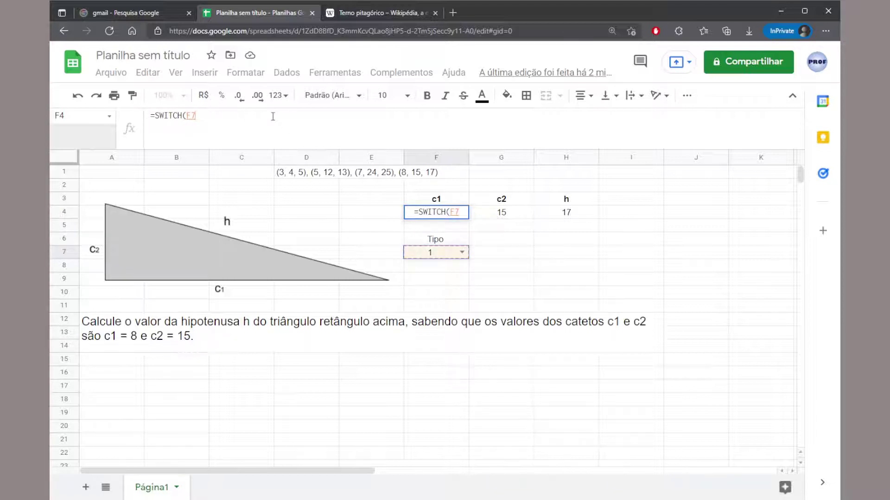
{"action": "type", "text": ";"}
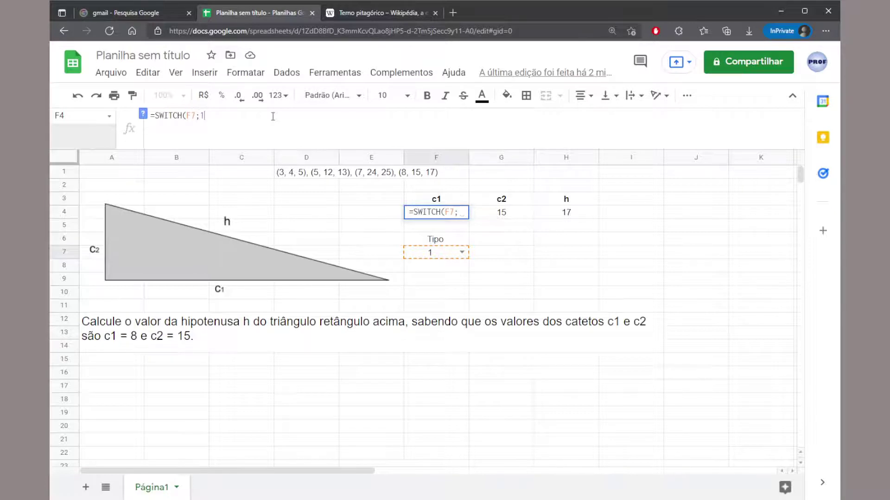
Step: Add the first two cases to the F4 SWITCH formula, returning 4 for Tipo 1 and 12 for Tipo 2
{"action": "type", "text": "1"}
{"action": "left_click", "coordinate": [186, 116], "text": "shift"}
{"action": "double_click", "coordinate": [189, 116]}
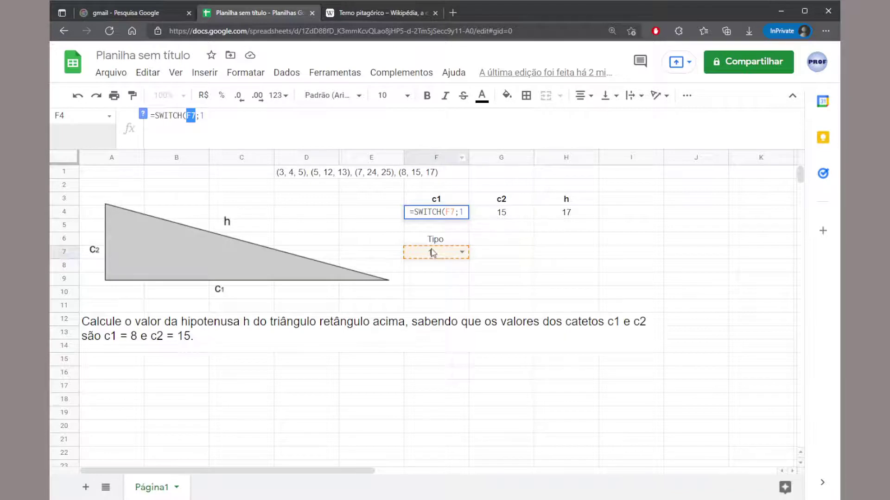
{"action": "left_click", "coordinate": [237, 119]}
{"action": "type", "text": ";"}
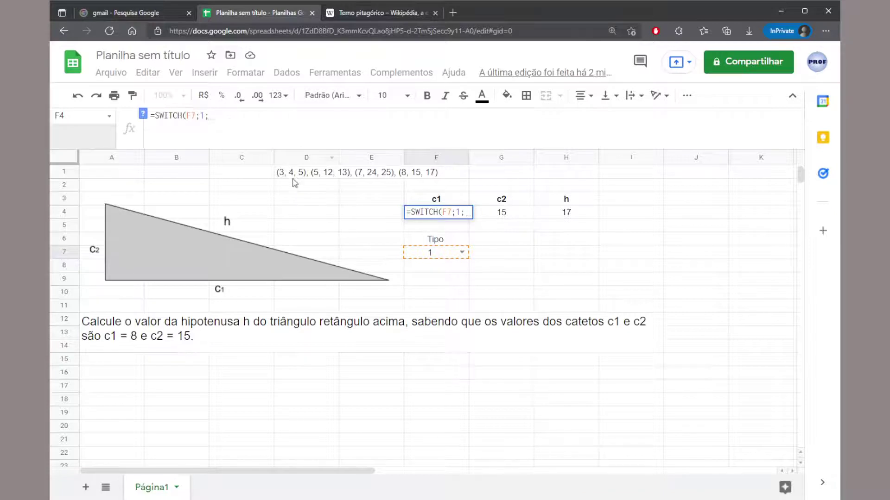
{"action": "type", "text": "4"}
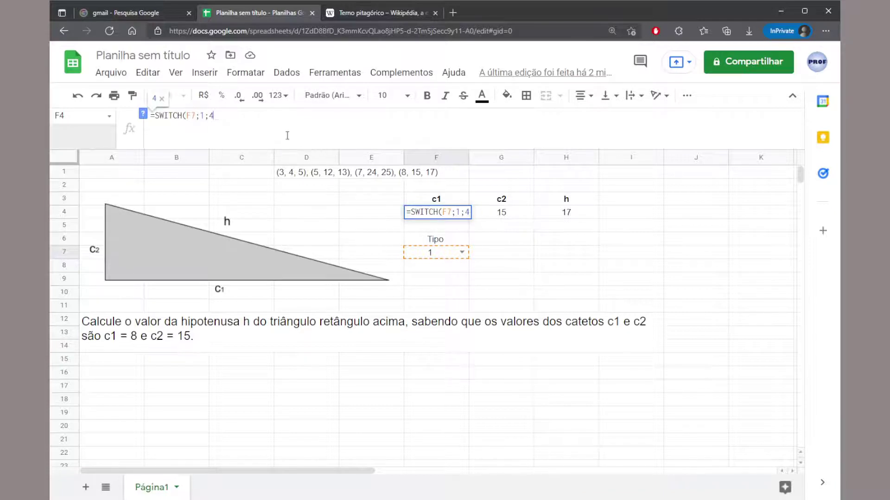
{"action": "type", "text": ";2;"}
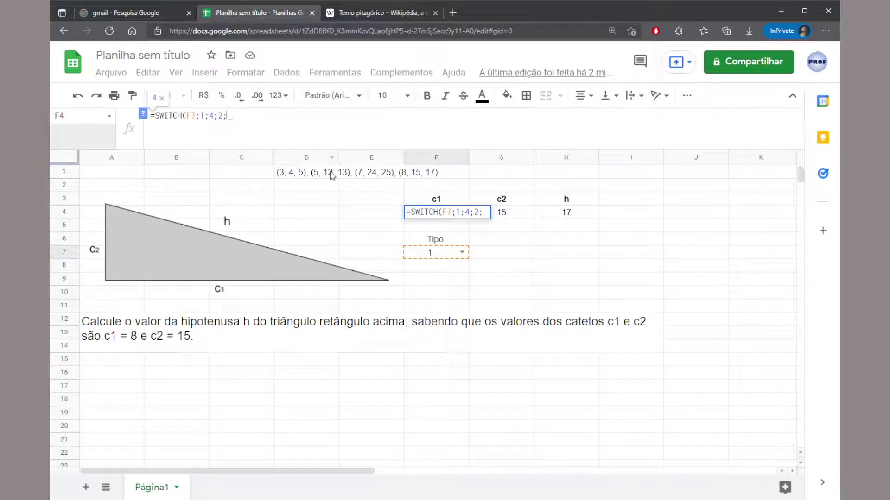
{"action": "type", "text": "12"}
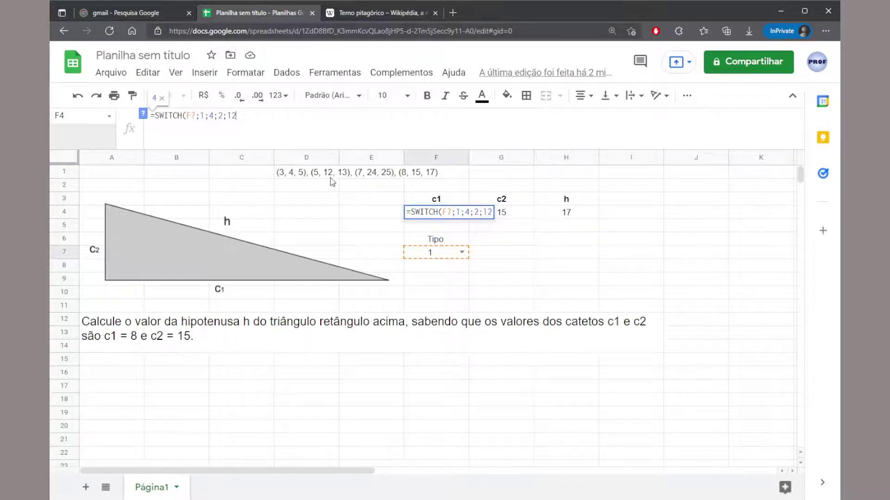
Step: Complete the F4 formula with 24 for Tipo 3, 15 for Tipo 4 and an empty string as default, and commit it
{"action": "type", "text": ";3;"}
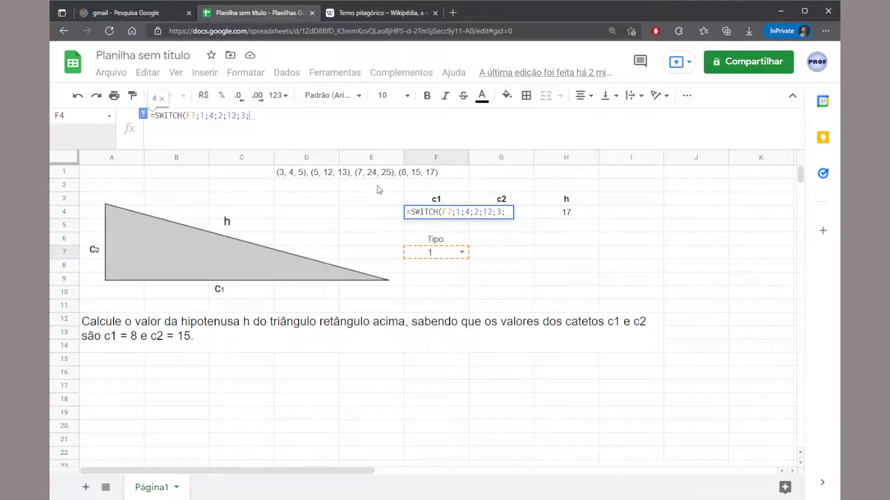
{"action": "type", "text": "24;4"}
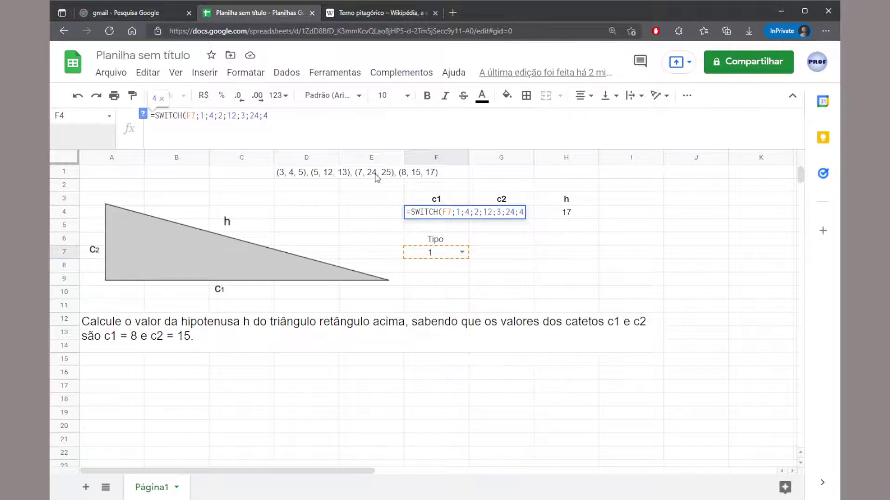
{"action": "type", "text": ";15;"}
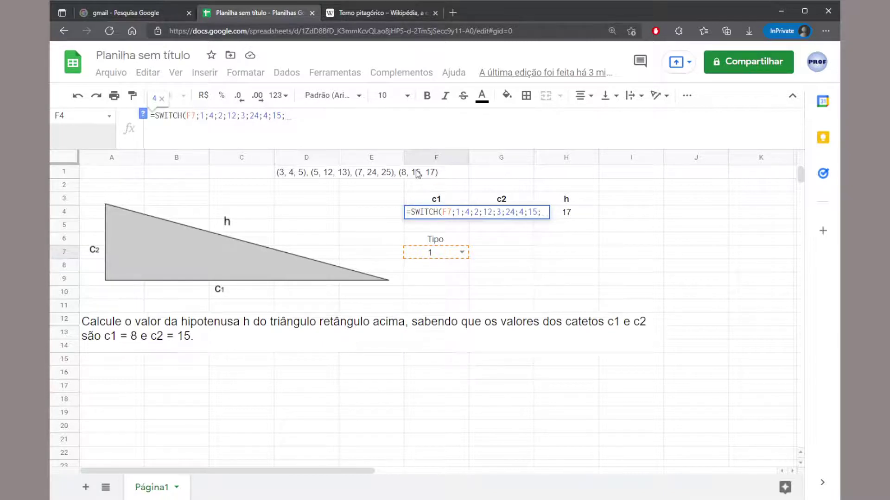
{"action": "type", "text": "\"\""}
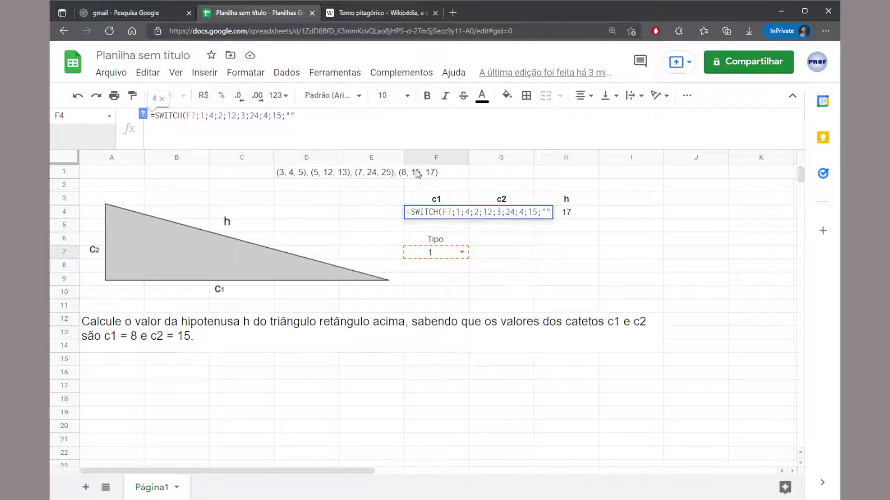
{"action": "type", "text": ")"}
{"action": "key", "text": "Return"}
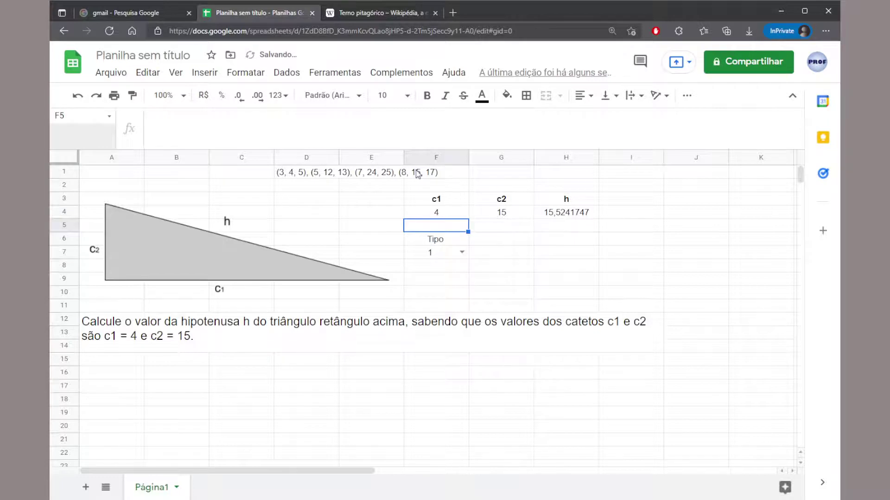
Step: Test the c1 formula in F4 by setting Tipo in F7 to 2 and checking F4
{"action": "key", "text": "Up"}
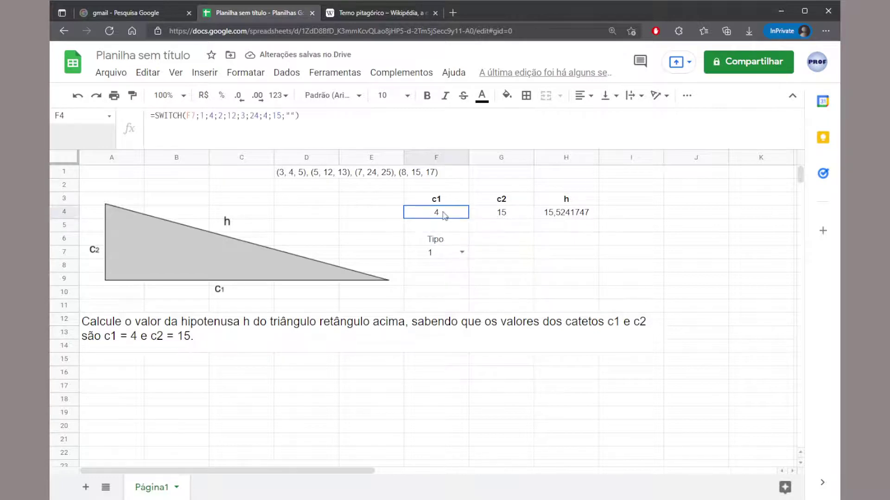
{"action": "left_click", "coordinate": [462, 252]}
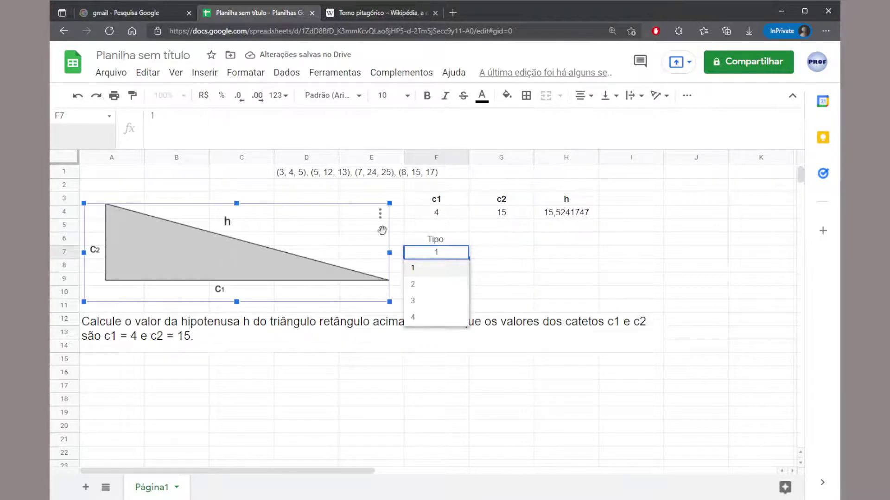
{"action": "left_click", "coordinate": [442, 217]}
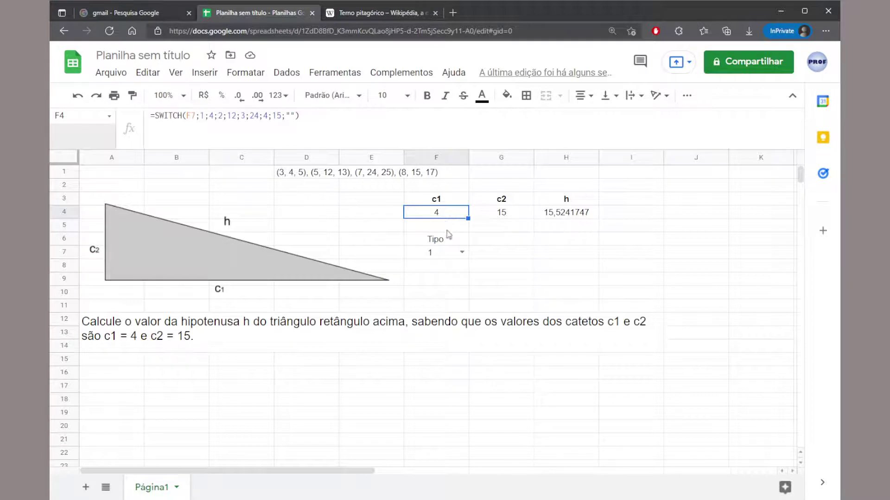
{"action": "left_click", "coordinate": [462, 252]}
{"action": "left_click", "coordinate": [445, 283]}
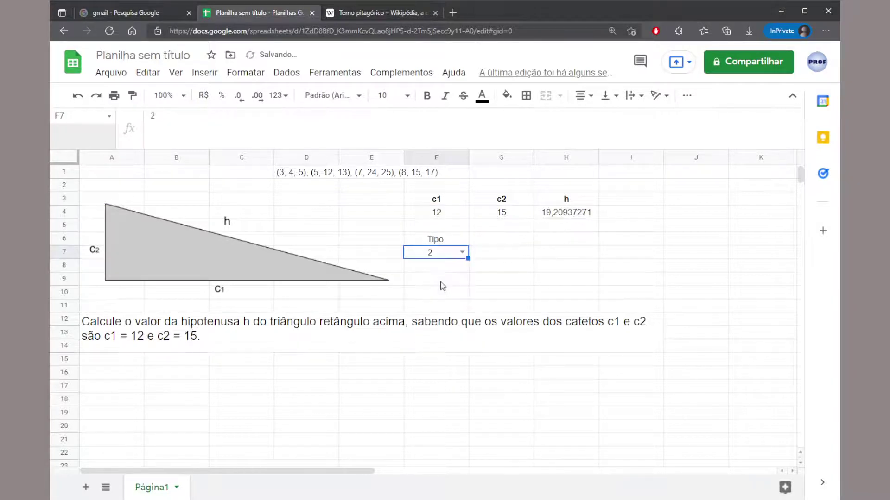
{"action": "left_click", "coordinate": [442, 216]}
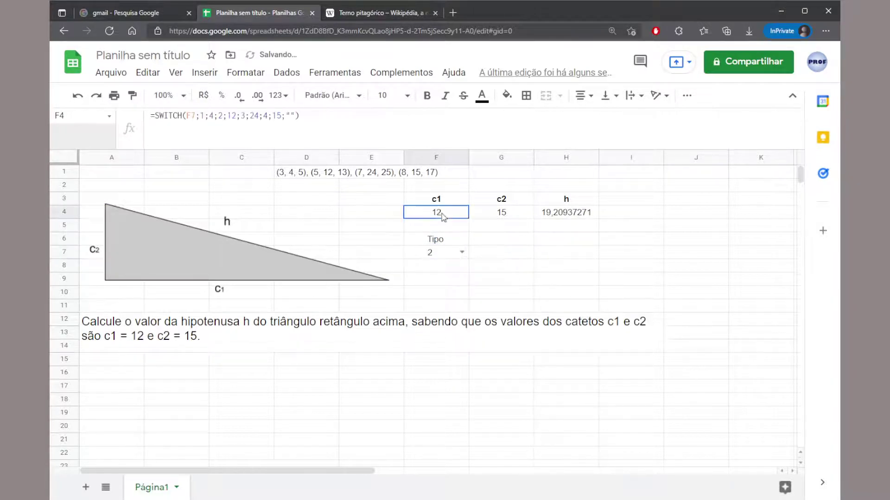
Step: Compare the result with the triples in D1, highlighting (5, 12, 13) and the 24 in the third triple
{"action": "left_click", "coordinate": [330, 178]}
{"action": "left_click_drag", "start_coordinate": [209, 117], "coordinate": [250, 116]}
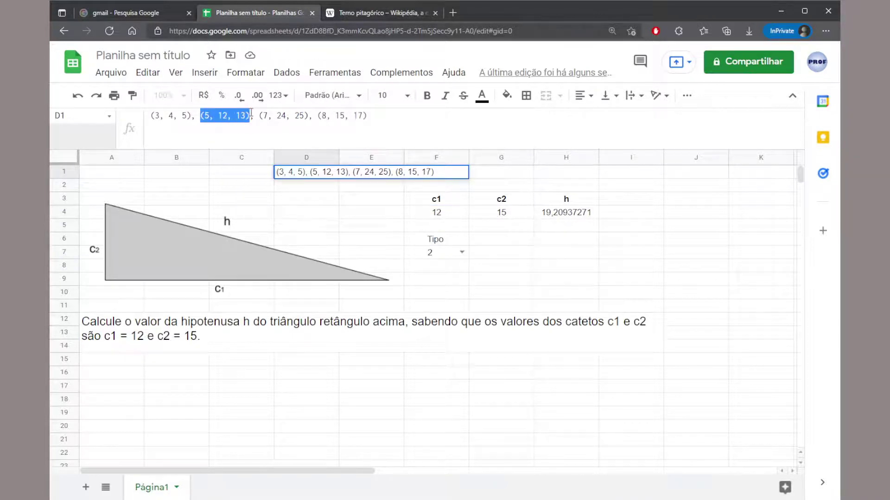
{"action": "left_click", "coordinate": [462, 252]}
{"action": "left_click", "coordinate": [371, 188]}
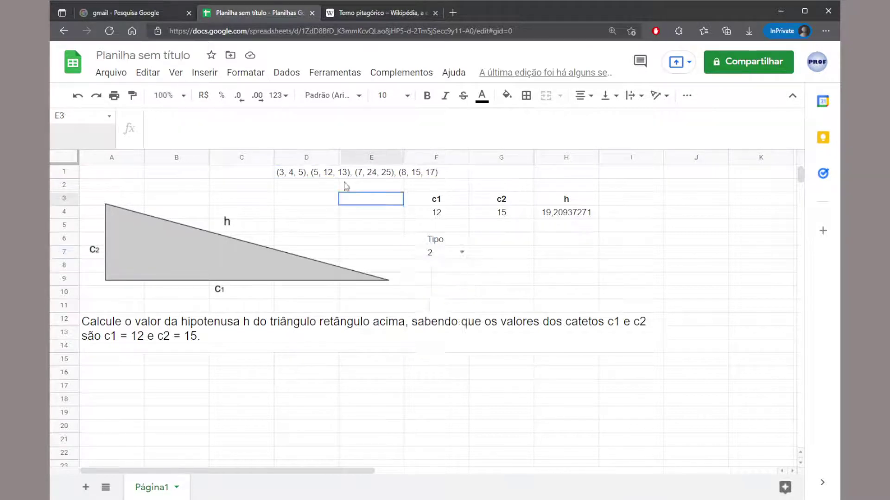
{"action": "left_click", "coordinate": [306, 172]}
{"action": "left_click", "coordinate": [280, 116]}
{"action": "double_click", "coordinate": [281, 116]}
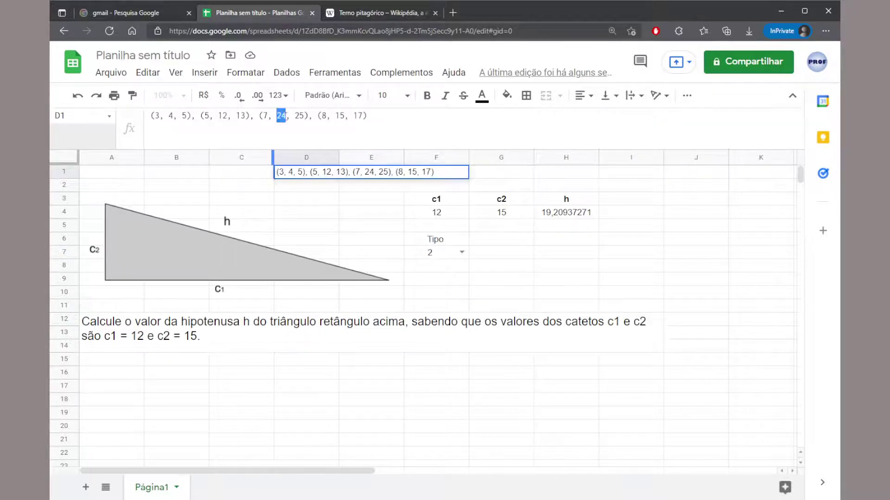
Step: Test the c1 formula by setting Tipo in F7 to 3 and to 4, checking F4 against the triples in D1
{"action": "left_click", "coordinate": [462, 253]}
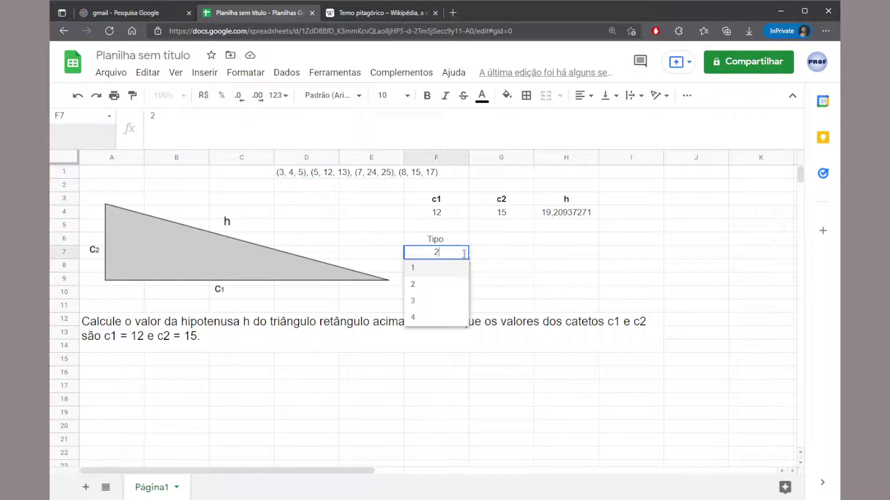
{"action": "left_click", "coordinate": [441, 300]}
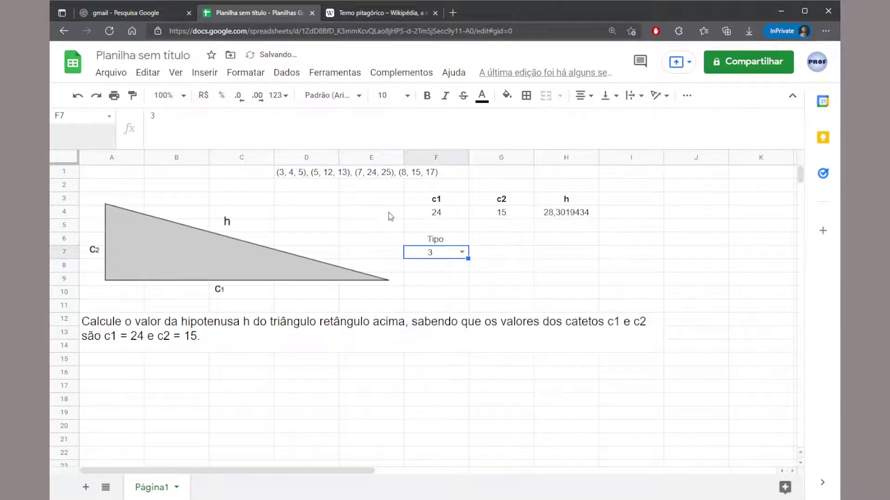
{"action": "left_click", "coordinate": [312, 174]}
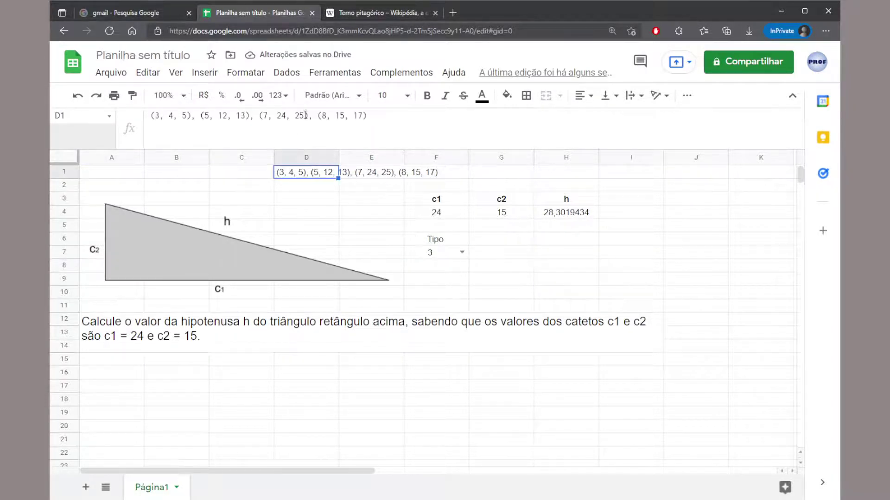
{"action": "left_click", "coordinate": [461, 252]}
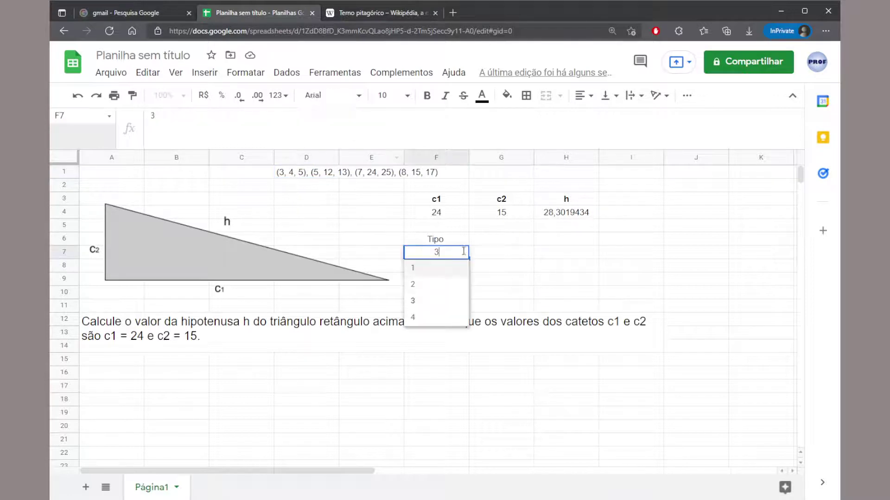
{"action": "left_click", "coordinate": [436, 317]}
{"action": "left_click", "coordinate": [437, 215]}
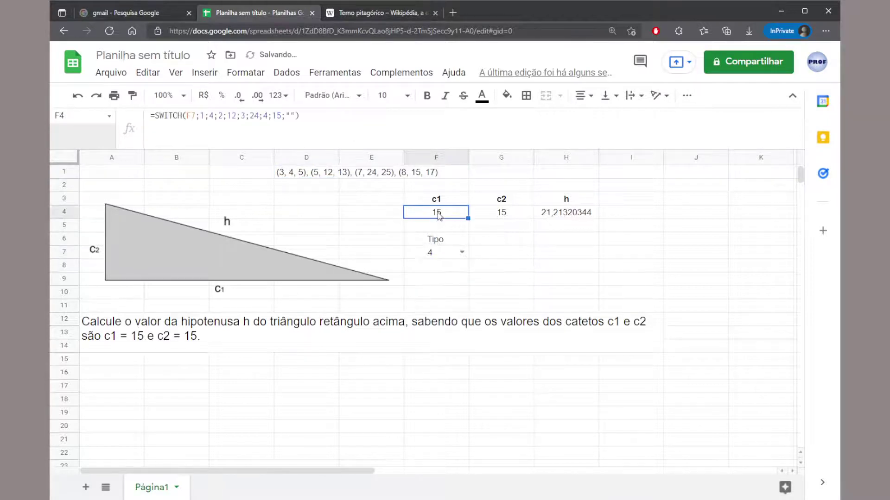
Step: Replace the c2 value in G4 with the start of a SWITCH formula that evaluates the Tipo cell F7
{"action": "left_click", "coordinate": [482, 216]}
{"action": "left_click", "coordinate": [303, 126]}
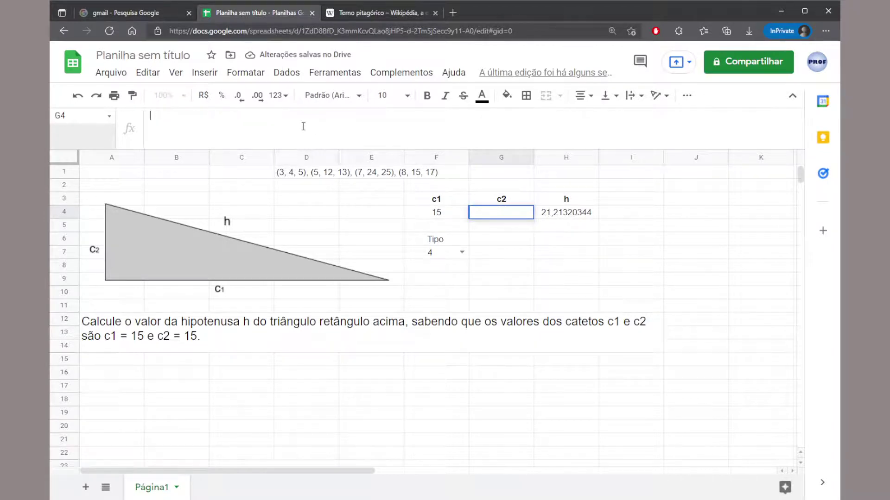
{"action": "type", "text": "=SWI"}
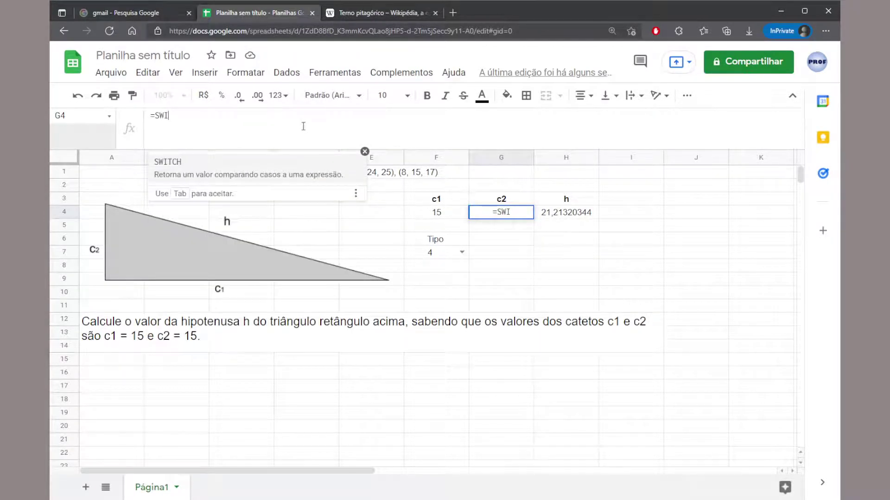
{"action": "type", "text": "TCH(*"}
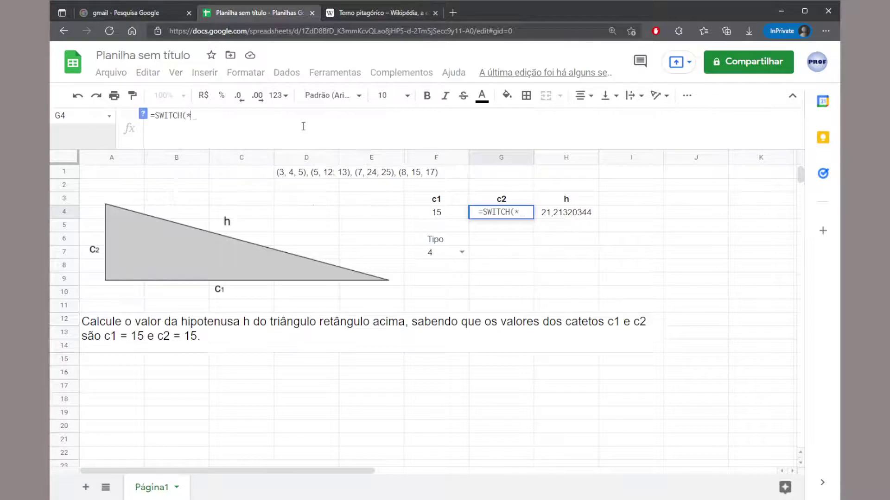
{"action": "key", "text": "BackSpace"}
{"action": "left_click", "coordinate": [435, 253]}
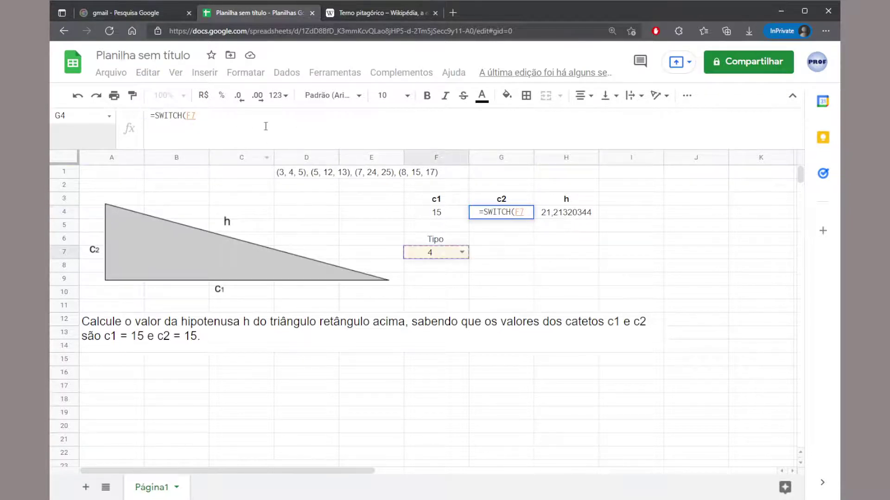
{"action": "type", "text": ";"}
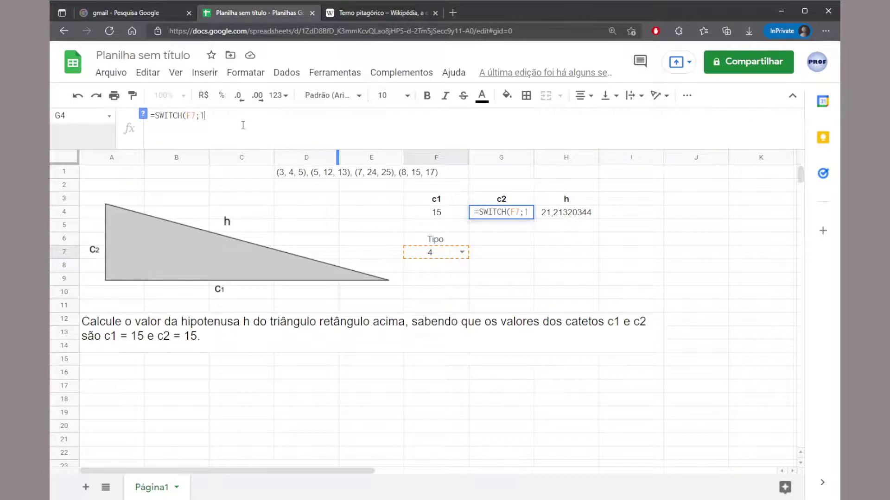
Step: Complete the G4 formula with 3 for Tipo 1, 5 for Tipo 2, 7 for Tipo 3, 8 for Tipo 4 and an empty string as default
{"action": "type", "text": "1;3;"}
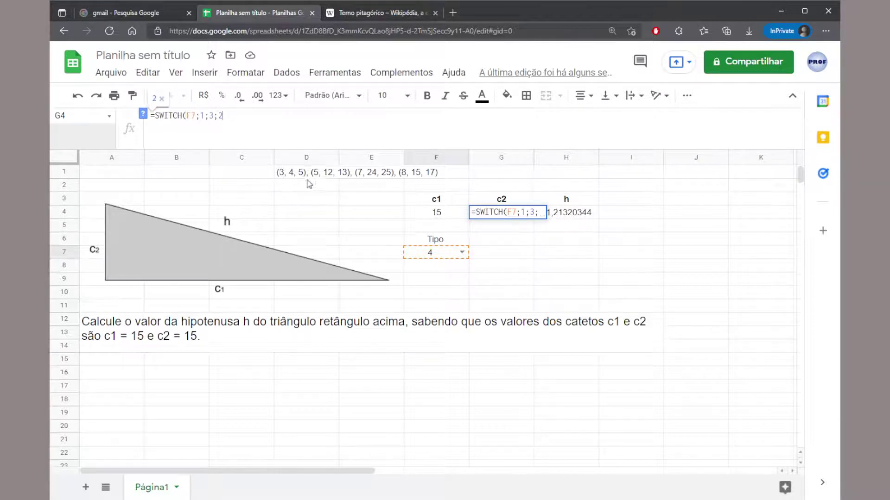
{"action": "type", "text": "2;5;"}
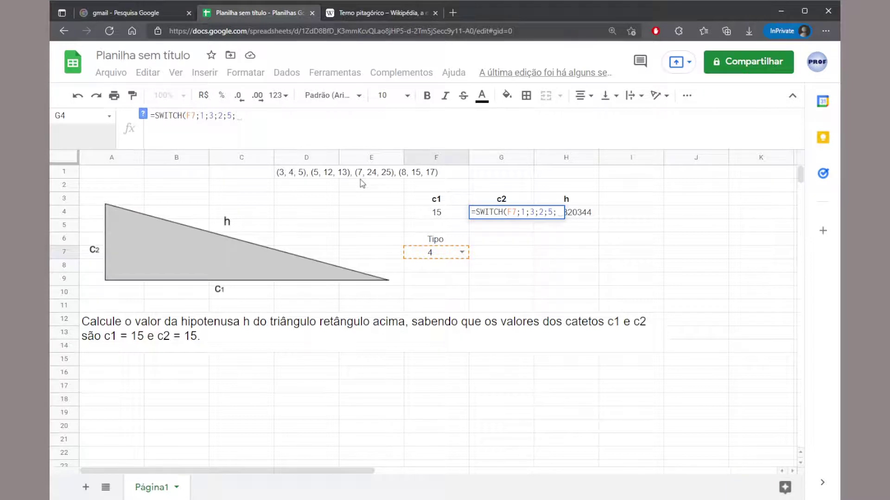
{"action": "type", "text": "3;7;4;"}
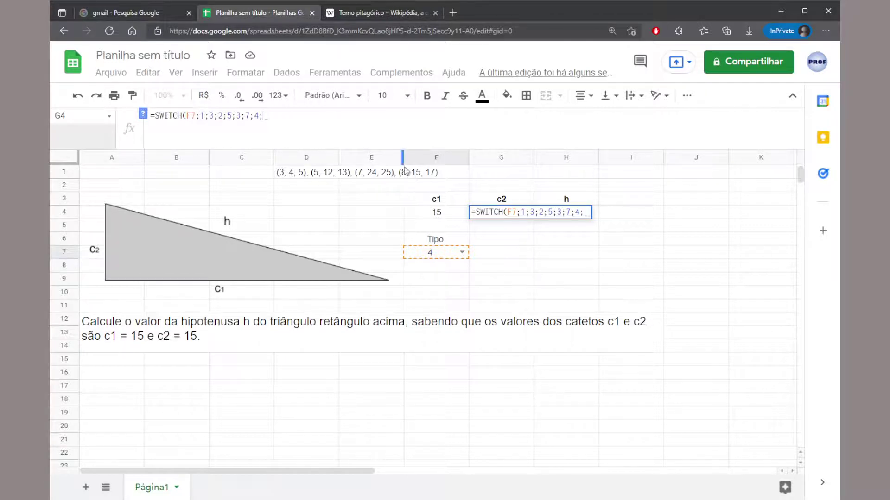
{"action": "type", "text": "8"}
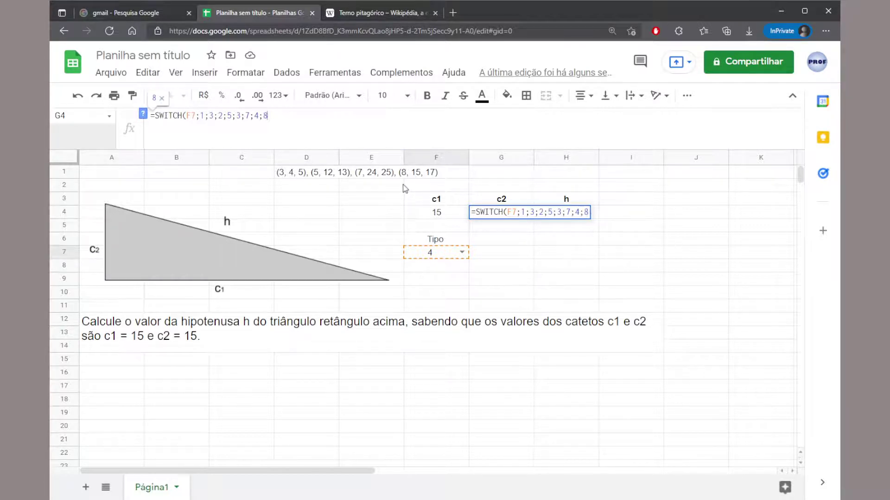
{"action": "type", "text": ";\"\")"}
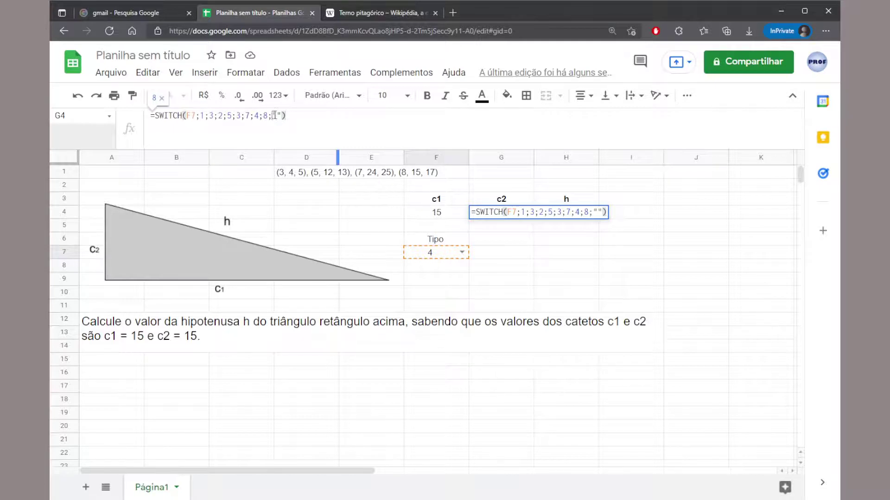
{"action": "key", "text": "Return"}
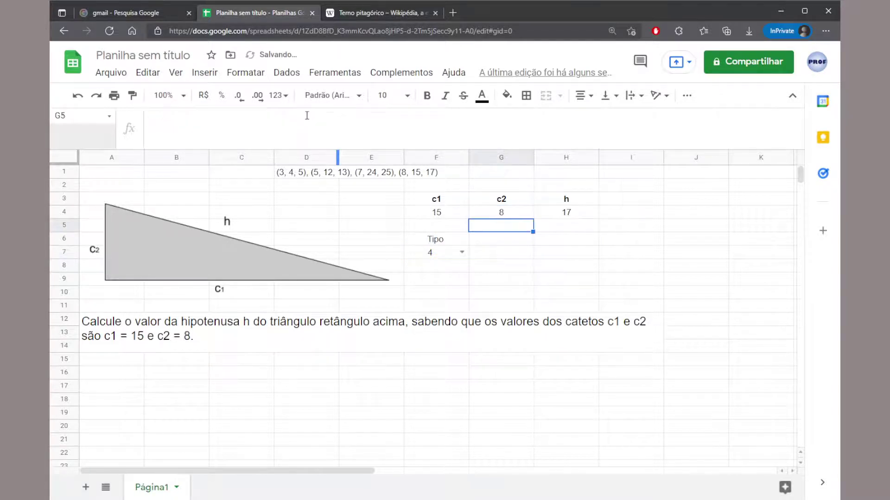
Step: Set Tipo in F7 to 1 and check c1, c2 and h in F4:H4 against the first triple in D1
{"action": "left_click", "coordinate": [459, 212]}
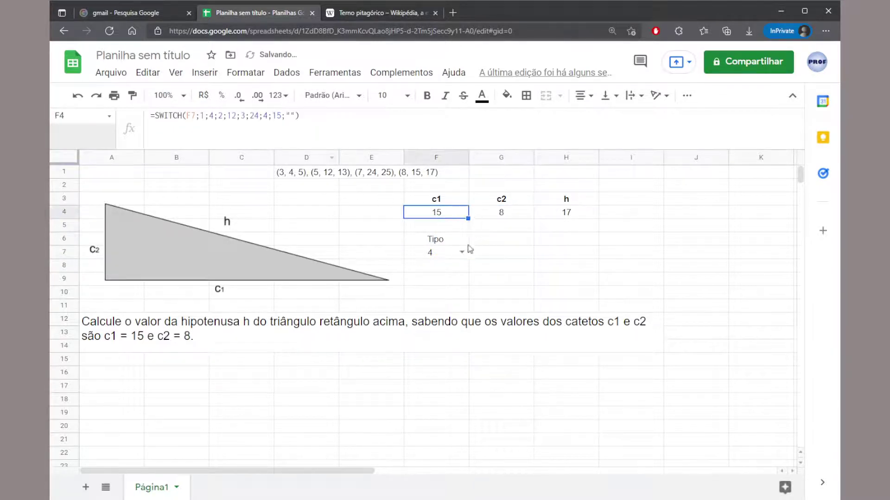
{"action": "left_click", "coordinate": [461, 252]}
{"action": "left_click", "coordinate": [436, 269]}
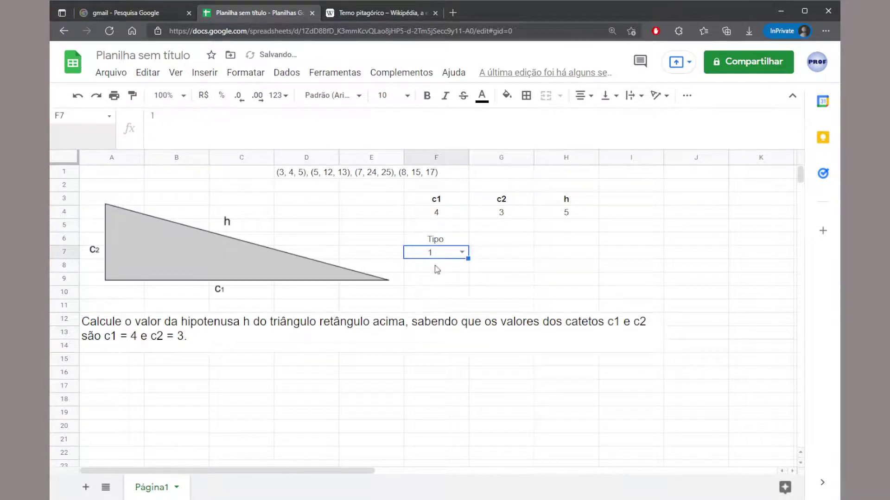
{"action": "left_click", "coordinate": [449, 218]}
{"action": "left_click", "coordinate": [507, 212]}
{"action": "left_click", "coordinate": [463, 216]}
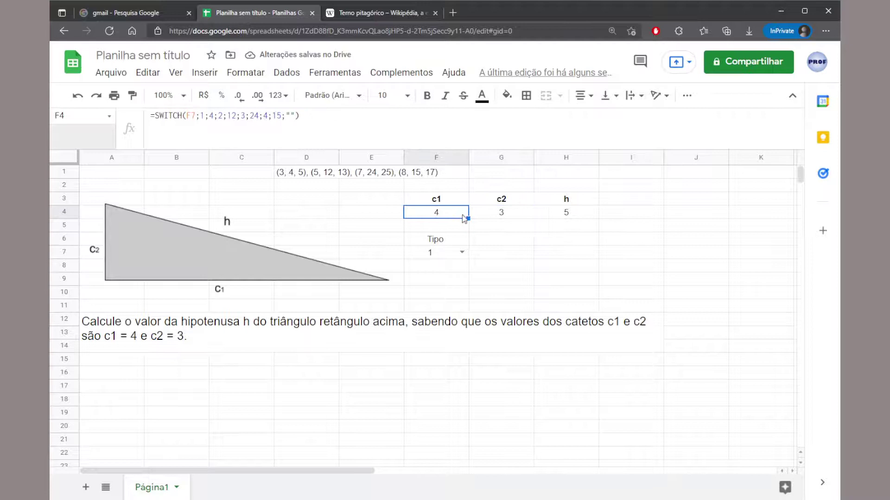
{"action": "left_click", "coordinate": [559, 212]}
{"action": "left_click", "coordinate": [503, 214]}
{"action": "left_click", "coordinate": [435, 213]}
{"action": "left_click", "coordinate": [563, 214]}
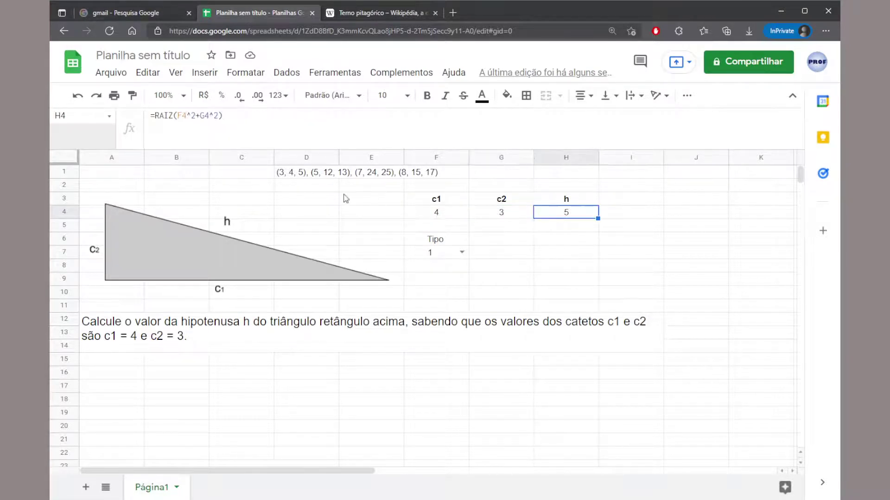
{"action": "left_click", "coordinate": [295, 177]}
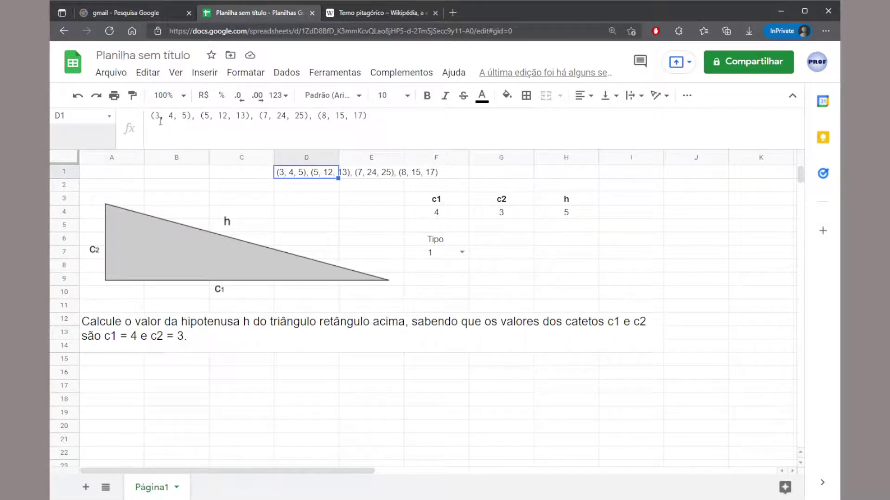
Step: Set Tipo in F7 to 2 and check c1, c2 and h in F4:H4 against the second triple in D1
{"action": "left_click", "coordinate": [462, 252]}
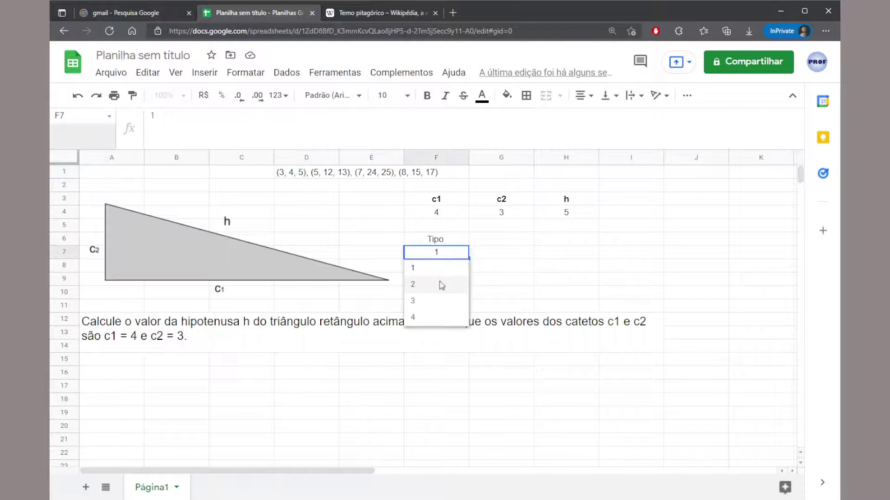
{"action": "left_click", "coordinate": [441, 286]}
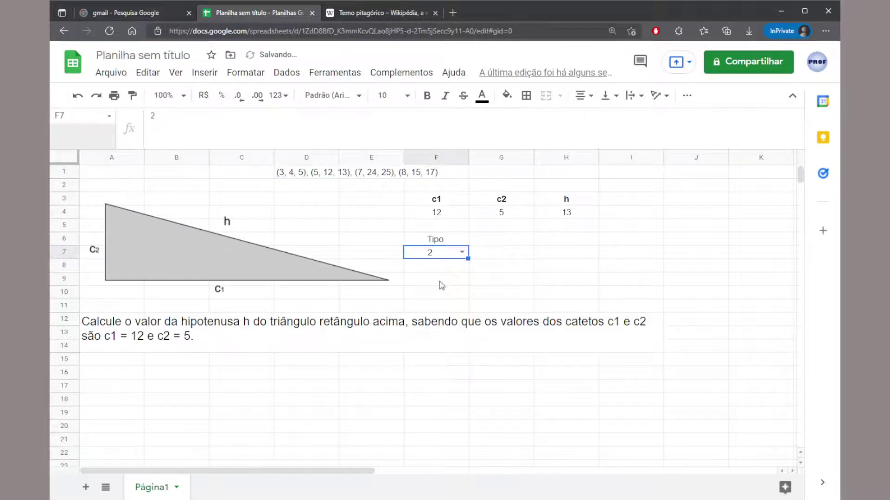
{"action": "left_click", "coordinate": [441, 215]}
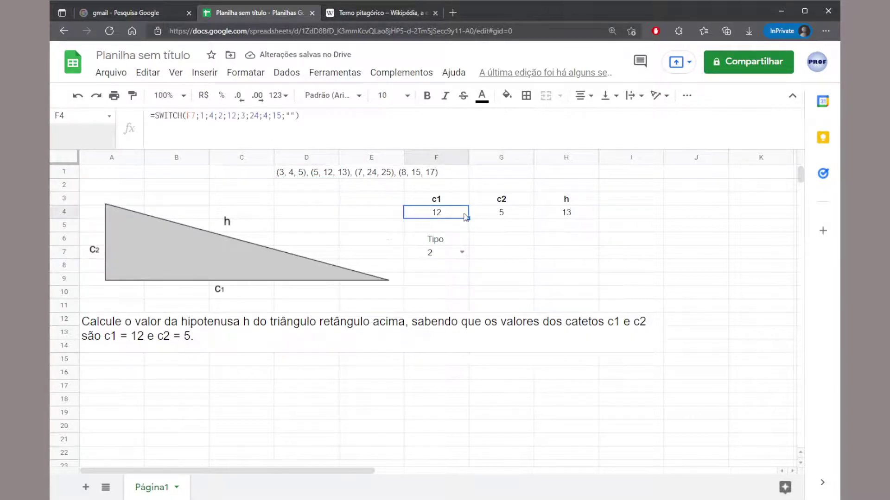
{"action": "left_click", "coordinate": [495, 214]}
{"action": "key", "text": "Right"}
{"action": "key", "text": "Left"}
{"action": "key", "text": "Left"}
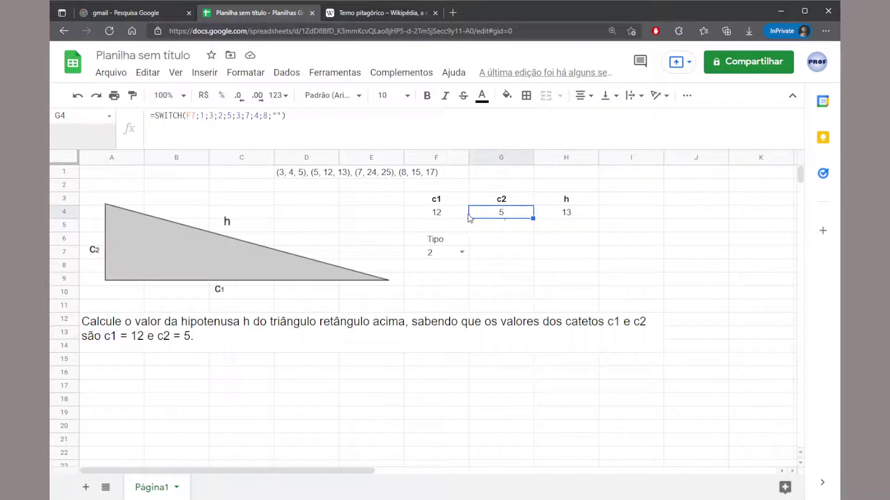
{"action": "left_click", "coordinate": [575, 217]}
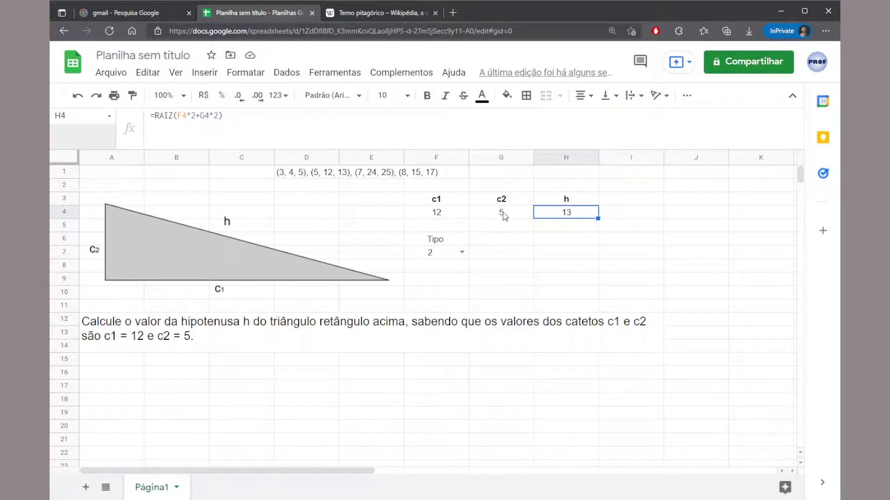
{"action": "left_click", "coordinate": [324, 178]}
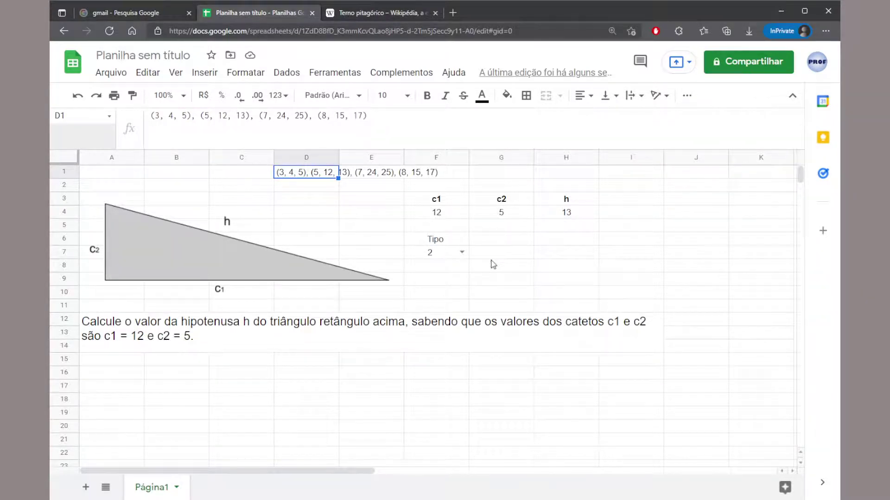
Step: Set Tipo in F7 to 3 and check the two legs and the hypotenuse in F4:H4
{"action": "left_click", "coordinate": [461, 252]}
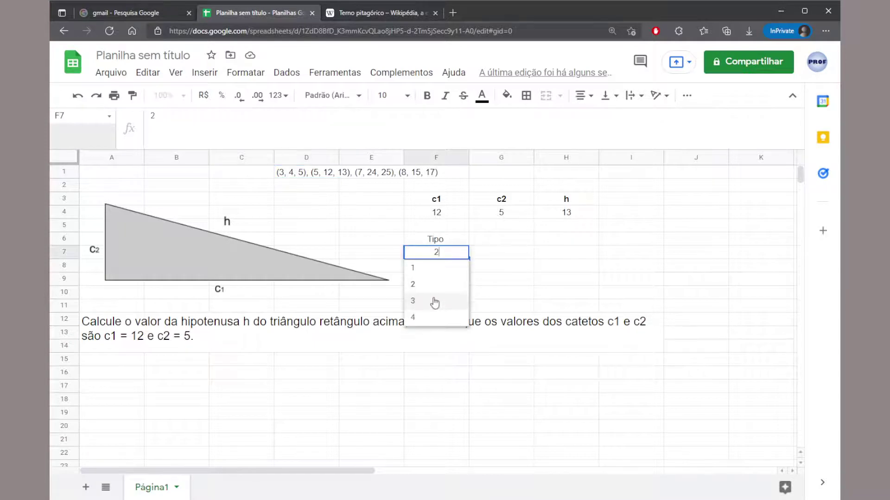
{"action": "left_click", "coordinate": [434, 302]}
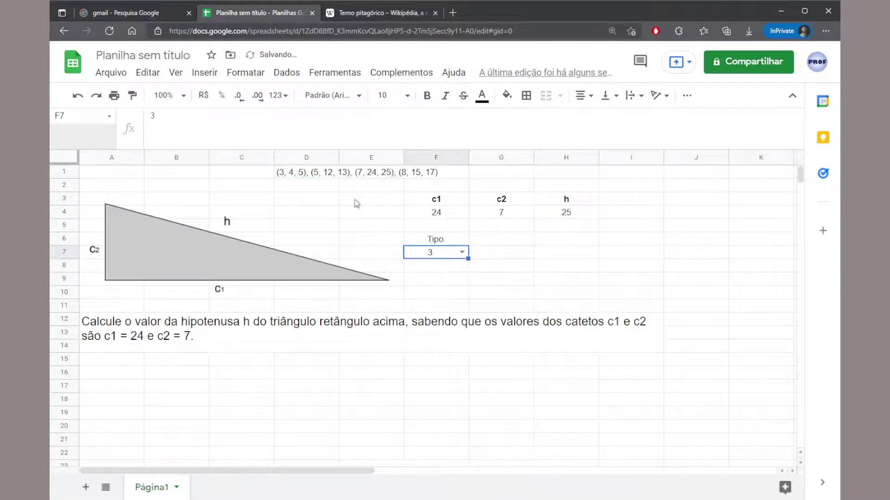
{"action": "left_click", "coordinate": [499, 217]}
{"action": "left_click", "coordinate": [438, 217]}
{"action": "left_click", "coordinate": [582, 215]}
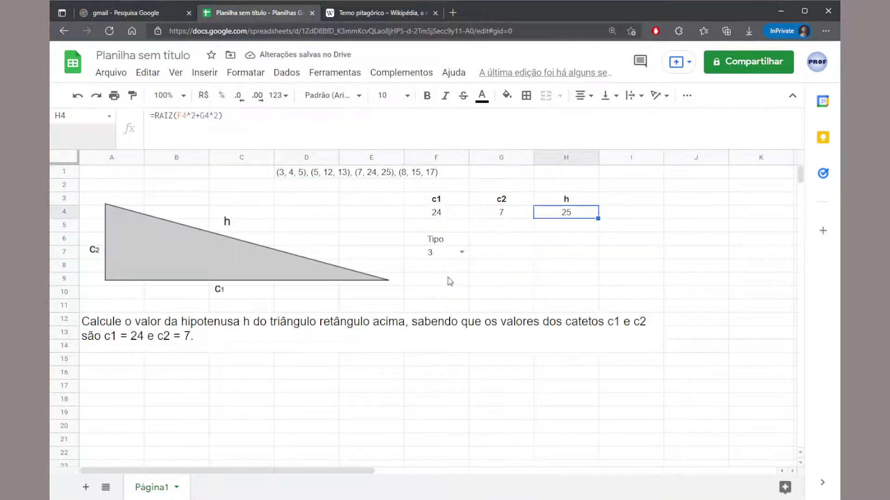
Step: Set Tipo in F7 to 4, compare F4:H4 with the last triple in D1, and review the leg cells F4 and G4
{"action": "left_click", "coordinate": [461, 252]}
{"action": "left_click", "coordinate": [435, 315]}
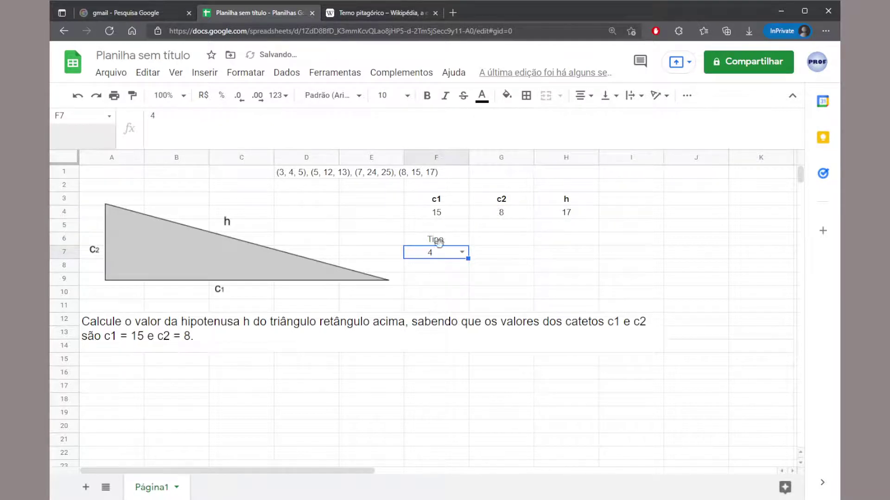
{"action": "left_click", "coordinate": [500, 218]}
{"action": "left_click", "coordinate": [450, 219]}
{"action": "left_click", "coordinate": [569, 218]}
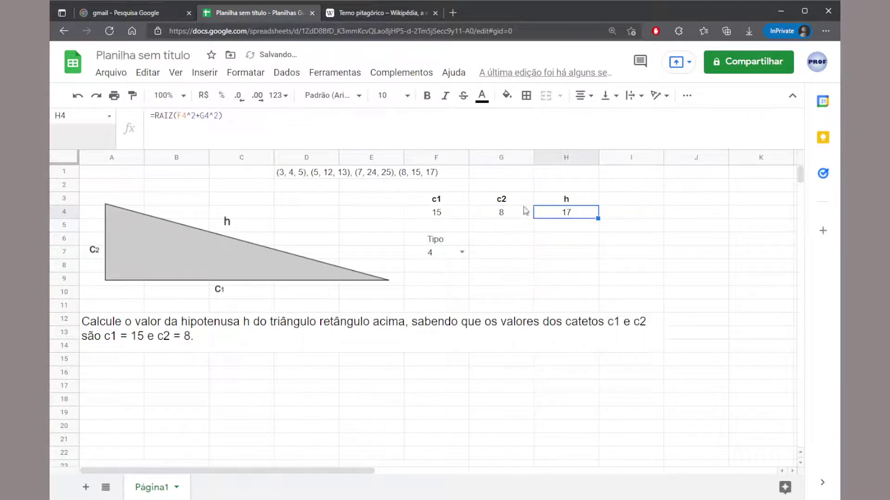
{"action": "left_click", "coordinate": [313, 179]}
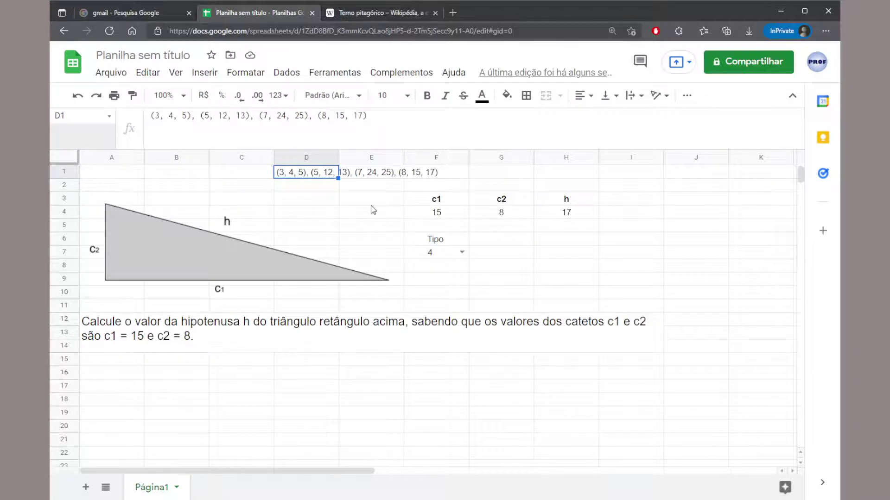
{"action": "left_click", "coordinate": [441, 216]}
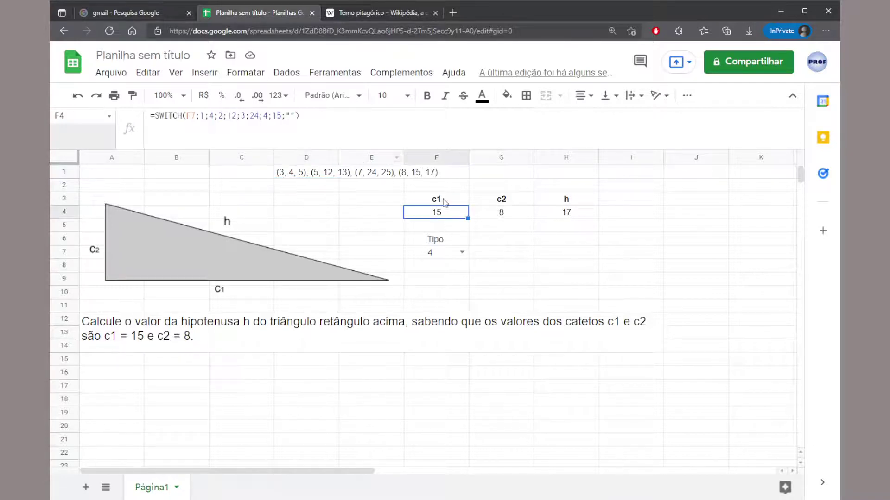
{"action": "left_click", "coordinate": [492, 214]}
{"action": "left_click", "coordinate": [453, 216]}
Step: Switch Tipo in F7 to 1 and on to 3, and check the leg values in the problem statement
{"action": "left_click", "coordinate": [462, 253]}
{"action": "left_click", "coordinate": [463, 272]}
{"action": "left_click", "coordinate": [461, 252]}
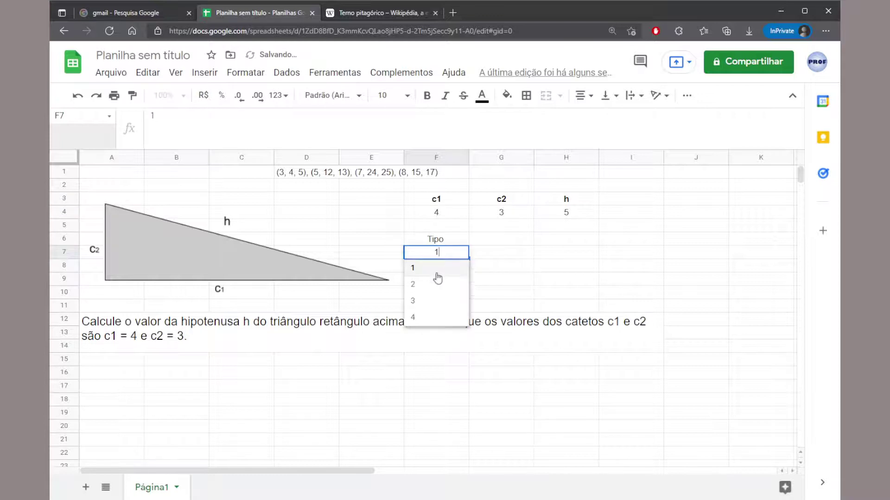
{"action": "left_click", "coordinate": [436, 279]}
{"action": "left_click", "coordinate": [461, 253]}
{"action": "left_click", "coordinate": [423, 302]}
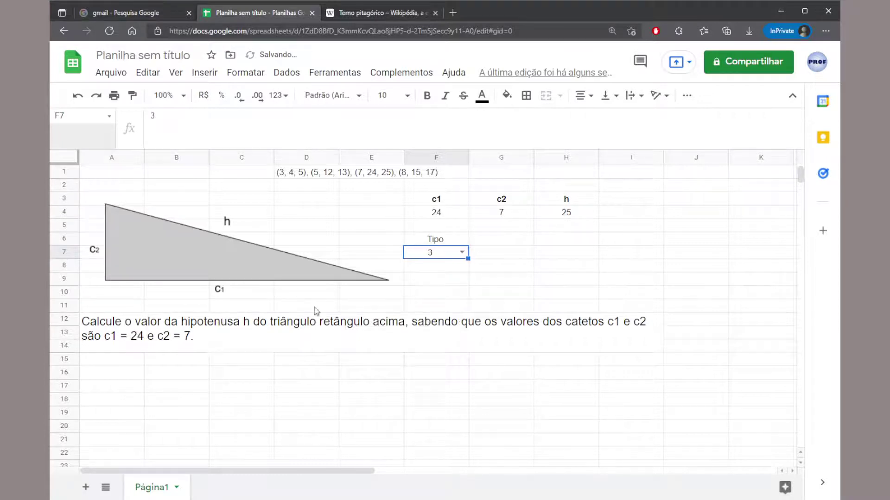
{"action": "left_click", "coordinate": [191, 335]}
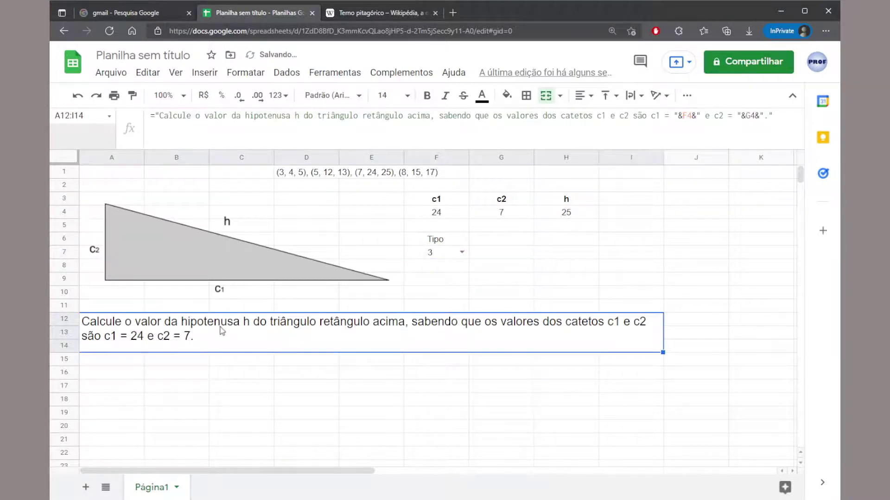
Step: Set Tipo in F7 to 1 and check the updated problem statement in A12
{"action": "left_click", "coordinate": [461, 253]}
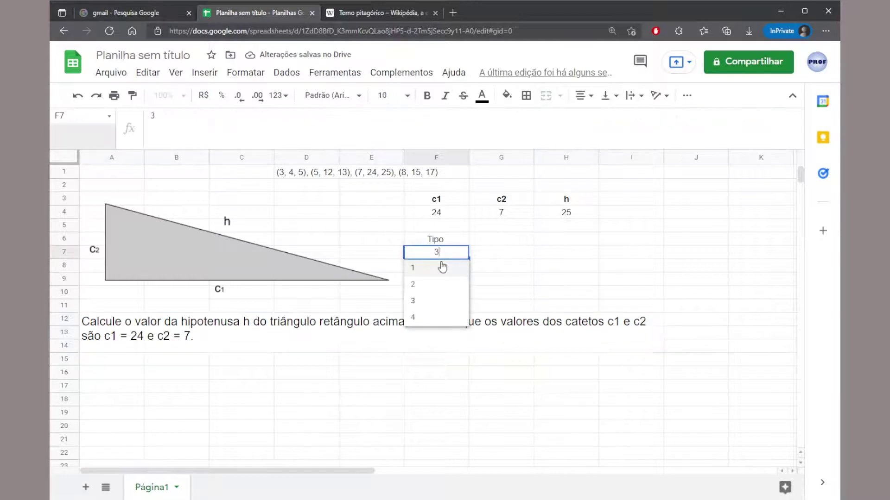
{"action": "left_click", "coordinate": [426, 277]}
{"action": "left_click", "coordinate": [186, 340]}
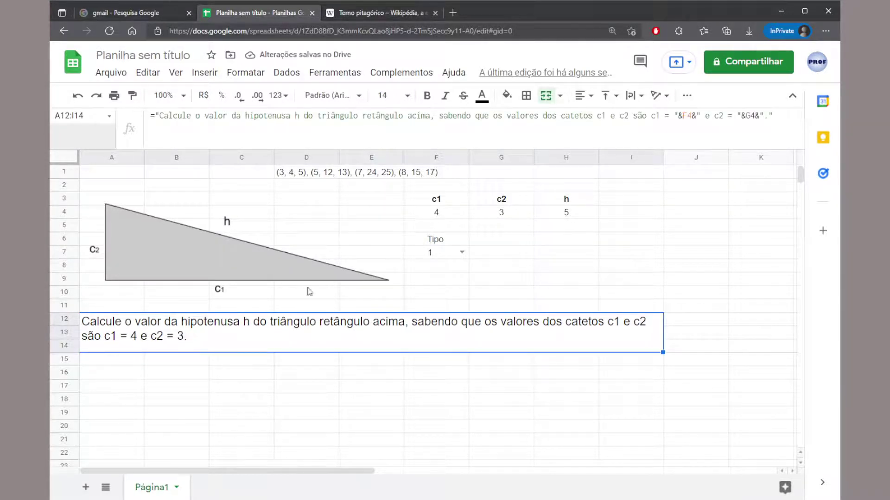
Step: Change Tipo in F7 to 3 and then 4, and check the hypotenuse under h in H4
{"action": "left_click", "coordinate": [462, 253]}
{"action": "left_click", "coordinate": [426, 300]}
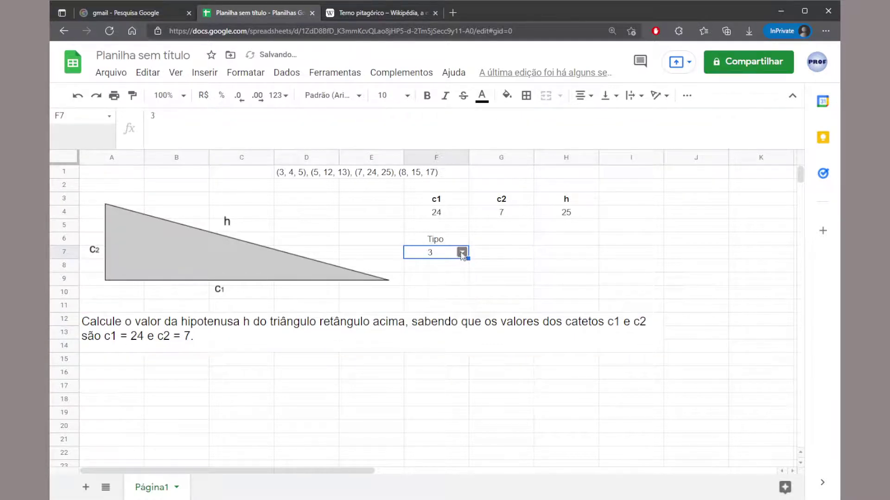
{"action": "left_click", "coordinate": [461, 252]}
{"action": "left_click", "coordinate": [428, 318]}
{"action": "left_click", "coordinate": [565, 213]}
{"action": "double_click", "coordinate": [562, 200]}
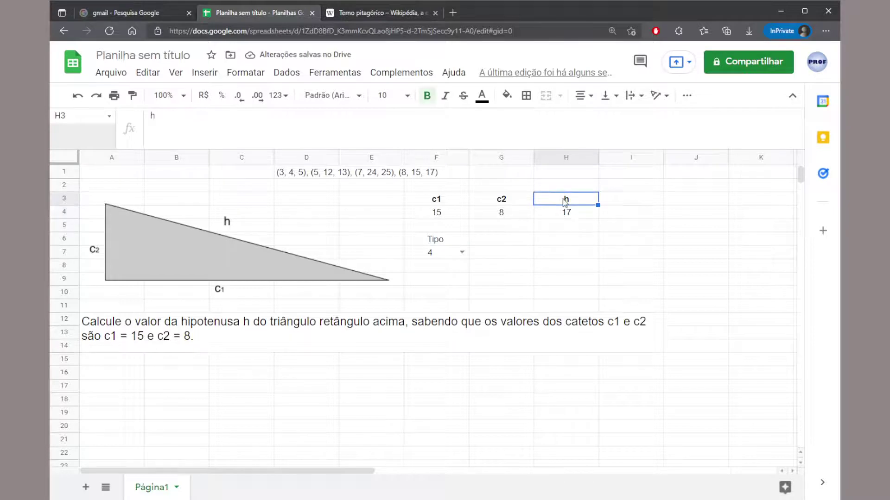
{"action": "left_click", "coordinate": [561, 214]}
{"action": "key", "text": "Up"}
Step: Enter the heading alfa in G6 beside Tipo and review the leg formulas in F4 and G4
{"action": "left_click", "coordinate": [490, 243]}
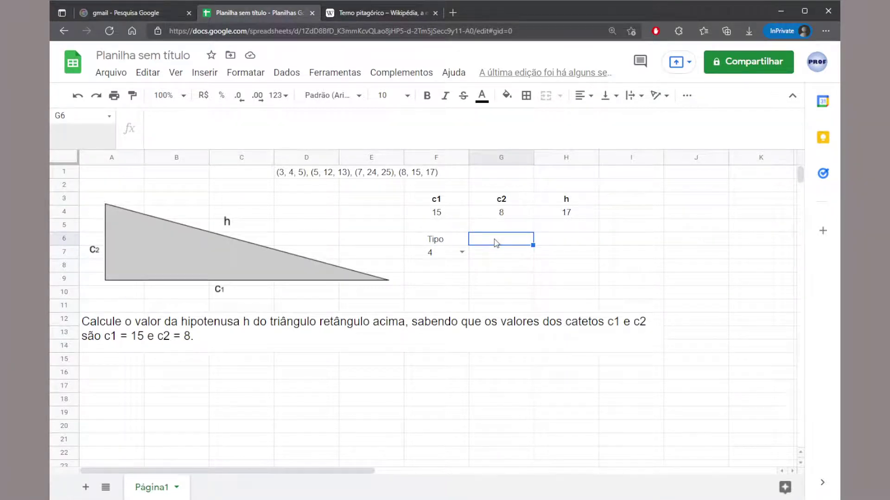
{"action": "type", "text": "alfa"}
{"action": "key", "text": "Return"}
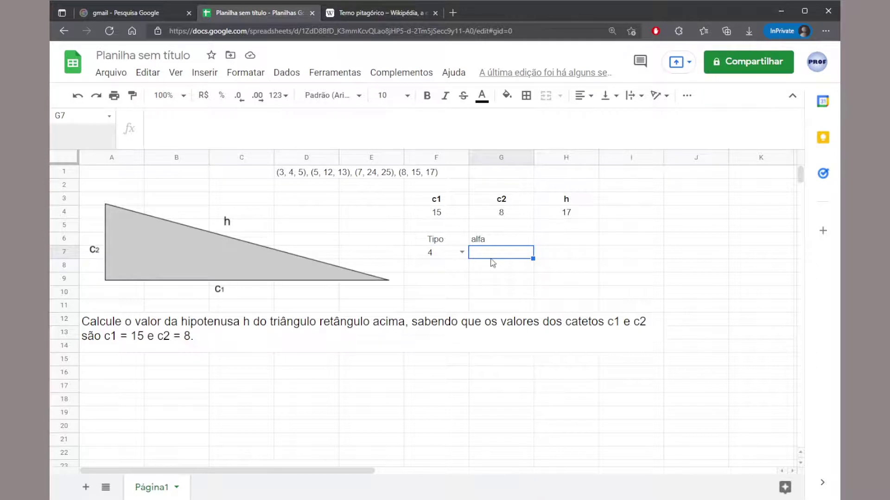
{"action": "left_click", "coordinate": [450, 217]}
{"action": "left_click", "coordinate": [499, 217]}
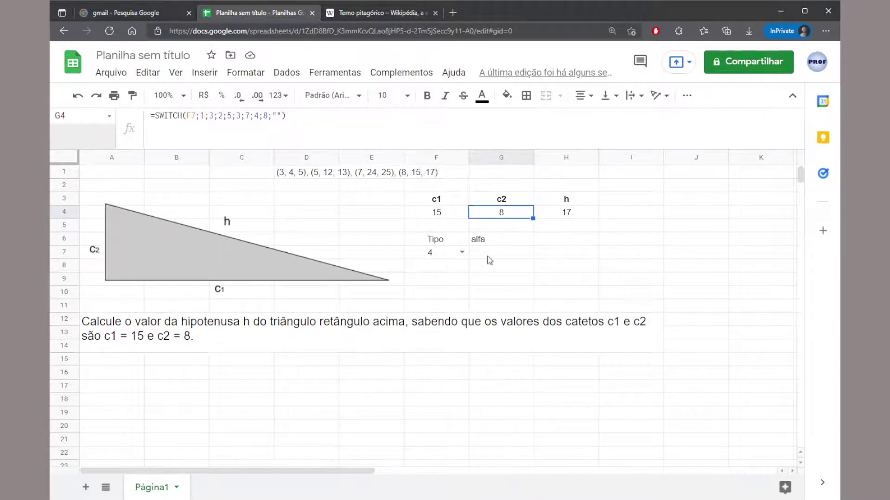
{"action": "left_click", "coordinate": [488, 257]}
{"action": "left_click", "coordinate": [449, 215]}
{"action": "left_click", "coordinate": [506, 217]}
Step: Set up data validation on G7 with the item list 1,2,3,4,5,6,7,8,9,10, rejecting invalid entries
{"action": "left_click", "coordinate": [491, 257]}
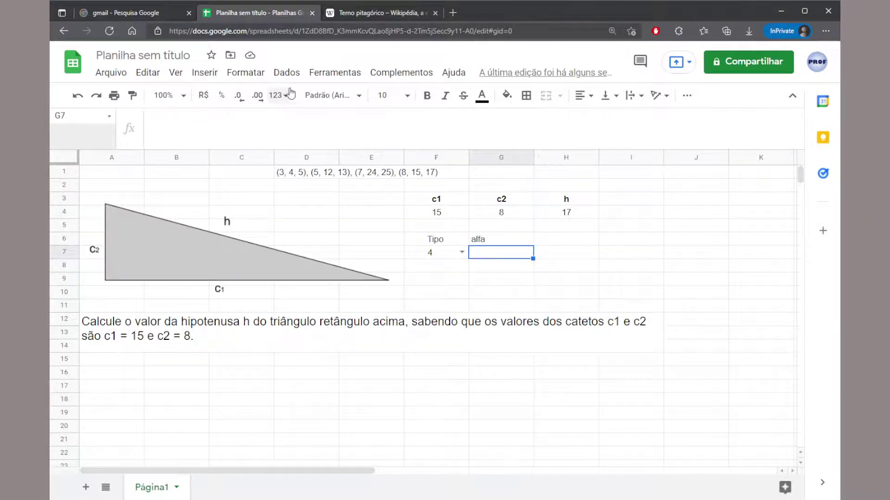
{"action": "left_click", "coordinate": [288, 74]}
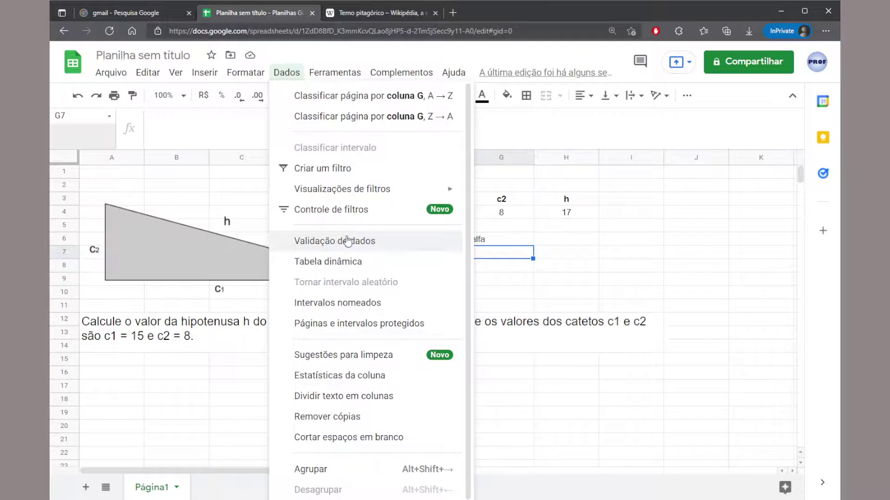
{"action": "left_click", "coordinate": [377, 245]}
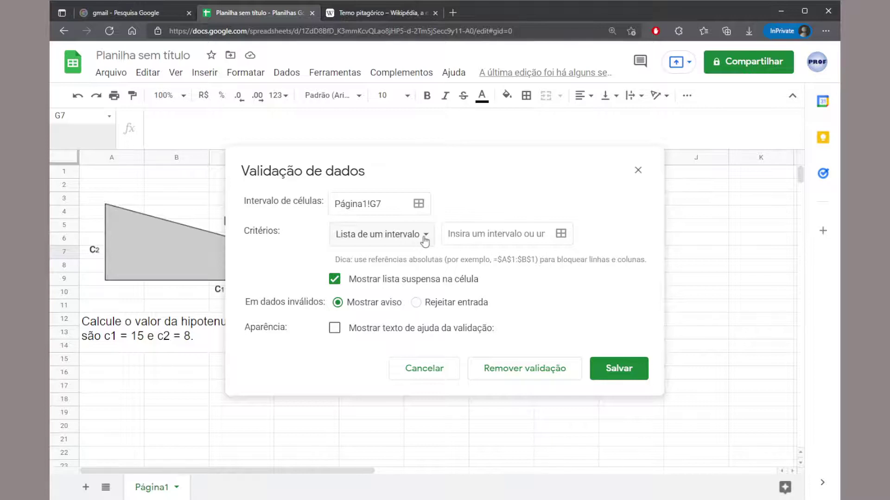
{"action": "left_click", "coordinate": [424, 237]}
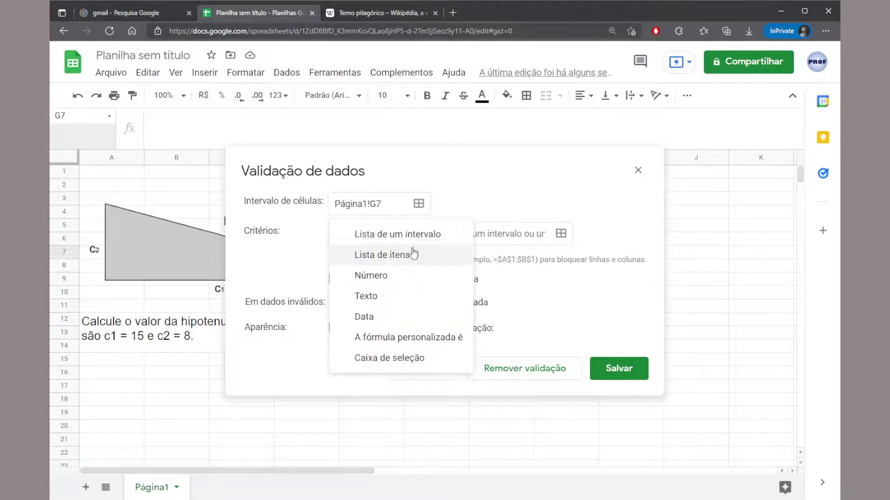
{"action": "left_click", "coordinate": [404, 256]}
{"action": "left_click", "coordinate": [448, 240]}
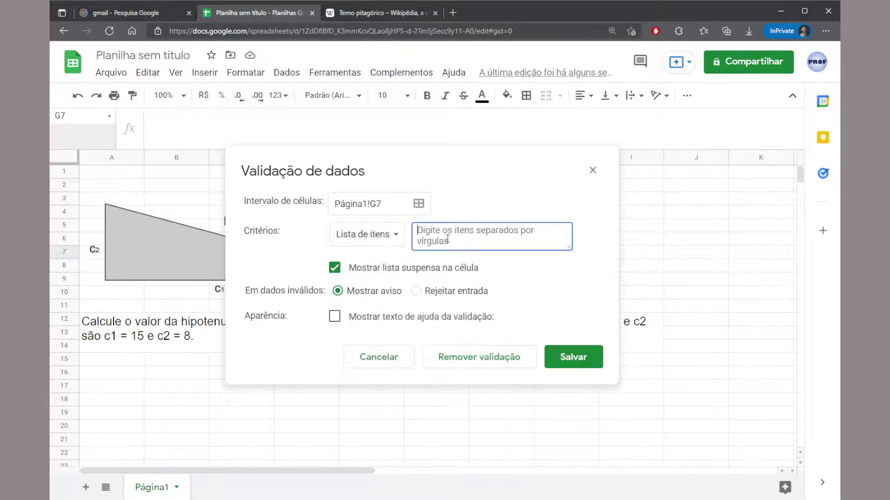
{"action": "type", "text": "1"}
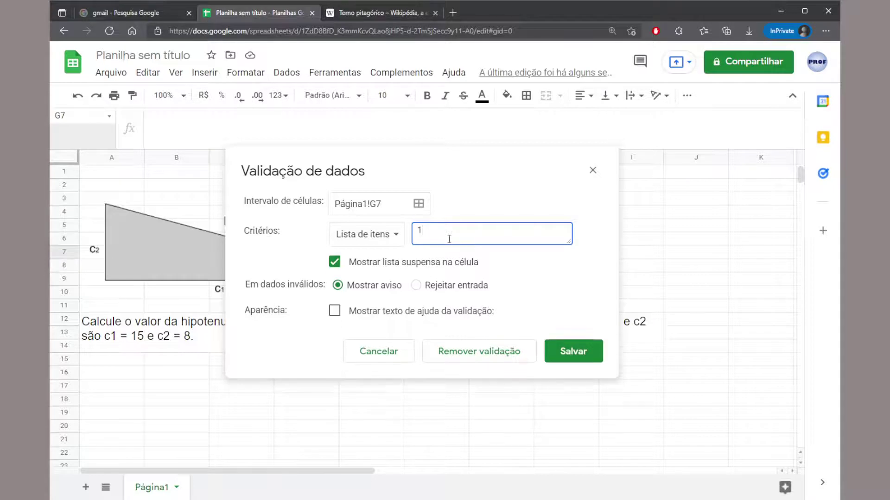
{"action": "type", "text": ",2,3,4,5,6,7,8,9,10"}
{"action": "left_click", "coordinate": [416, 285]}
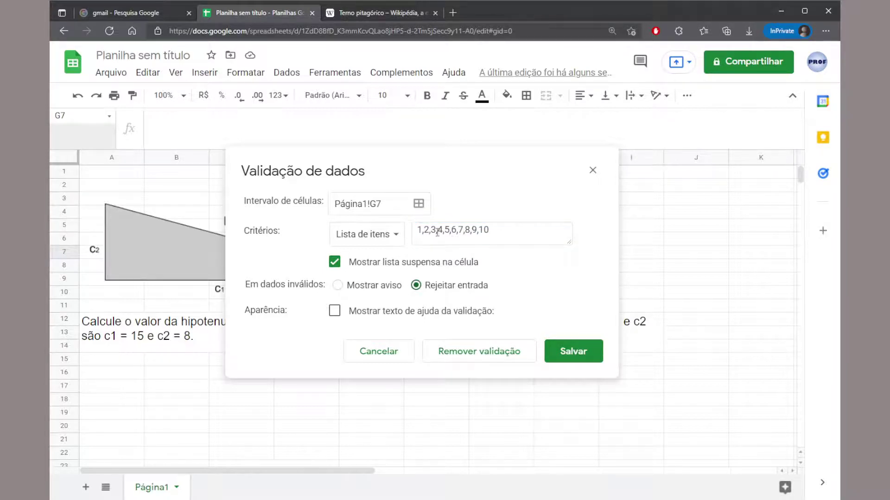
Step: Enable the validation help text "Escolha um valor entre 1 e 10" for G7 and save the rule
{"action": "left_click", "coordinate": [334, 311]}
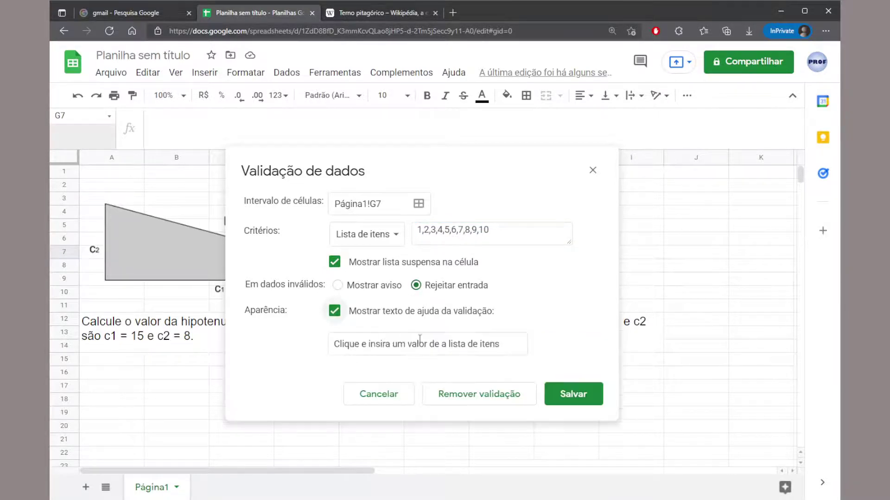
{"action": "left_click", "coordinate": [503, 345]}
{"action": "left_click_drag", "start_coordinate": [504, 345], "coordinate": [326, 347]}
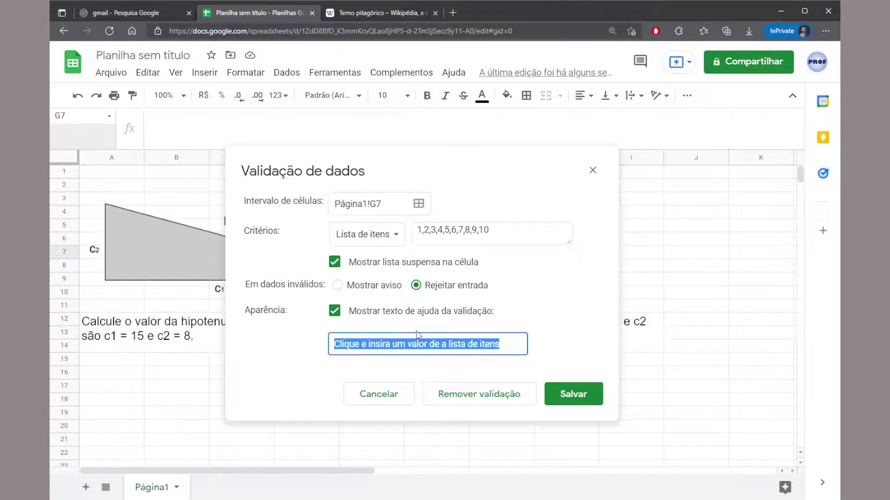
{"action": "type", "text": "E"}
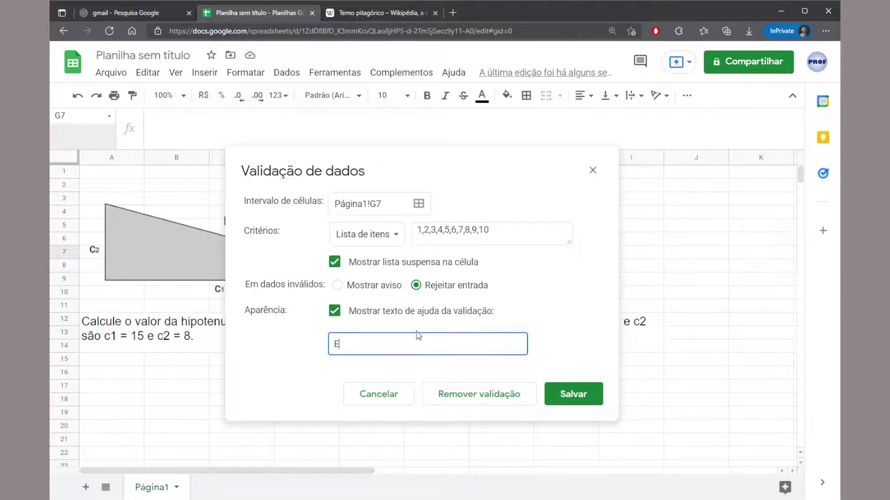
{"action": "type", "text": "scolha um valor em"}
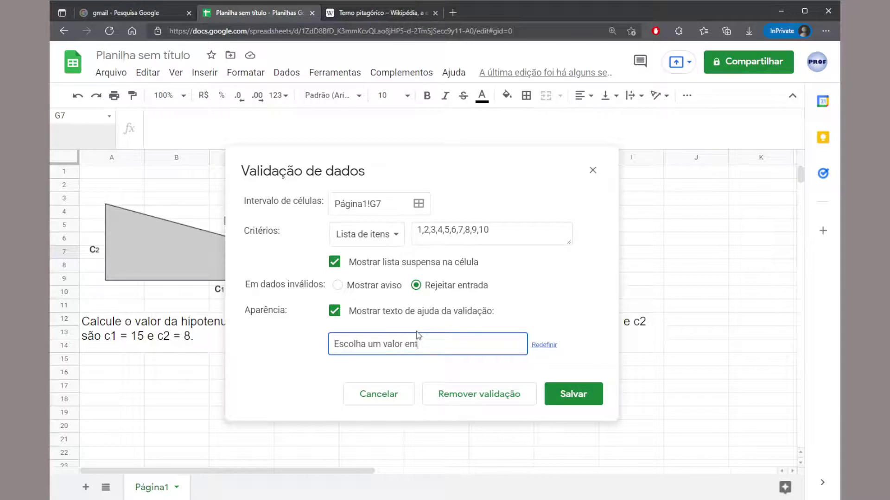
{"action": "type", "text": "tre 1 e 10"}
{"action": "left_click", "coordinate": [575, 394]}
Step: Test the alfa list in G7 with 2 and 3, then set alfa to 5
{"action": "left_click", "coordinate": [527, 252]}
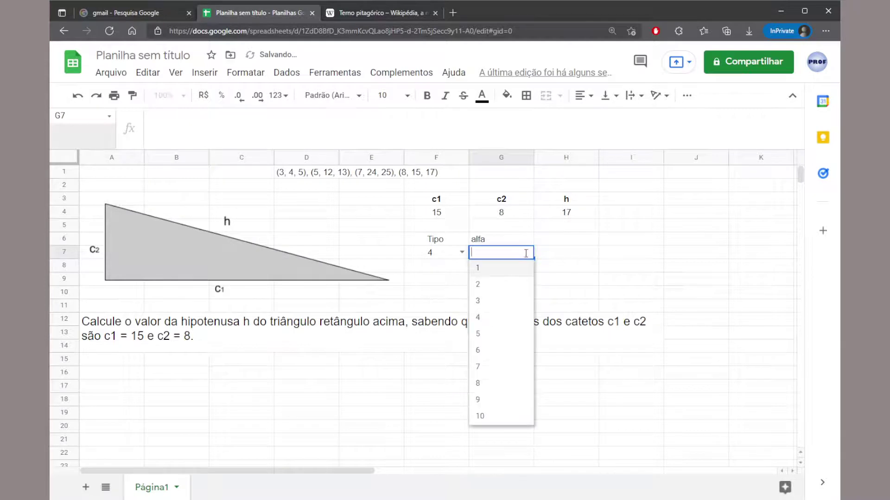
{"action": "left_click", "coordinate": [501, 269]}
{"action": "left_click", "coordinate": [478, 284]}
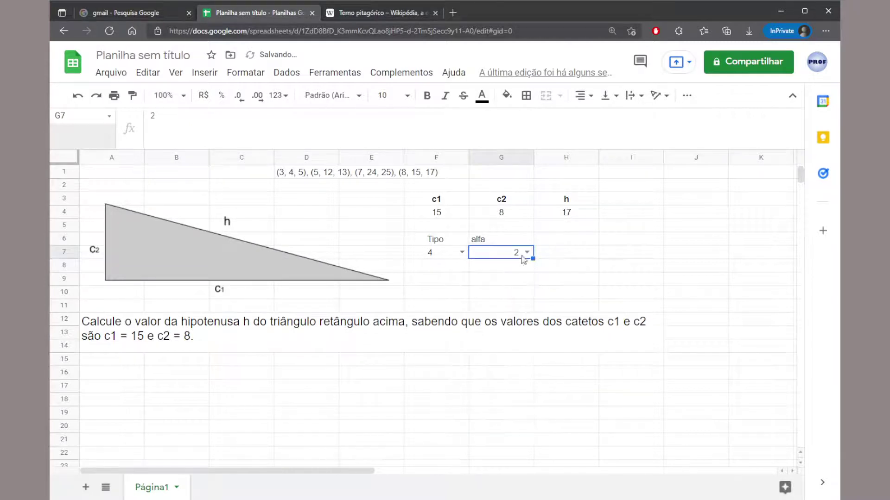
{"action": "left_click", "coordinate": [526, 252]}
{"action": "left_click", "coordinate": [478, 301]}
{"action": "left_click", "coordinate": [527, 252]}
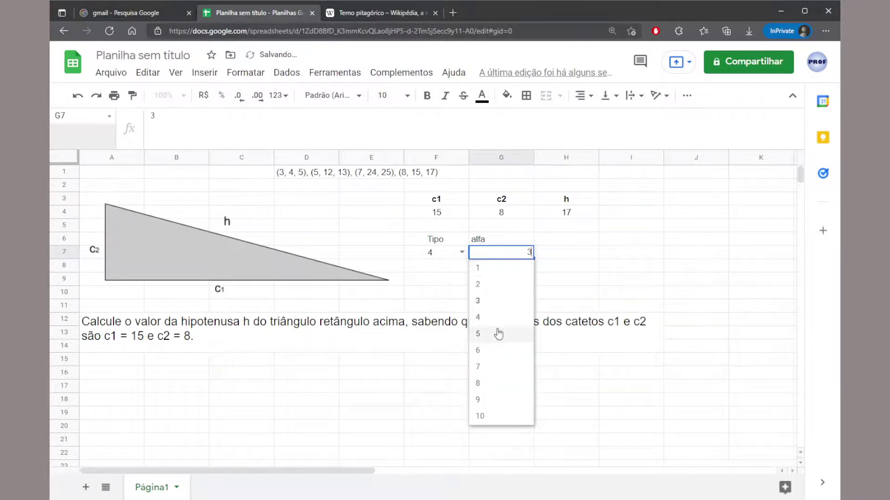
{"action": "left_click", "coordinate": [501, 334]}
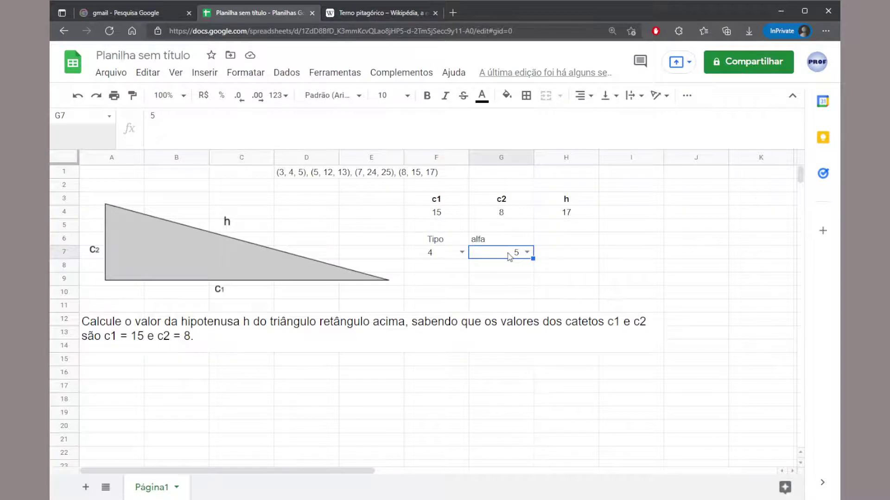
Step: Review the legs in F4:G4 and the triples in D1, then enter 3 in F18 and 4 in G18
{"action": "left_click", "coordinate": [456, 218]}
{"action": "left_click", "coordinate": [492, 219]}
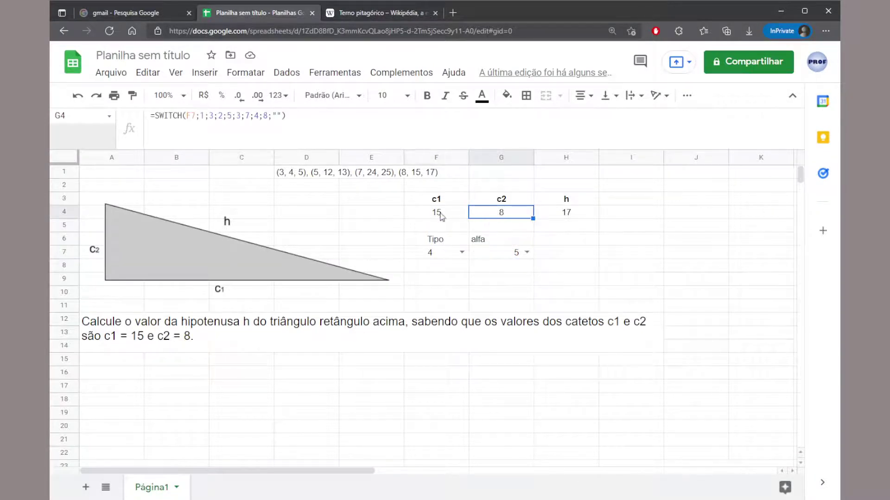
{"action": "left_click", "coordinate": [419, 212]}
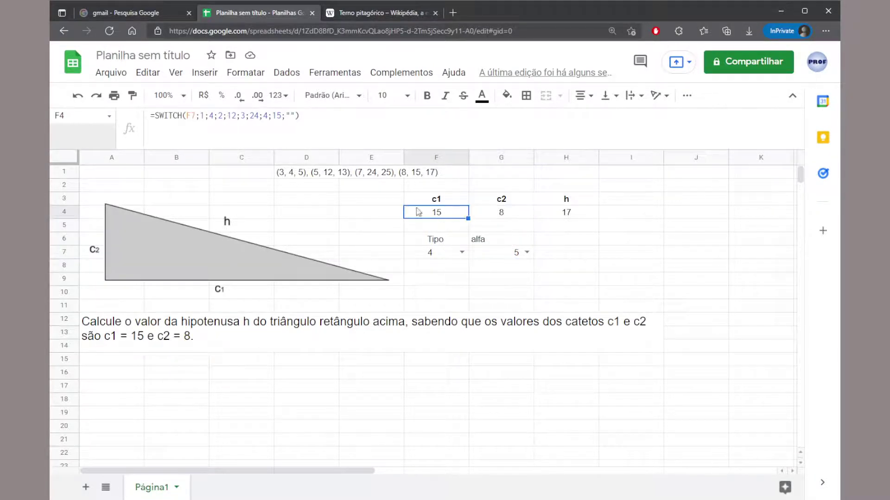
{"action": "left_click", "coordinate": [293, 177]}
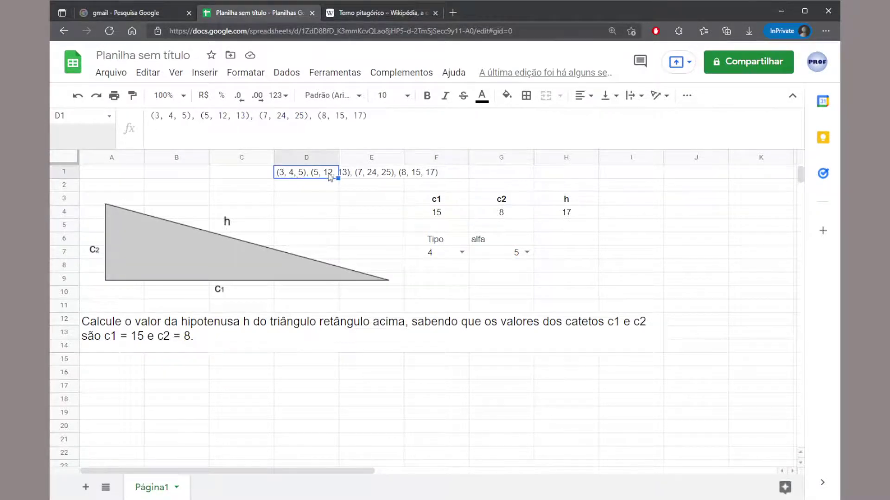
{"action": "left_click", "coordinate": [429, 401]}
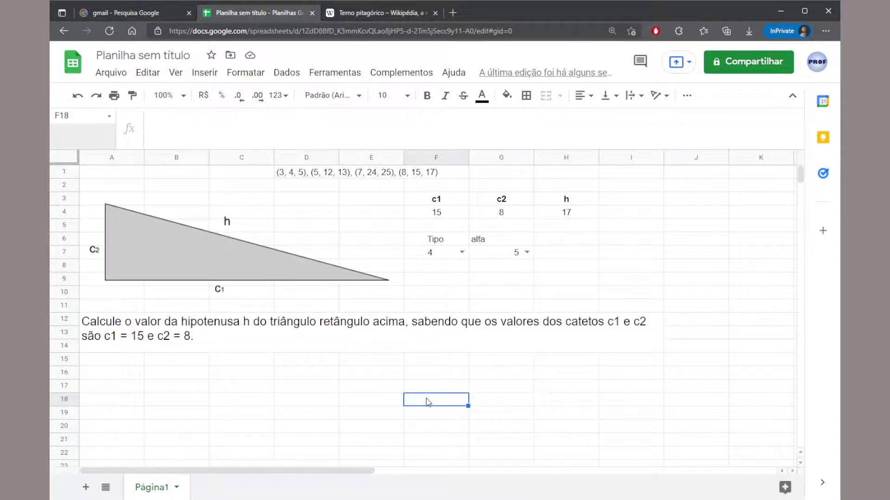
{"action": "type", "text": "3"}
{"action": "key", "text": "Tab"}
{"action": "type", "text": "4"}
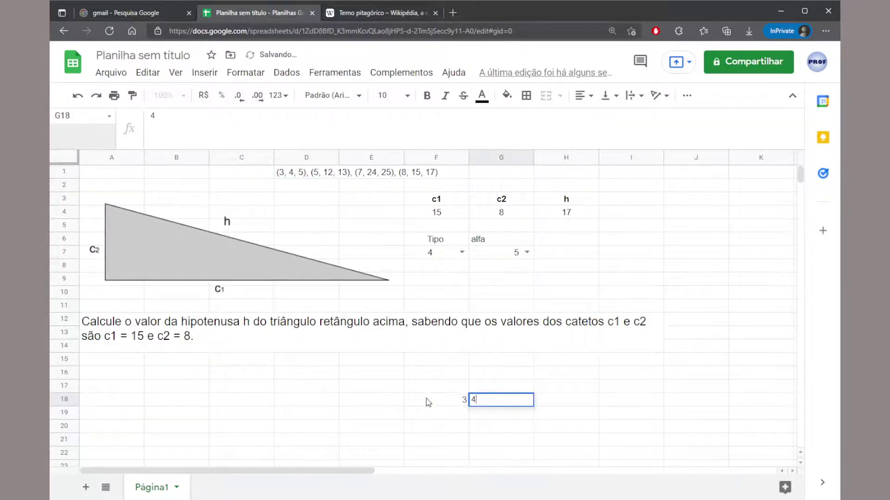
{"action": "key", "text": "Return"}
Step: Calculate the hypotenuse in H18 with the formula =RAIZ(F18^2+G18^2)
{"action": "key", "text": "Up"}
{"action": "key", "text": "Right"}
{"action": "type", "text": "=RAIZ("}
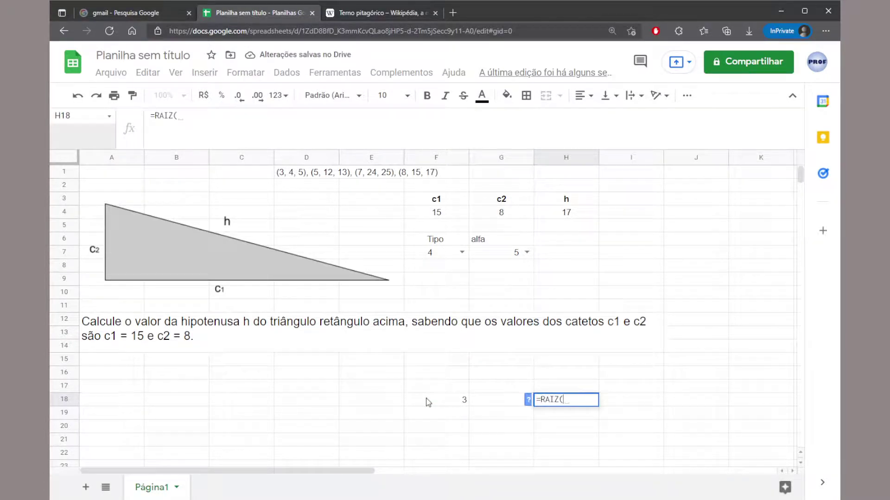
{"action": "left_click", "coordinate": [428, 401]}
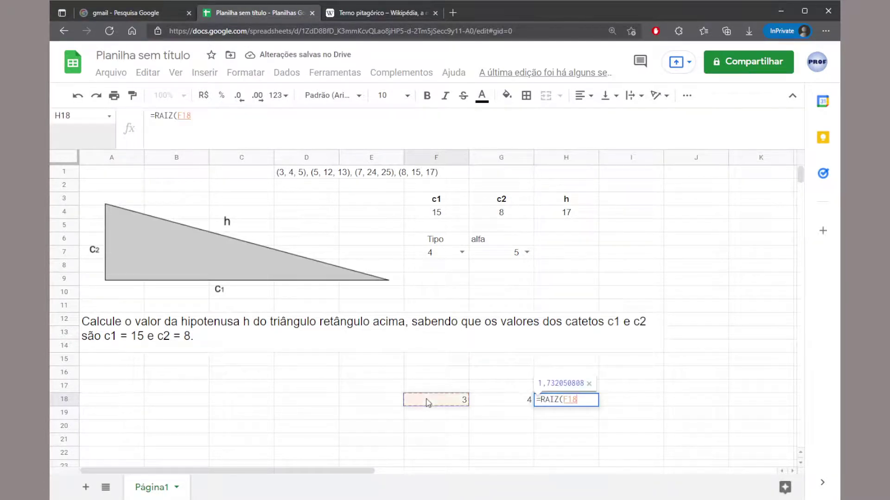
{"action": "type", "text": "^2+"}
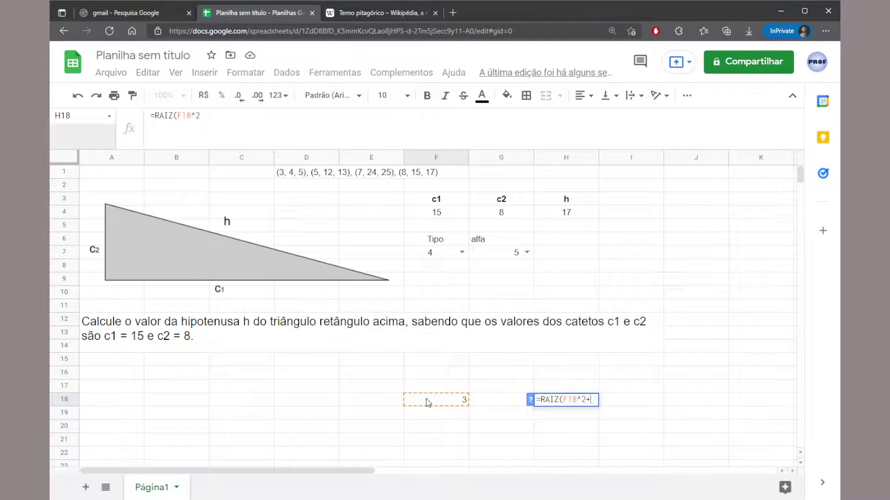
{"action": "left_click", "coordinate": [477, 399]}
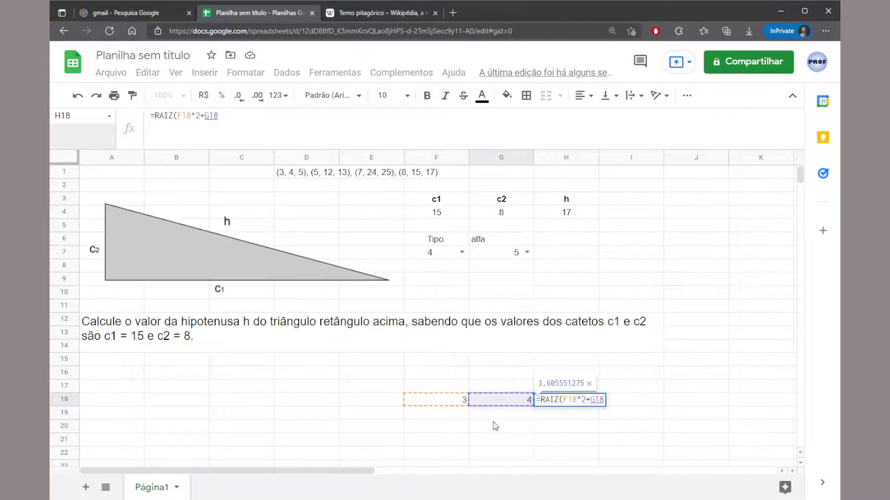
{"action": "type", "text": "^2)"}
{"action": "key", "text": "Return"}
{"action": "key", "text": "Up"}
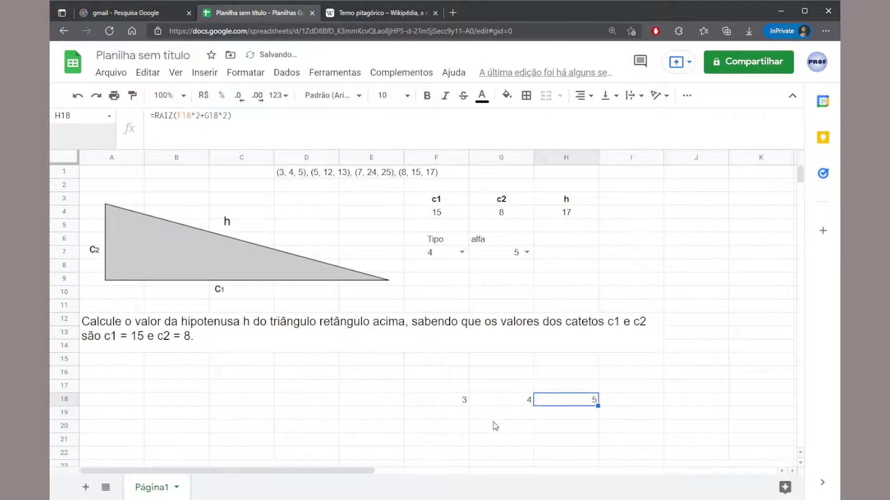
Step: Try 6 and 8 as the leg values in F18 and G18, and undo both entries
{"action": "left_click", "coordinate": [461, 402]}
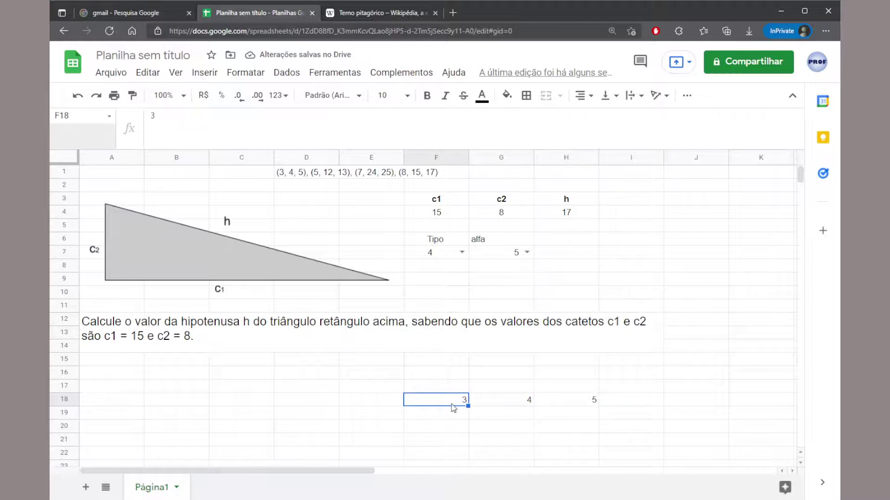
{"action": "type", "text": "6"}
{"action": "key", "text": "Tab"}
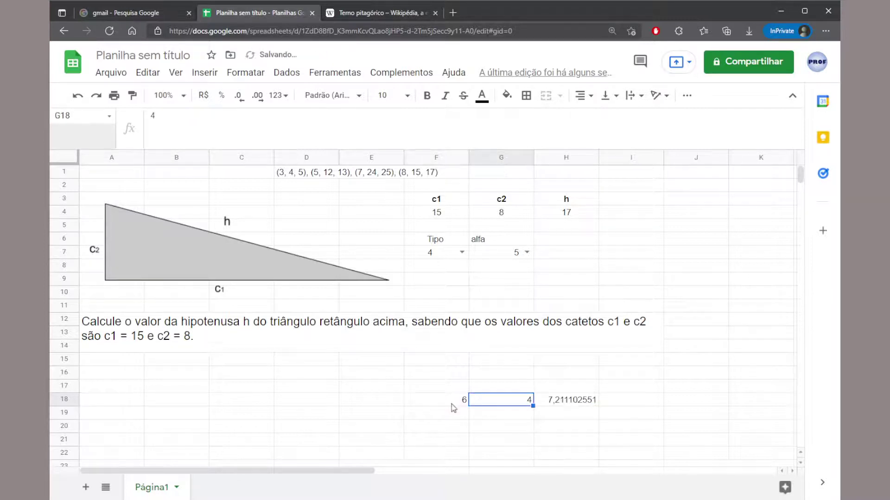
{"action": "type", "text": "8"}
{"action": "key", "text": "ctrl+Return"}
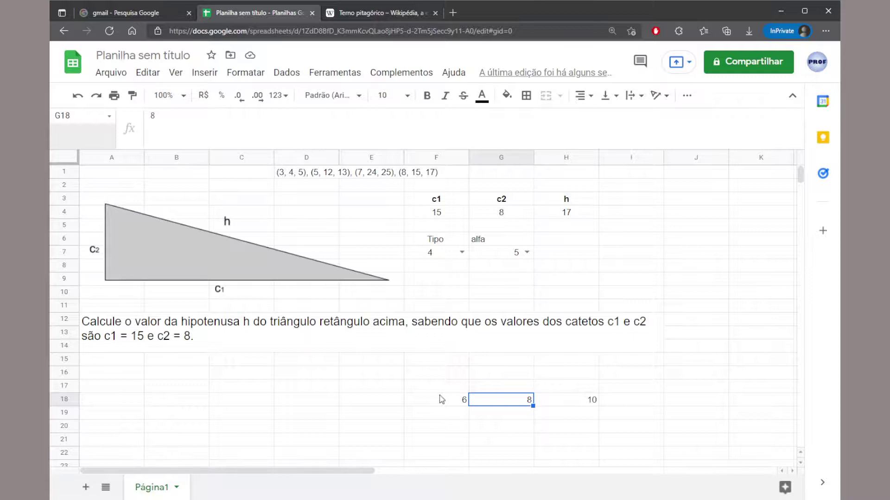
{"action": "key", "text": "ctrl+z"}
{"action": "key", "text": "ctrl+z"}
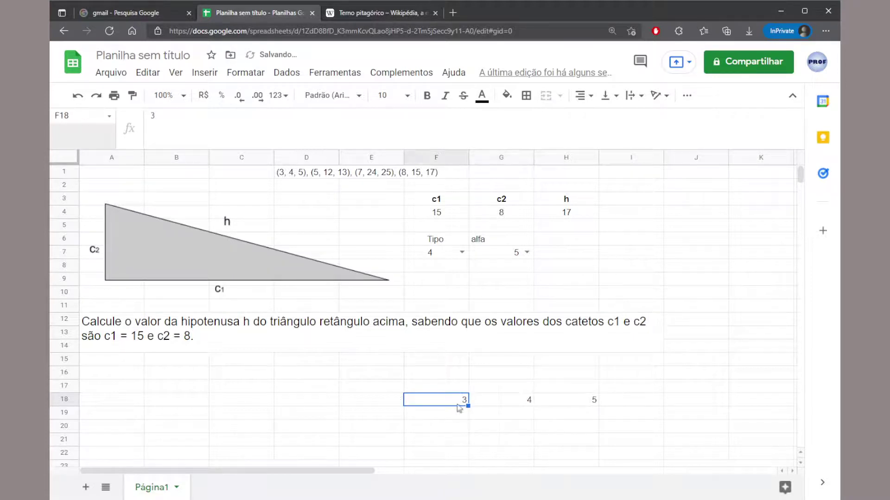
Step: Extend the hypotenuse formula from H18 to H19 and enter the legs 6 in F19 and 8 in G19
{"action": "left_click", "coordinate": [574, 400]}
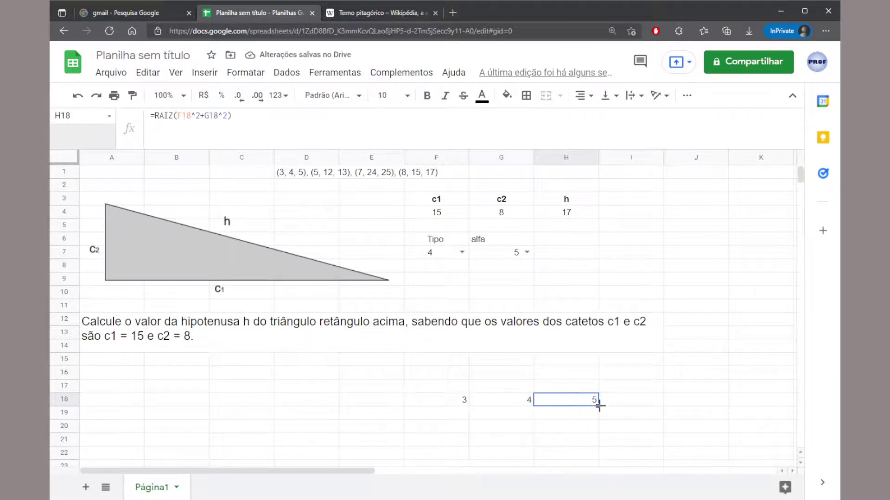
{"action": "left_click_drag", "start_coordinate": [598, 406], "coordinate": [597, 420]}
{"action": "left_click", "coordinate": [459, 414]}
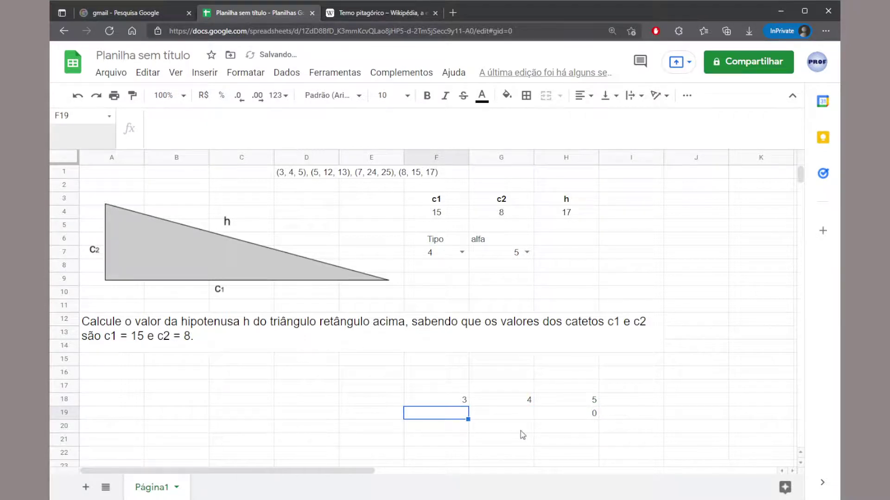
{"action": "type", "text": "6"}
{"action": "key", "text": "Tab"}
{"action": "type", "text": "4"}
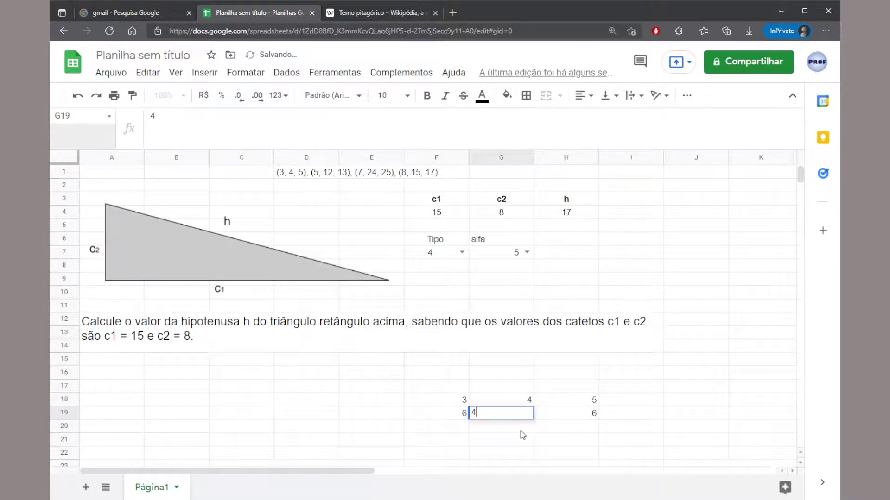
{"action": "key", "text": "BackSpace"}
{"action": "type", "text": "8"}
{"action": "key", "text": "Return"}
{"action": "key", "text": "Right"}
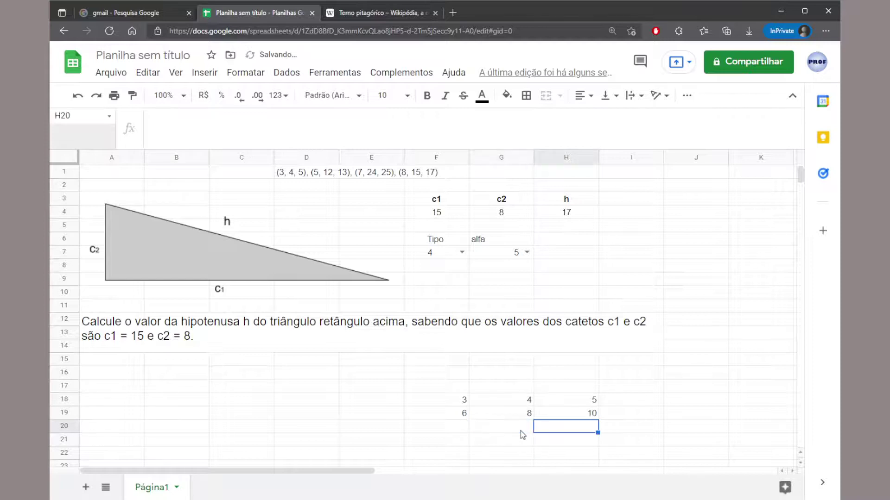
{"action": "key", "text": "Up"}
{"action": "key", "text": "Up"}
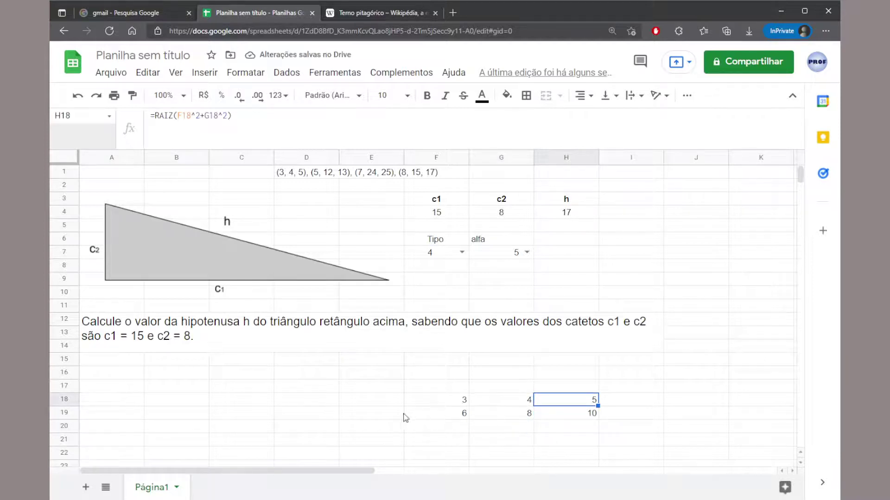
Step: Enter the legs 9 in F20 and 12 in G20, and extend the hypotenuse formula from H19 to H20
{"action": "left_click", "coordinate": [429, 426]}
{"action": "left_click_drag", "start_coordinate": [463, 402], "coordinate": [521, 398]}
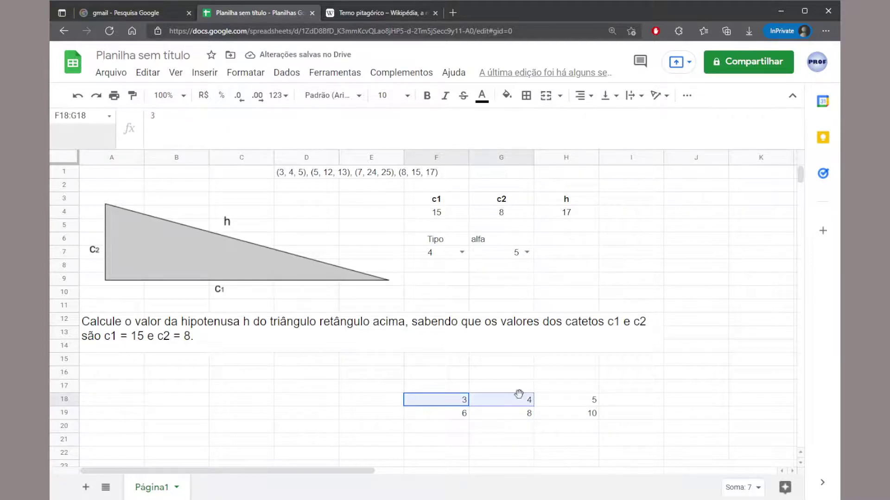
{"action": "left_click", "coordinate": [456, 428]}
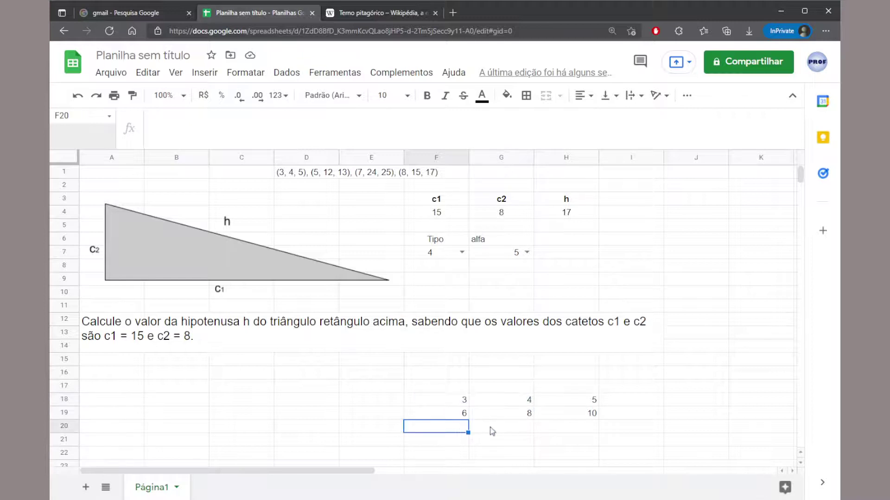
{"action": "type", "text": "9"}
{"action": "left_click", "coordinate": [492, 431]}
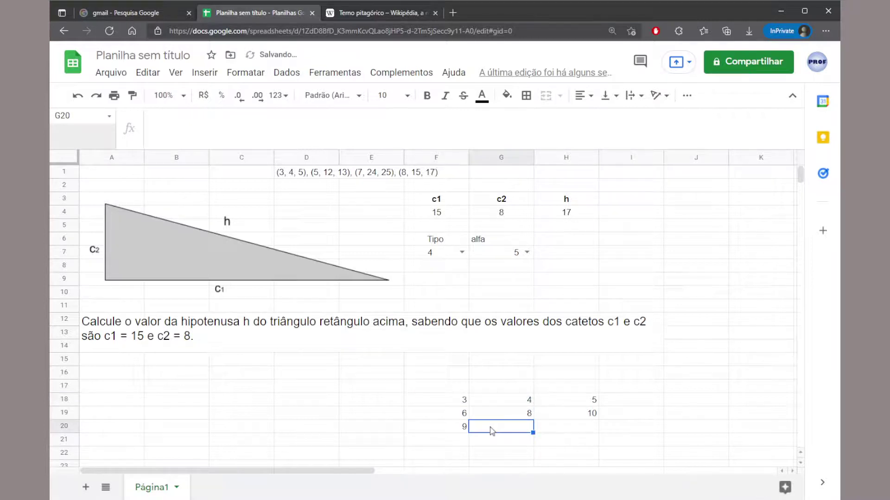
{"action": "type", "text": "12"}
{"action": "key", "text": "Tab"}
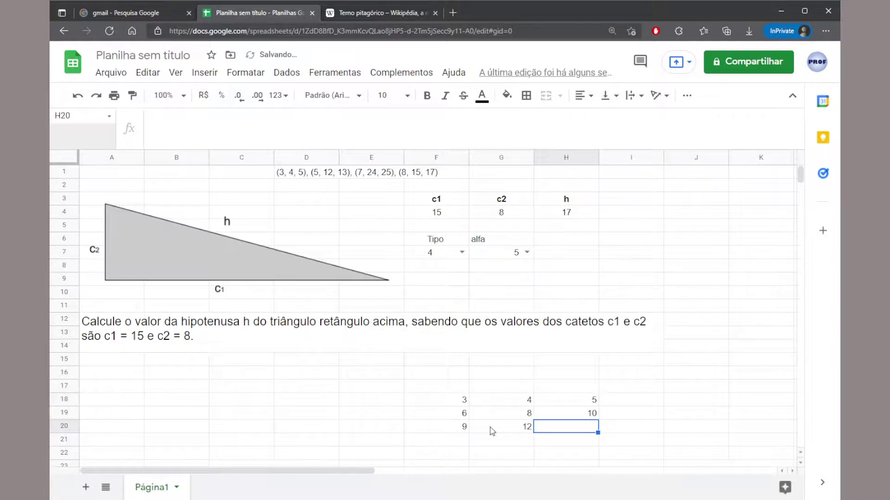
{"action": "left_click", "coordinate": [564, 414]}
{"action": "left_click_drag", "start_coordinate": [598, 420], "coordinate": [598, 432]}
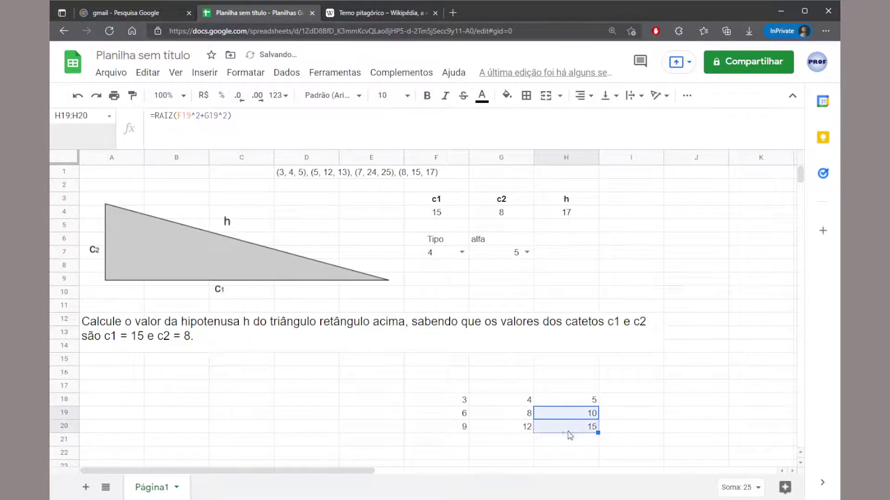
Step: Compare the values of row 18 with those of row 20, and review the c1, c2 and h formulas in row 4
{"action": "left_click", "coordinate": [461, 401]}
{"action": "left_click", "coordinate": [458, 428]}
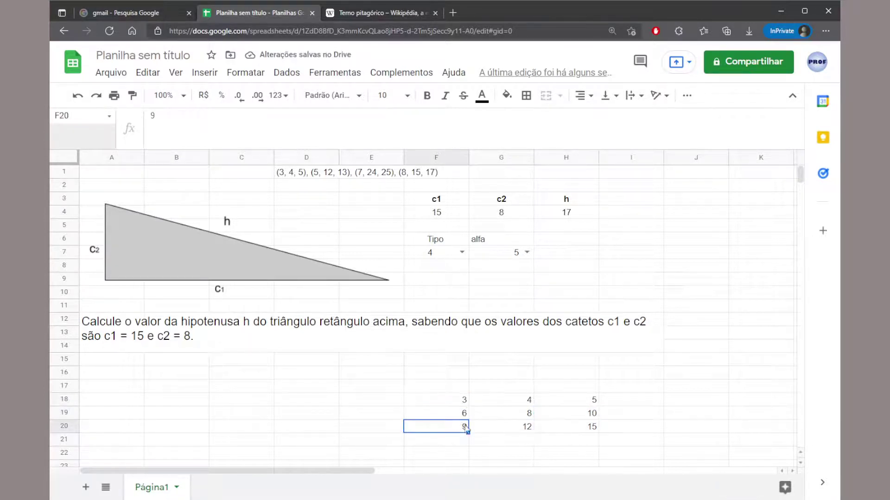
{"action": "left_click", "coordinate": [506, 399]}
{"action": "left_click", "coordinate": [523, 425]}
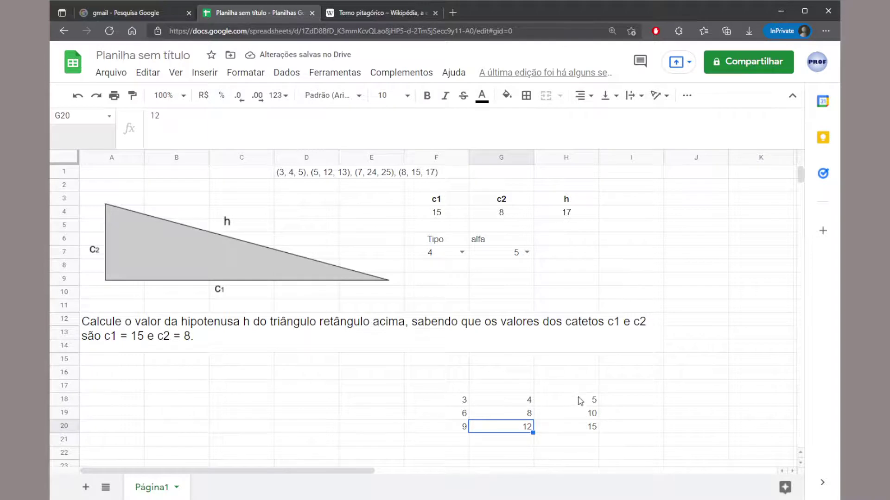
{"action": "left_click", "coordinate": [588, 401]}
{"action": "left_click", "coordinate": [587, 427]}
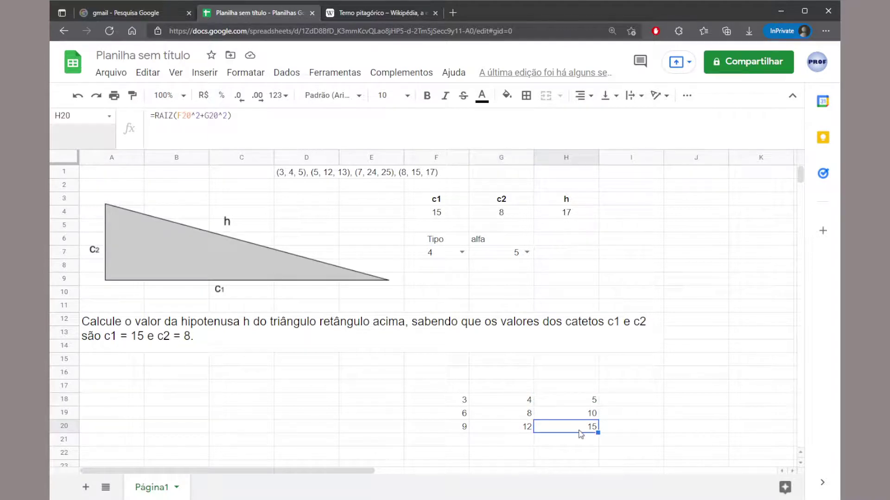
{"action": "left_click", "coordinate": [446, 215]}
{"action": "left_click", "coordinate": [483, 214]}
{"action": "left_click", "coordinate": [447, 215]}
{"action": "left_click", "coordinate": [491, 215]}
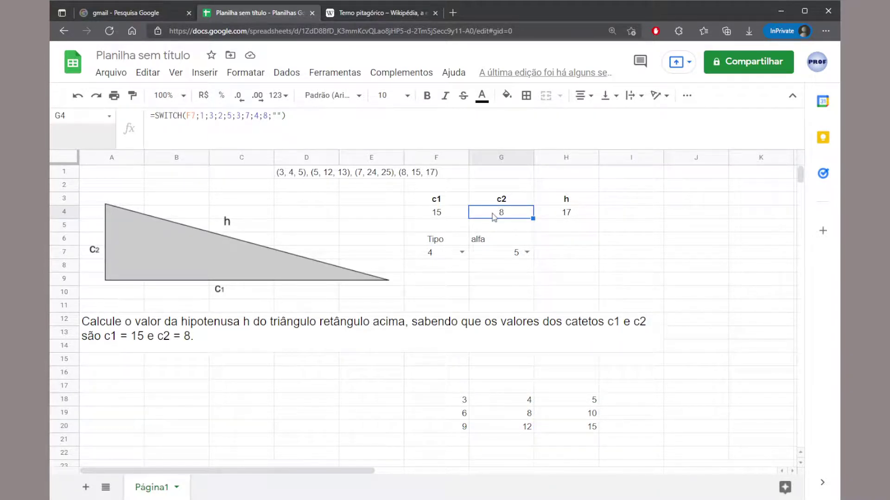
{"action": "left_click", "coordinate": [448, 218]}
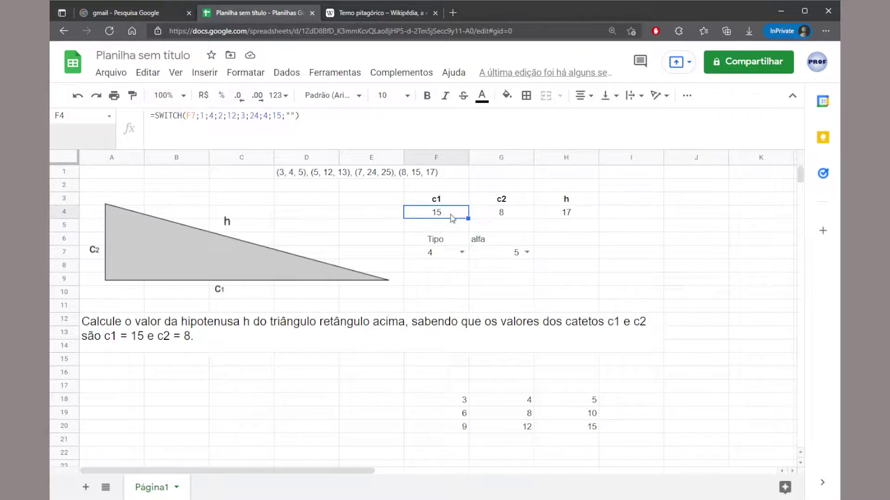
{"action": "left_click", "coordinate": [570, 218]}
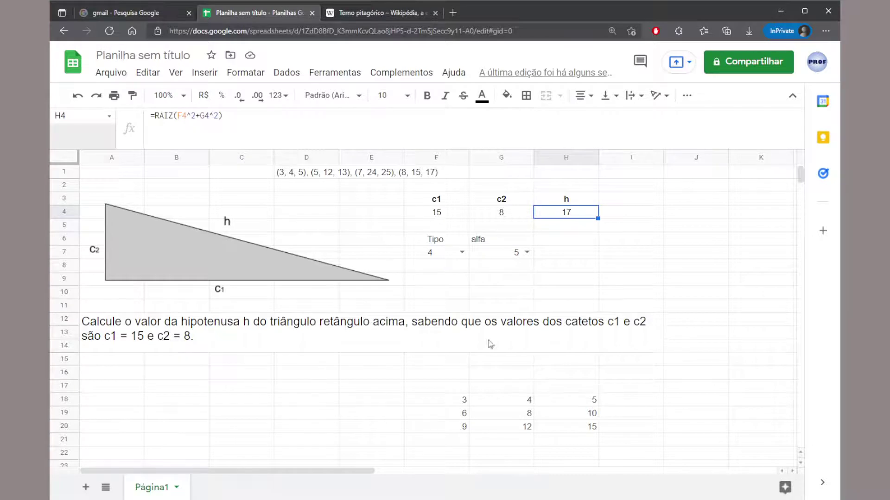
Step: Clear the trial triples by emptying the range F17:I21
{"action": "left_click_drag", "start_coordinate": [464, 388], "coordinate": [617, 446]}
{"action": "key", "text": "Delete"}
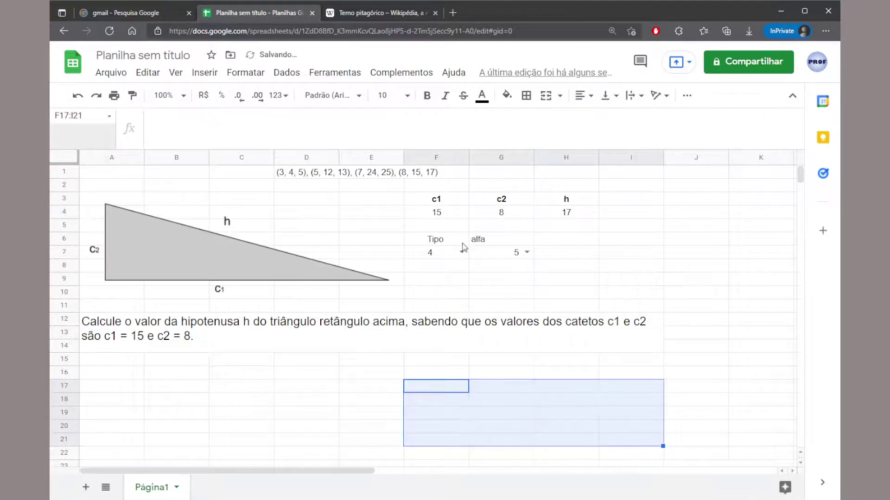
Step: Multiply the c1 SWITCH formula in F4 by the alfa value in G7
{"action": "left_click", "coordinate": [446, 214]}
{"action": "left_click_drag", "start_coordinate": [155, 122], "coordinate": [303, 116]}
{"action": "left_click", "coordinate": [309, 116]}
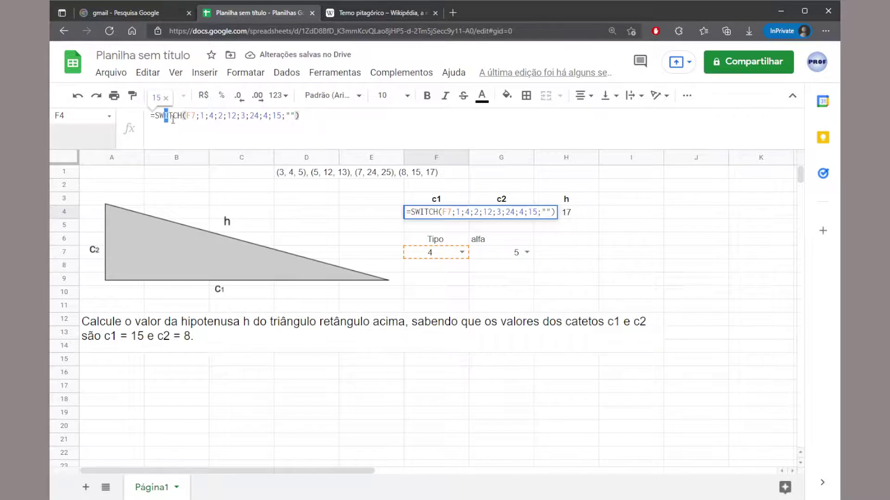
{"action": "left_click_drag", "start_coordinate": [166, 116], "coordinate": [300, 116]}
{"action": "left_click", "coordinate": [310, 117]}
{"action": "type", "text": "*"}
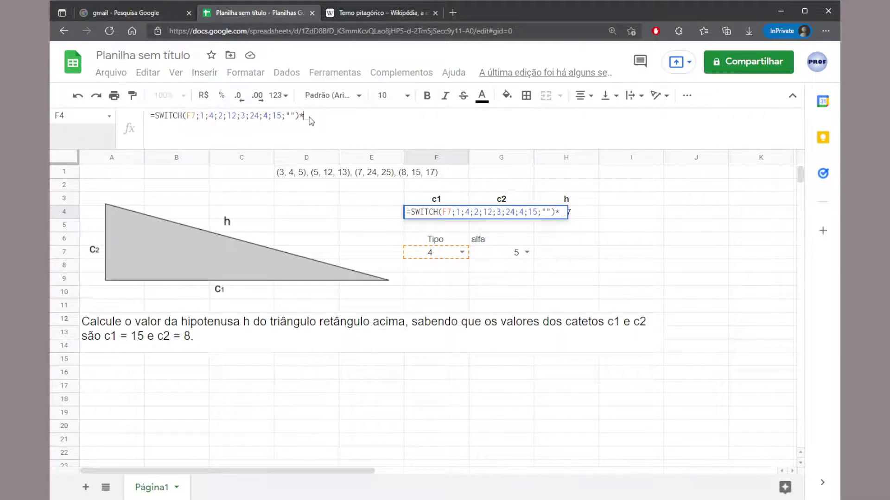
{"action": "left_click", "coordinate": [499, 250]}
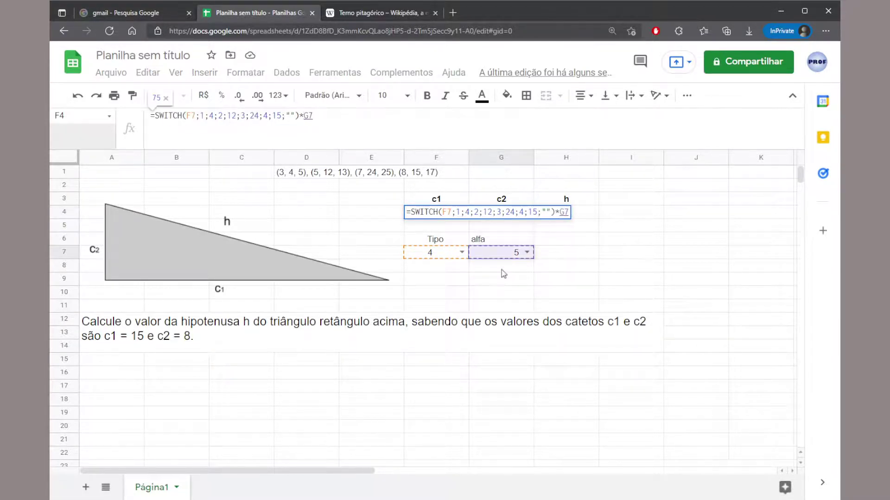
{"action": "key", "text": "Return"}
{"action": "key", "text": "Up"}
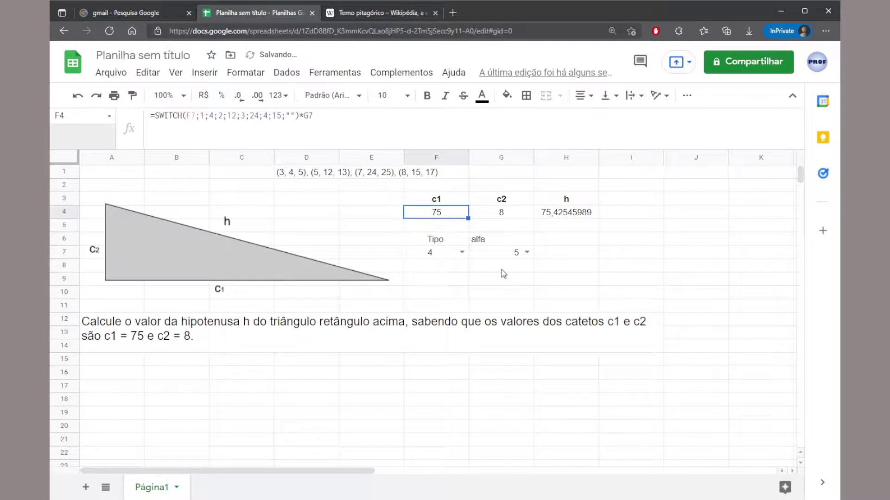
Step: Multiply the c2 SWITCH formula in G4 by the alfa value in G7
{"action": "left_click", "coordinate": [503, 214]}
{"action": "left_click", "coordinate": [329, 129]}
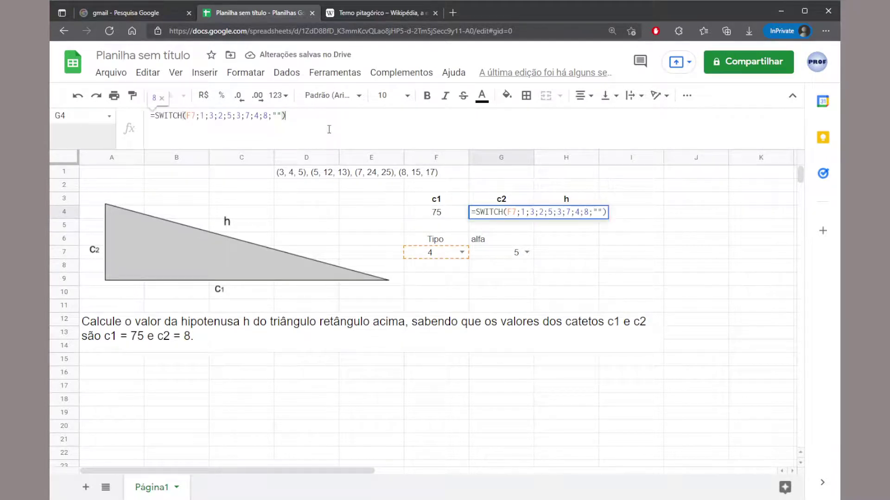
{"action": "type", "text": "*"}
{"action": "left_click", "coordinate": [488, 244]}
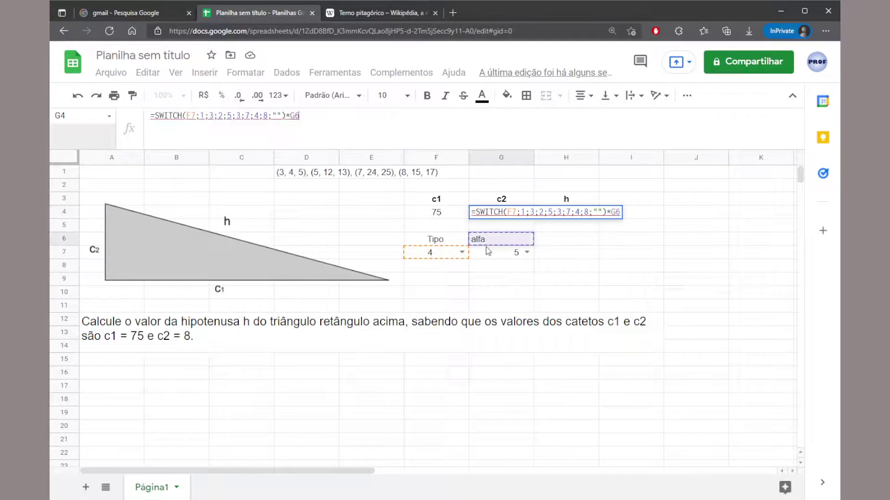
{"action": "left_click", "coordinate": [490, 254]}
{"action": "key", "text": "Return"}
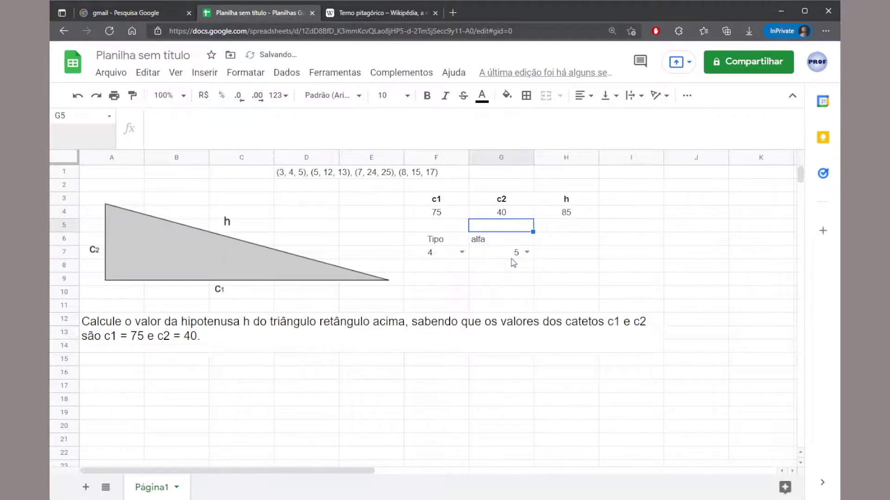
Step: Set alfa to 1 and compare c1, c2 and h with the triple (8, 15, 17) listed in D1
{"action": "left_click", "coordinate": [527, 252]}
{"action": "left_click", "coordinate": [507, 268]}
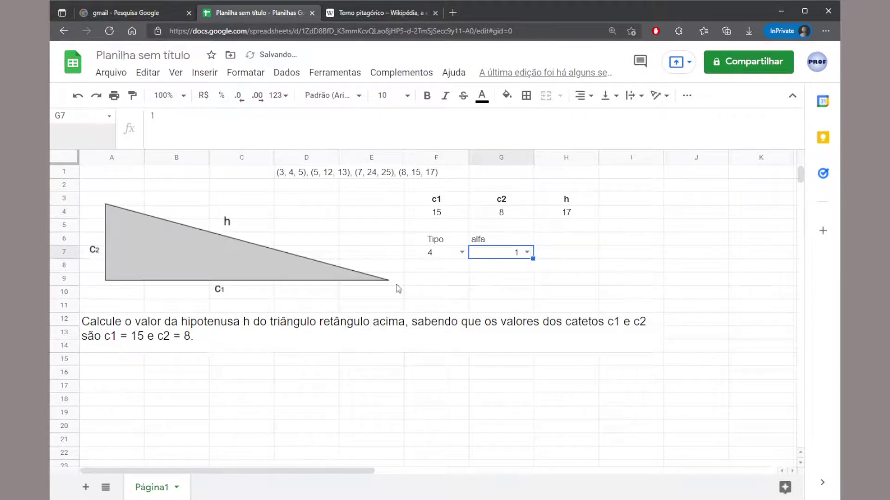
{"action": "left_click", "coordinate": [503, 218]}
{"action": "key", "text": "Left"}
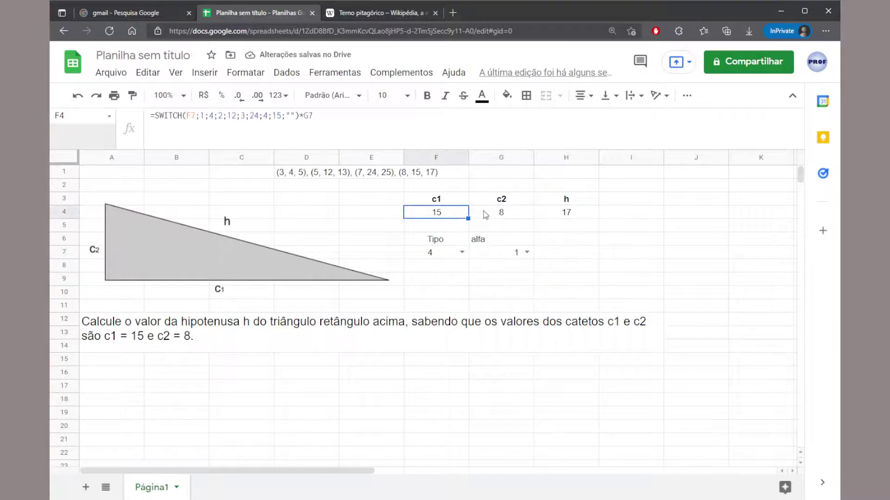
{"action": "left_click", "coordinate": [555, 214]}
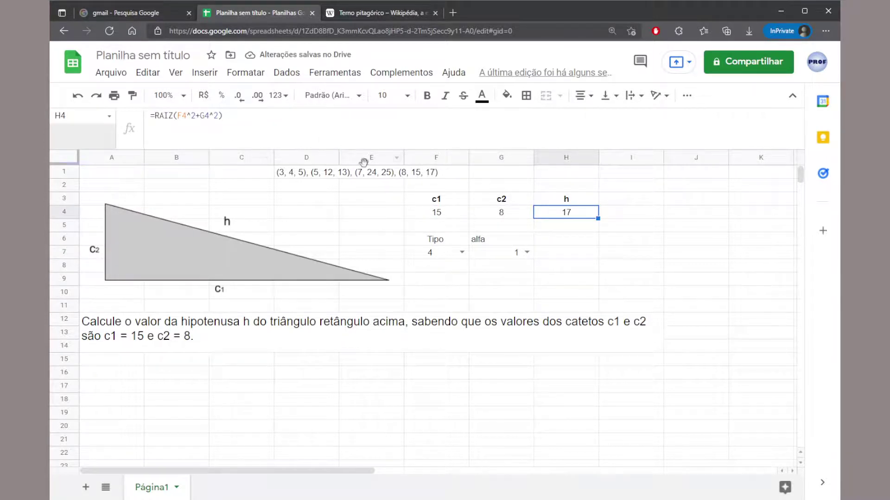
{"action": "left_click", "coordinate": [296, 174]}
{"action": "left_click_drag", "start_coordinate": [321, 116], "coordinate": [393, 118]}
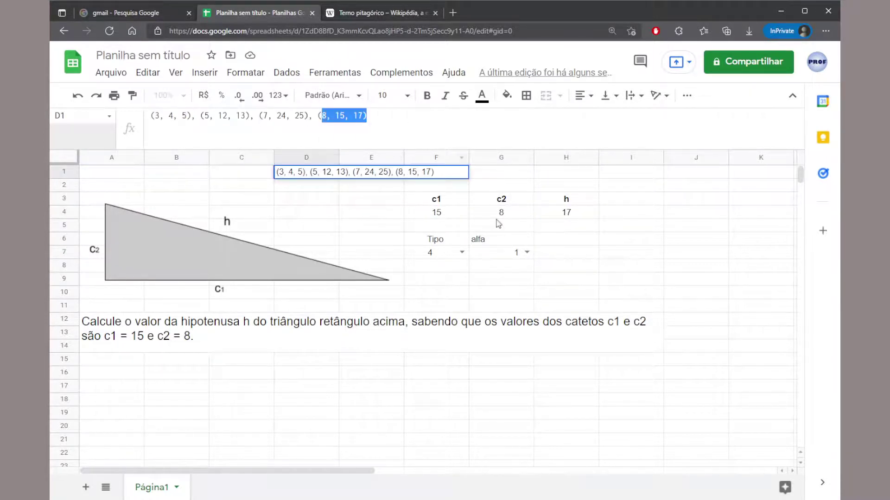
{"action": "key", "text": "Escape"}
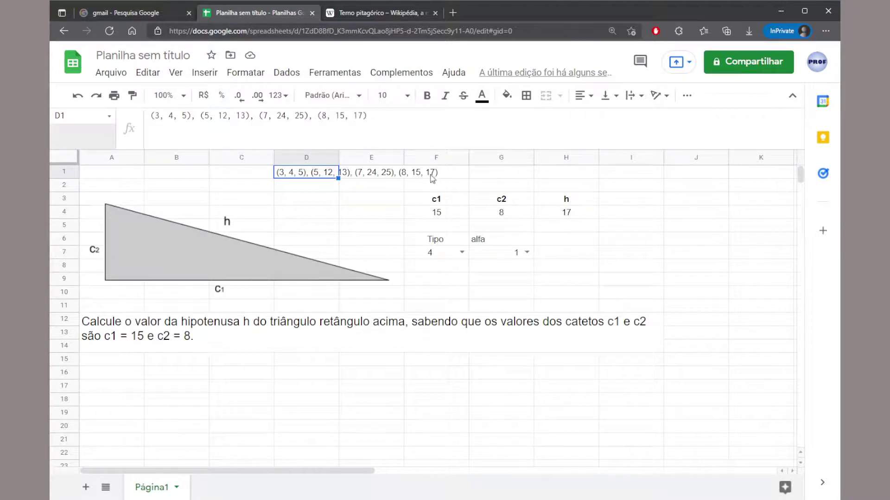
Step: Set alfa to 2 and check the scaled leg values c1 and c2 in row 4
{"action": "left_click", "coordinate": [526, 252]}
{"action": "left_click", "coordinate": [495, 284]}
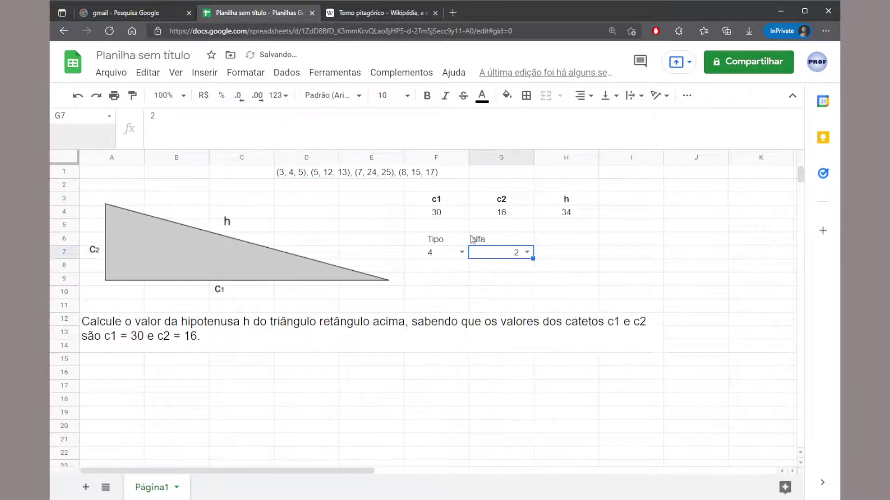
{"action": "left_click", "coordinate": [493, 214]}
{"action": "left_click", "coordinate": [455, 214]}
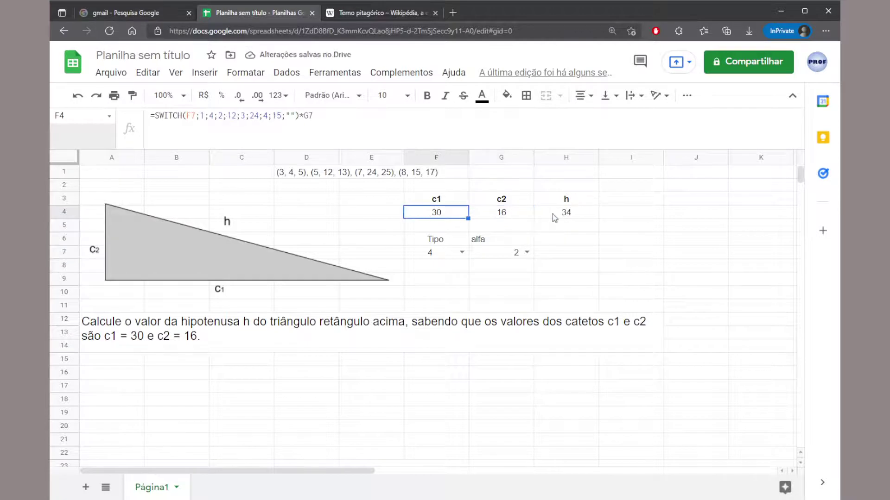
Step: Set alfa to 3 and check c1, c2, h and the leg values in the problem statement
{"action": "left_click", "coordinate": [562, 214]}
{"action": "left_click", "coordinate": [527, 251]}
{"action": "left_click", "coordinate": [502, 300]}
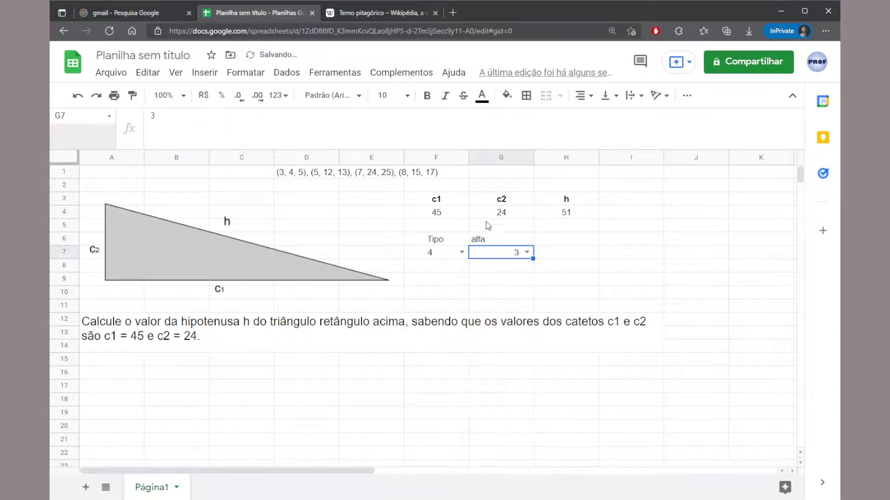
{"action": "left_click", "coordinate": [503, 213]}
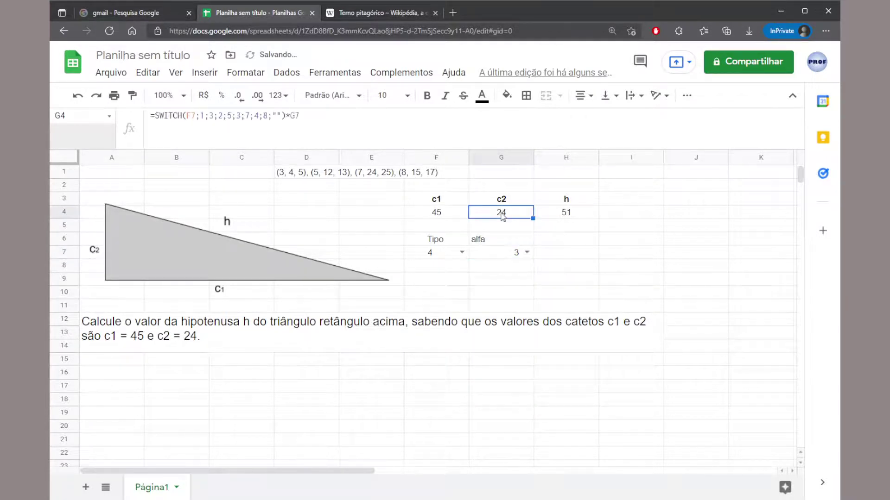
{"action": "left_click", "coordinate": [458, 217]}
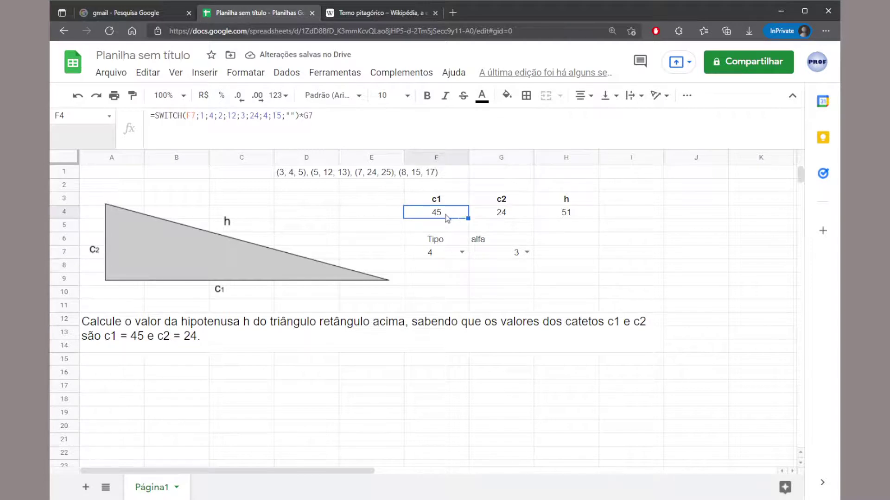
{"action": "left_click", "coordinate": [549, 214]}
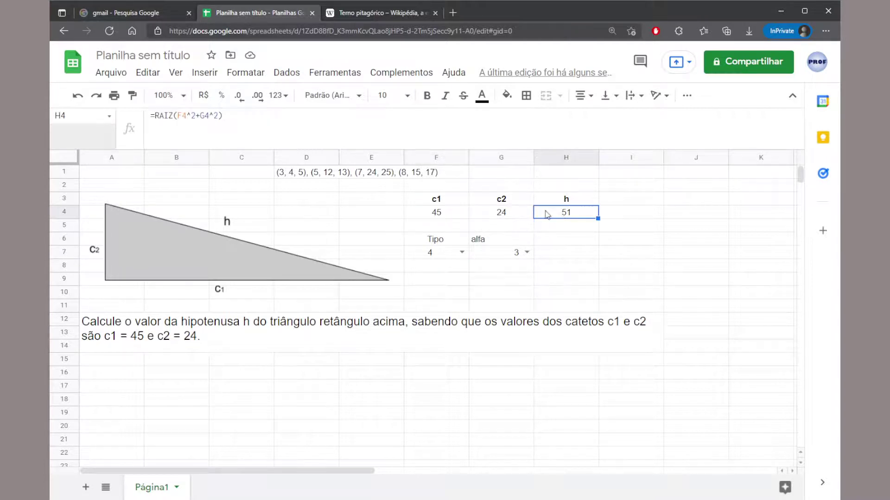
{"action": "left_click", "coordinate": [196, 332]}
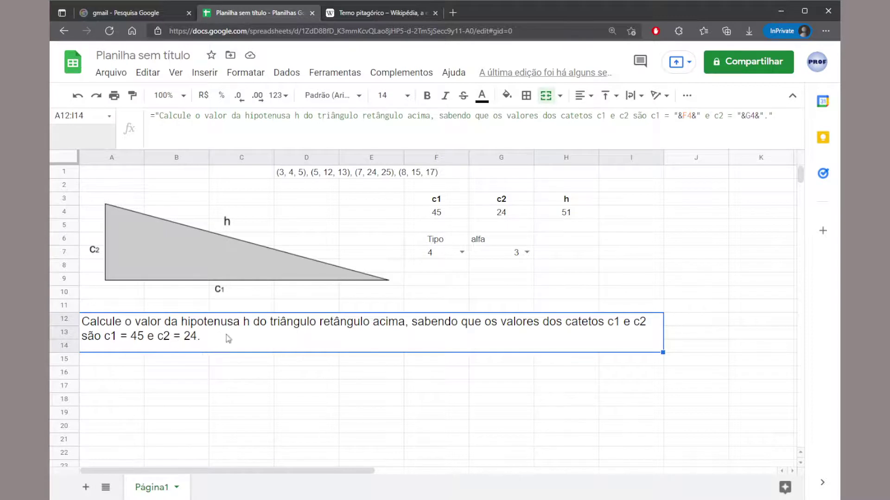
Step: Set Tipo to 1 and alfa to 1, checking the leg values in the problem statement
{"action": "left_click", "coordinate": [461, 252]}
{"action": "left_click", "coordinate": [434, 269]}
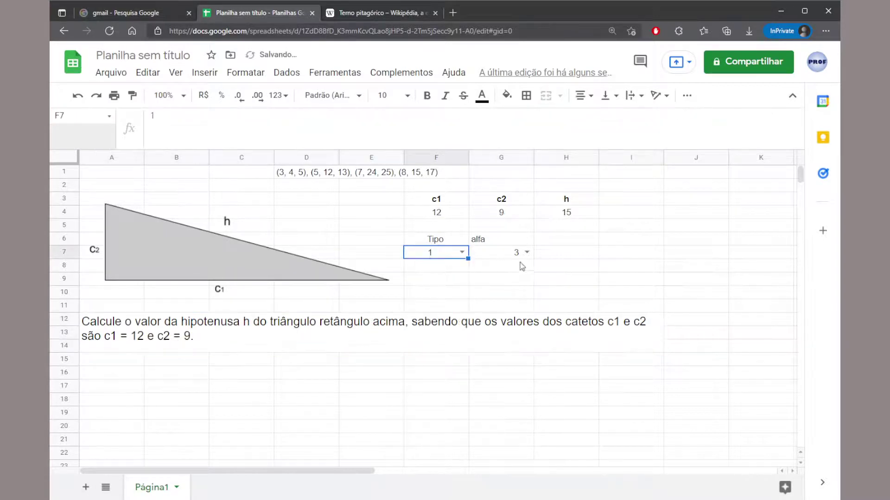
{"action": "left_click", "coordinate": [526, 252]}
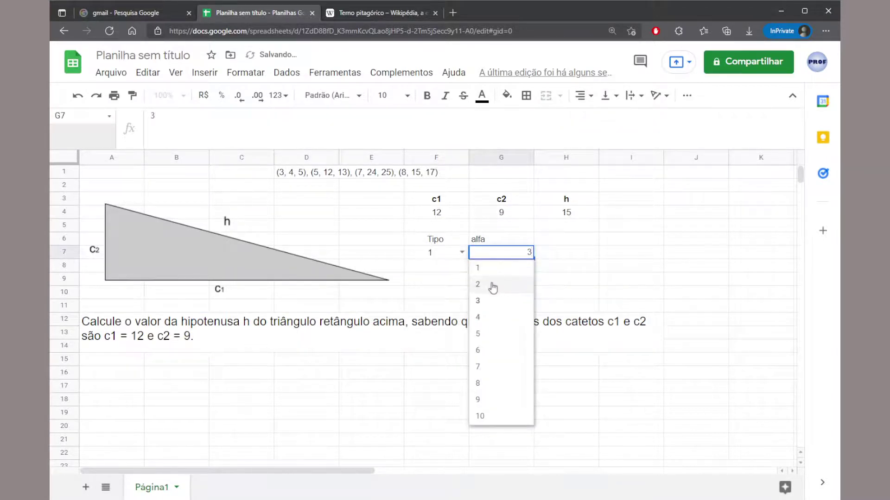
{"action": "left_click", "coordinate": [491, 285]}
{"action": "left_click", "coordinate": [526, 252]}
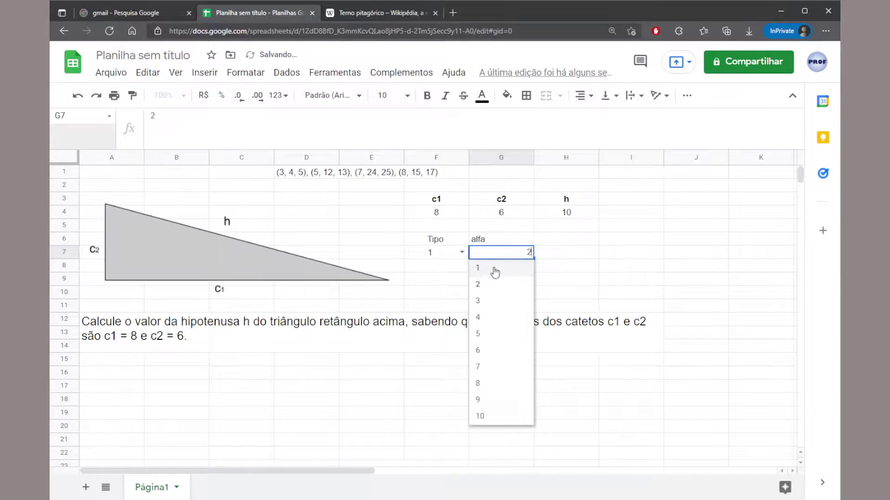
{"action": "left_click", "coordinate": [491, 269]}
{"action": "left_click", "coordinate": [203, 343]}
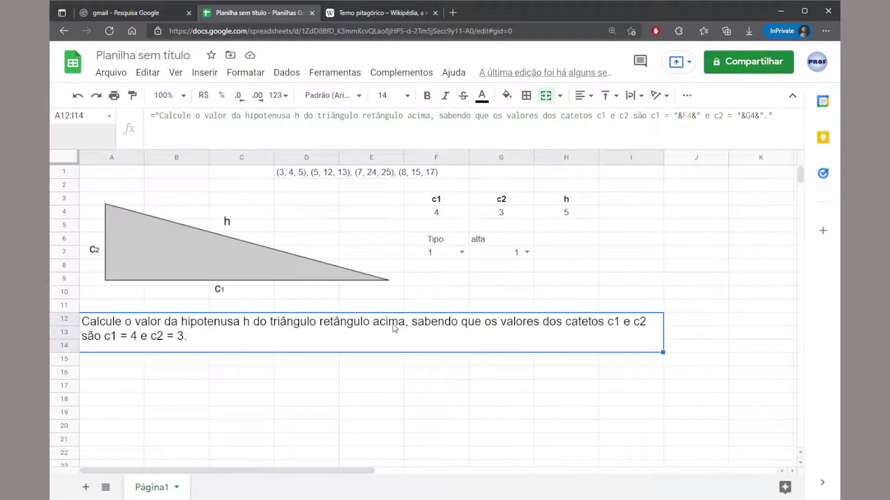
Step: Enter the label "alternativas" in A16 below the problem statement
{"action": "left_click", "coordinate": [113, 372]}
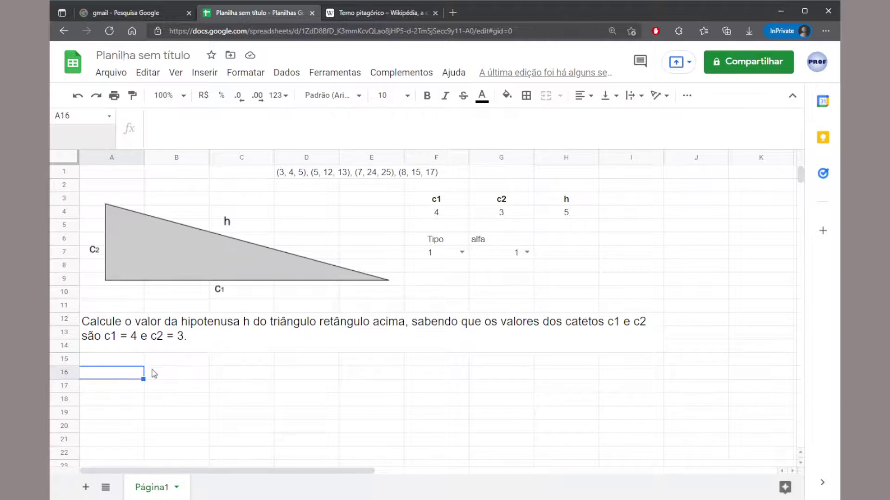
{"action": "type", "text": "e"}
{"action": "type", "text": "lternativas"}
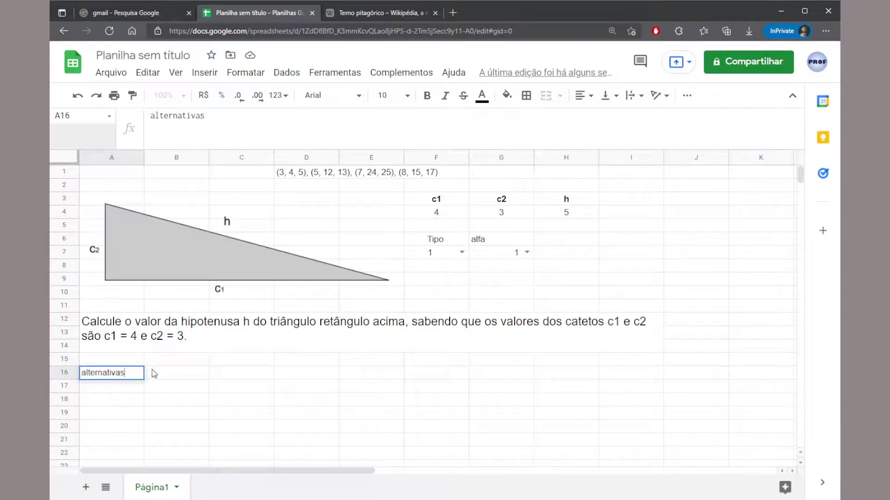
{"action": "key", "text": "Tab"}
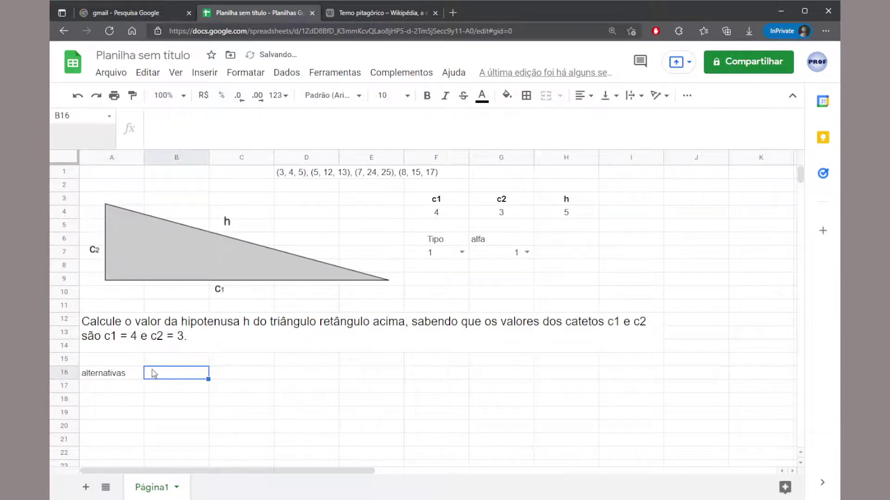
Step: List the answer option letters a, b, c, d and e down cells B16 to B20
{"action": "type", "text": "a"}
{"action": "key", "text": "Return"}
{"action": "type", "text": "b"}
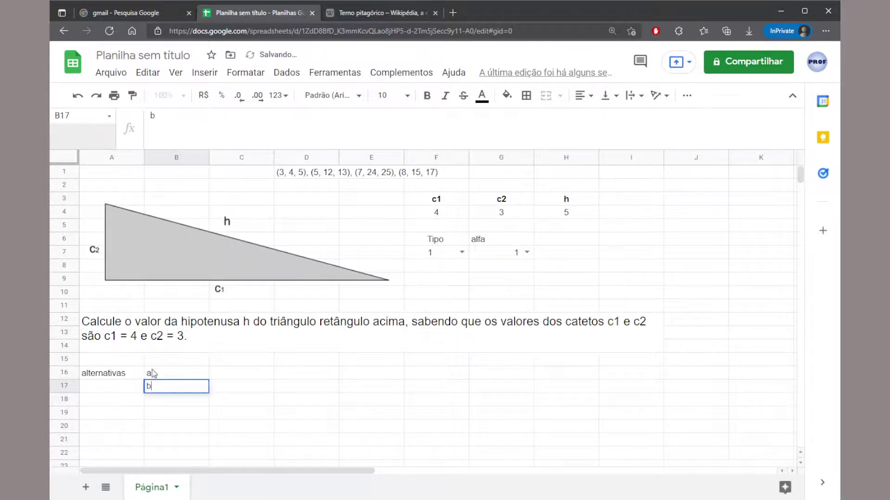
{"action": "key", "text": "Return"}
{"action": "type", "text": "c"}
{"action": "key", "text": "Return"}
{"action": "type", "text": "d"}
{"action": "key", "text": "Return"}
{"action": "type", "text": "e"}
{"action": "key", "text": "Return"}
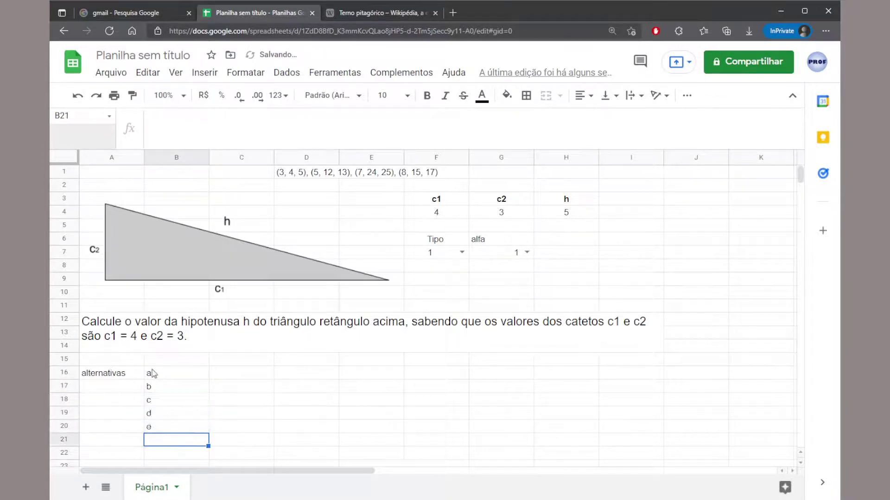
Step: Enter the formula =F4+G4 in C16 so option a gives the sum of the two legs
{"action": "key", "text": "Up"}
{"action": "key", "text": "Up"}
{"action": "key", "text": "Up"}
{"action": "key", "text": "Up"}
{"action": "key", "text": "Up"}
{"action": "key", "text": "Right"}
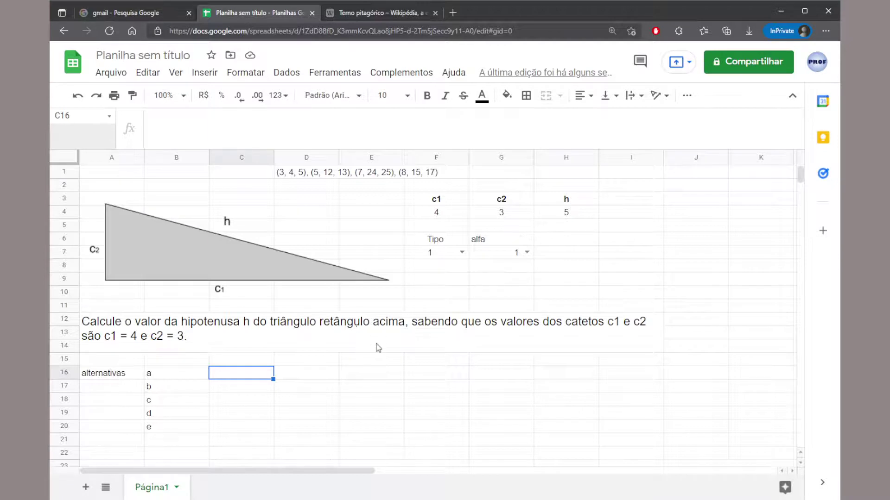
{"action": "left_click", "coordinate": [453, 216]}
{"action": "left_click", "coordinate": [491, 218]}
{"action": "left_click", "coordinate": [456, 220]}
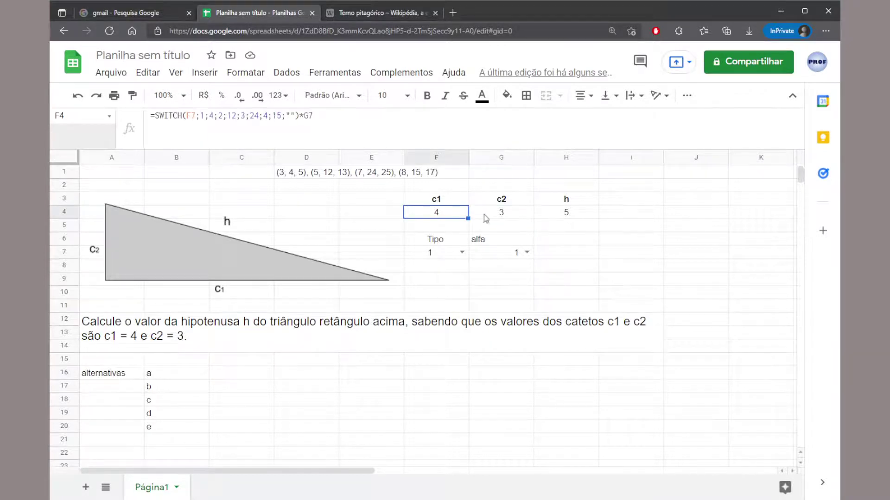
{"action": "left_click", "coordinate": [490, 218]}
{"action": "left_click", "coordinate": [232, 373]}
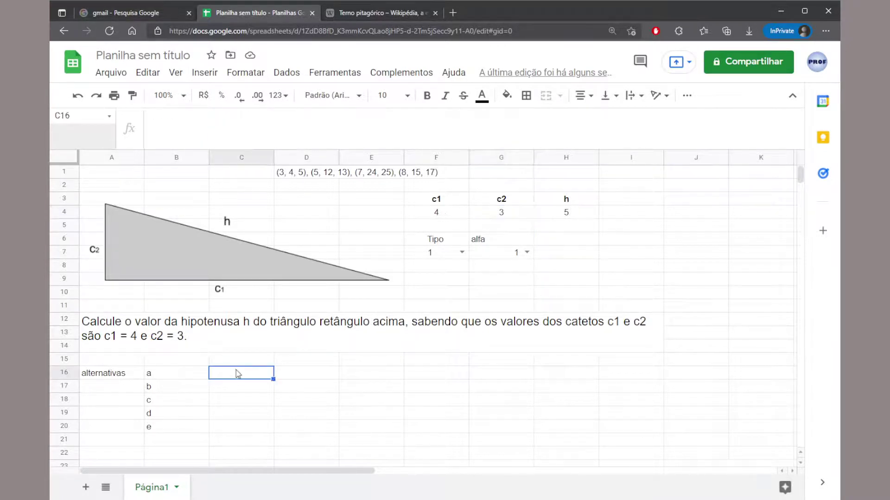
{"action": "type", "text": "="}
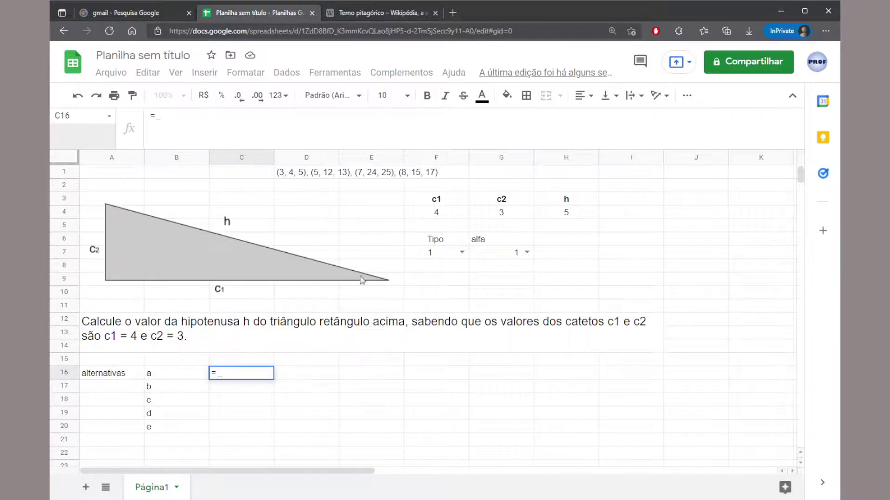
{"action": "left_click", "coordinate": [453, 215]}
{"action": "type", "text": "+"}
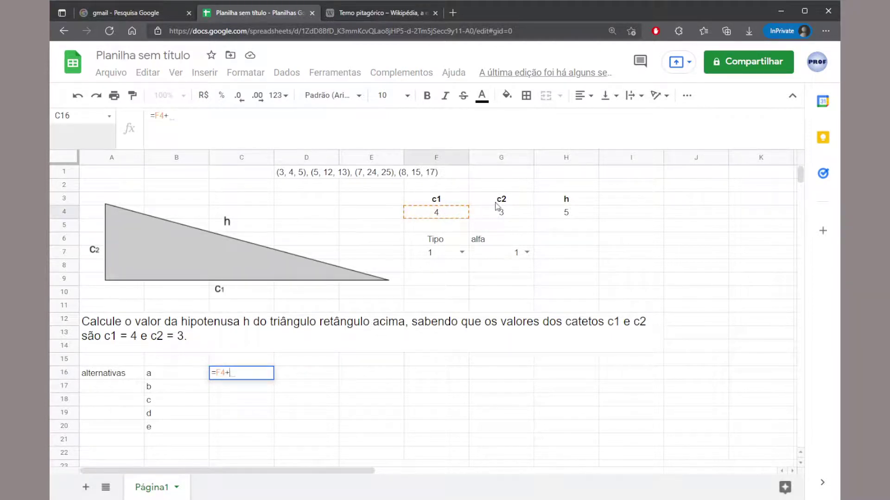
{"action": "left_click", "coordinate": [499, 214]}
{"action": "key", "text": "Return"}
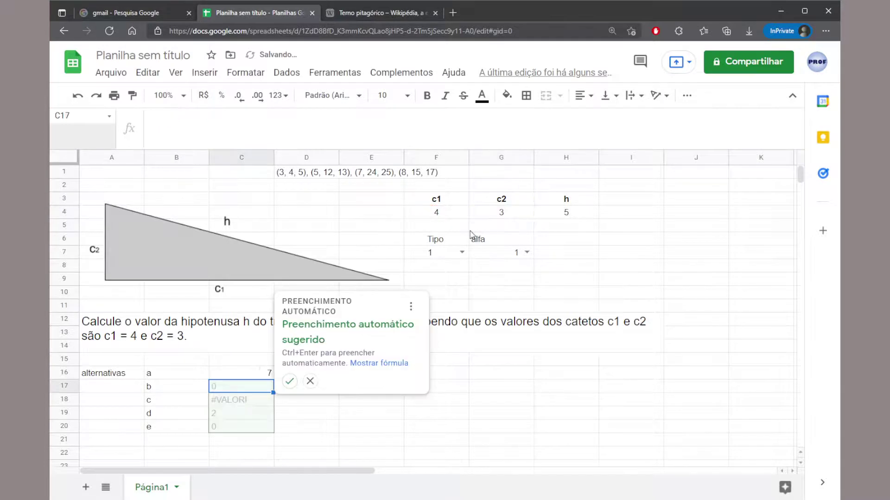
{"action": "left_click", "coordinate": [247, 374]}
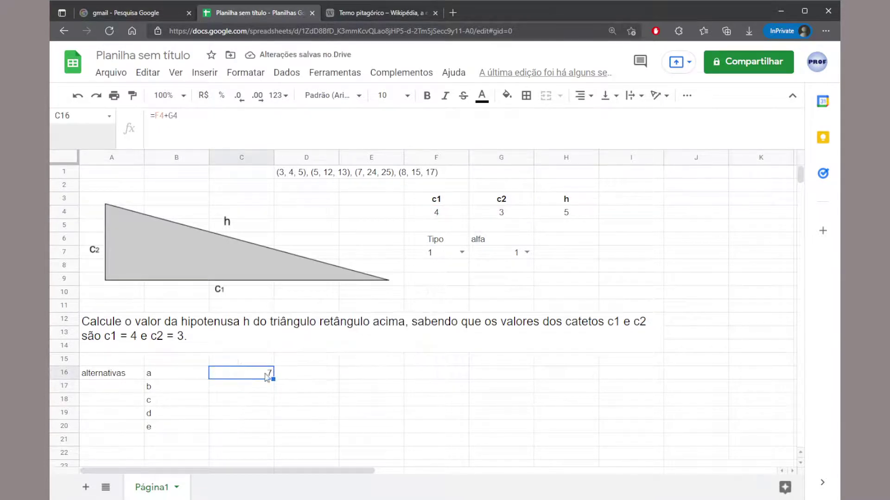
Step: Delete the option letter e from B20
{"action": "left_click", "coordinate": [244, 392]}
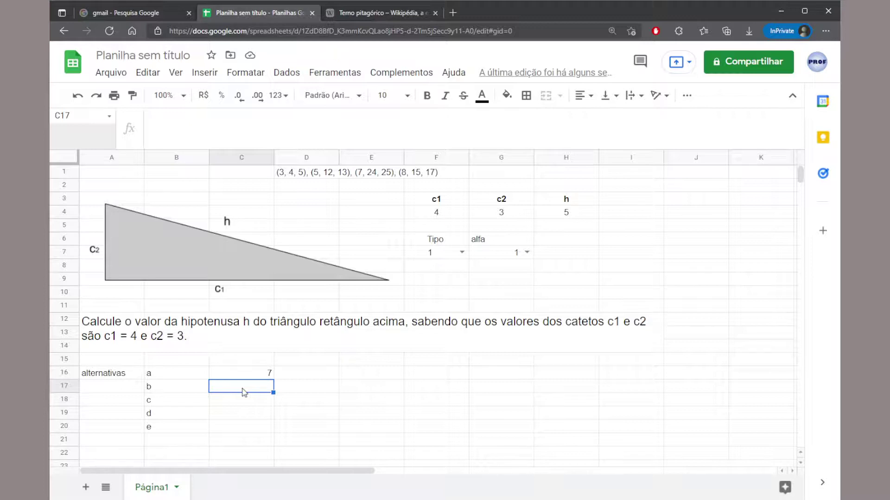
{"action": "key", "text": "Down"}
{"action": "key", "text": "Down"}
{"action": "key", "text": "Left"}
{"action": "key", "text": "Down"}
{"action": "key", "text": "Delete"}
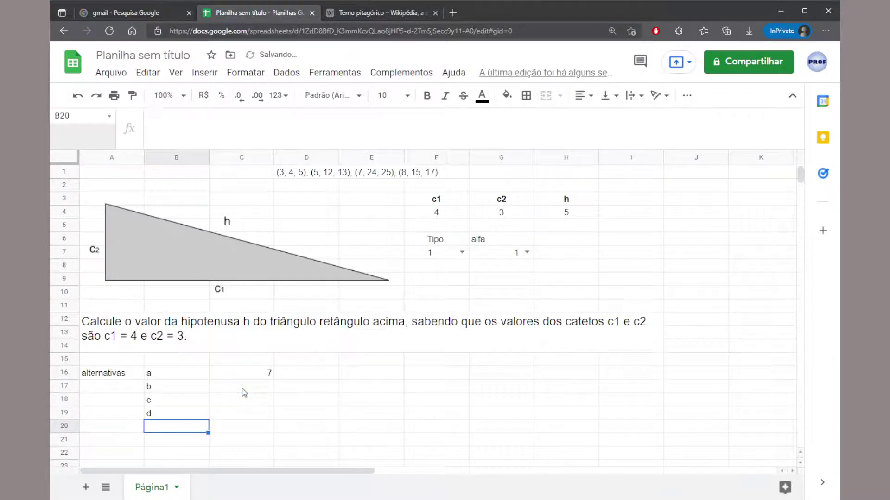
Step: Enter the formula =H4+1 in C17 so option b is the hypotenuse plus one, and check it against H4
{"action": "key", "text": "Up"}
{"action": "key", "text": "Up"}
{"action": "key", "text": "Up"}
{"action": "key", "text": "Right"}
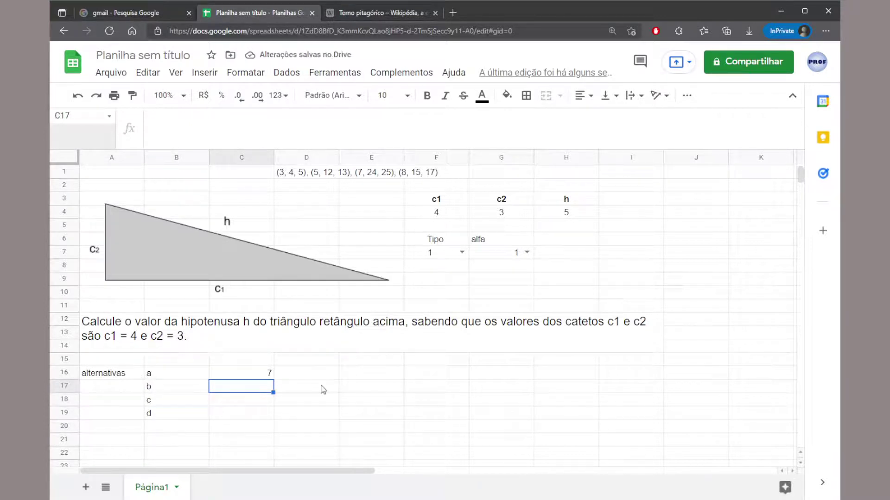
{"action": "type", "text": "="}
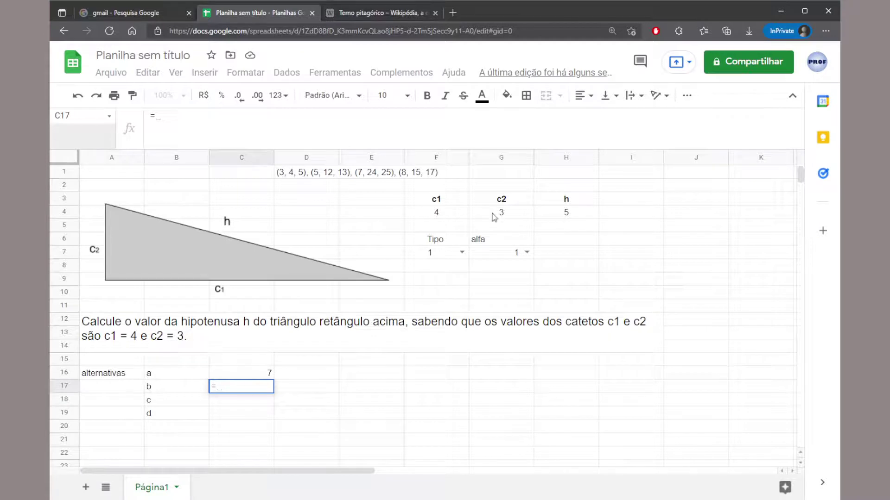
{"action": "left_click", "coordinate": [562, 215]}
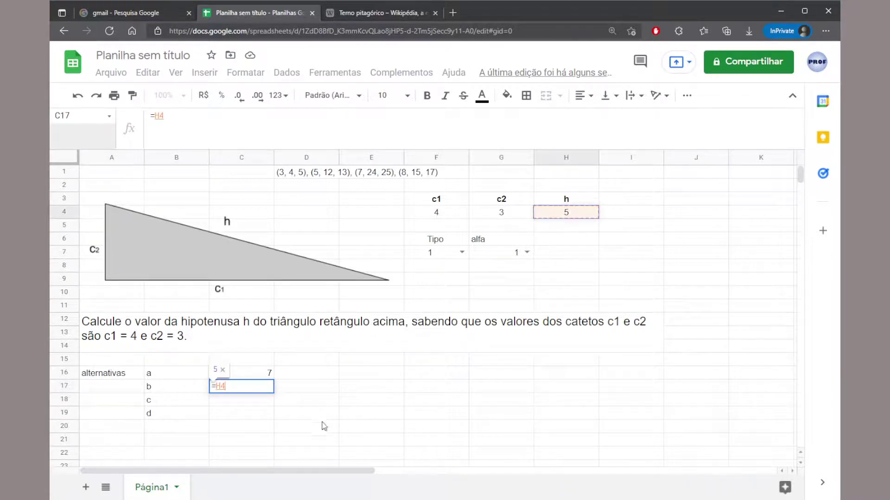
{"action": "type", "text": "+1"}
{"action": "key", "text": "Return"}
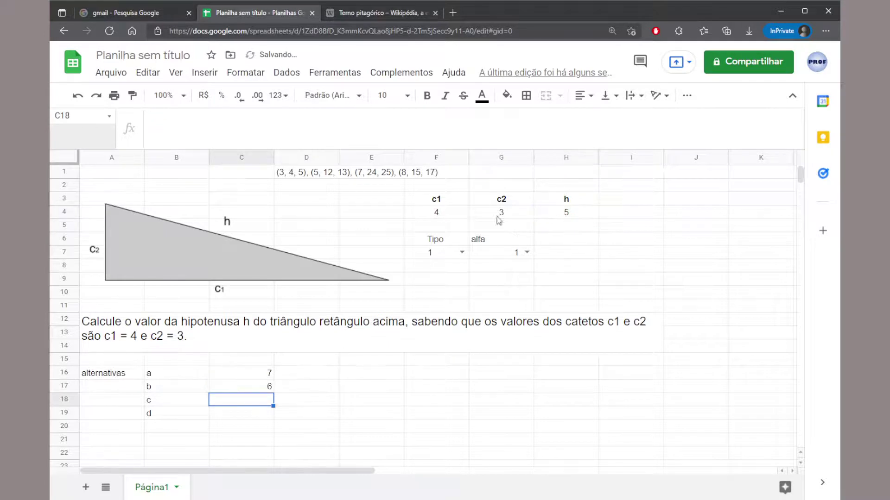
{"action": "left_click", "coordinate": [230, 390]}
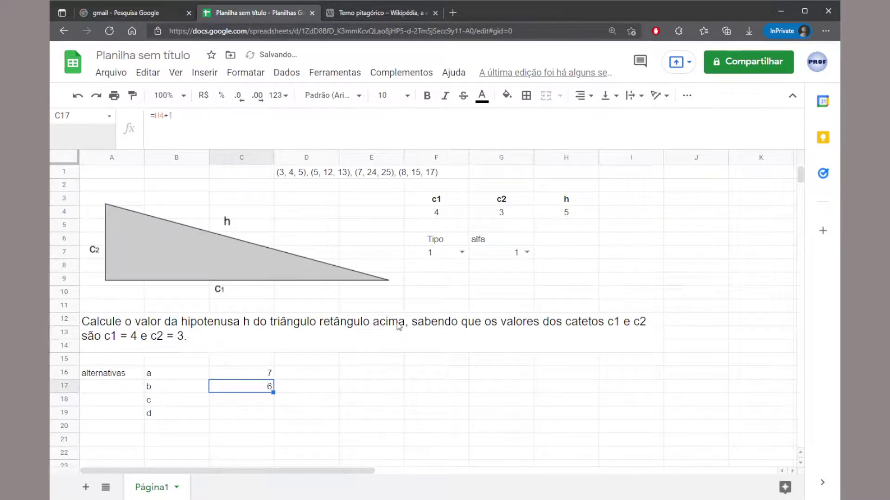
{"action": "left_click", "coordinate": [559, 217]}
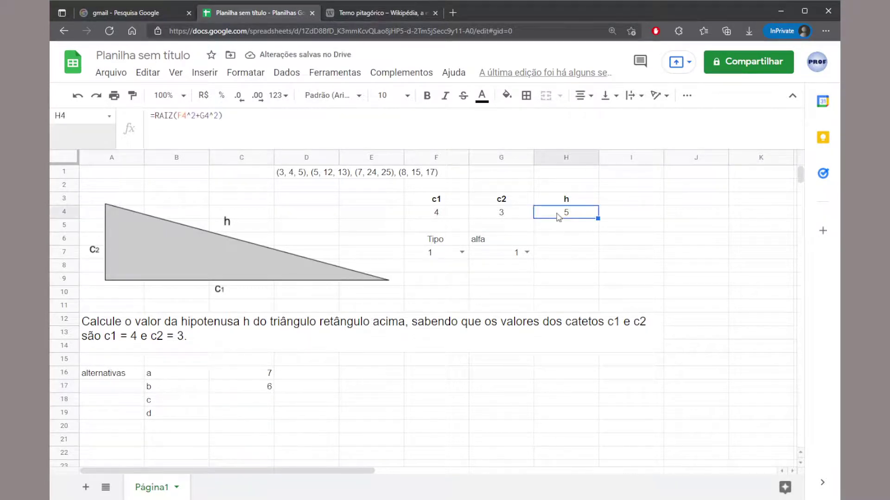
{"action": "left_click", "coordinate": [227, 388]}
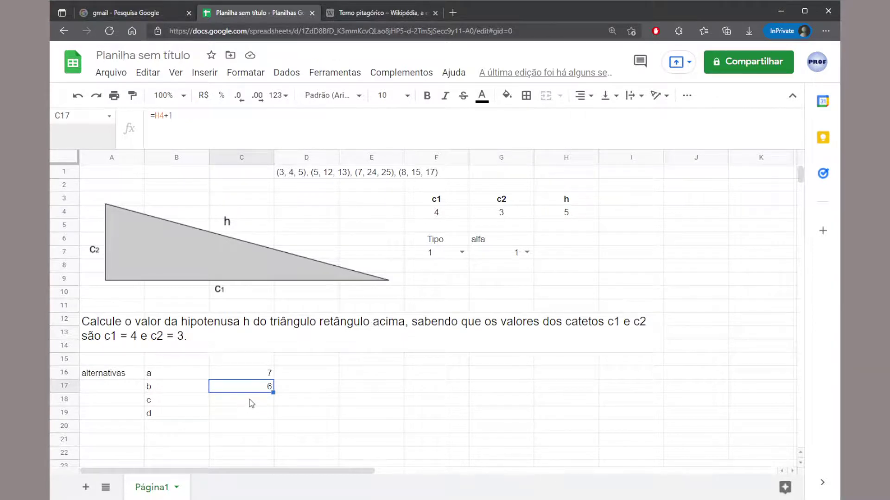
Step: Enter the formula =H4 in C18 so option c gives the correct hypotenuse value
{"action": "left_click", "coordinate": [250, 401]}
{"action": "type", "text": "="}
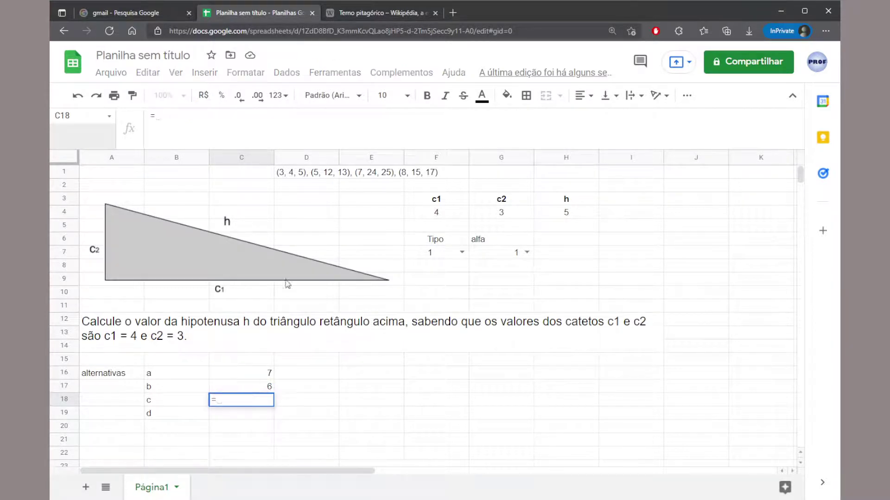
{"action": "left_click", "coordinate": [552, 214]}
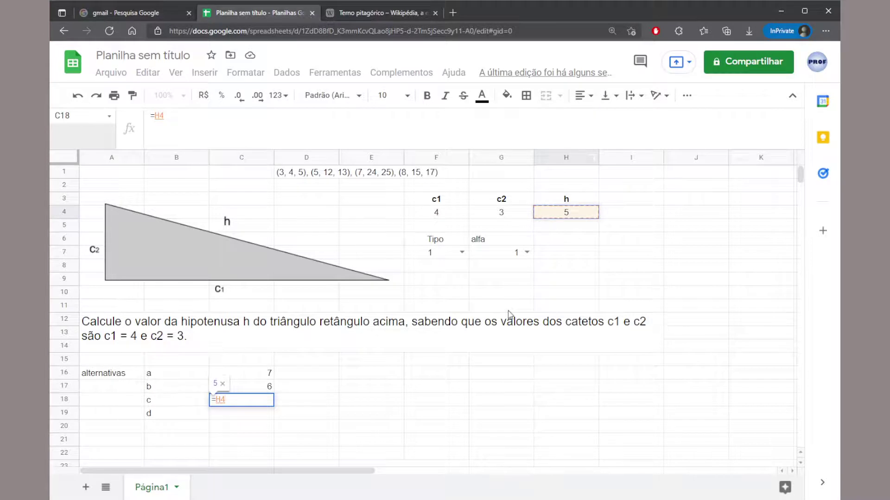
{"action": "key", "text": "Return"}
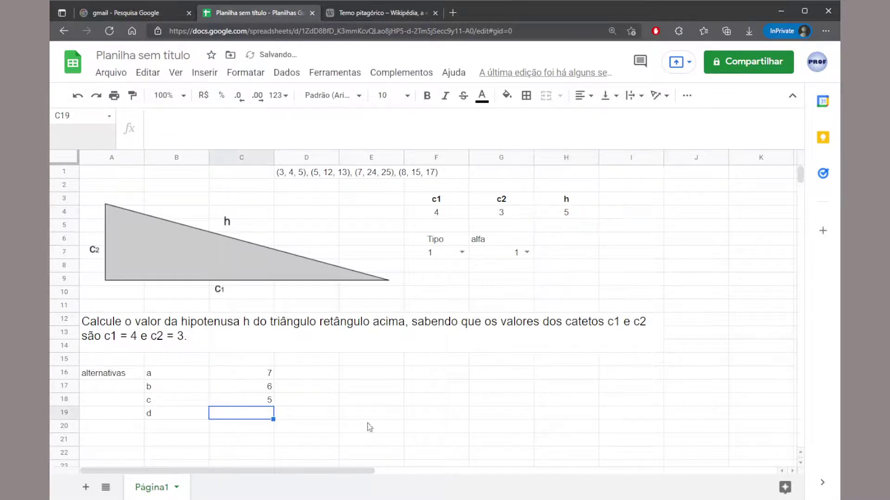
{"action": "left_click", "coordinate": [239, 399]}
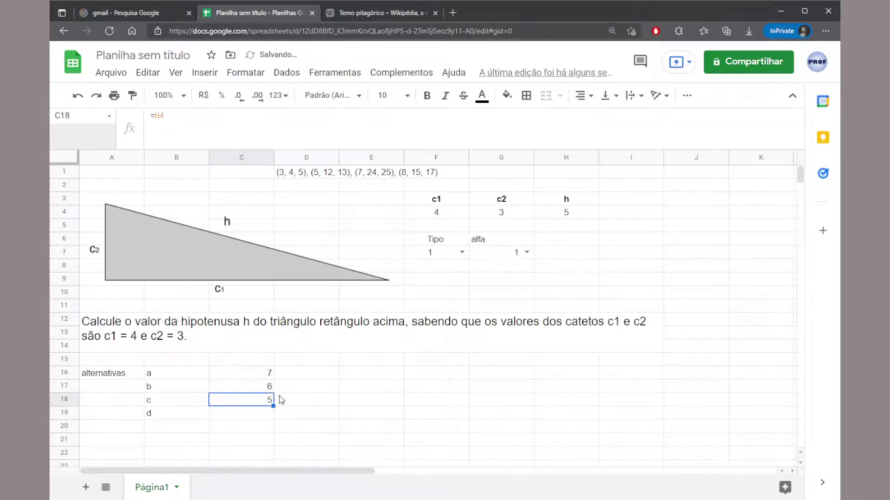
{"action": "left_click", "coordinate": [247, 413]}
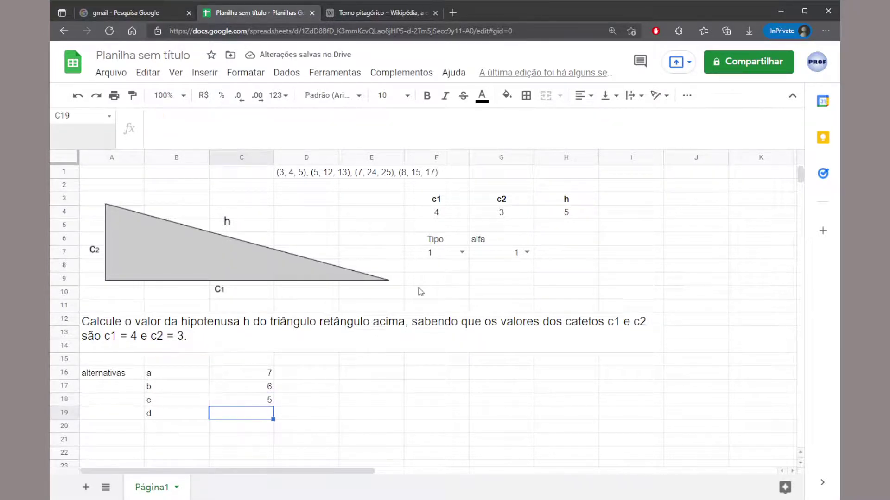
Step: Compare the leg values in F4 and G4, then enter =RAIZ(F4^2 - G4^2) in C19 for option d
{"action": "left_click", "coordinate": [449, 215]}
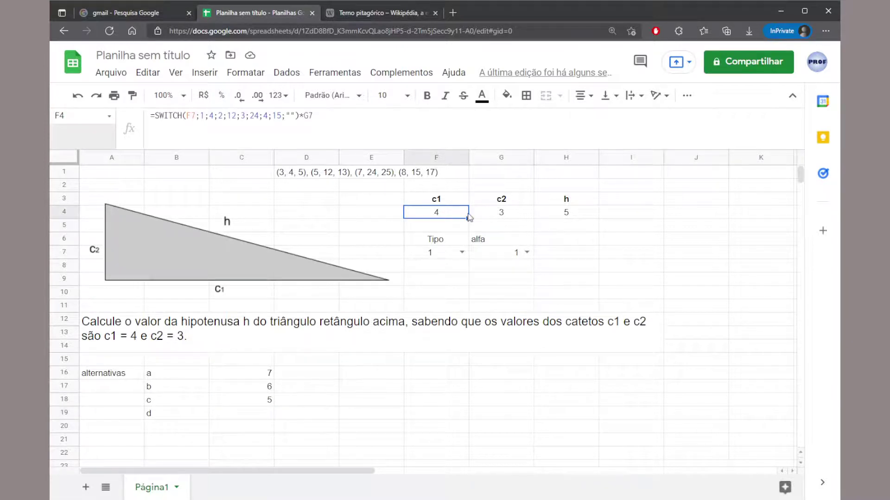
{"action": "left_click", "coordinate": [494, 214]}
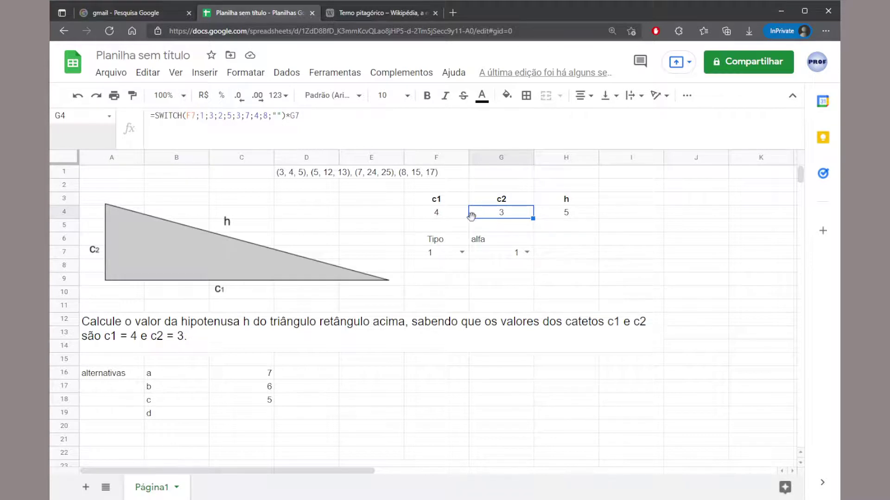
{"action": "left_click", "coordinate": [451, 216]}
{"action": "left_click", "coordinate": [496, 215]}
{"action": "left_click", "coordinate": [436, 217]}
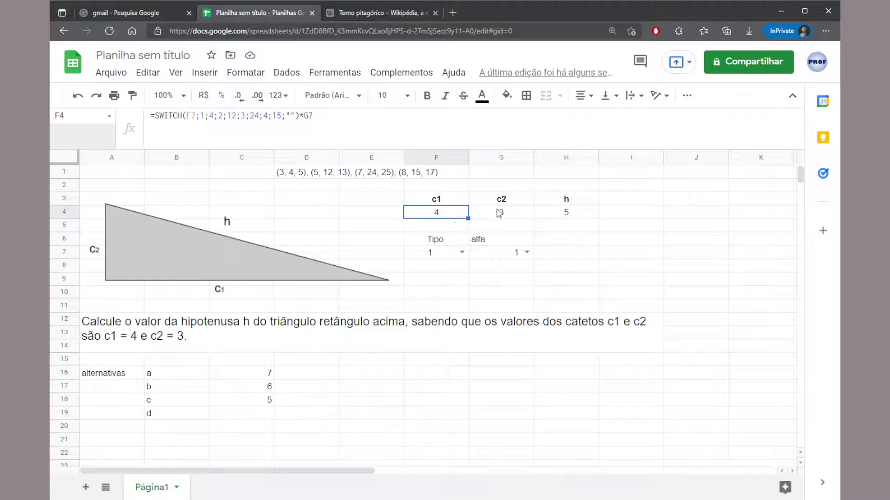
{"action": "left_click", "coordinate": [512, 215]}
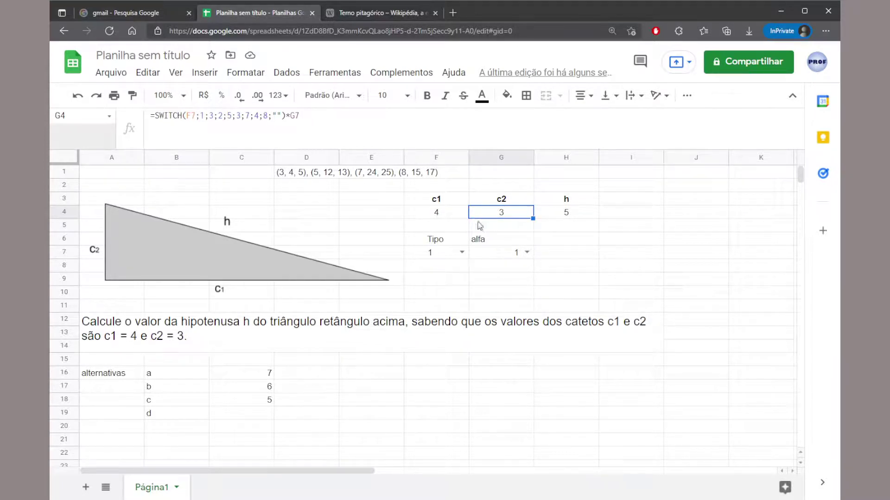
{"action": "left_click", "coordinate": [248, 416]}
{"action": "type", "text": "="}
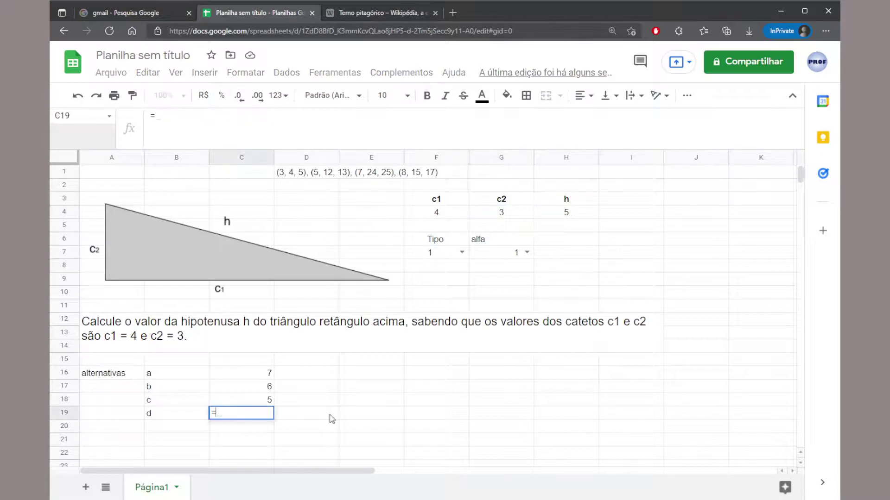
{"action": "type", "text": "RAIZ("}
{"action": "left_click", "coordinate": [442, 215]}
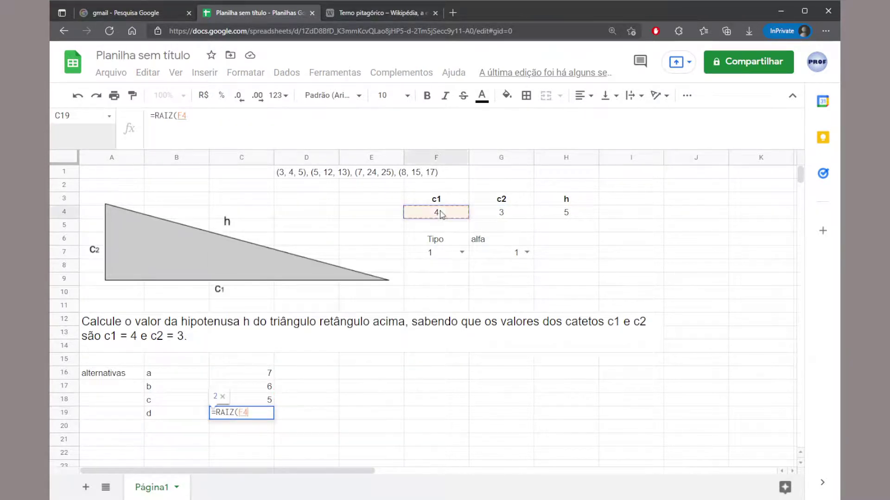
{"action": "type", "text": "^2 -"}
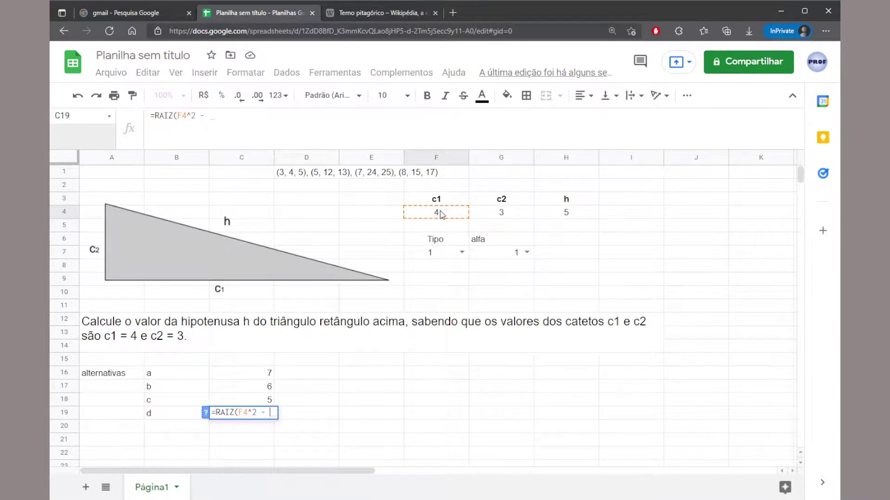
{"action": "left_click", "coordinate": [488, 217]}
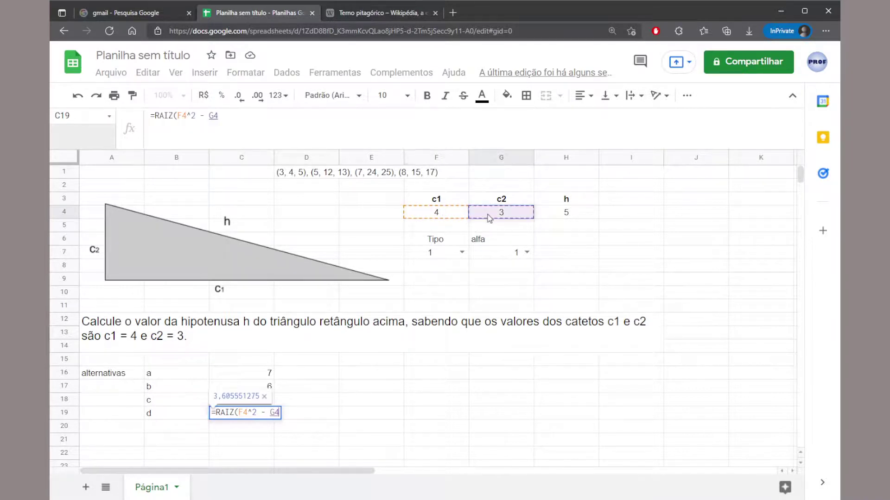
{"action": "type", "text": "^2"}
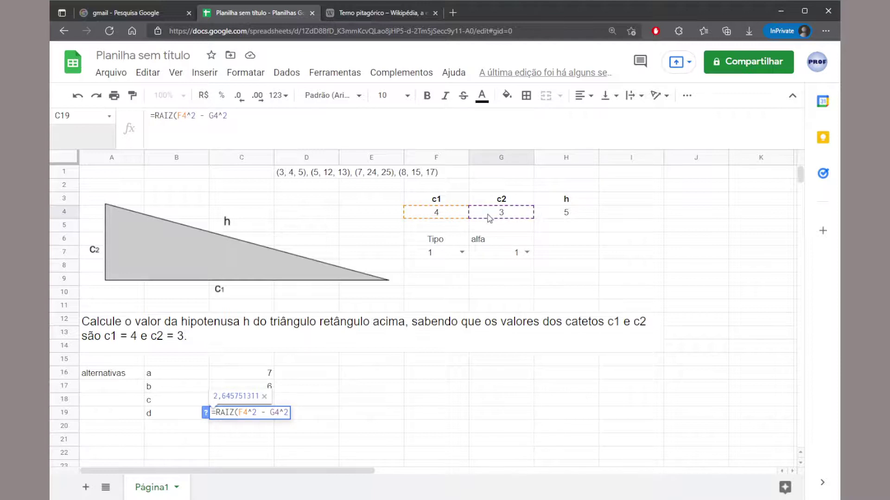
{"action": "key", "text": "Return"}
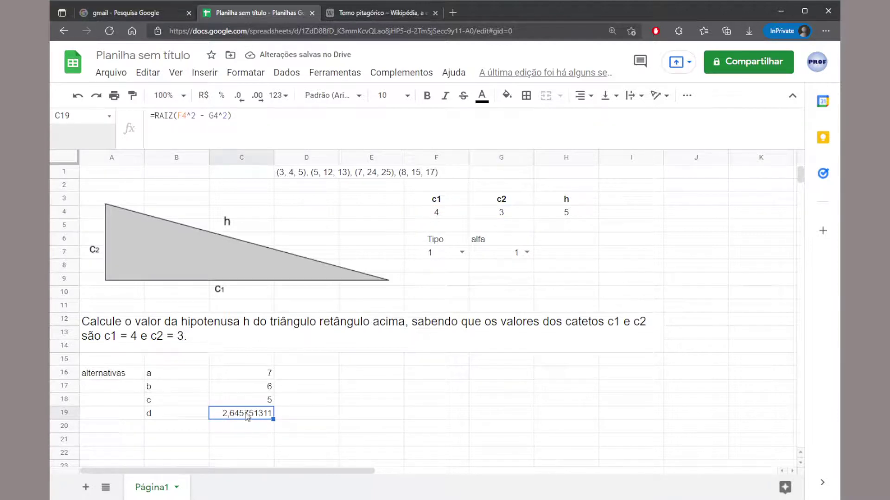
Step: Reduce the displayed precision of option d's value in C19 to two decimal places
{"action": "left_click", "coordinate": [257, 373]}
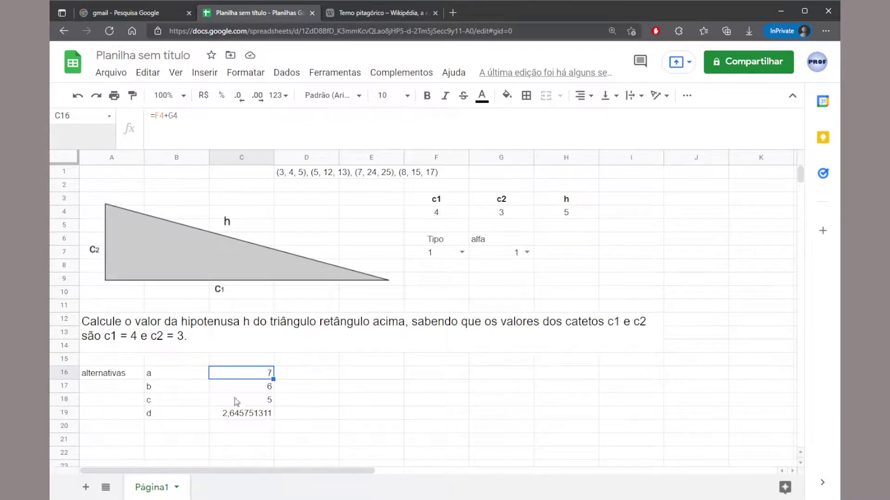
{"action": "left_click", "coordinate": [246, 413]}
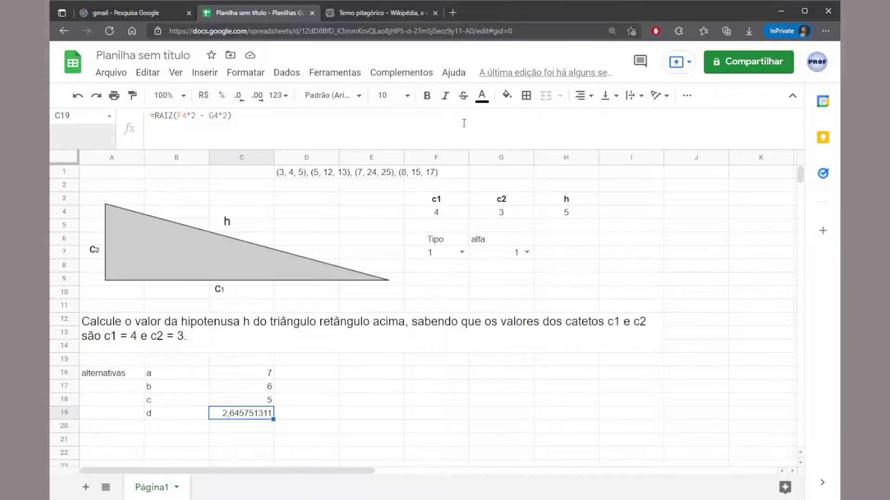
{"action": "left_click", "coordinate": [241, 103]}
{"action": "left_click", "coordinate": [241, 102]}
{"action": "left_click", "coordinate": [241, 103]}
{"action": "left_click", "coordinate": [241, 103]}
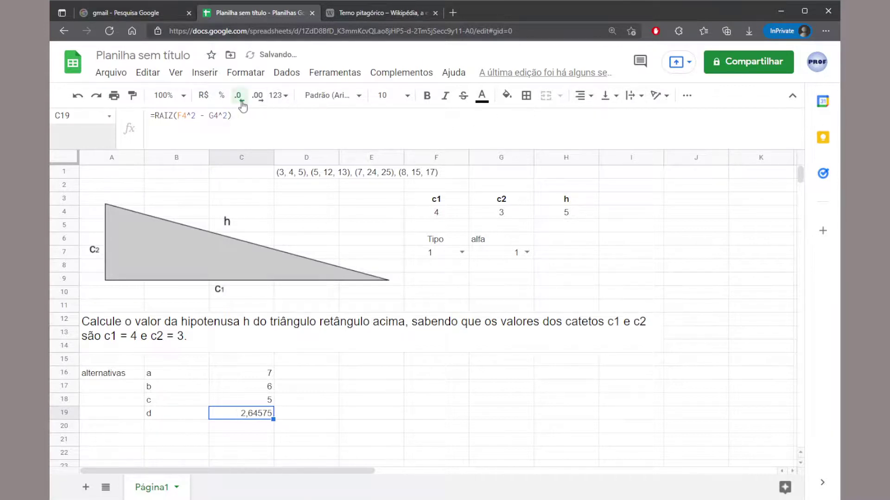
{"action": "left_click", "coordinate": [241, 103]}
{"action": "left_click", "coordinate": [241, 103]}
{"action": "left_click", "coordinate": [239, 95]}
Step: Change option b's formula in C17 to =H4+G7*1.33, replacing the fixed increment with a multiple of alfa
{"action": "left_click", "coordinate": [260, 384]}
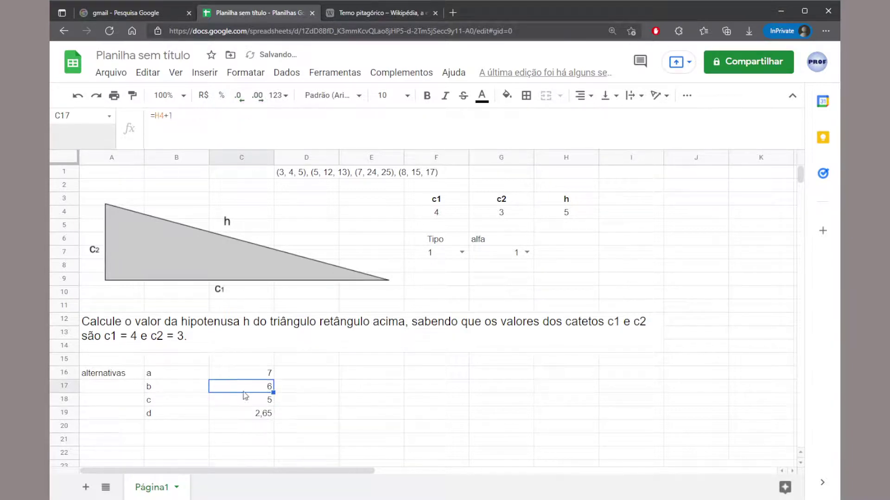
{"action": "left_click", "coordinate": [259, 120]}
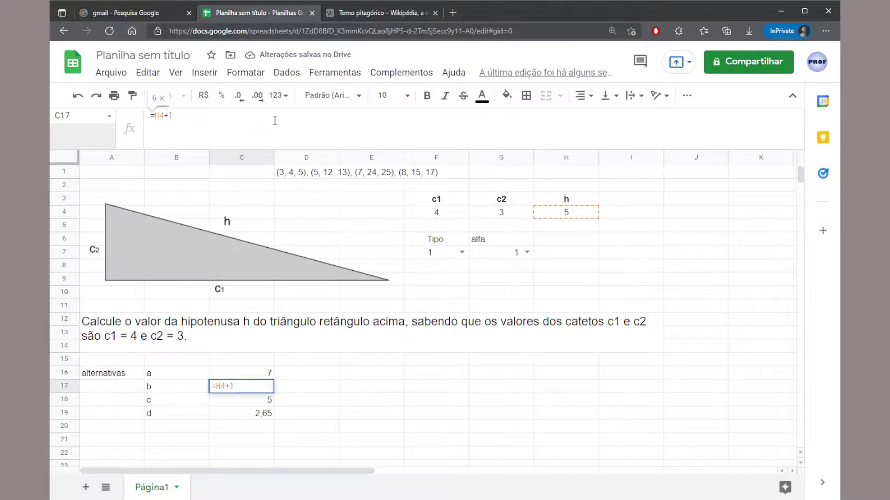
{"action": "key", "text": "BackSpace"}
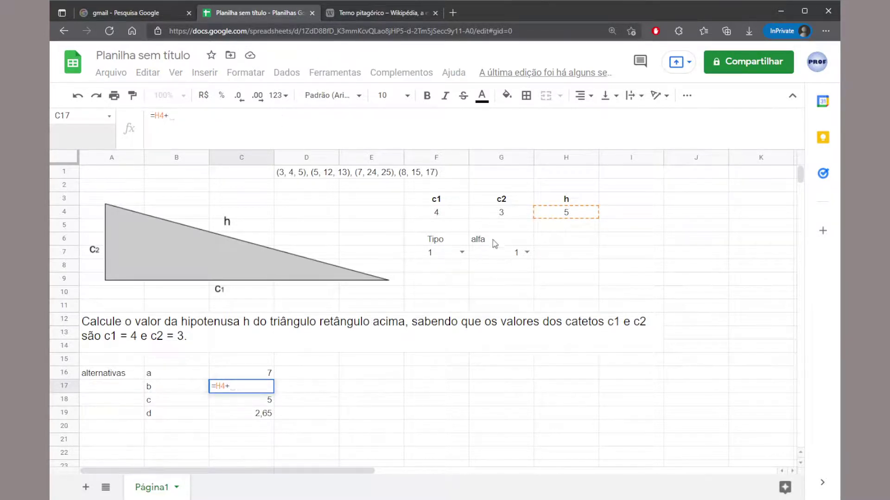
{"action": "left_click", "coordinate": [484, 251]}
{"action": "type", "text": "*"}
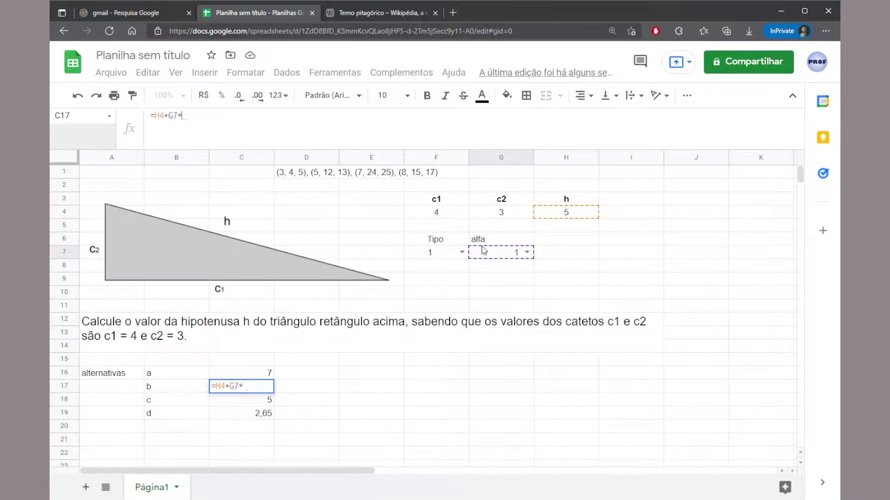
{"action": "type", "text": "1.33"}
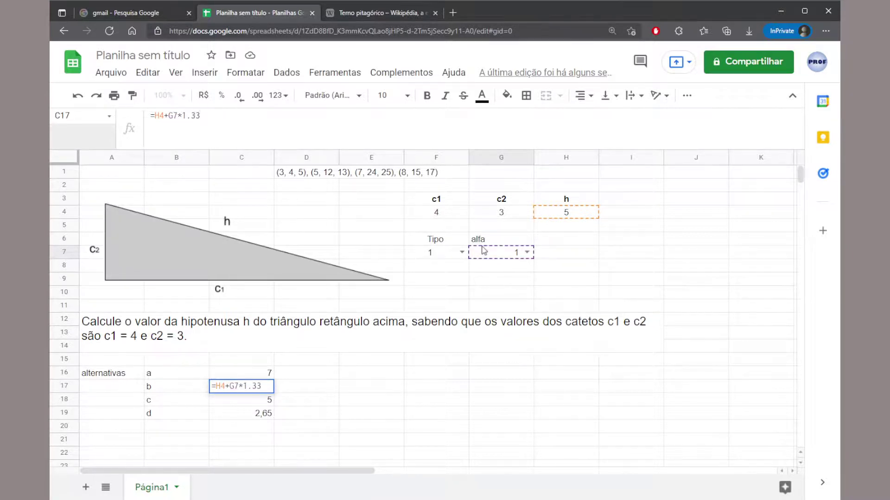
{"action": "key", "text": "Return"}
{"action": "key", "text": "Up"}
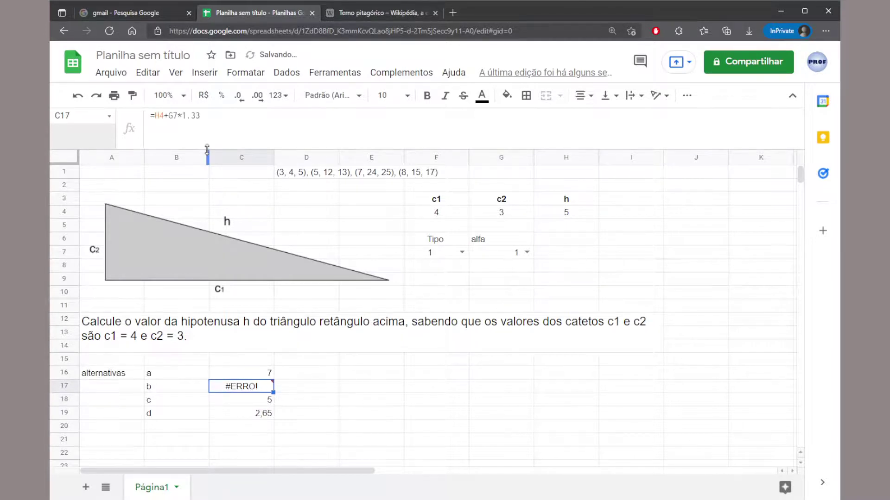
Step: Correct the decimal separator in C17 to a comma so the formula reads =H4+G7*1,33
{"action": "left_click", "coordinate": [195, 115]}
{"action": "key", "text": "BackSpace"}
{"action": "type", "text": ","}
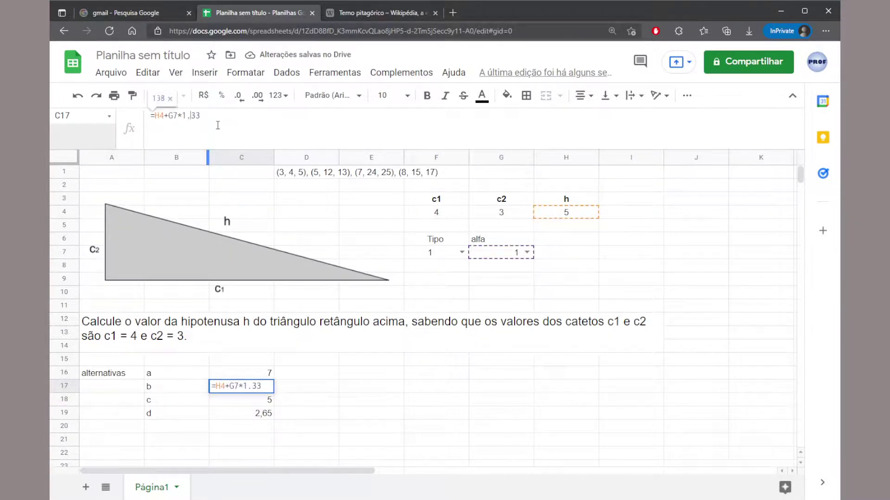
{"action": "key", "text": "Return"}
{"action": "left_click", "coordinate": [268, 389]}
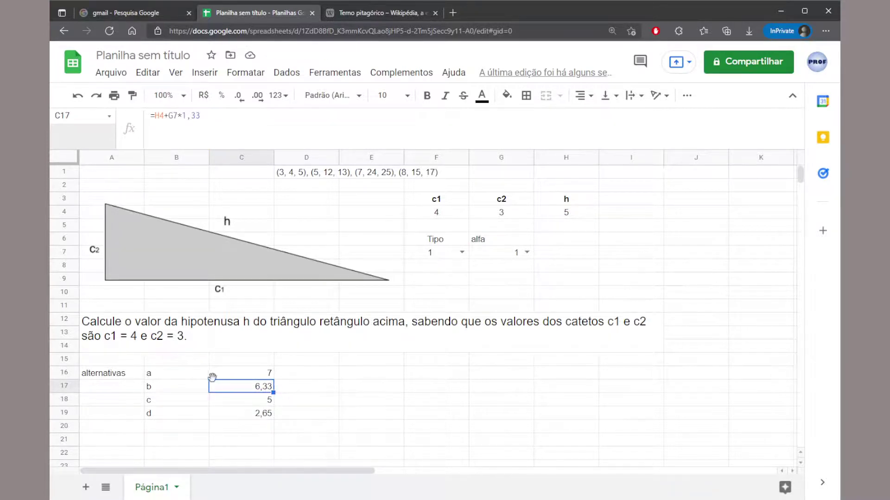
Step: Set Tipo in F7 to 2 and review the question text and the alternatives in C16:C19
{"action": "left_click_drag", "start_coordinate": [189, 373], "coordinate": [259, 403]}
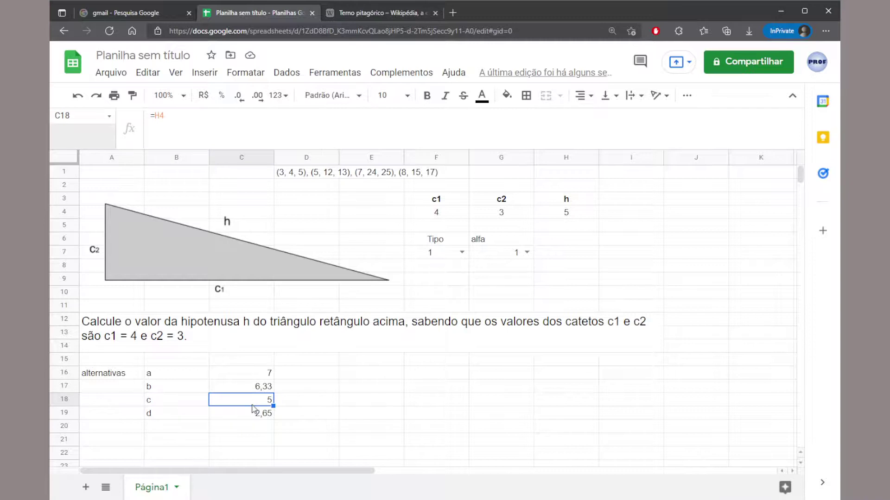
{"action": "left_click", "coordinate": [570, 216]}
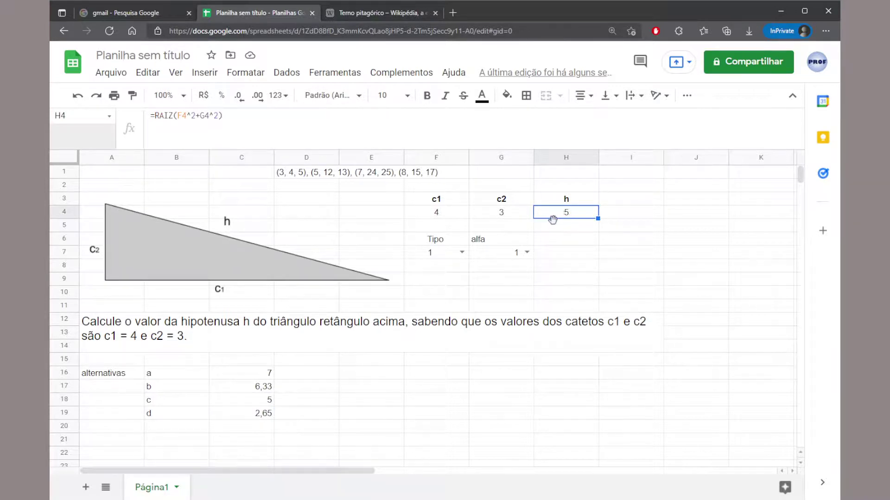
{"action": "left_click", "coordinate": [462, 252]}
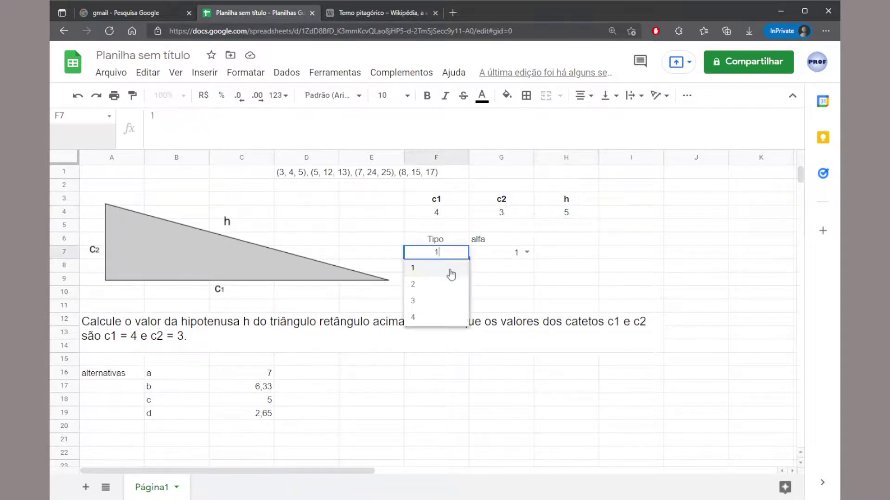
{"action": "left_click", "coordinate": [439, 285]}
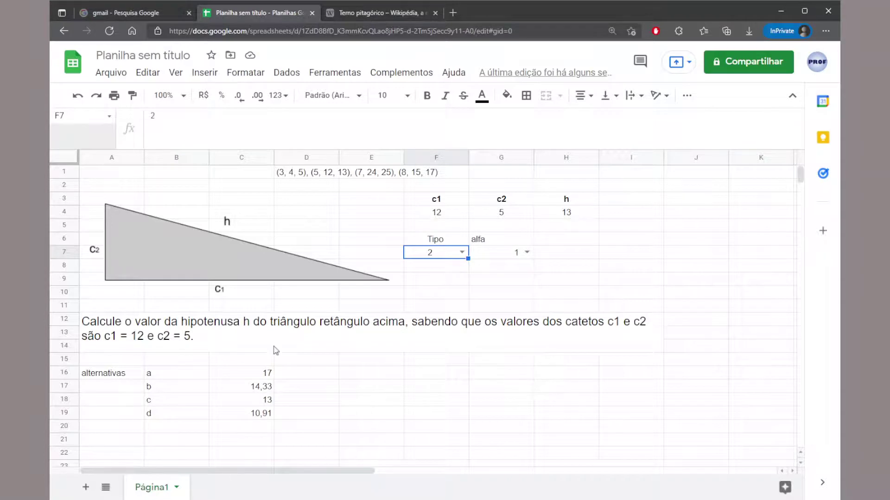
{"action": "left_click", "coordinate": [217, 339]}
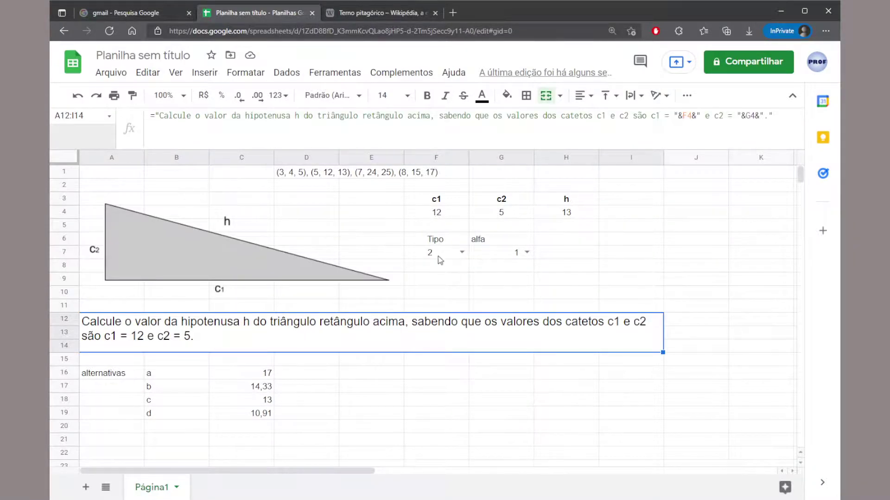
{"action": "left_click_drag", "start_coordinate": [280, 373], "coordinate": [268, 415]}
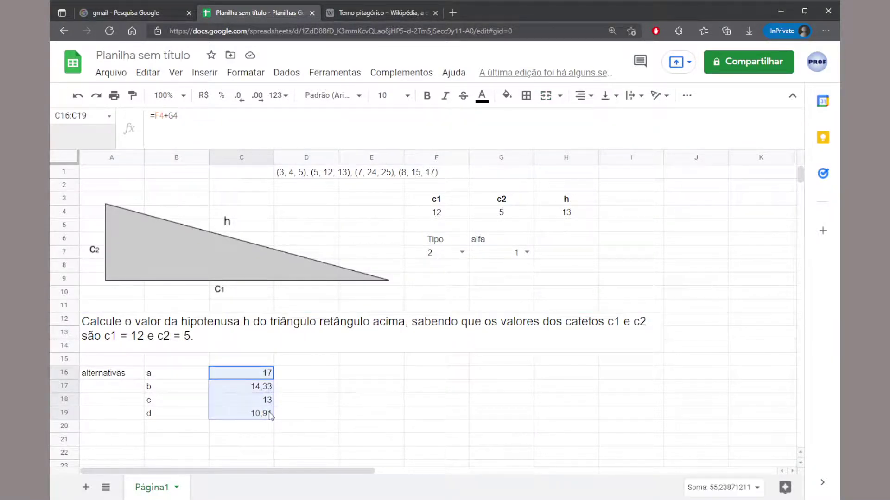
Step: Format the correct answer in C18 as bold red text
{"action": "left_click", "coordinate": [268, 401]}
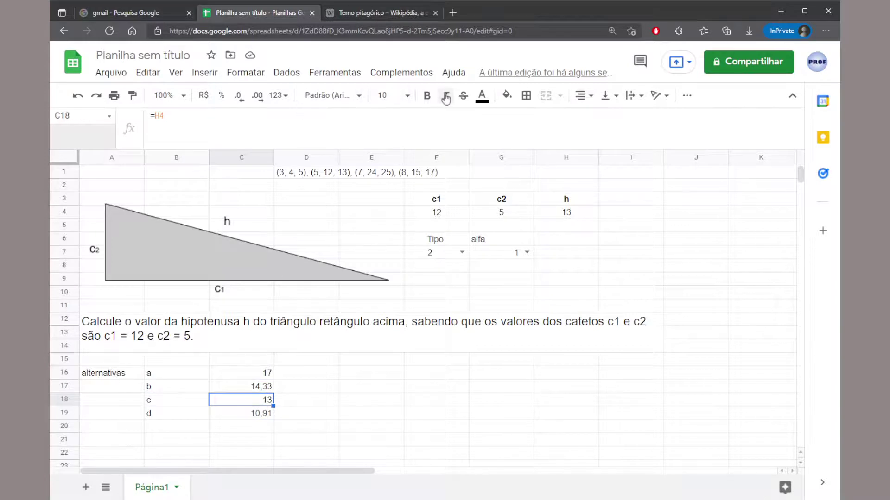
{"action": "left_click", "coordinate": [482, 96]}
{"action": "left_click", "coordinate": [529, 135]}
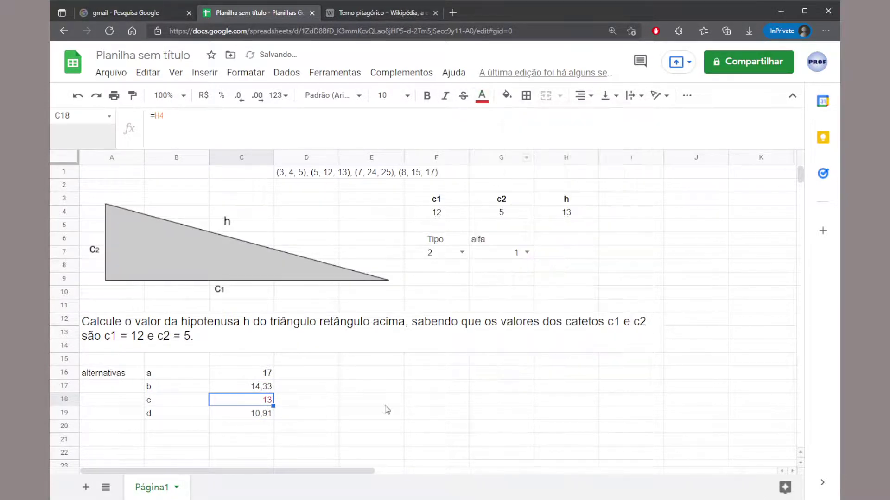
{"action": "left_click", "coordinate": [427, 96]}
{"action": "left_click", "coordinate": [190, 403]}
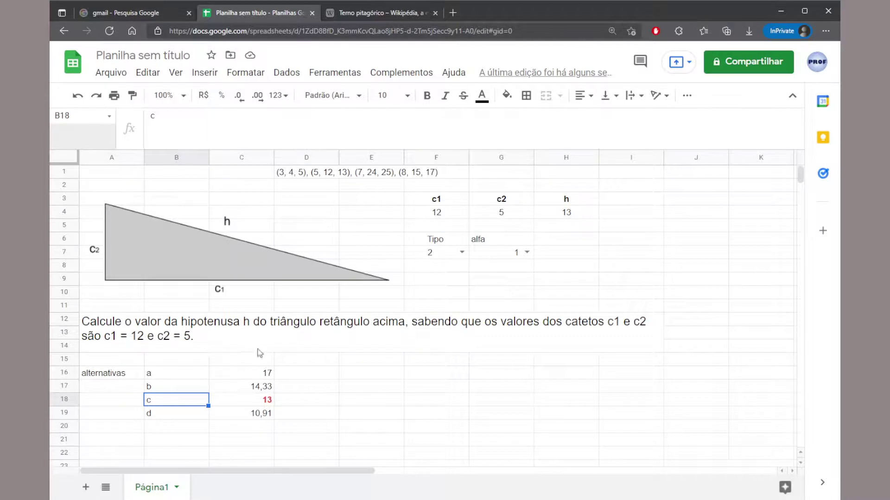
Step: Color the h heading and the hypotenuse value in H3:H4 red
{"action": "left_click", "coordinate": [560, 215]}
{"action": "left_click_drag", "start_coordinate": [566, 200], "coordinate": [566, 212]}
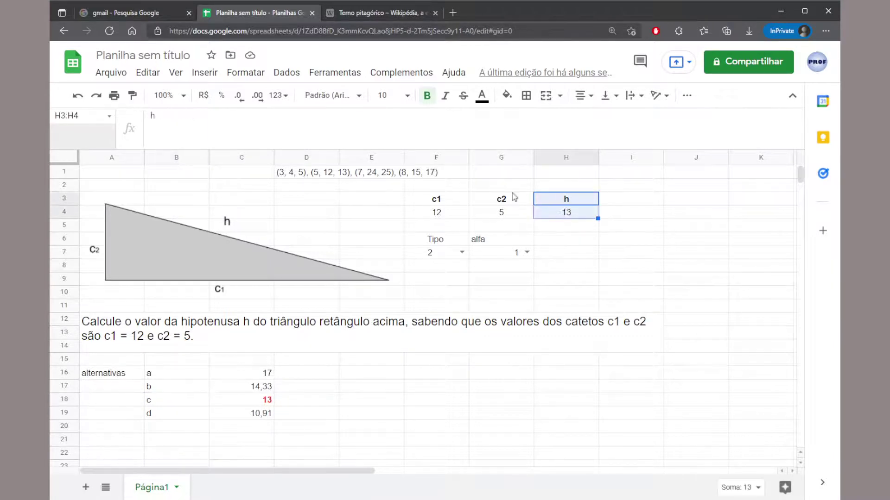
{"action": "left_click", "coordinate": [482, 95]}
{"action": "left_click", "coordinate": [530, 136]}
{"action": "left_click", "coordinate": [333, 400]}
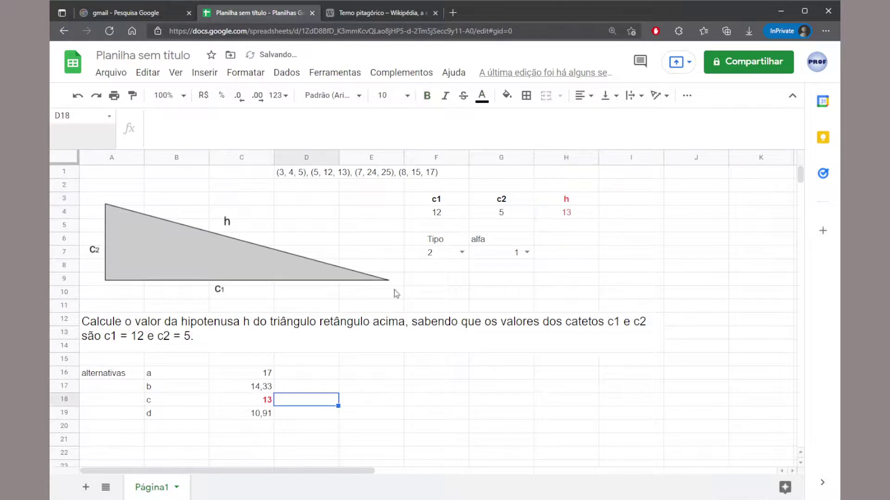
Step: Set alfa in G7 to 4 and check option c in C18 against the hypotenuse in H4
{"action": "left_click", "coordinate": [525, 252]}
{"action": "left_click", "coordinate": [492, 319]}
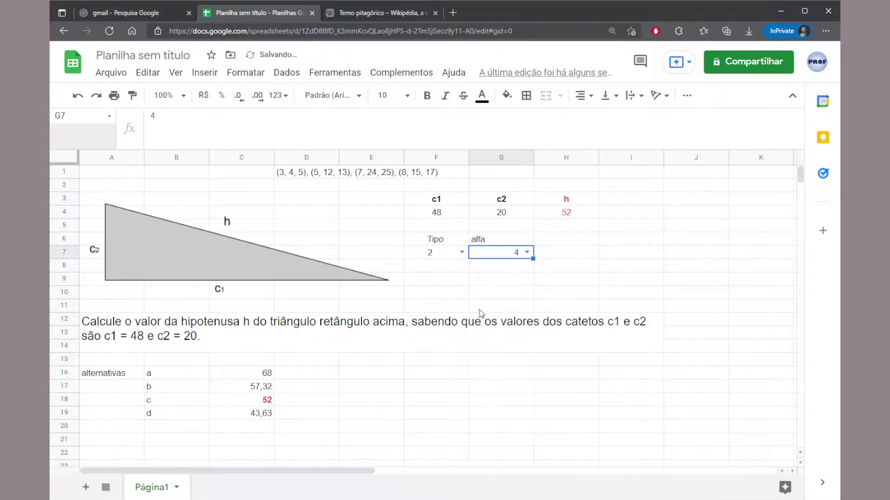
{"action": "left_click", "coordinate": [269, 400]}
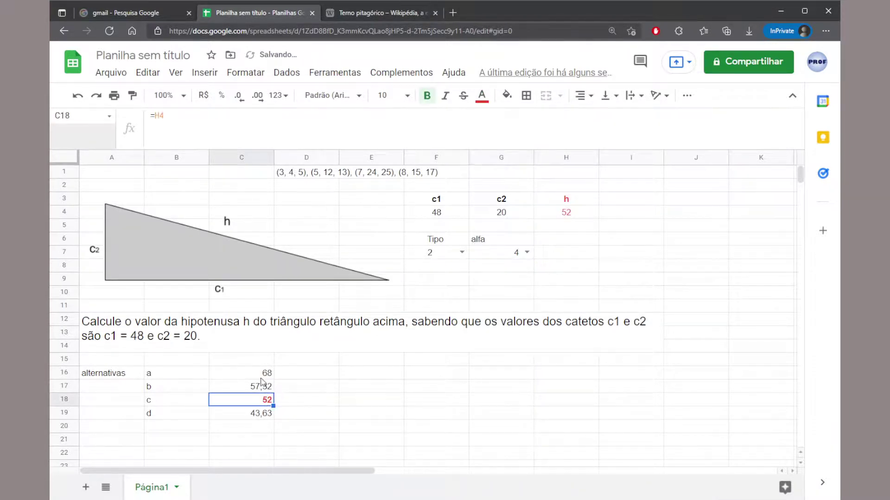
{"action": "left_click", "coordinate": [560, 216]}
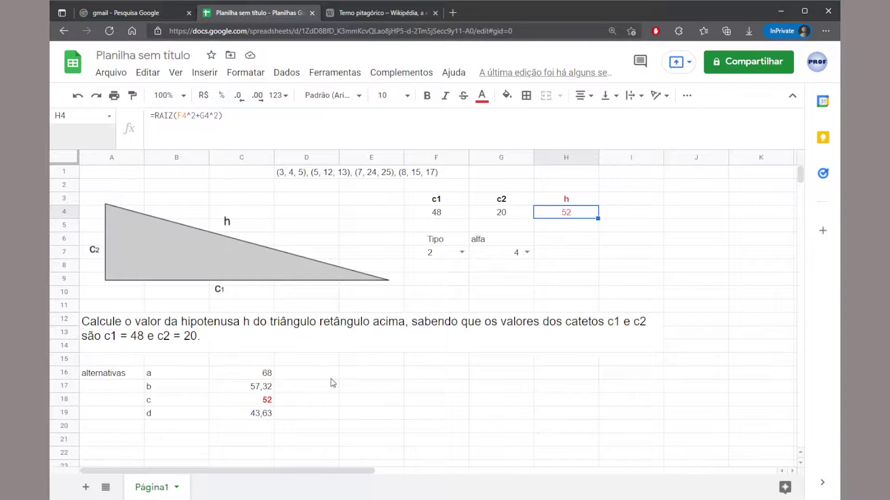
Step: Review the primitive Pythagorean triples on the Wikipedia page, and return to the question text in the spreadsheet
{"action": "left_click", "coordinate": [348, 18]}
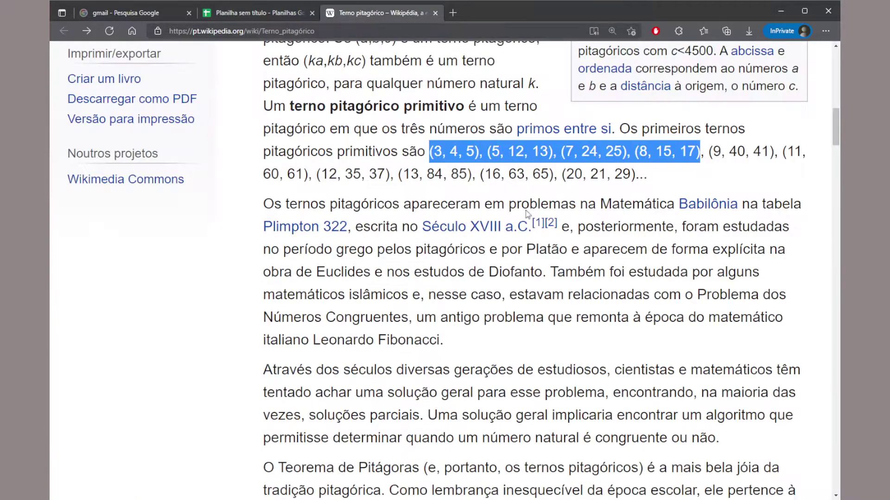
{"action": "left_click_drag", "start_coordinate": [430, 152], "coordinate": [643, 175]}
{"action": "left_click", "coordinate": [292, 13]}
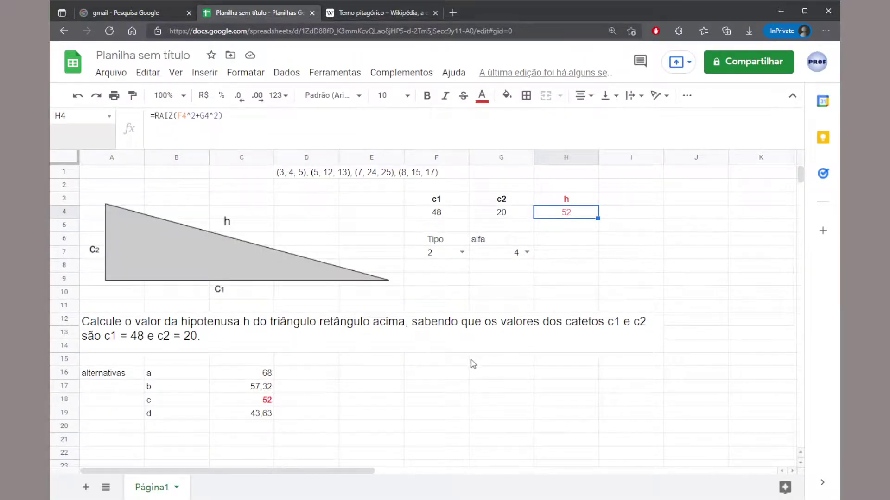
{"action": "left_click", "coordinate": [472, 336]}
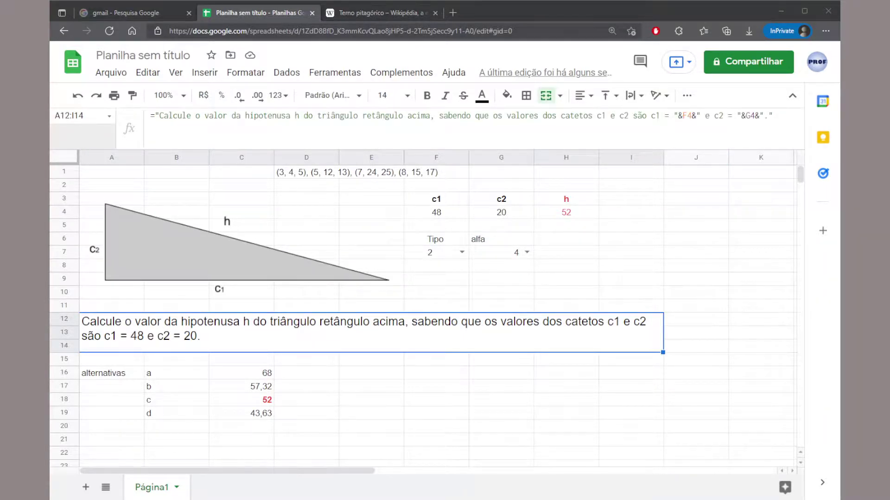
Step: Merge cells A21:I22 below the alternatives into one cell
{"action": "left_click", "coordinate": [110, 441]}
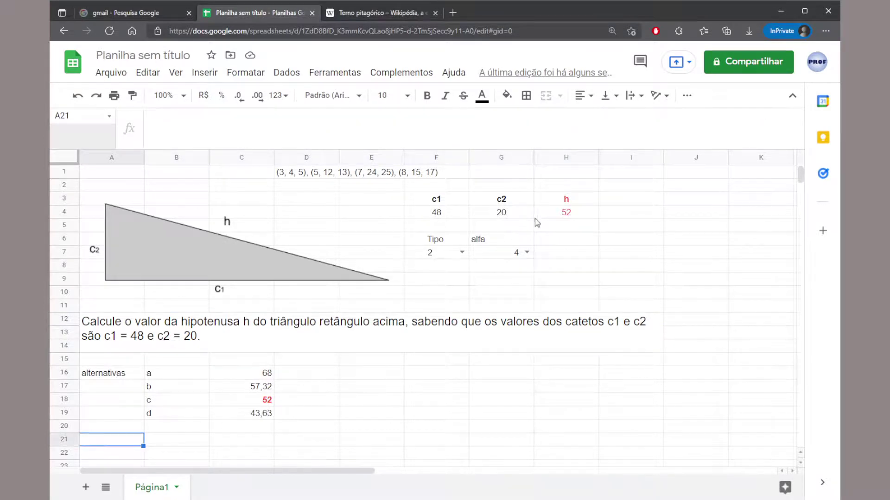
{"action": "left_click_drag", "start_coordinate": [558, 204], "coordinate": [555, 215]}
{"action": "left_click_drag", "start_coordinate": [116, 441], "coordinate": [634, 454]}
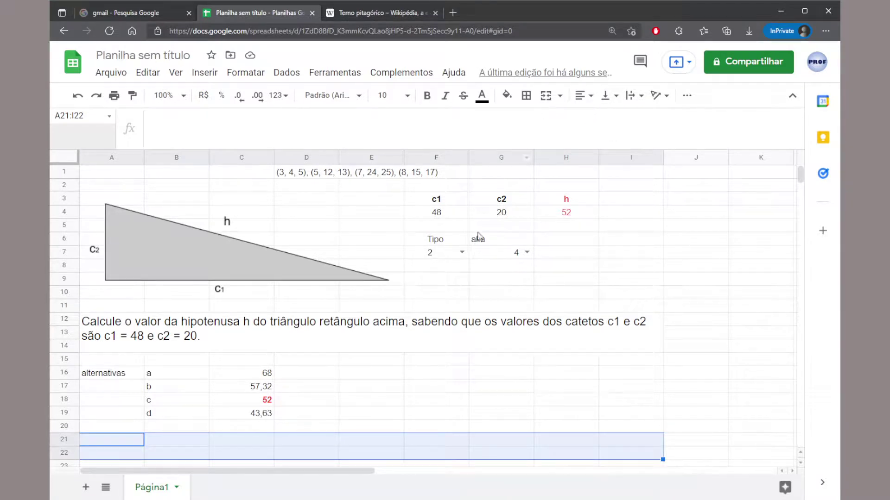
{"action": "left_click", "coordinate": [546, 99]}
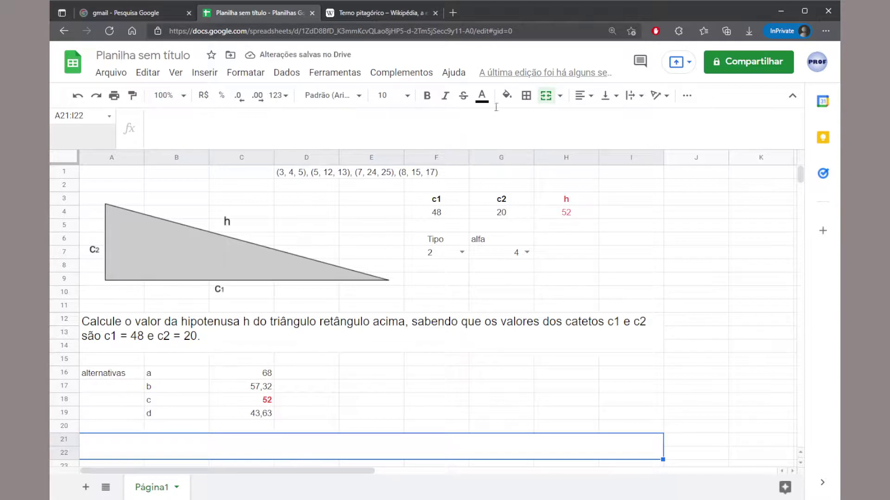
Step: Enter the formula ="GABARITO: " in the merged cell A21 as the start of the answer key
{"action": "type", "text": "=\"\""}
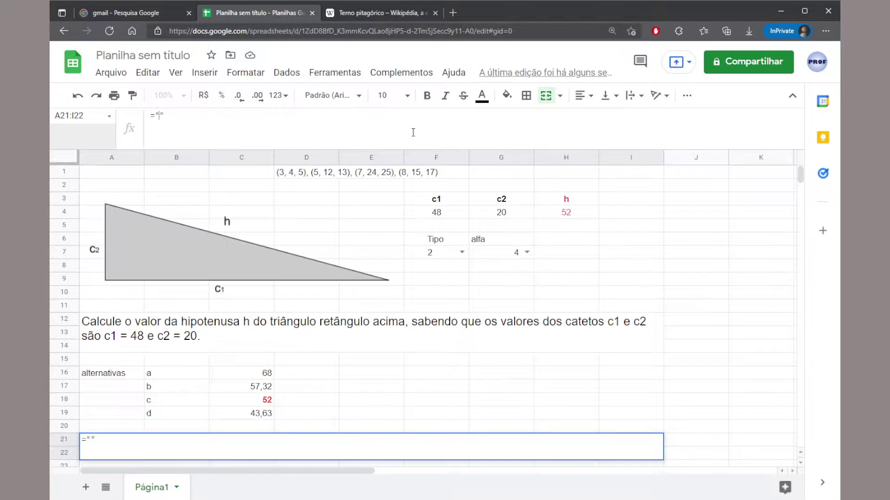
{"action": "type", "text": "GAB"}
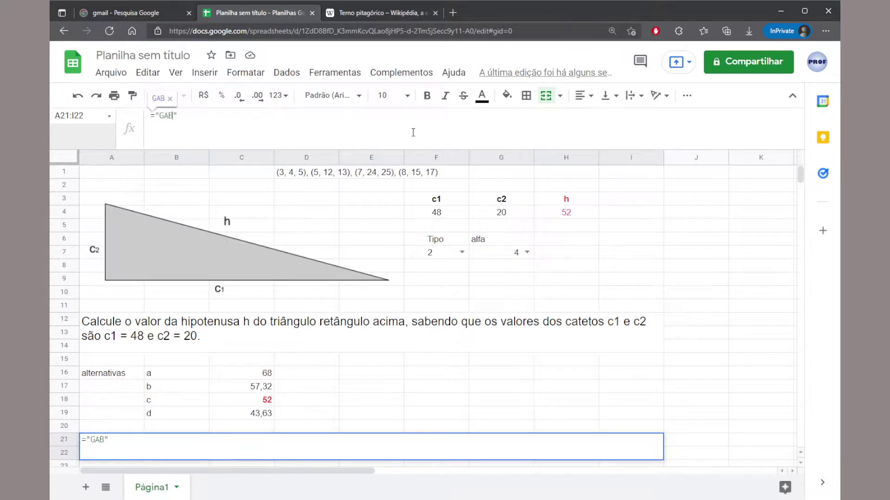
{"action": "type", "text": "ARITO"}
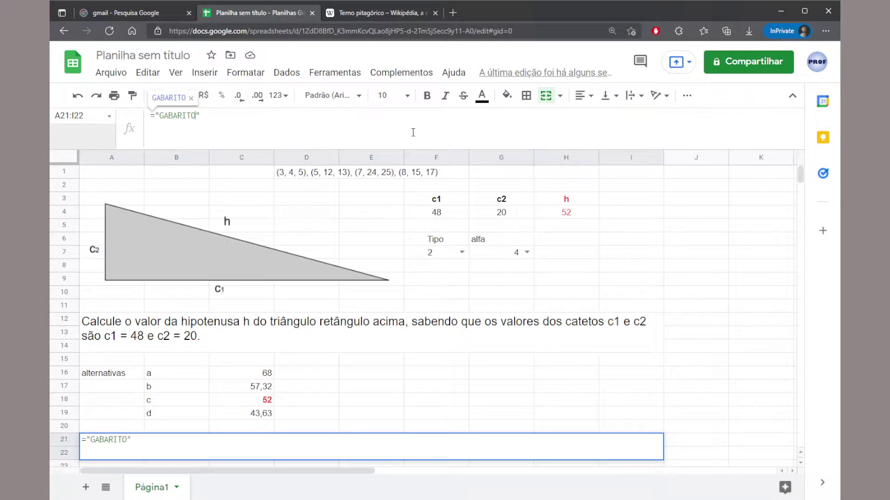
{"action": "type", "text": ":"}
{"action": "key", "text": "Return"}
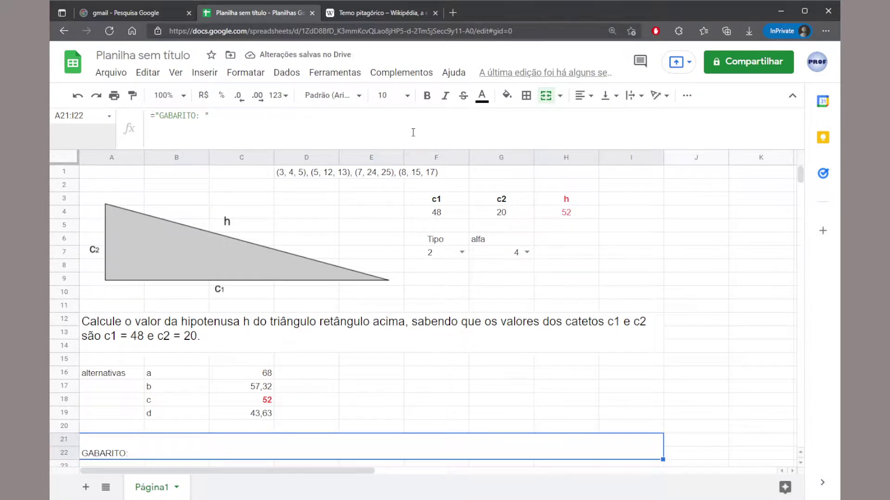
Step: Align the GABARITO text to the top of its cell and format it as bold blue
{"action": "left_click", "coordinate": [610, 96]}
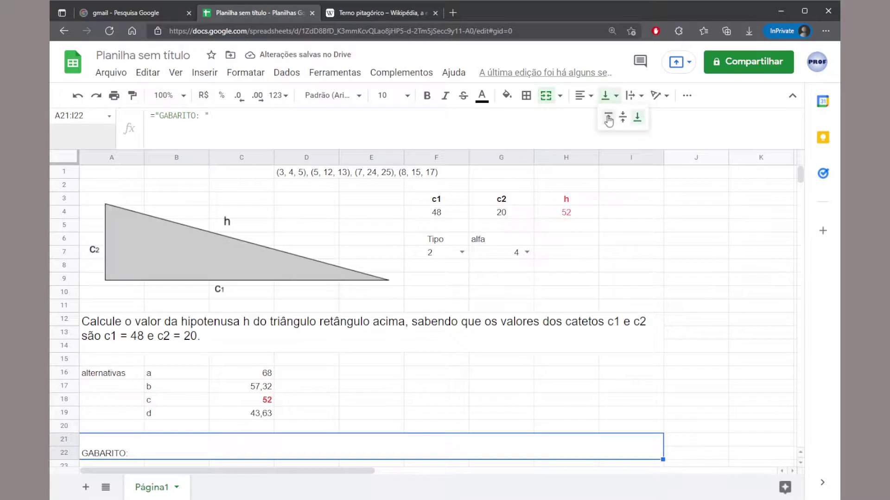
{"action": "left_click", "coordinate": [608, 122]}
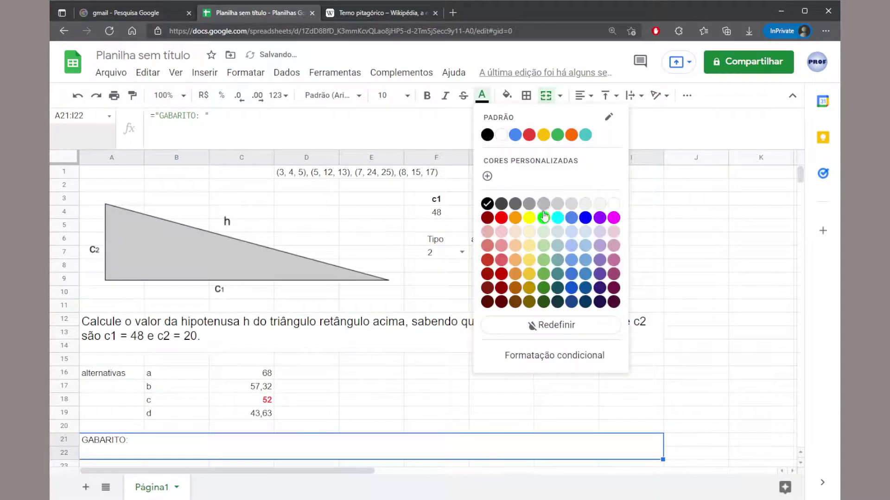
{"action": "left_click", "coordinate": [585, 217]}
{"action": "left_click", "coordinate": [427, 96]}
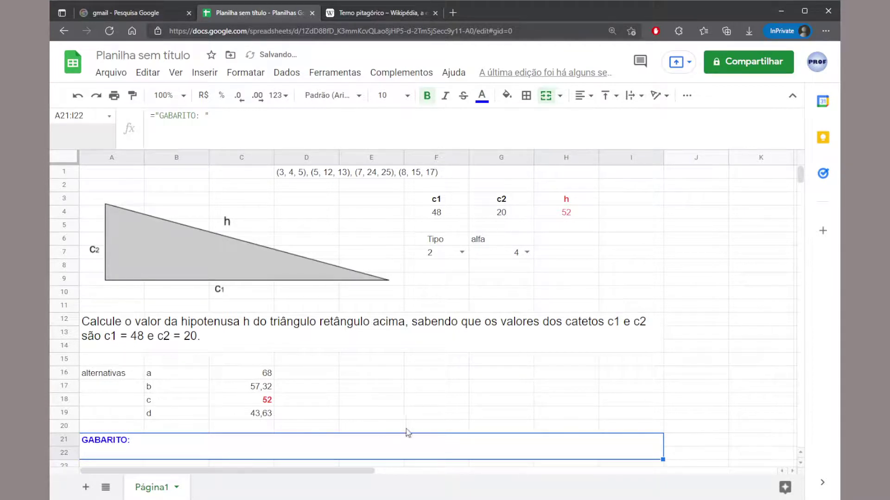
{"action": "left_click", "coordinate": [631, 399]}
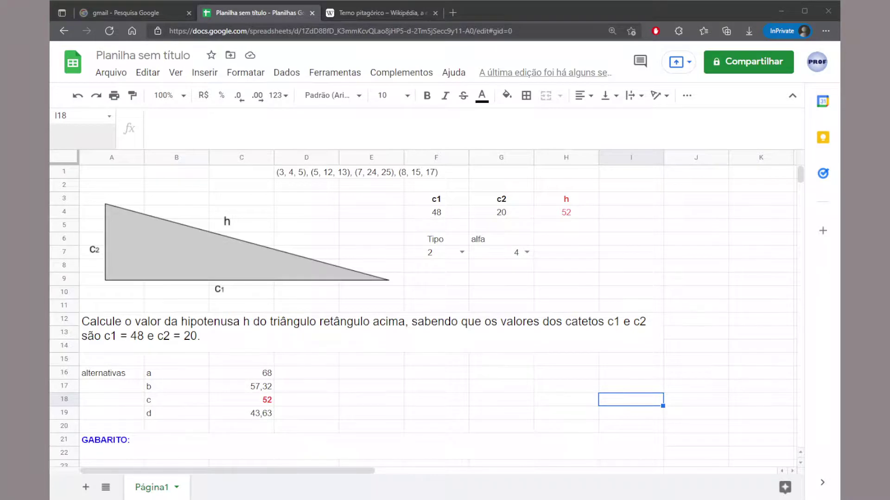
Step: Extend the text in the A21 formula with "Segundo o teorema de pitágoras, podemos escrever que c1² + c2²"
{"action": "key", "text": "Down"}
{"action": "key", "text": "Down"}
{"action": "key", "text": "Down"}
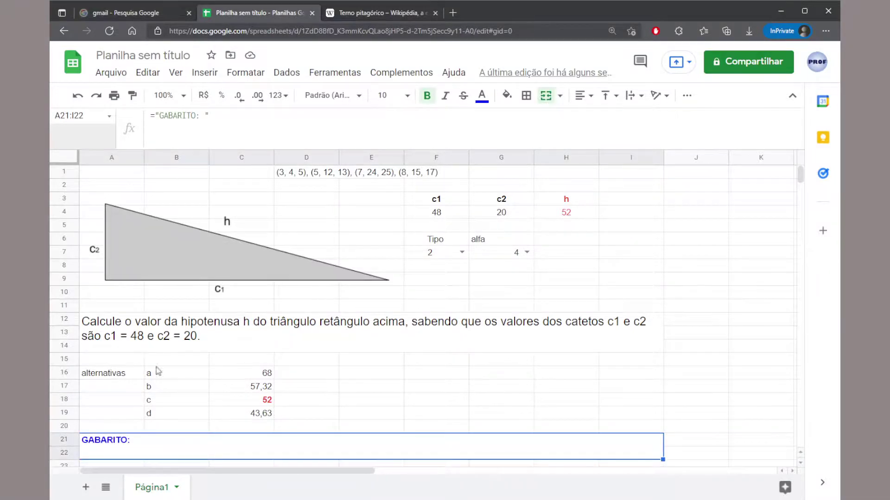
{"action": "left_click", "coordinate": [211, 116]}
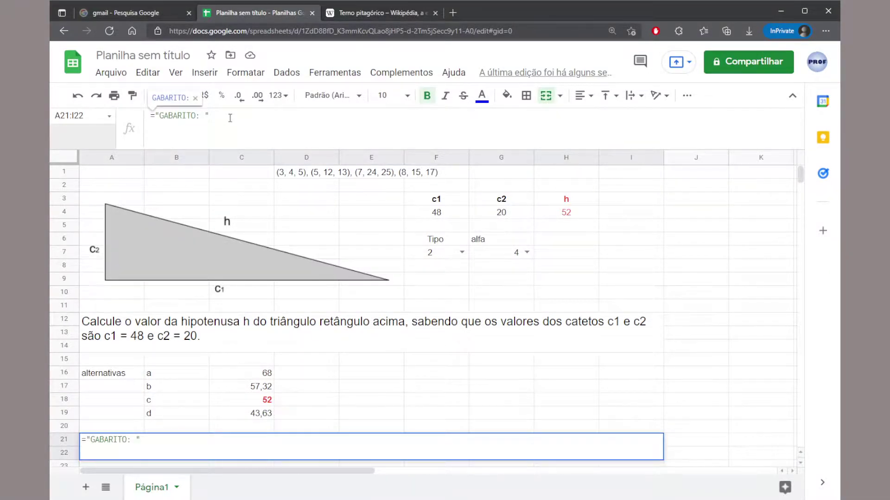
{"action": "key", "text": "Left"}
{"action": "type", "text": "Segundo o te"}
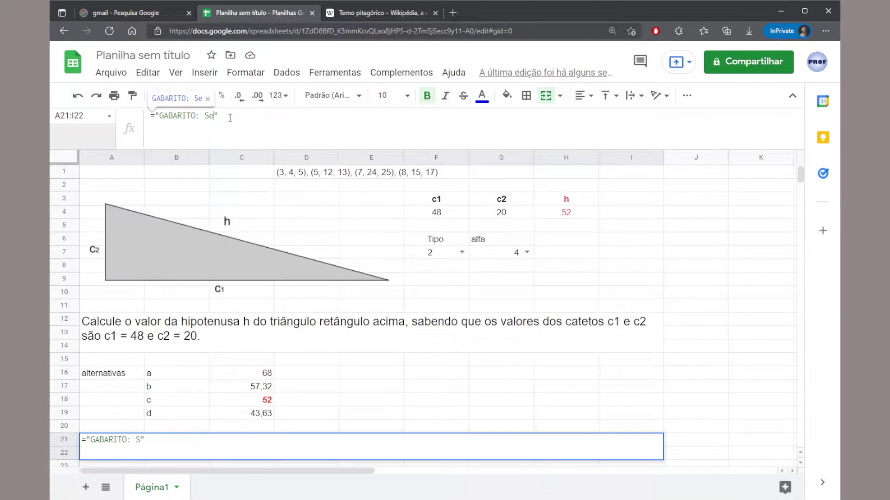
{"action": "type", "text": "orema de pita"}
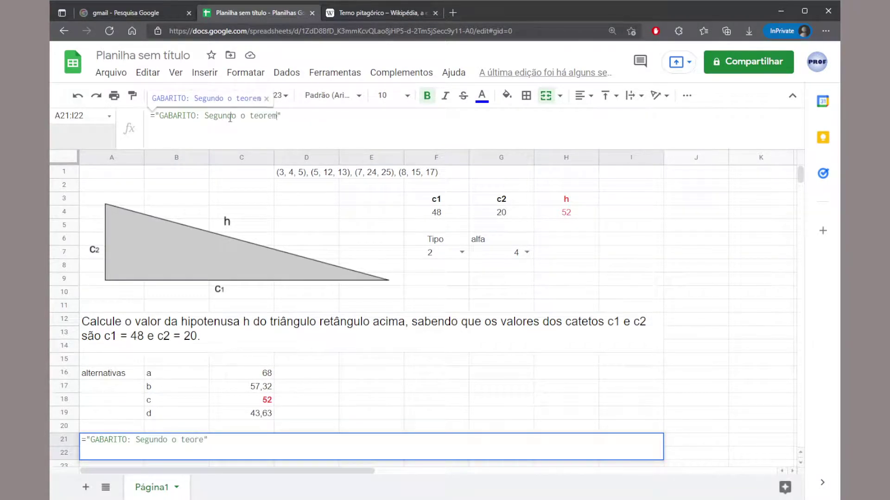
{"action": "key", "text": "BackSpace"}
{"action": "type", "text": "ágoras, p"}
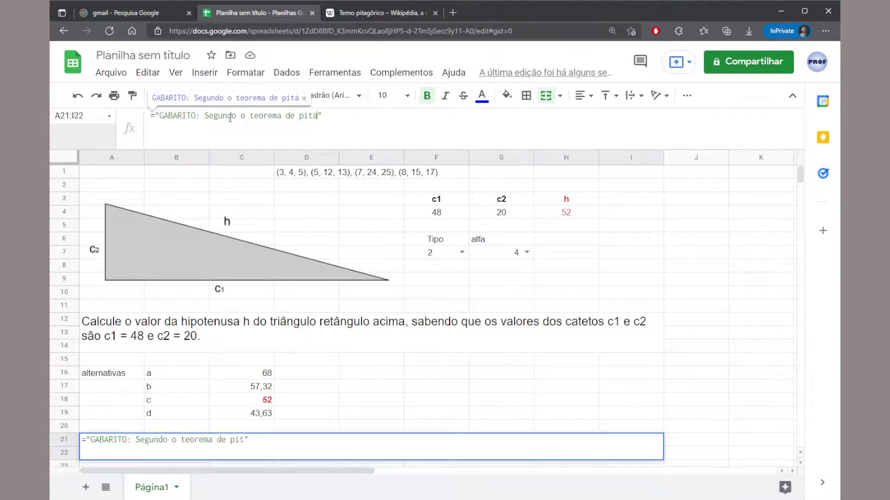
{"action": "type", "text": "odemos escrever qu"}
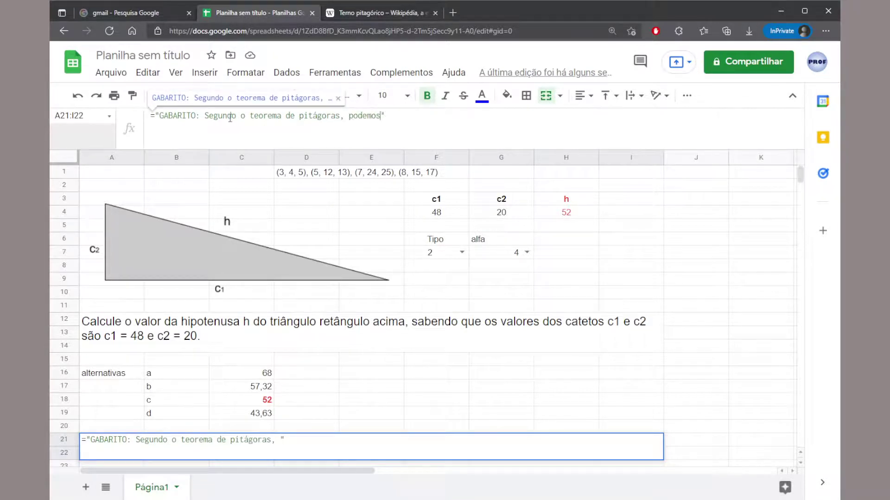
{"action": "type", "text": "e c1²"}
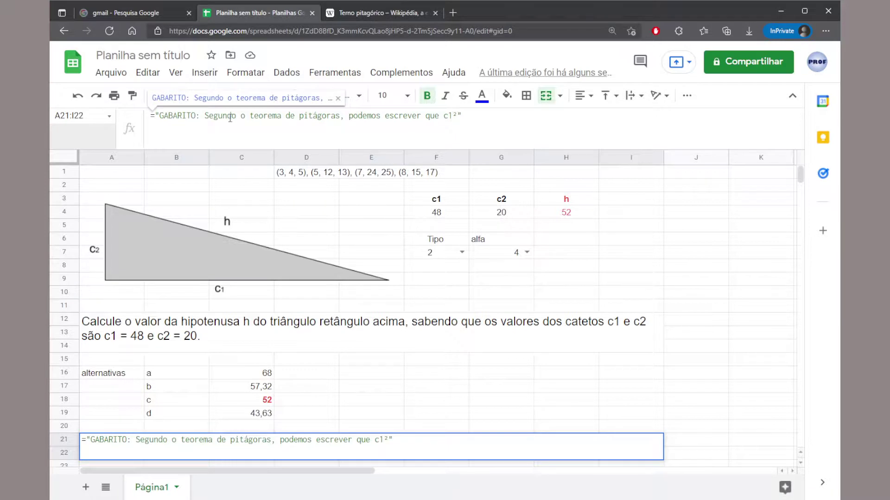
{"action": "type", "text": " + c2"}
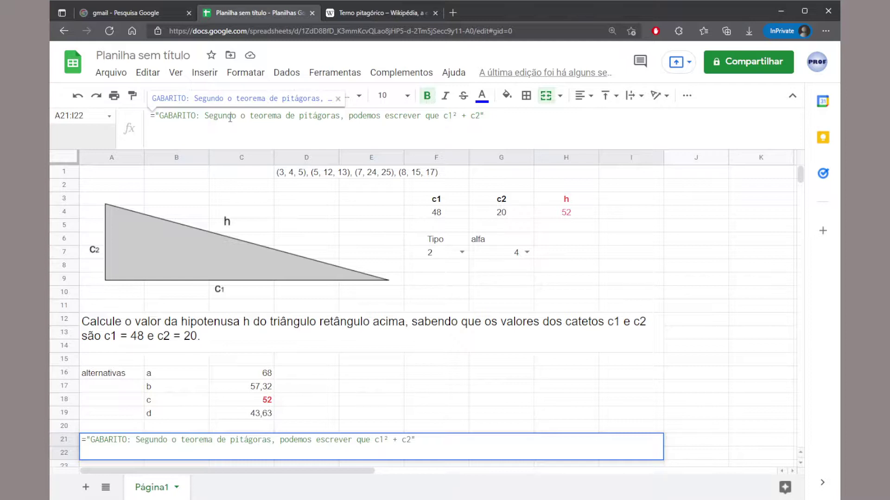
{"action": "type", "text": "²"}
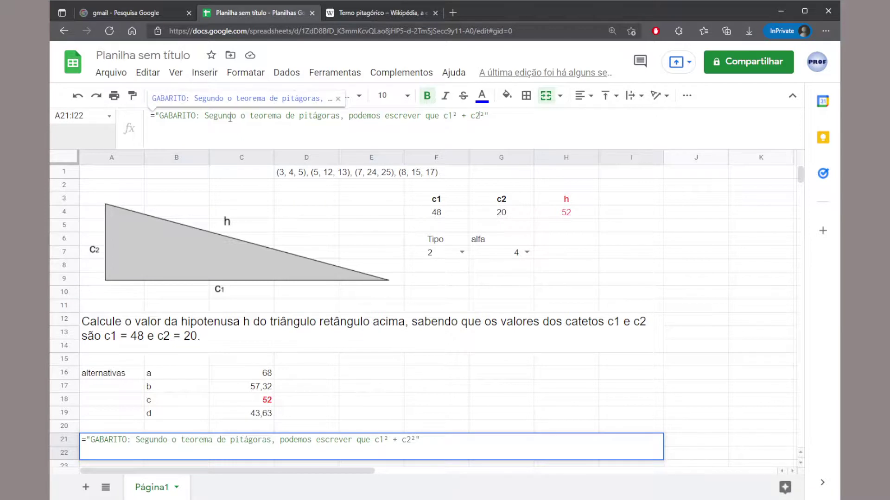
Step: Change the equation to a² + b² = c² and append "em que a e b são os catetos e c é a hipotenusa."
{"action": "key", "text": "Left"}
{"action": "key", "text": "Left"}
{"action": "key", "text": "Left"}
{"action": "key", "text": "Left"}
{"action": "key", "text": "Left"}
{"action": "key", "text": "Left"}
{"action": "key", "text": "Left"}
{"action": "key", "text": "BackSpace"}
{"action": "key", "text": "BackSpace"}
{"action": "type", "text": "a"}
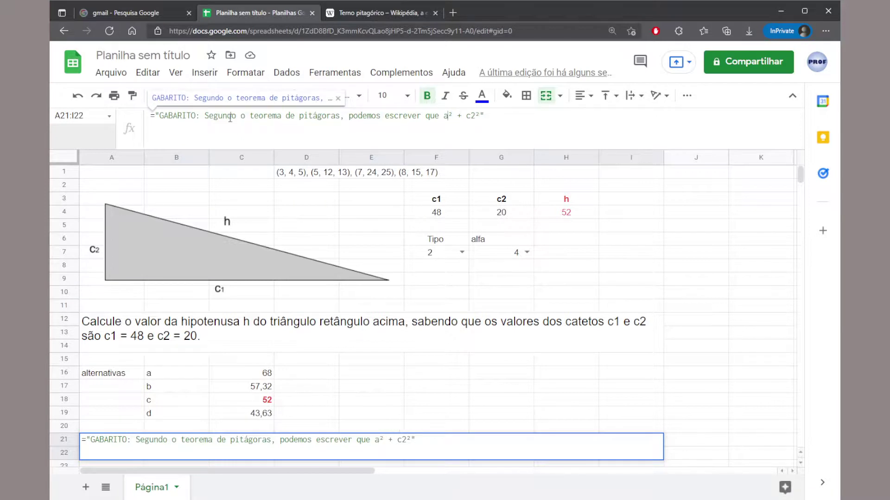
{"action": "key", "text": "BackSpace"}
{"action": "key", "text": "Delete"}
{"action": "type", "text": "b² = c² em que a e b s"}
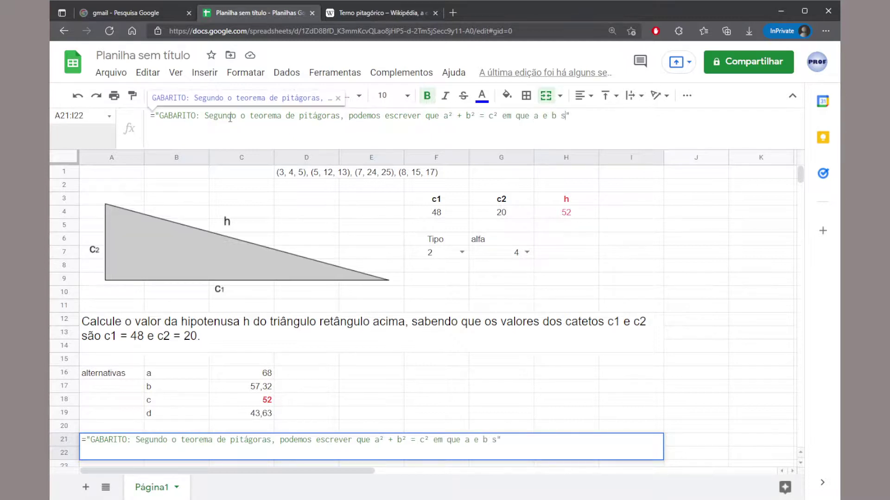
{"action": "type", "text": "ão os catetos e c é "}
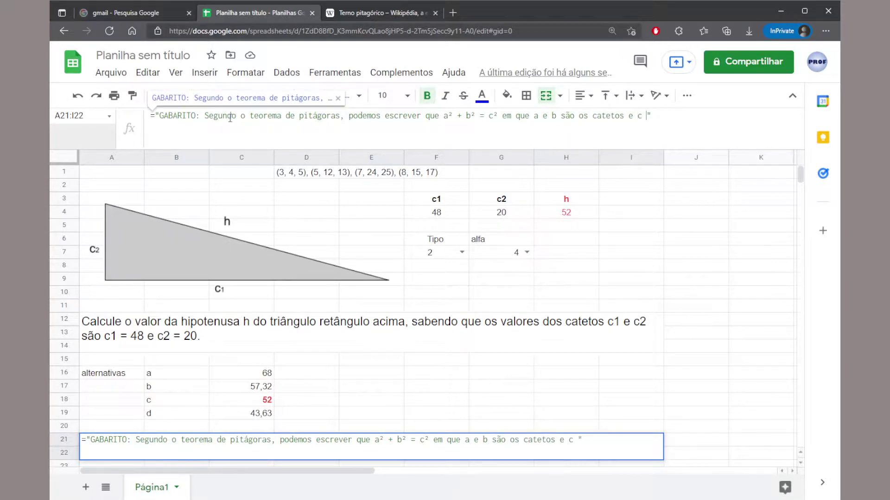
{"action": "type", "text": "a hipotenusa."}
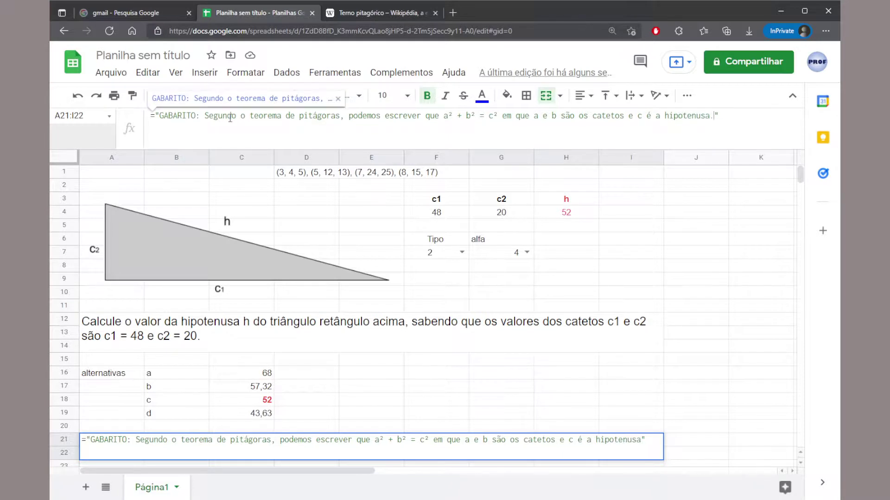
{"action": "key", "text": "shift+Return"}
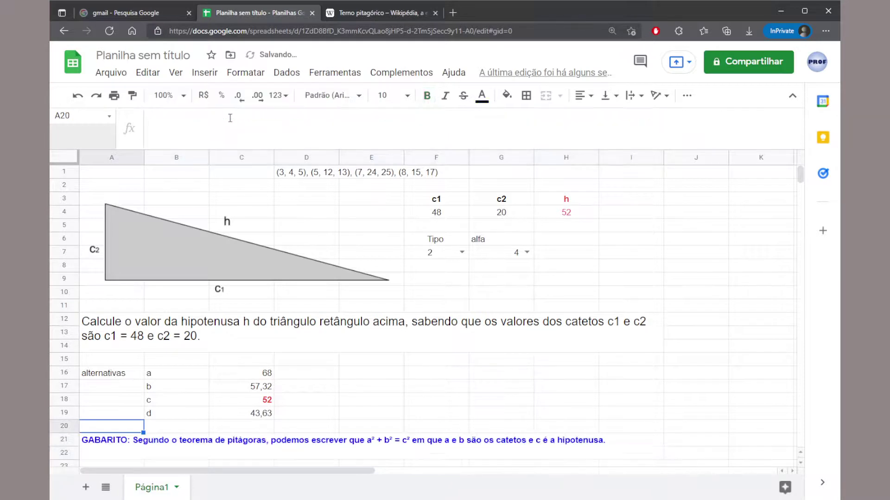
Step: Enlarge the merged answer key cell by one row so that it spans A21:I23
{"action": "left_click", "coordinate": [271, 444]}
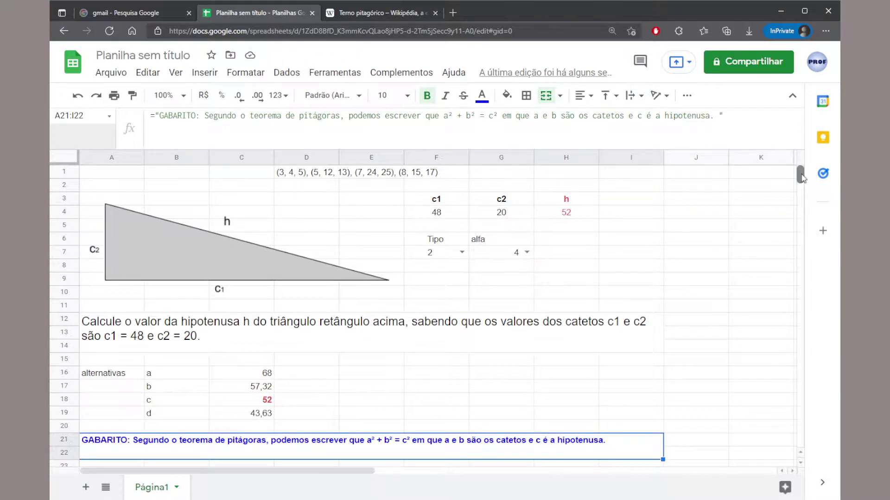
{"action": "scroll", "coordinate": [801, 178], "scroll_direction": "down", "scroll_amount": 5}
{"action": "scroll", "coordinate": [801, 177], "scroll_direction": "up", "scroll_amount": 5}
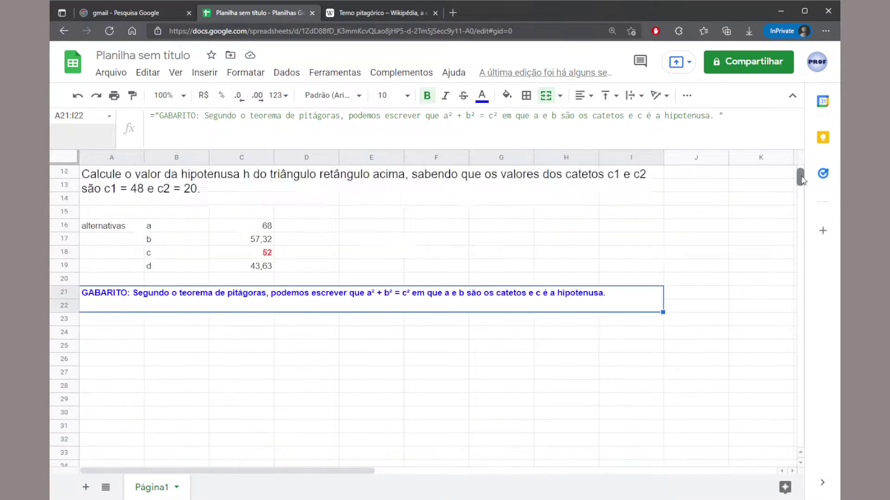
{"action": "scroll", "coordinate": [801, 178], "scroll_direction": "down", "scroll_amount": 1}
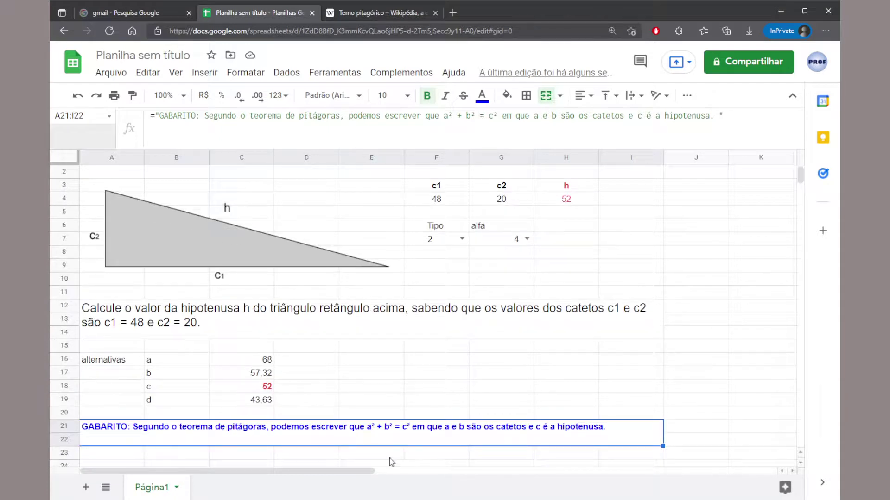
{"action": "left_click_drag", "start_coordinate": [419, 447], "coordinate": [423, 457]}
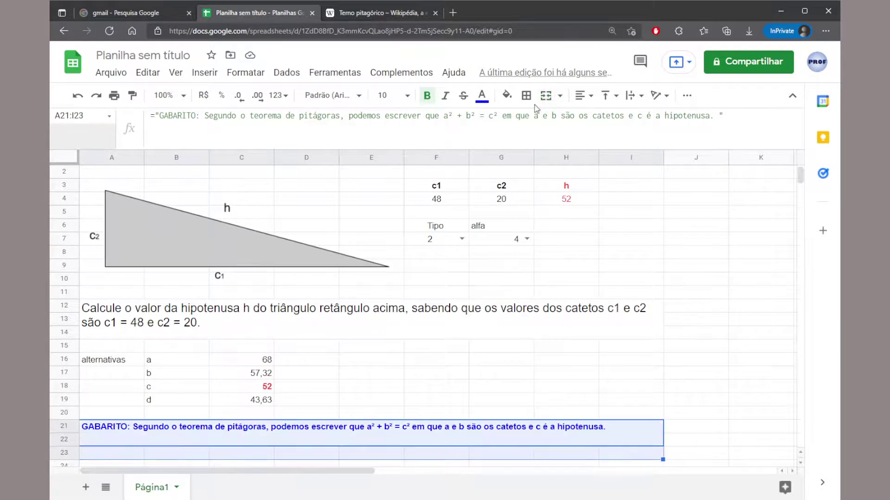
{"action": "left_click", "coordinate": [545, 95]}
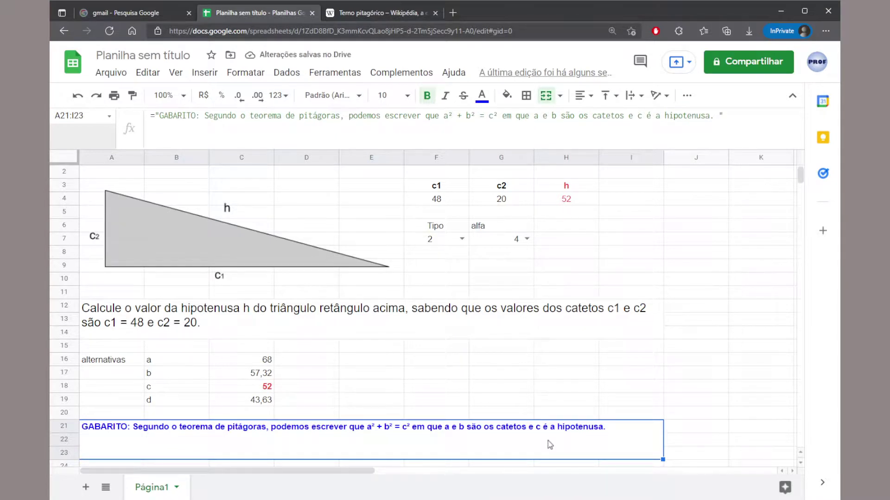
Step: Append "No triângulo dado, a = c1 = " and a reference to F4 to the A21 answer key formula, and wrap the cell's text
{"action": "left_click", "coordinate": [614, 433]}
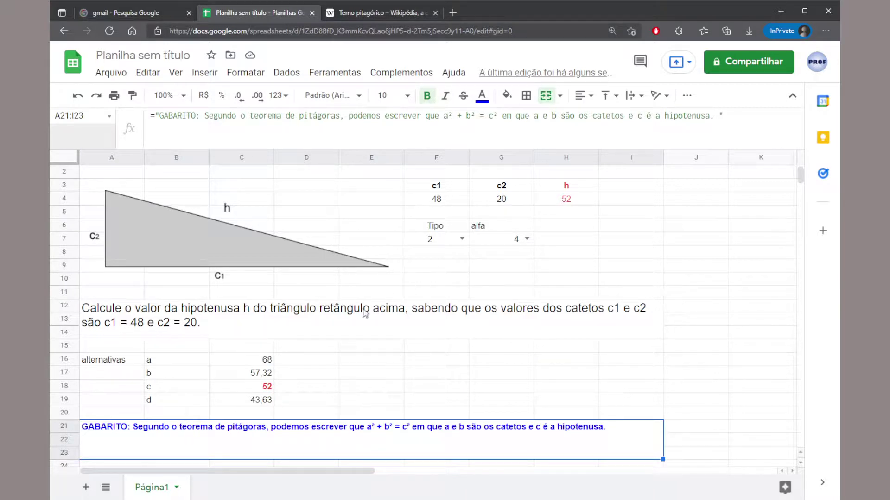
{"action": "left_click", "coordinate": [720, 113]}
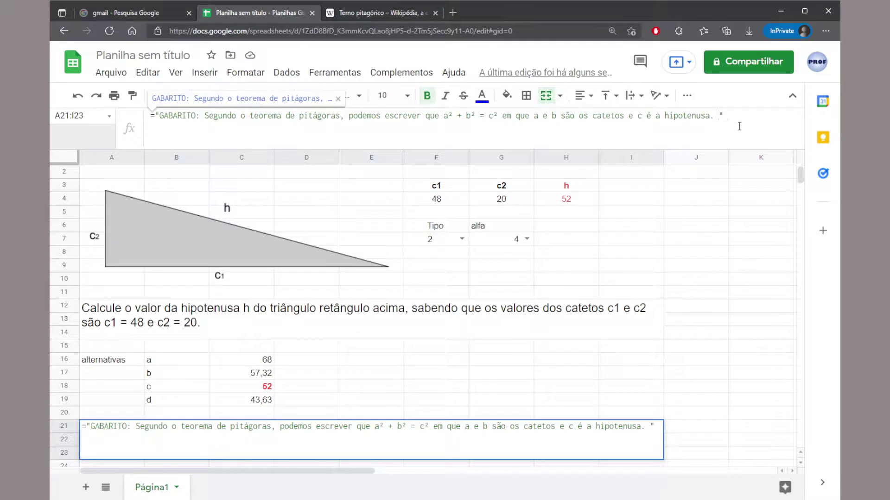
{"action": "type", "text": "No tri"}
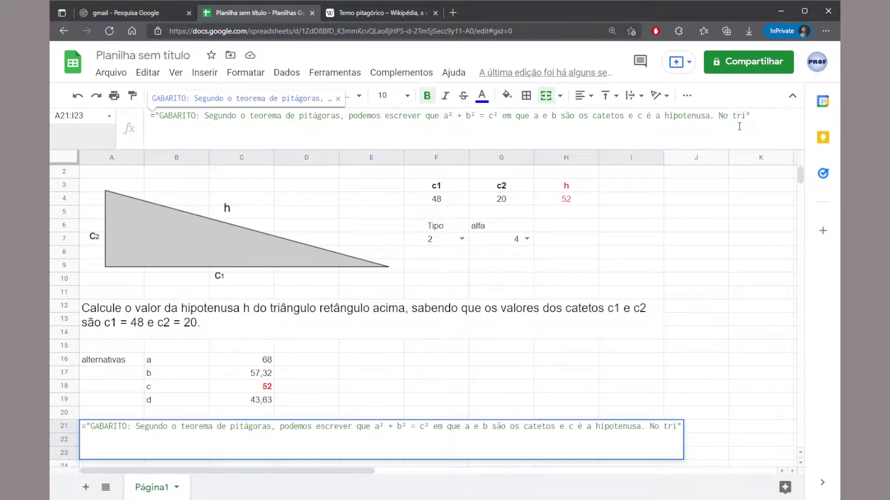
{"action": "type", "text": "ângulo "}
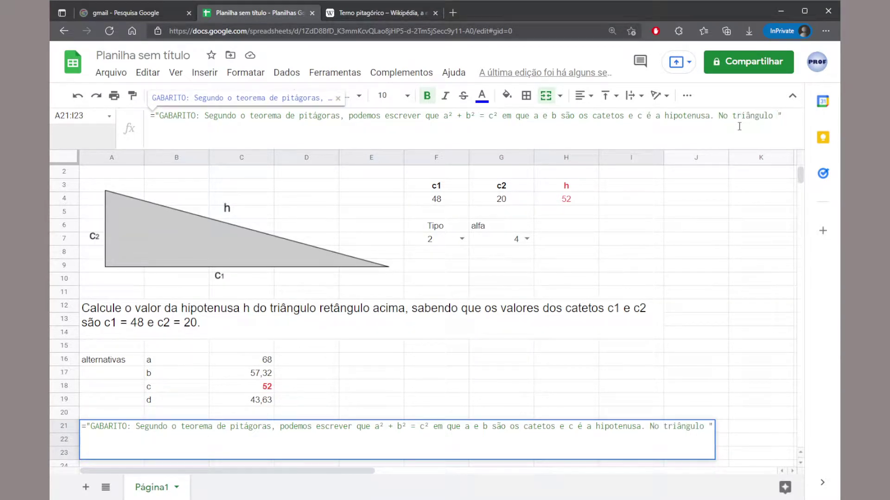
{"action": "type", "text": "dado, "}
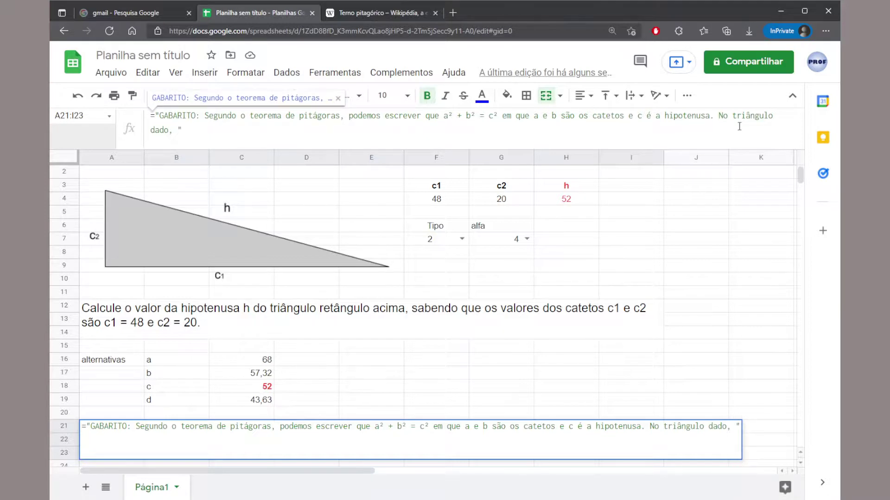
{"action": "type", "text": "a = c"}
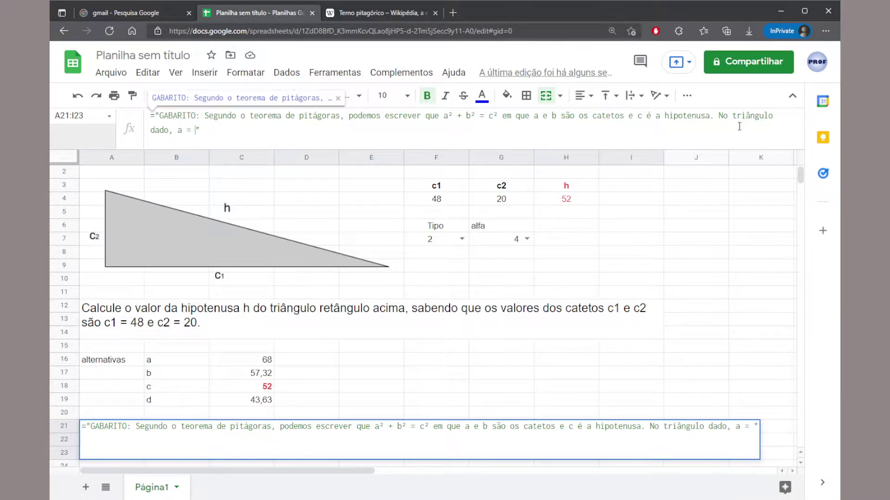
{"action": "type", "text": "1 ="}
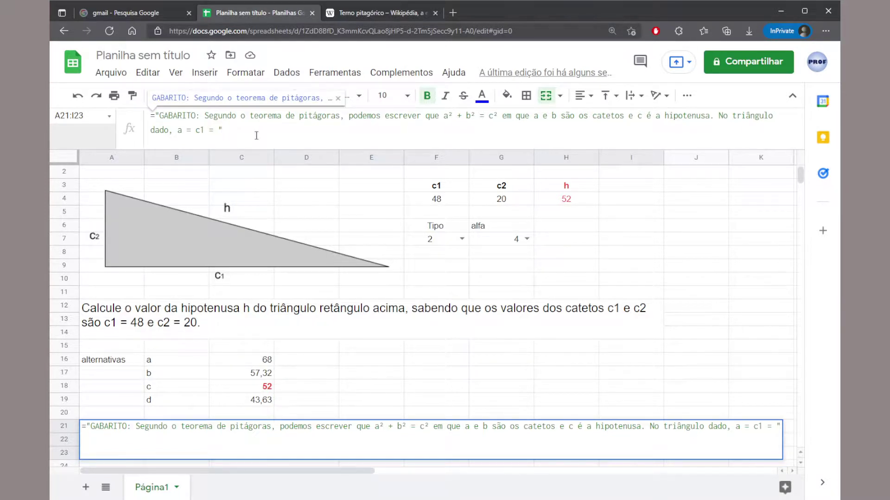
{"action": "type", "text": "&"}
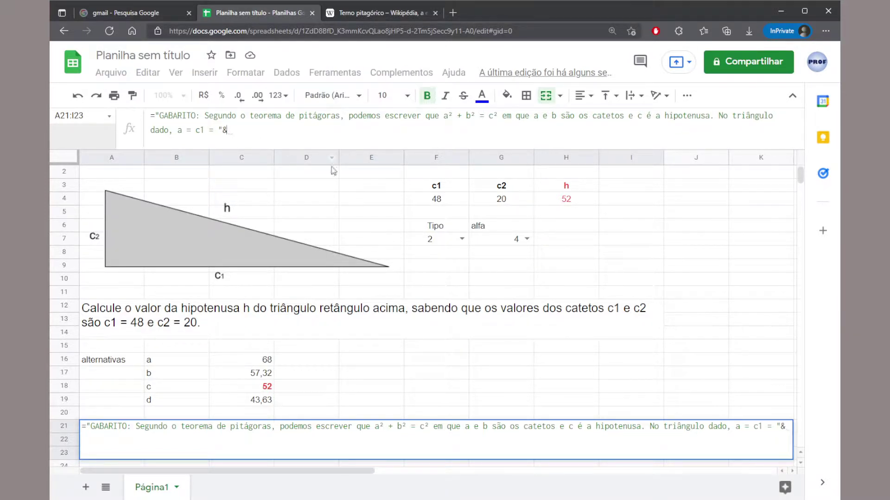
{"action": "left_click", "coordinate": [423, 198]}
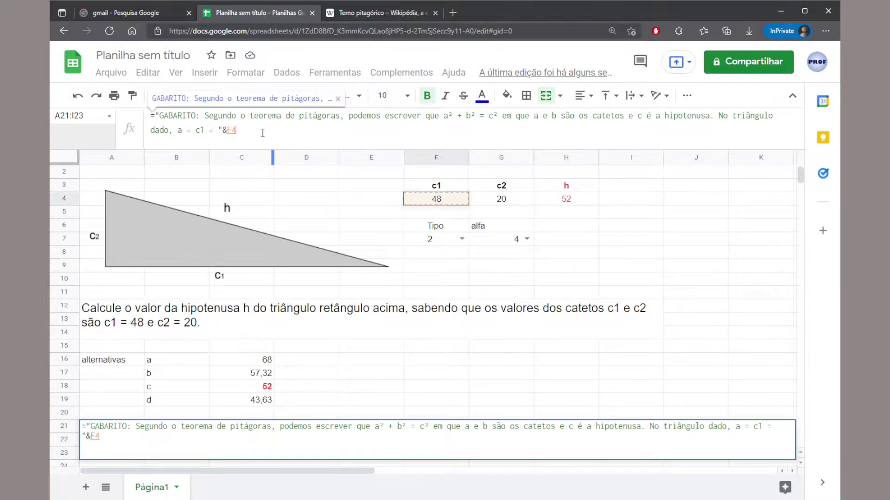
{"action": "key", "text": "Return"}
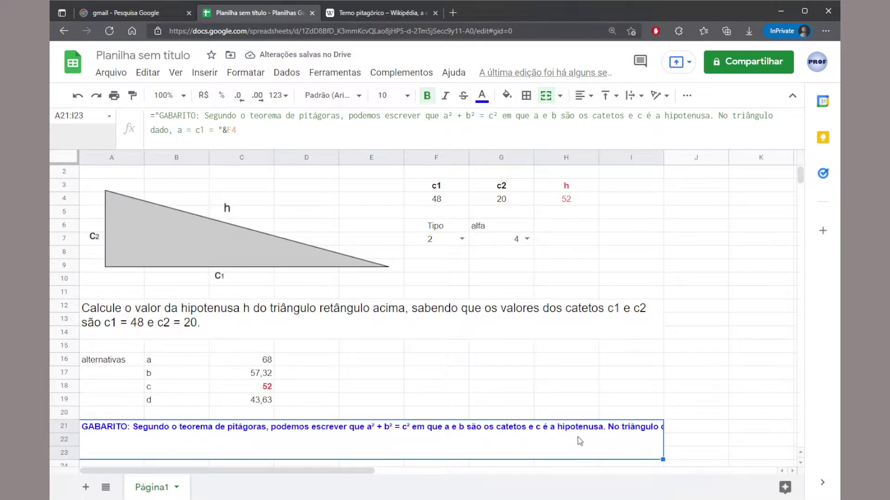
{"action": "left_click", "coordinate": [634, 97]}
{"action": "left_click", "coordinate": [646, 120]}
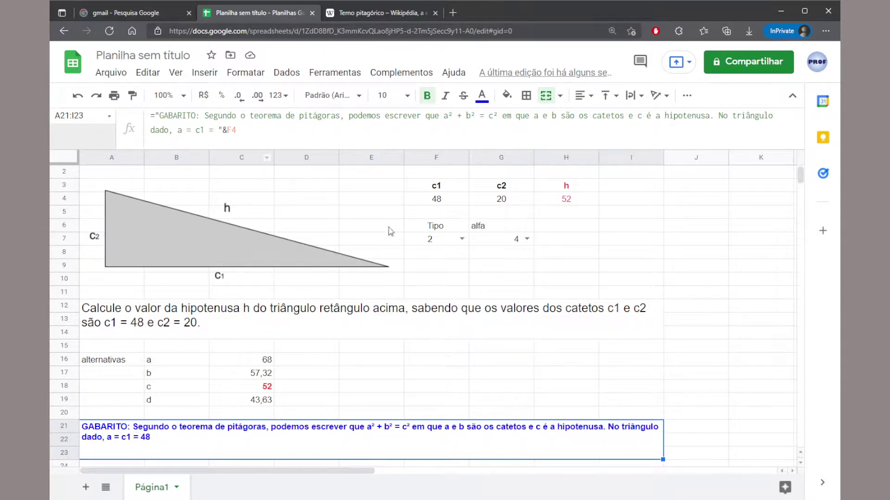
Step: Extend the answer key formula with ", b = c2 = " followed by a reference to G4
{"action": "left_click", "coordinate": [239, 131]}
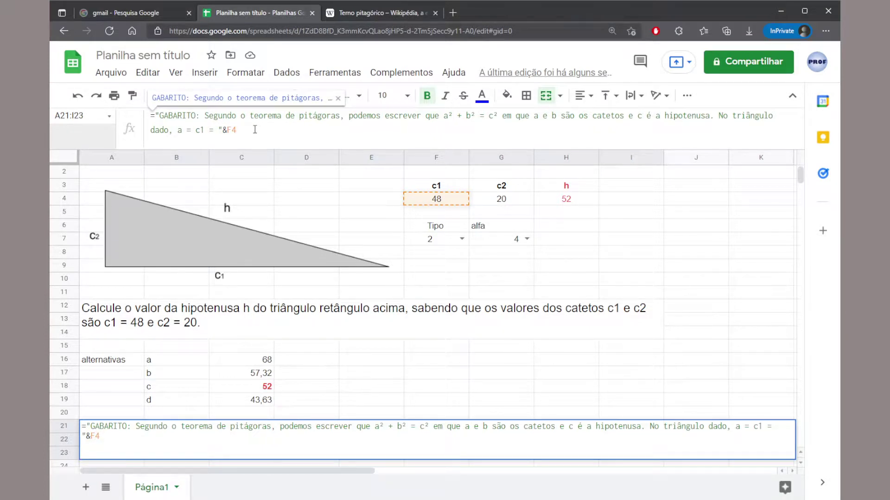
{"action": "type", "text": "&"}
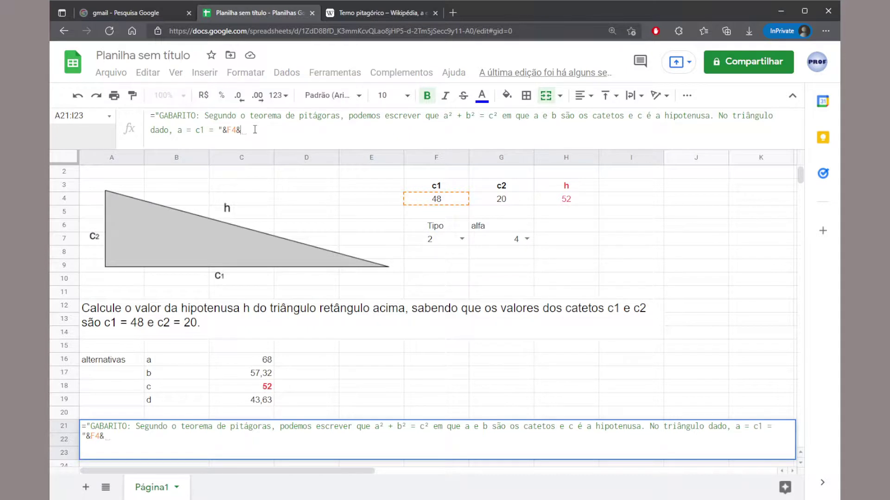
{"action": "type", "text": "\"\""}
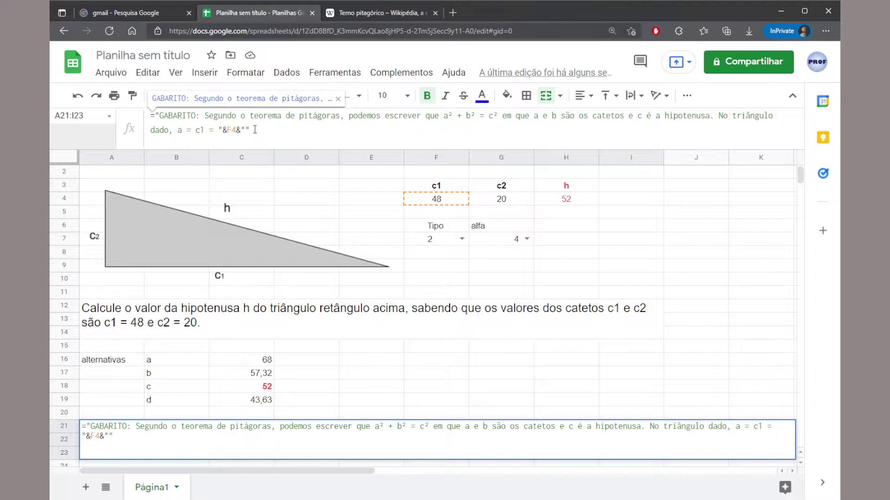
{"action": "type", "text": ", b = c2 = \"&"}
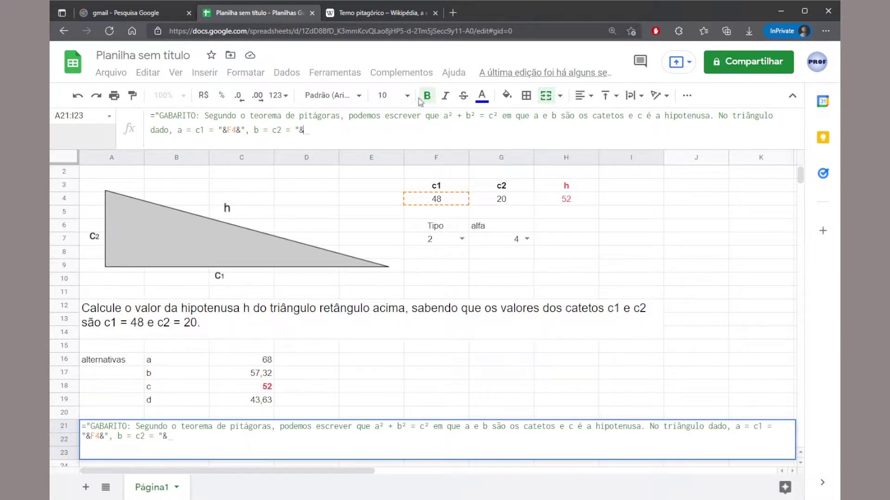
{"action": "left_click", "coordinate": [498, 200]}
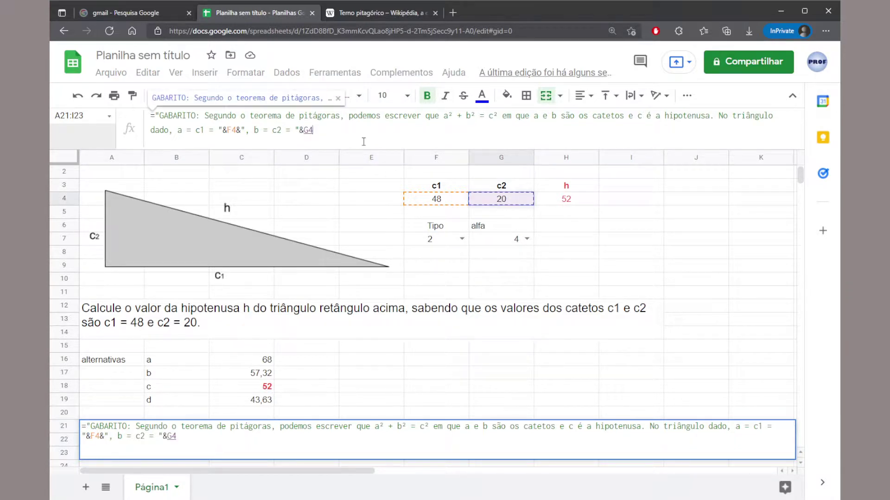
{"action": "key", "text": "Return"}
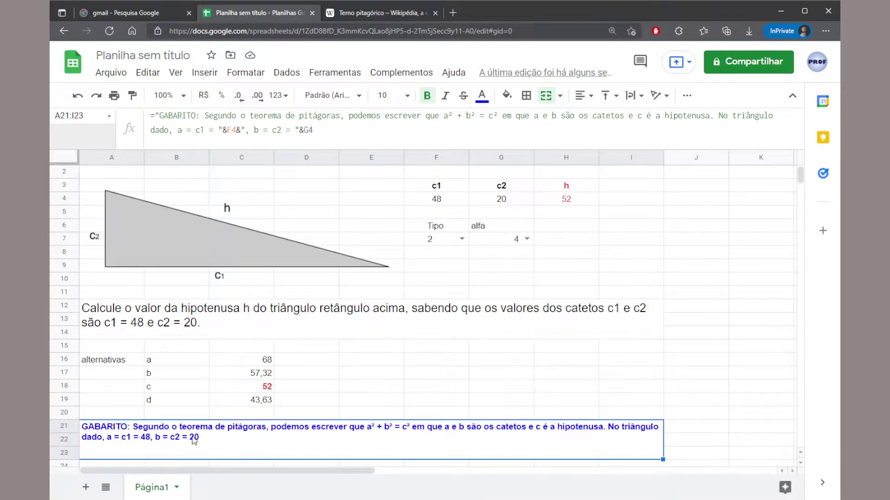
Step: Append " e c = h que estamos tentando detemrinar." after the G4 reference in the answer key formula
{"action": "left_click", "coordinate": [335, 130]}
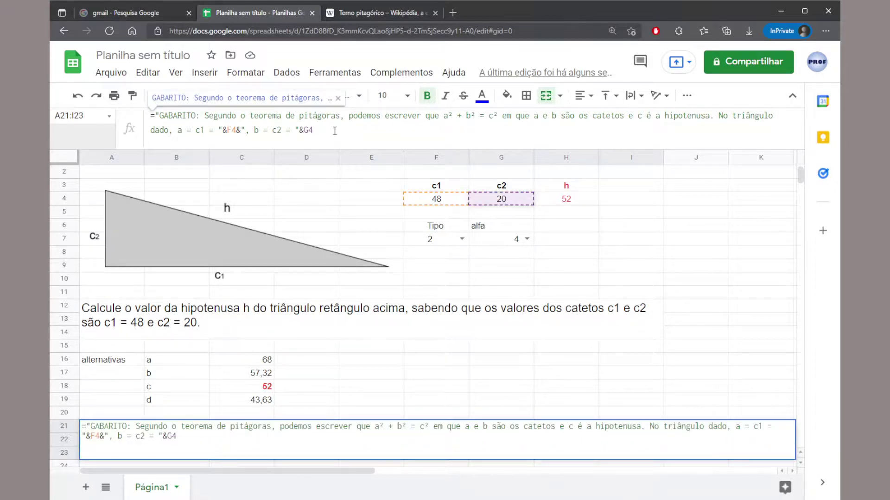
{"action": "type", "text": "&\"."}
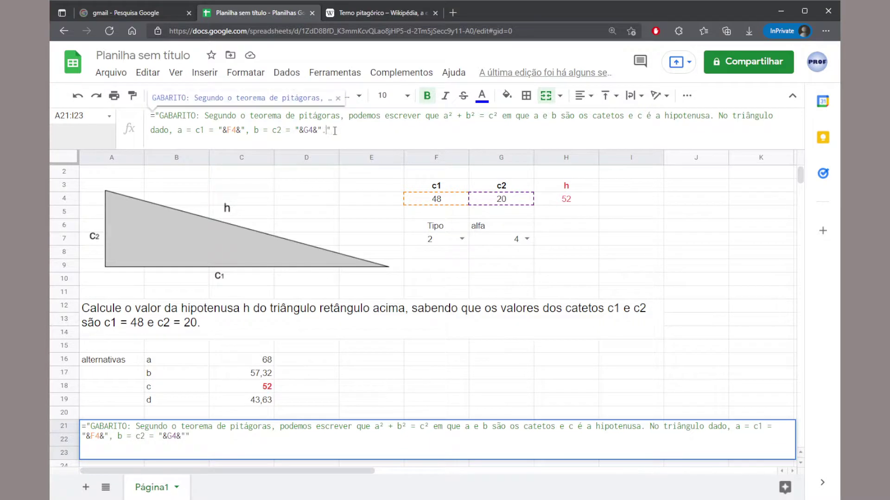
{"action": "type", "text": " Assim,"}
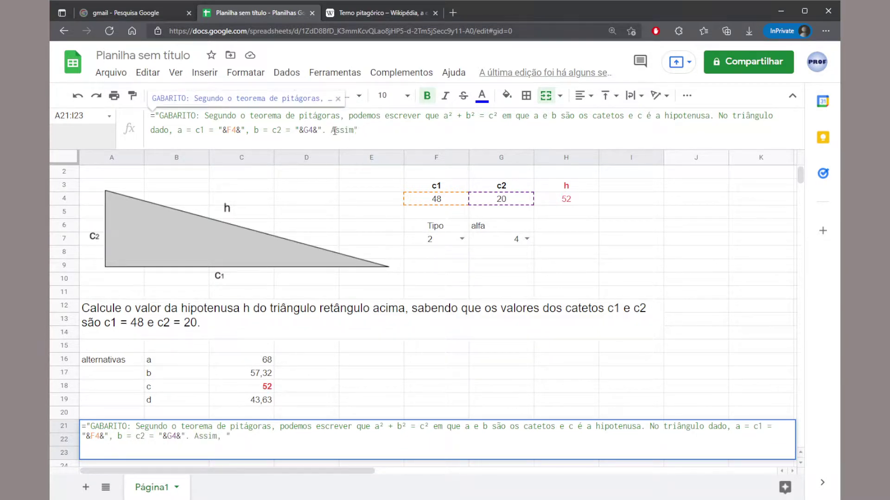
{"action": "key", "text": "BackSpace"}
{"action": "key", "text": "BackSpace"}
{"action": "key", "text": "BackSpace"}
{"action": "key", "text": "BackSpace"}
{"action": "key", "text": "BackSpace"}
{"action": "key", "text": "BackSpace"}
{"action": "key", "text": "BackSpace"}
{"action": "key", "text": "BackSpace"}
{"action": "key", "text": "BackSpace"}
{"action": "type", "text": "e "}
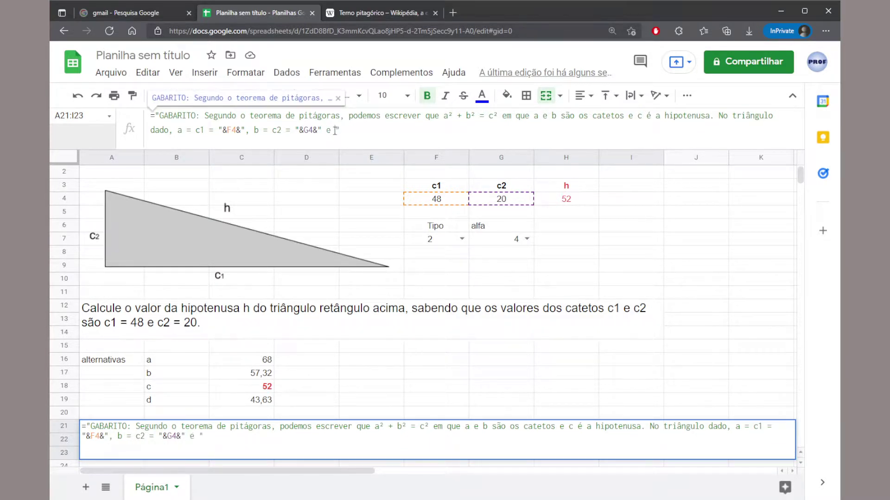
{"action": "type", "text": "c ="}
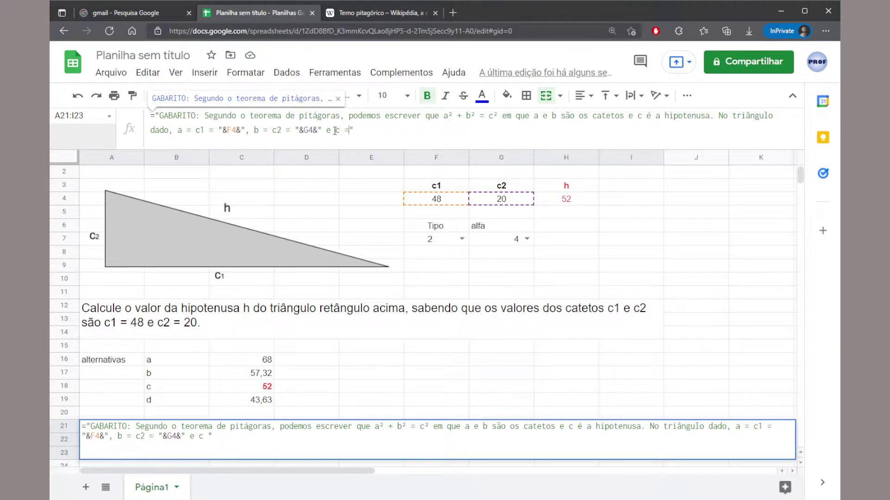
{"action": "type", "text": " h que "}
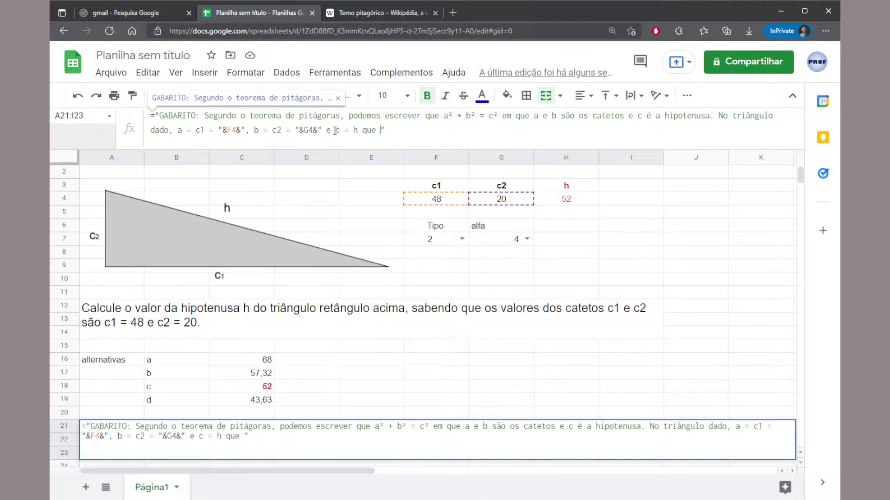
{"action": "type", "text": "estamos tenta"}
{"action": "type", "text": "ndo detemrinar."}
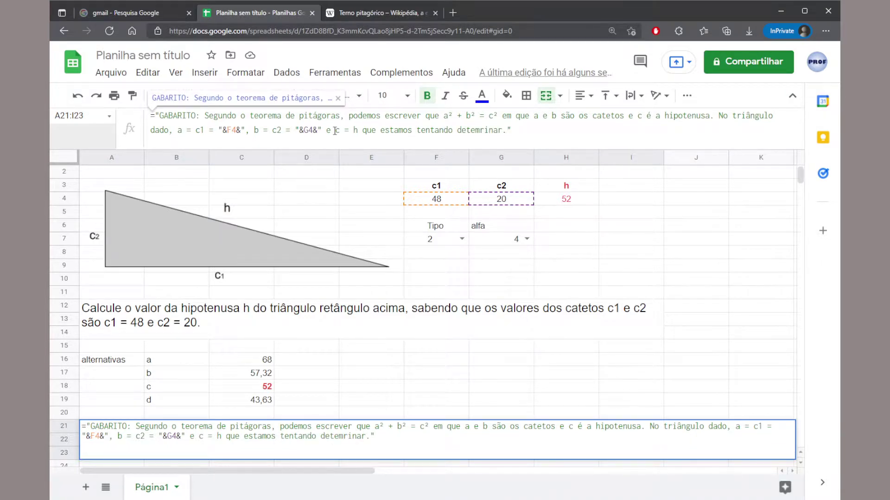
{"action": "key", "text": "ctrl+Return"}
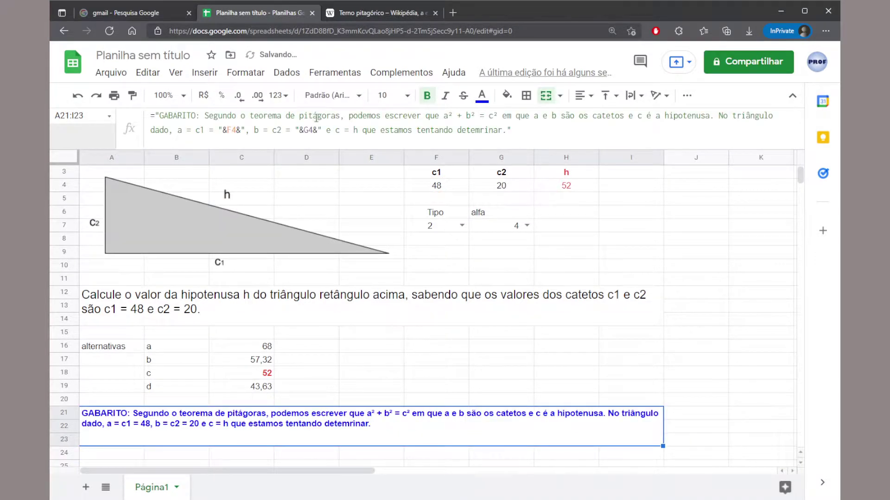
Step: Correct the misspelled last word of the answer key formula to "determinar"
{"action": "left_click", "coordinate": [383, 95]}
{"action": "left_click", "coordinate": [482, 131]}
{"action": "key", "text": "BackSpace"}
{"action": "key", "text": "BackSpace"}
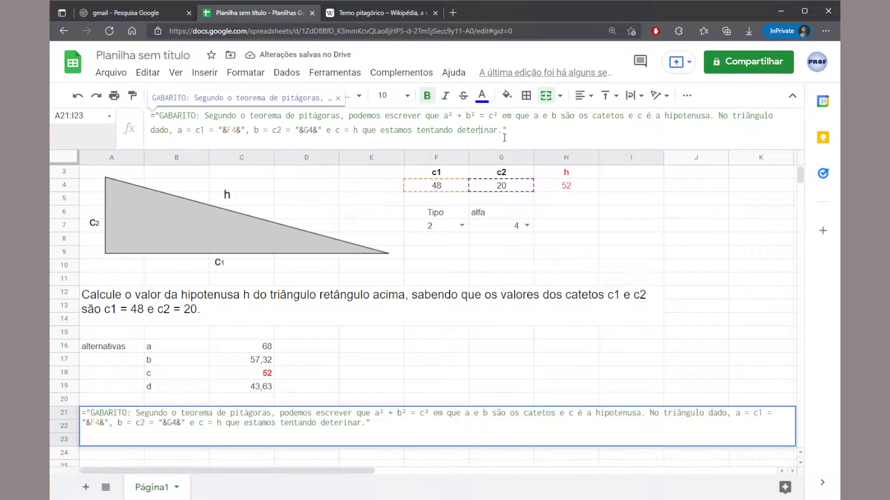
{"action": "type", "text": "rm"}
{"action": "key", "text": "ctrl+Return"}
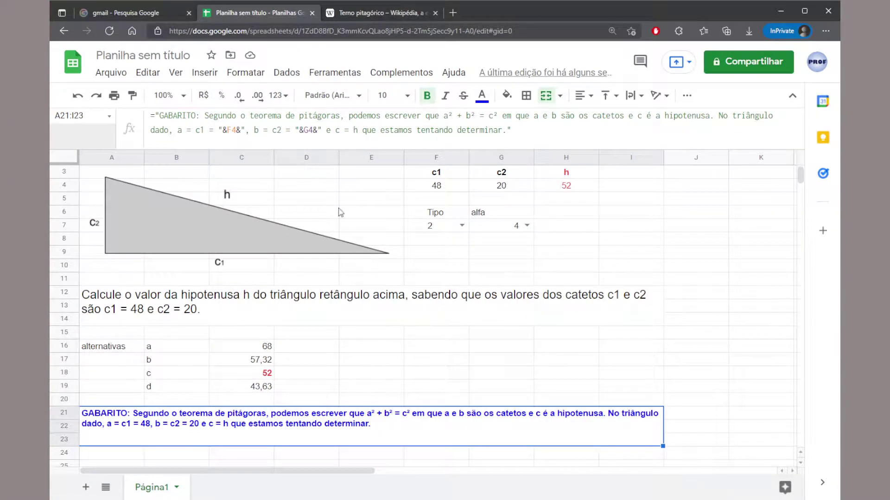
Step: Append " Usando a fórmula, temos que ", a reference to F4 and "²" to the A21 answer key formula
{"action": "left_click", "coordinate": [511, 128]}
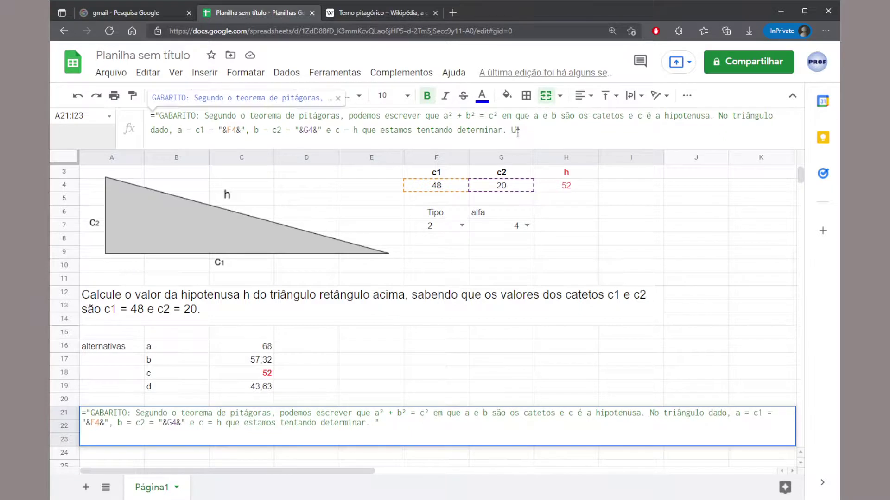
{"action": "type", "text": "Usando a fórmula, temos que"}
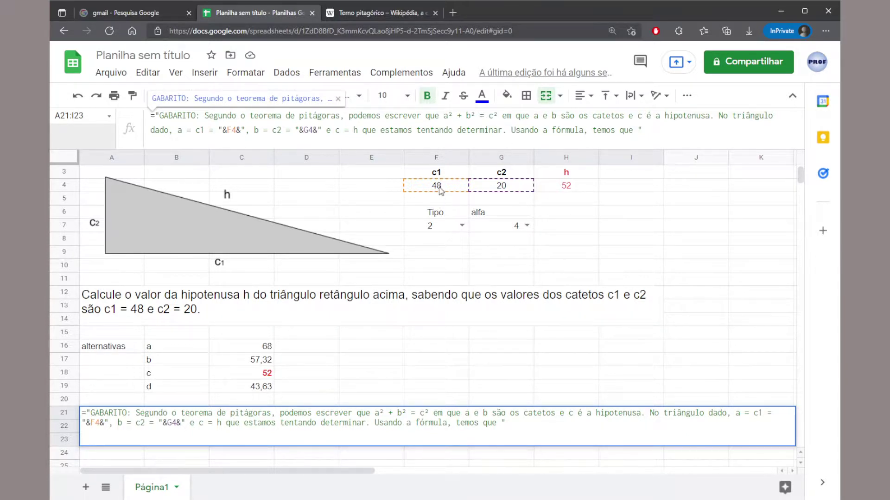
{"action": "type", "text": "&"}
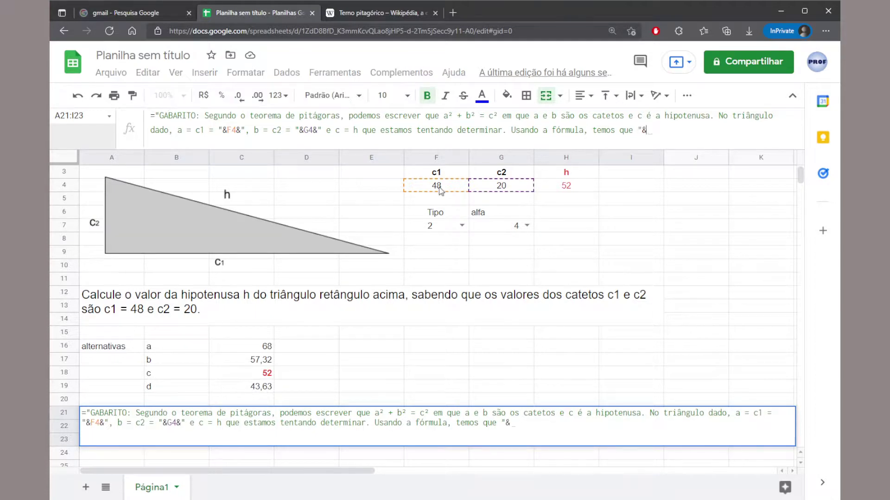
{"action": "left_click", "coordinate": [440, 190]}
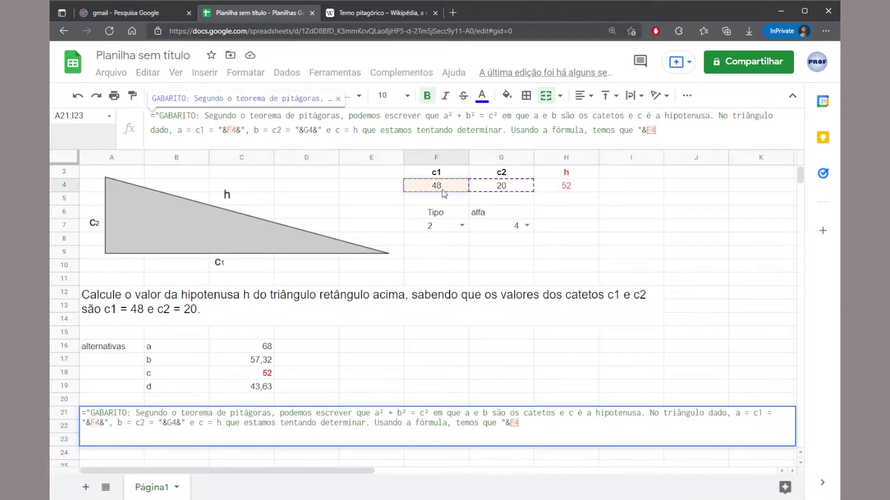
{"action": "type", "text": "&"}
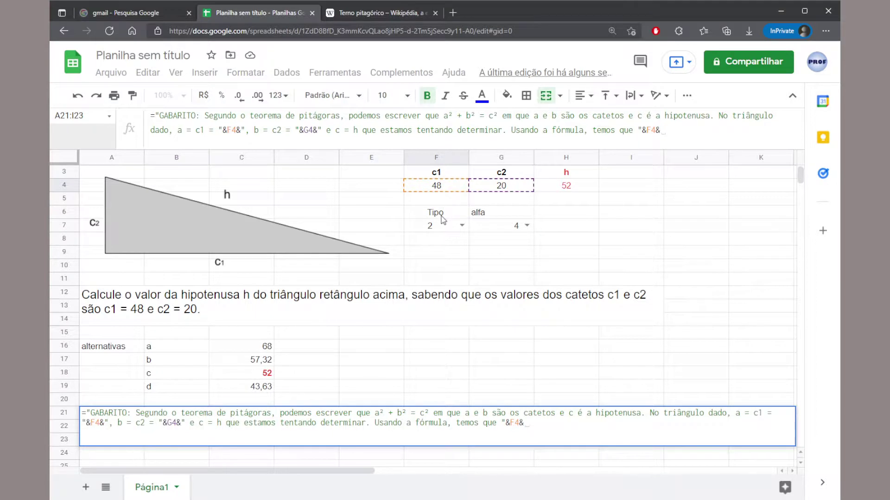
{"action": "type", "text": "\"\""}
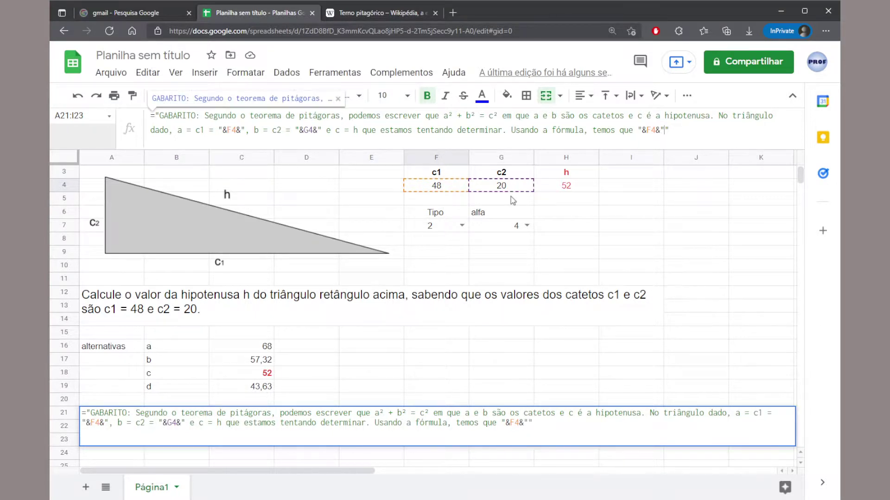
{"action": "type", "text": "²"}
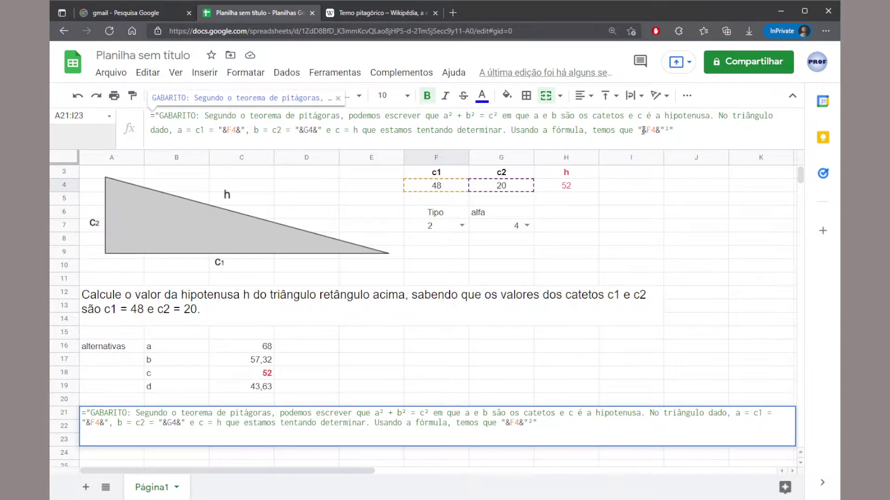
Step: Replace "temos que" with "temos: " before the last F4 reference in the answer key formula
{"action": "left_click_drag", "start_coordinate": [634, 131], "coordinate": [614, 130]}
{"action": "type", "text": ":"}
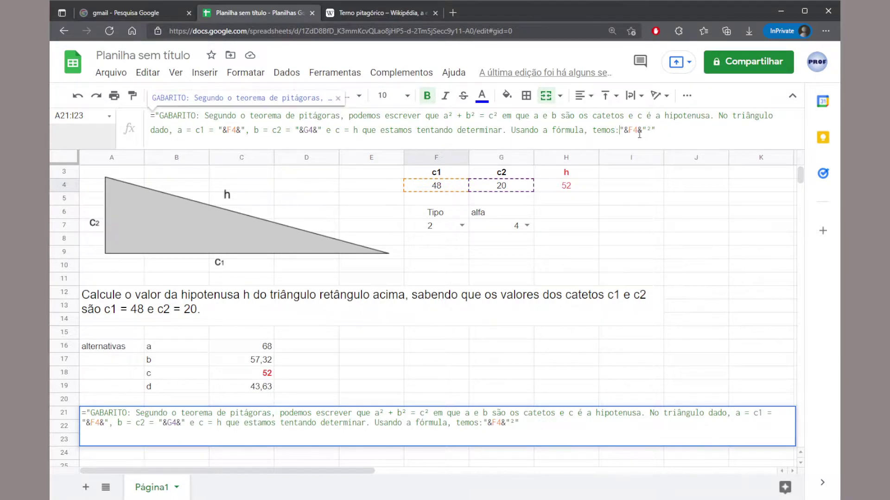
{"action": "key", "text": "Return"}
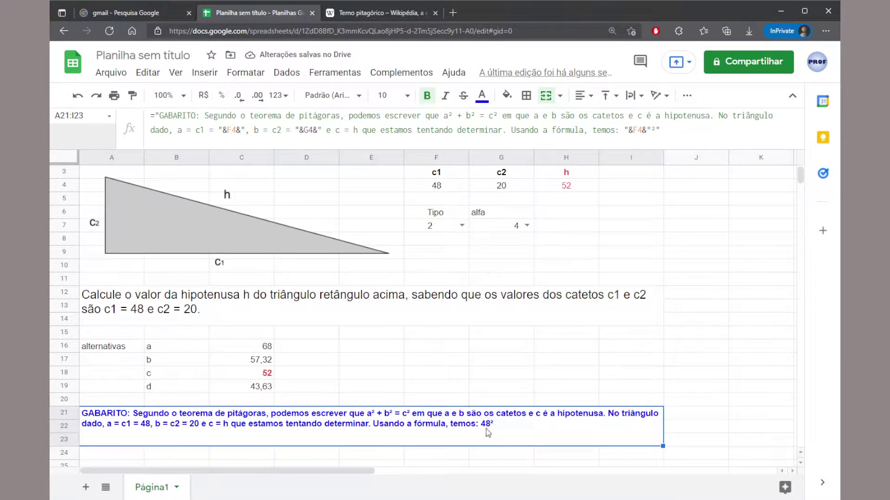
Step: Extend the answer key formula after the squared F4 term with " + ", a reference to G4 and "² = "
{"action": "left_click", "coordinate": [638, 132]}
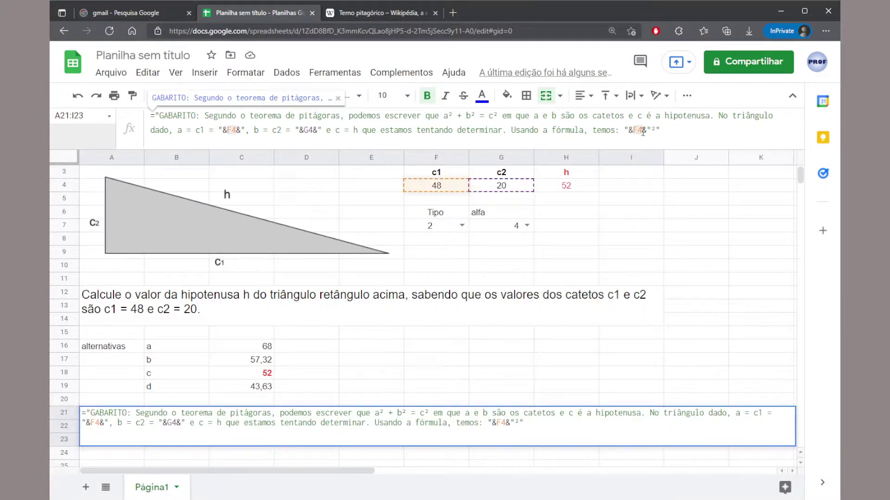
{"action": "double_click", "coordinate": [637, 130]}
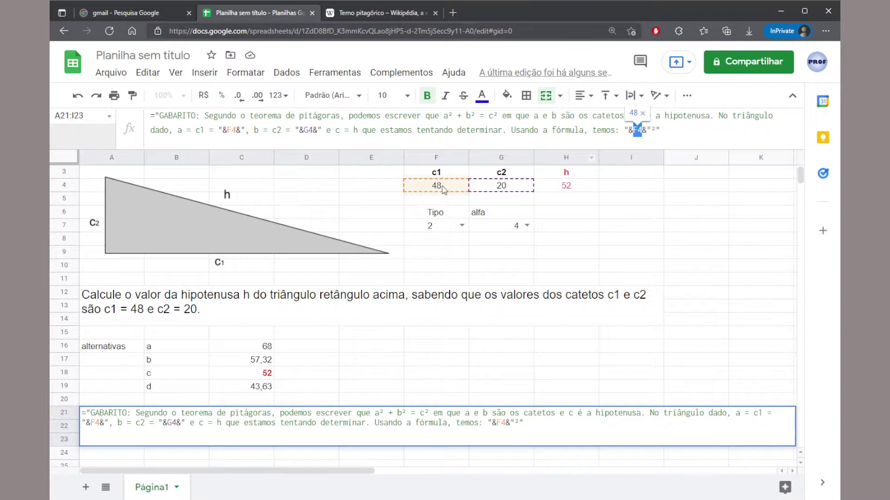
{"action": "left_click", "coordinate": [654, 131]}
{"action": "type", "text": "²"}
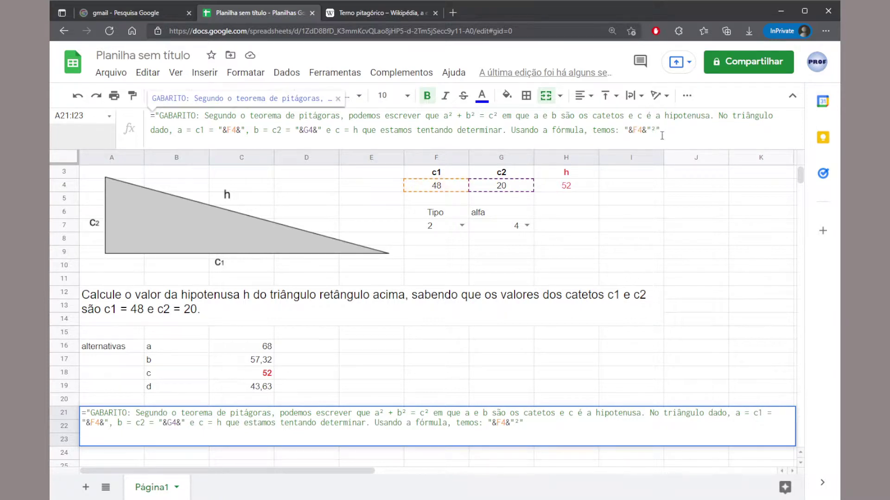
{"action": "type", "text": " +"}
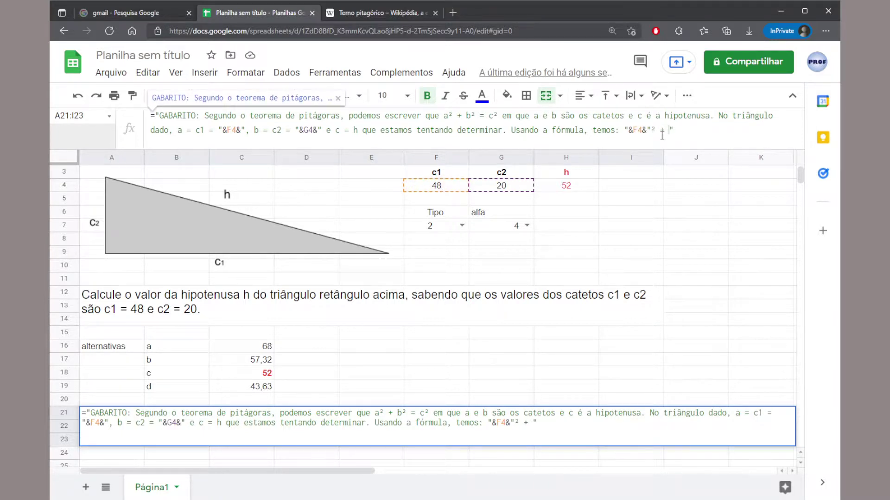
{"action": "left_click", "coordinate": [689, 131]}
{"action": "type", "text": "&"}
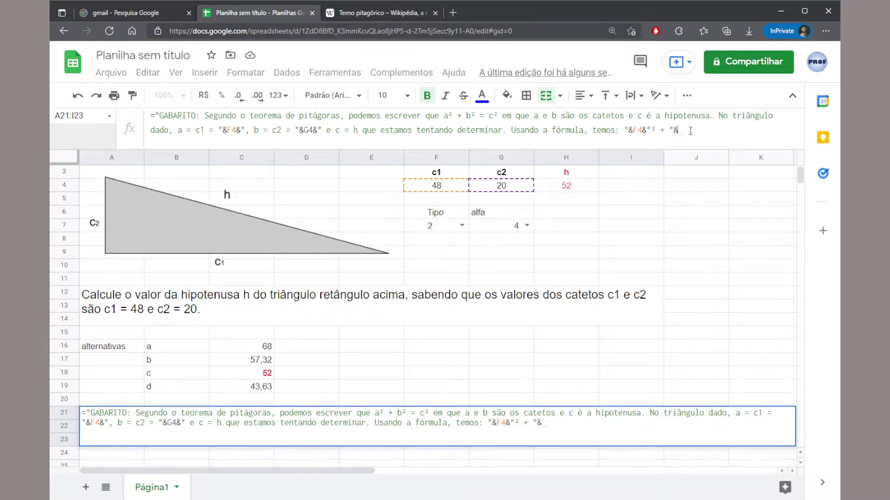
{"action": "left_click", "coordinate": [501, 185]}
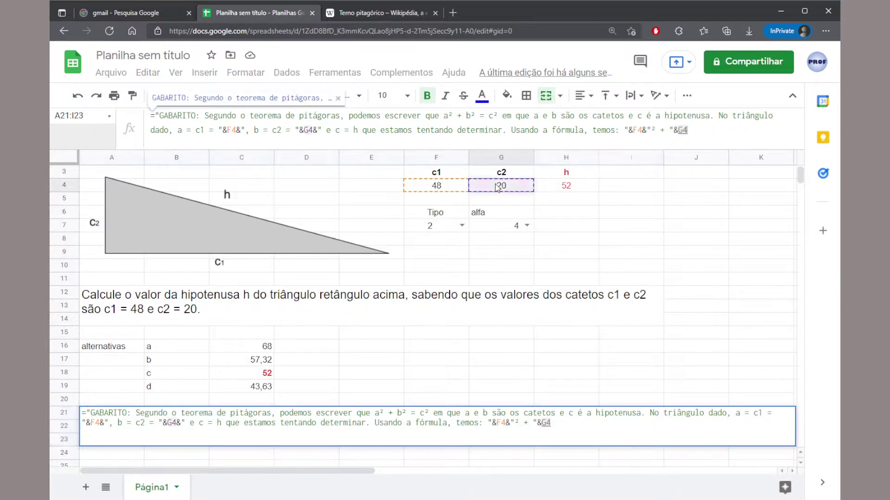
{"action": "type", "text": "&\""}
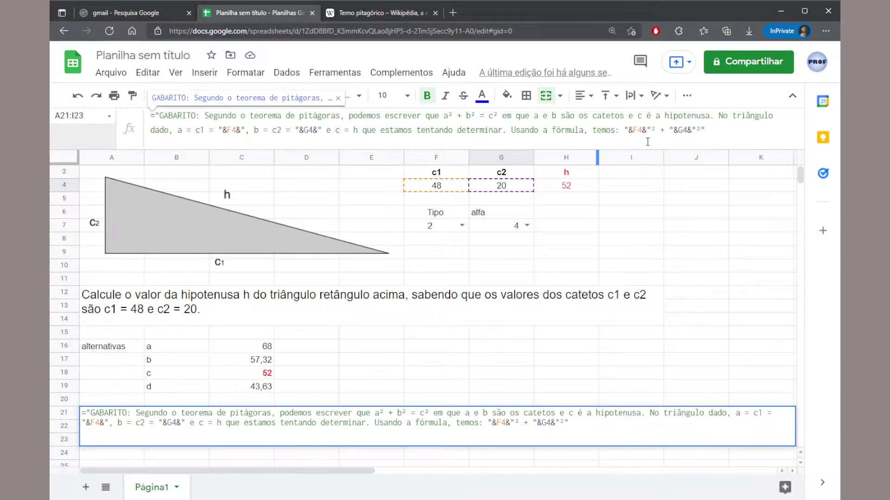
{"action": "type", "text": "² ="}
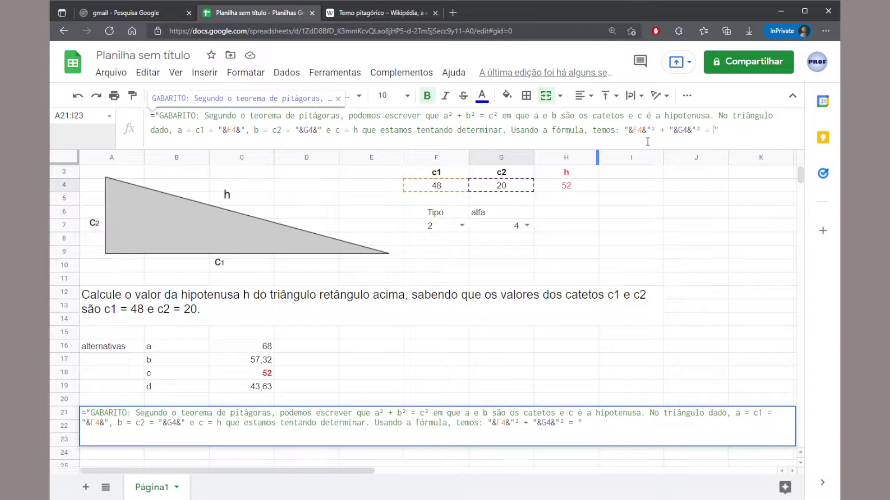
{"action": "key", "text": "Return"}
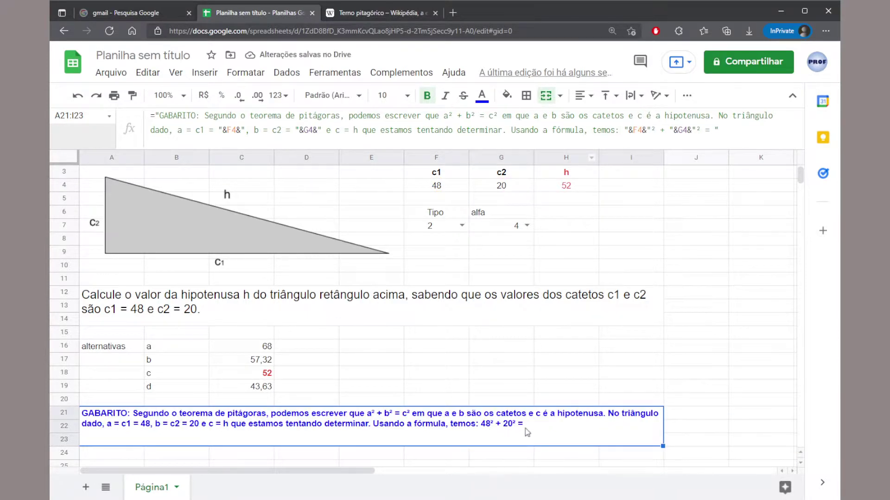
Step: Complete the equation at the end of the answer key formula with "h²"
{"action": "left_click", "coordinate": [716, 131]}
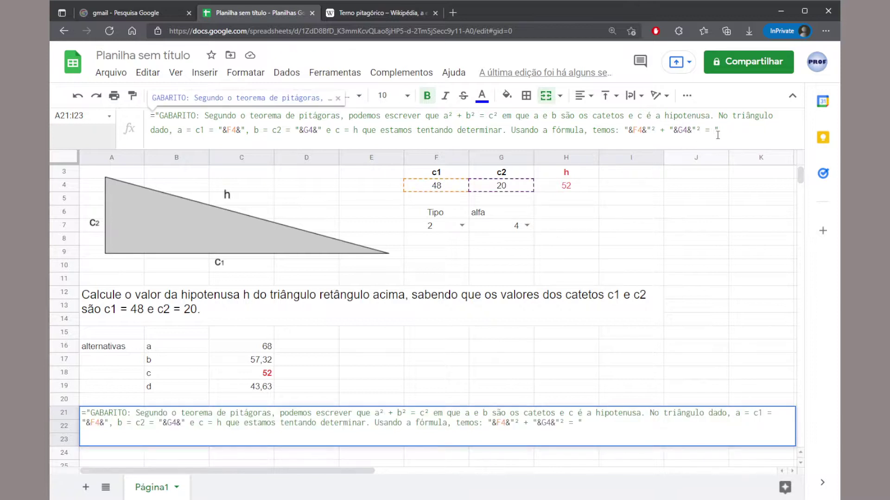
{"action": "type", "text": "h²"}
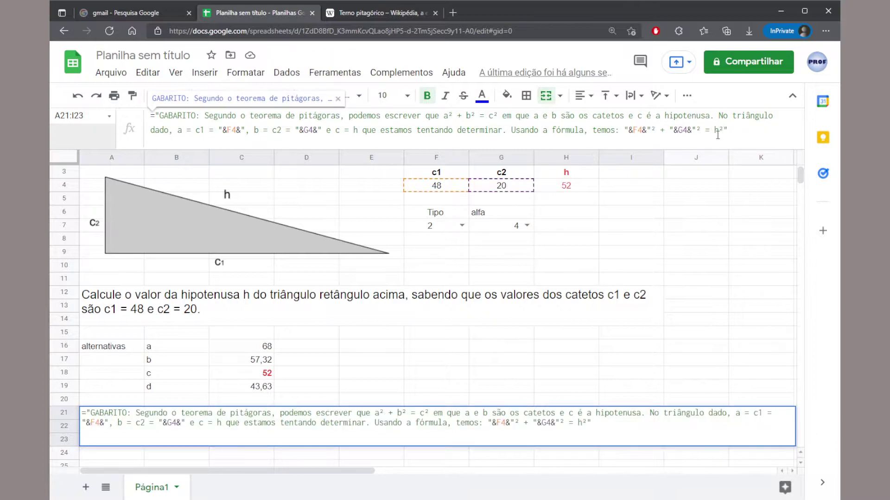
{"action": "key", "text": "Return"}
{"action": "key", "text": "Up"}
{"action": "key", "text": "Down"}
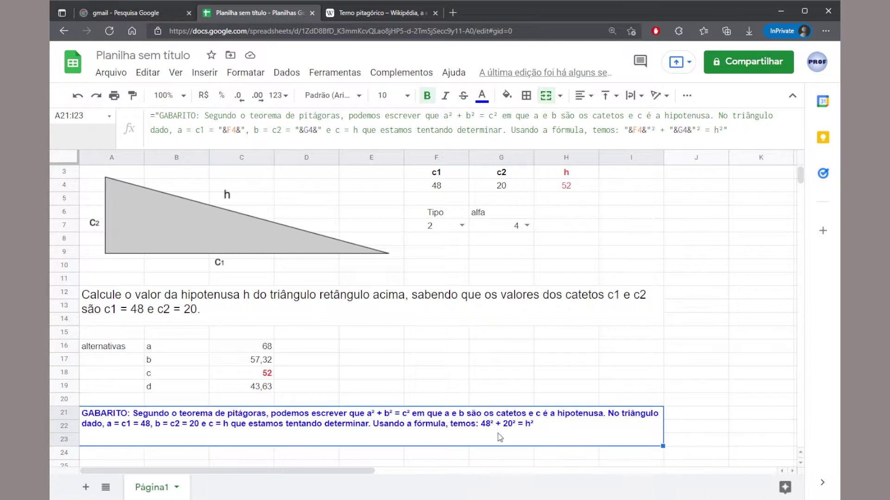
Step: Append the text ". Calculando os quadrados, temos" after "h²" in the answer key formula
{"action": "left_click", "coordinate": [725, 134]}
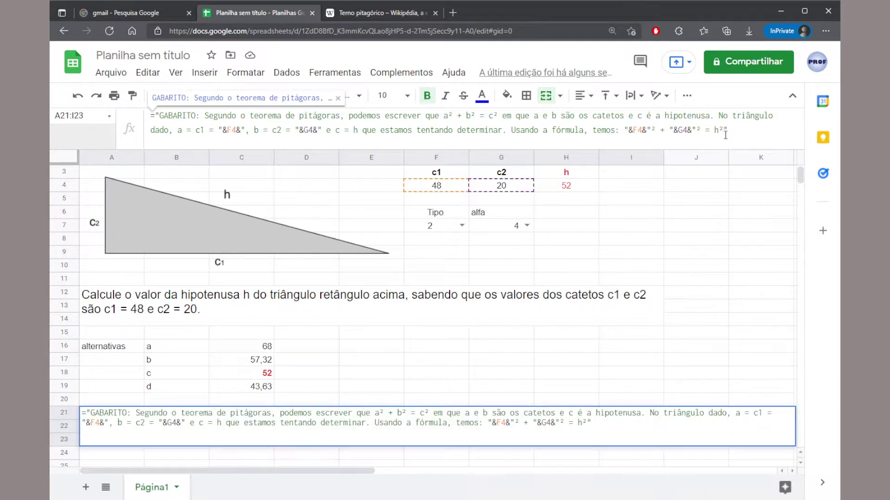
{"action": "type", "text": ". Calculando os q"}
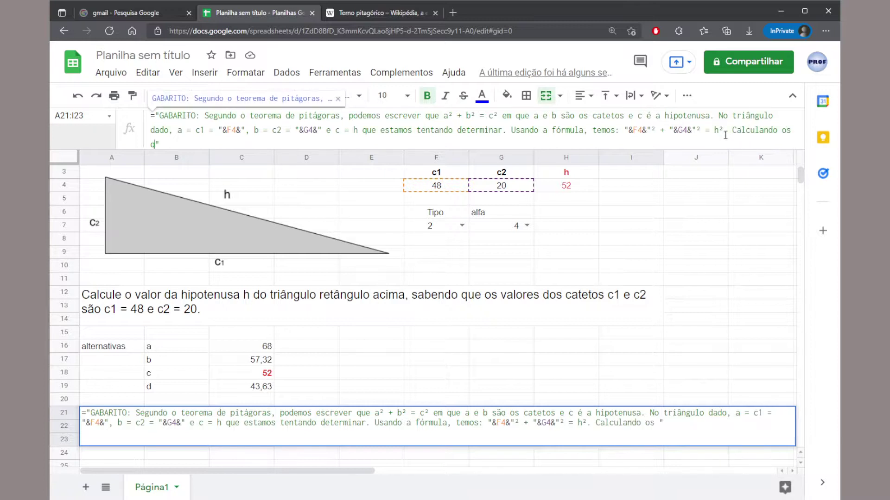
{"action": "type", "text": "uadrados, temos"}
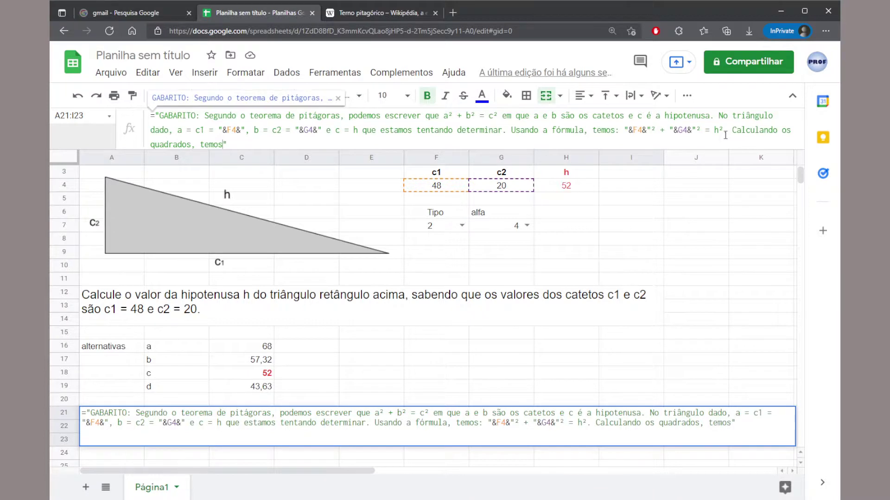
{"action": "type", "text": " h² ="}
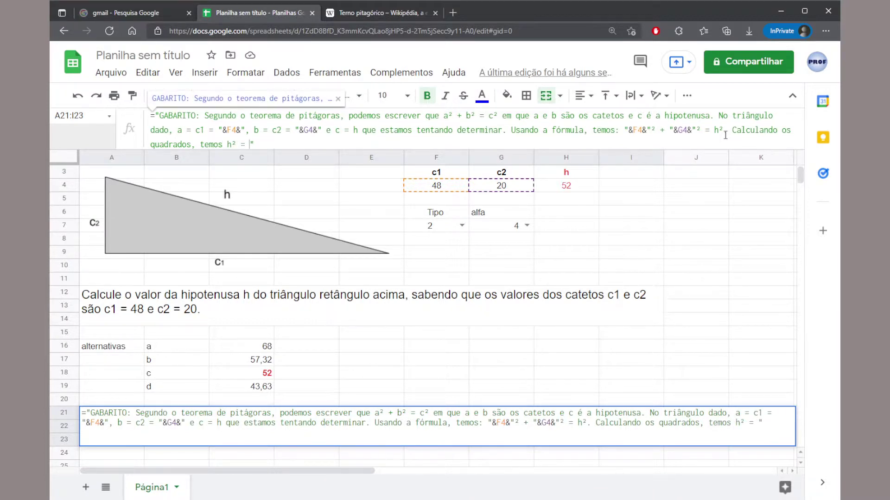
{"action": "key", "text": "BackSpace"}
{"action": "key", "text": "BackSpace"}
{"action": "key", "text": "BackSpace"}
{"action": "key", "text": "BackSpace"}
{"action": "key", "text": "BackSpace"}
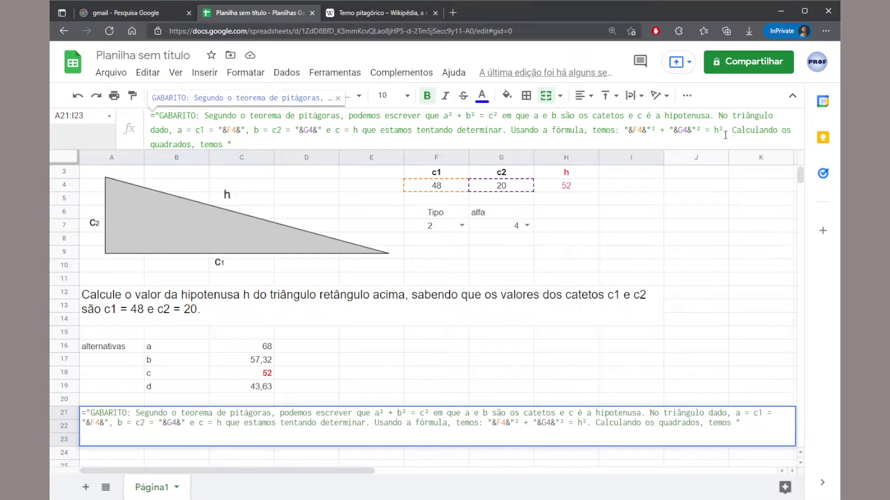
Step: Append the computed square F4^2 after "temos " at the end of the answer key formula
{"action": "key", "text": "shift+Return"}
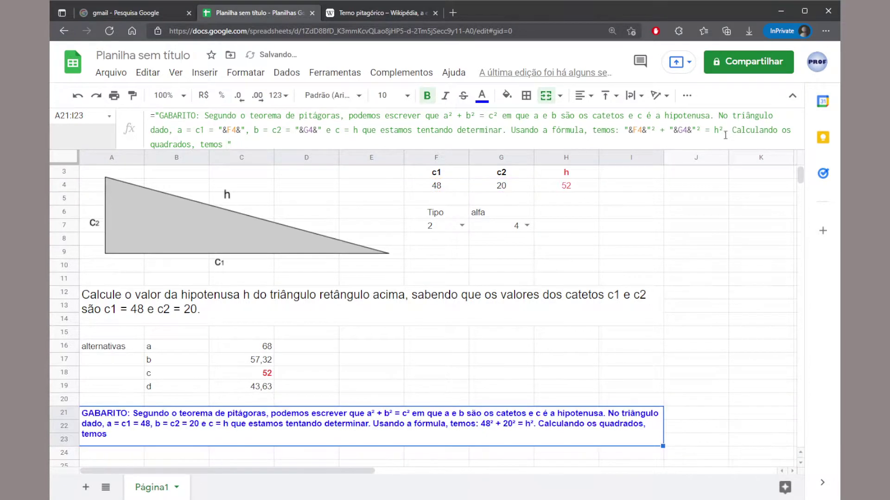
{"action": "key", "text": "Down"}
{"action": "left_click", "coordinate": [230, 145]}
{"action": "type", "text": "&"}
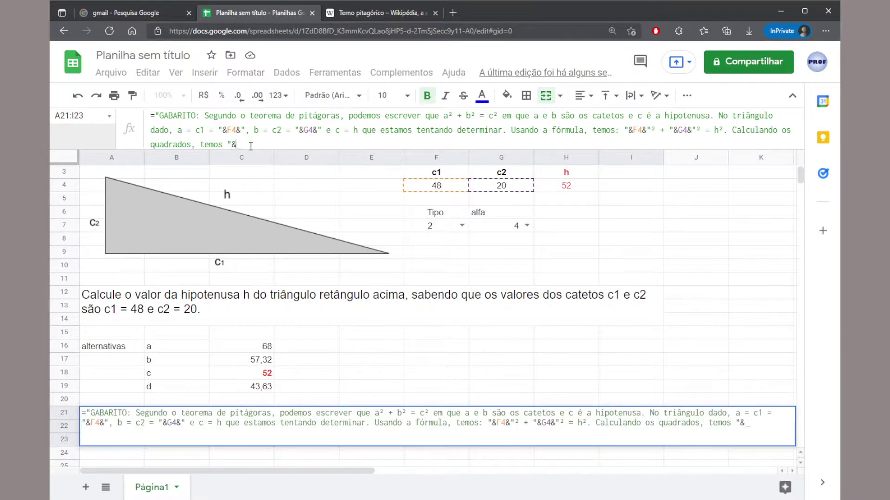
{"action": "left_click", "coordinate": [433, 186]}
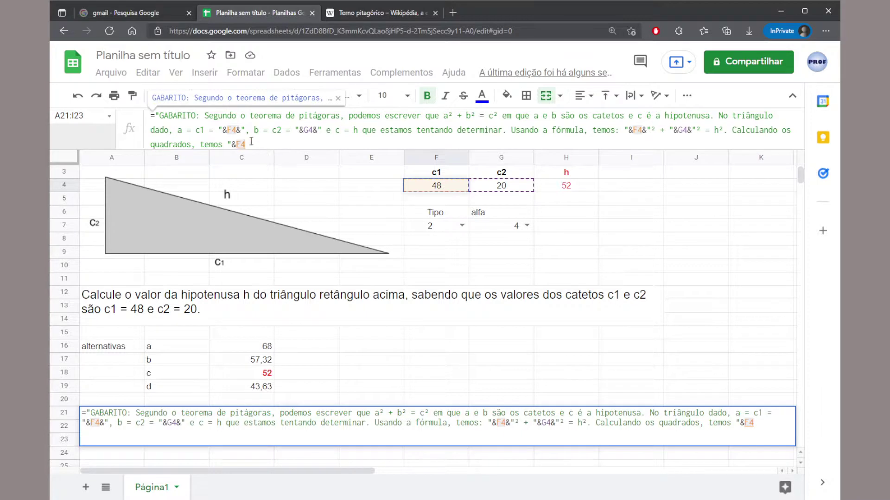
{"action": "type", "text": "^2"}
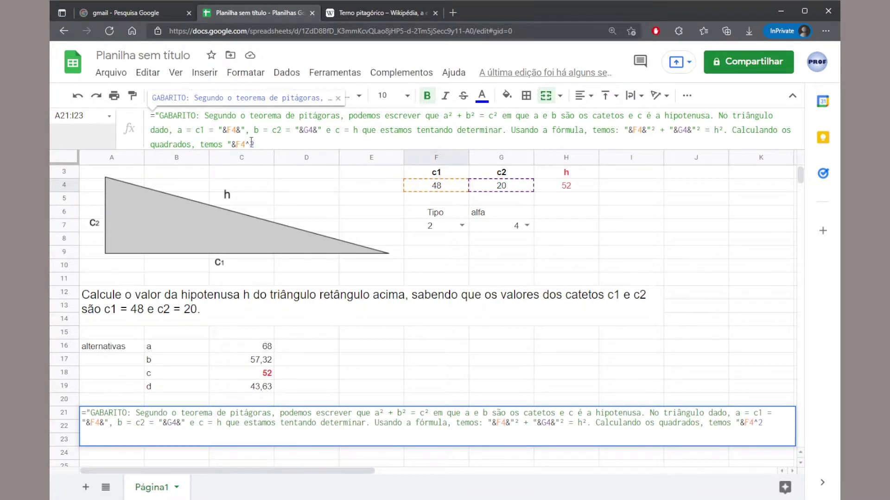
{"action": "key", "text": "shift+Return"}
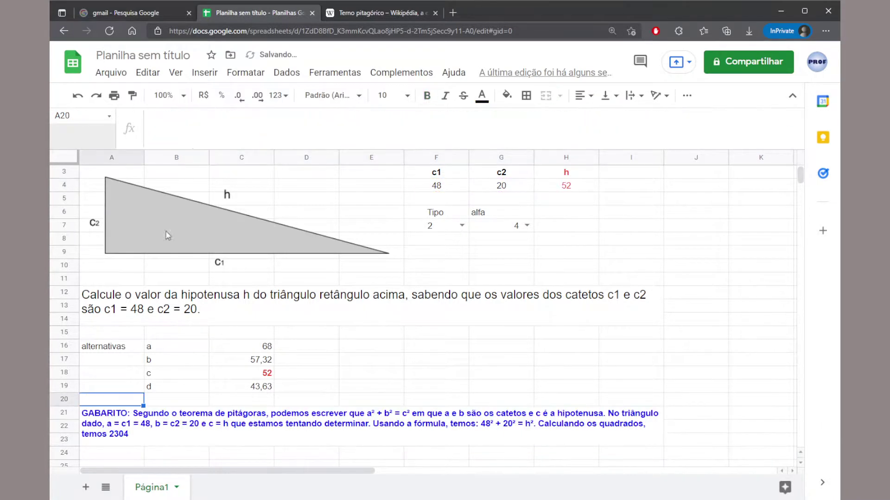
Step: Append the text " + " after F4^2 in the A21 answer key formula
{"action": "left_click", "coordinate": [146, 417]}
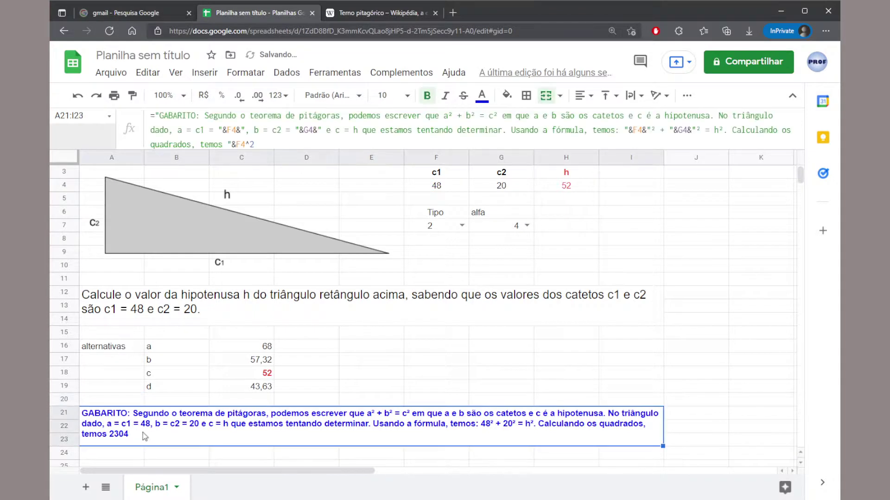
{"action": "left_click", "coordinate": [283, 145]}
{"action": "type", "text": "&\" "}
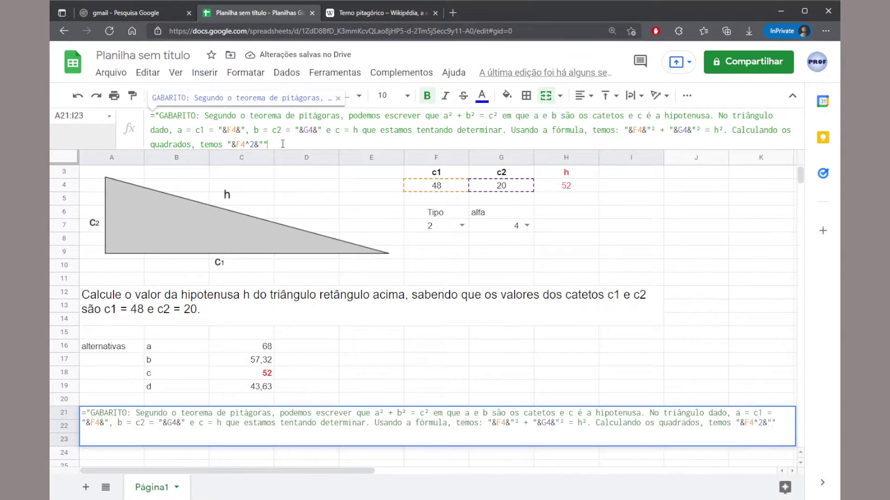
{"action": "type", "text": "+"}
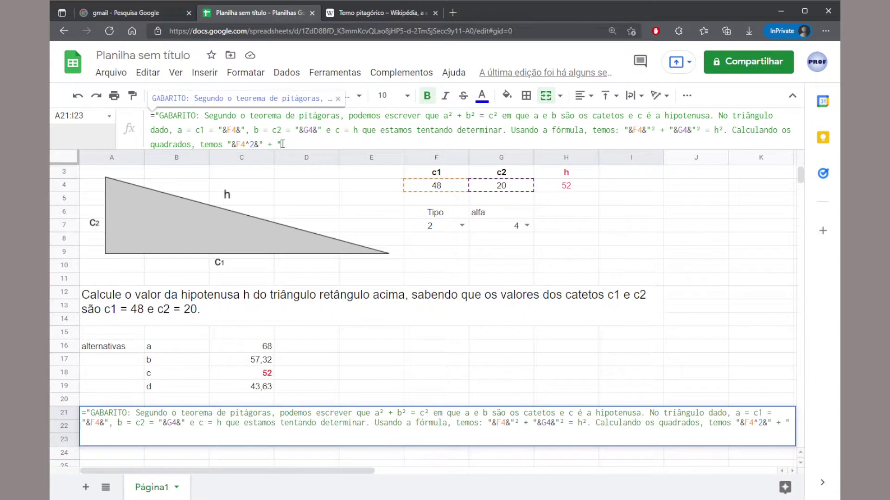
{"action": "key", "text": "Return"}
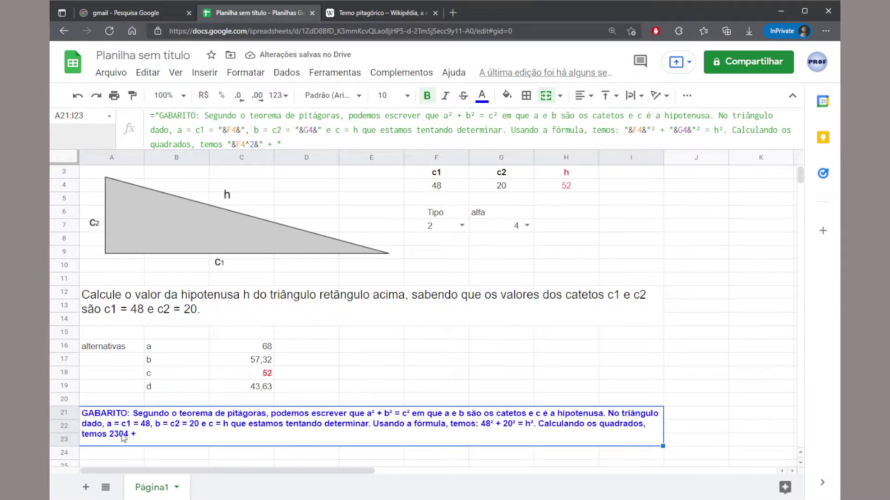
Step: Check the square of 48 with a temporary =48*48 formula in cell G16 and clear that cell
{"action": "left_click", "coordinate": [466, 349]}
{"action": "left_click", "coordinate": [487, 349]}
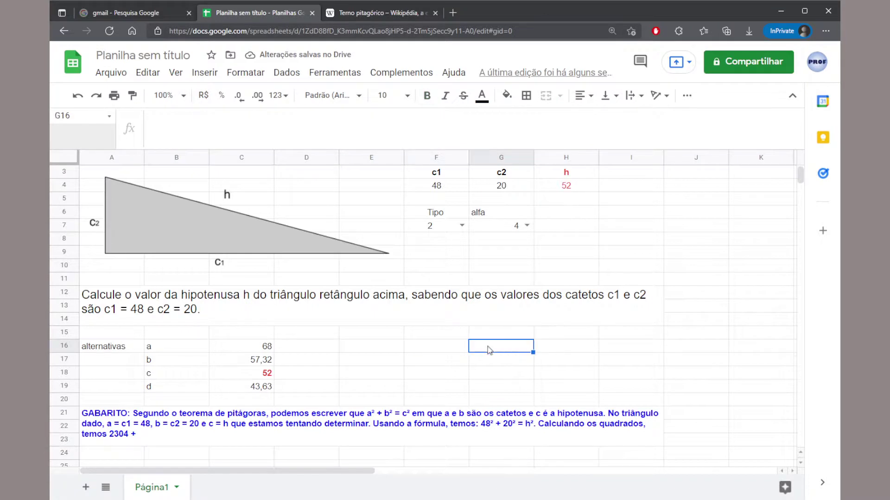
{"action": "type", "text": "=48*48"}
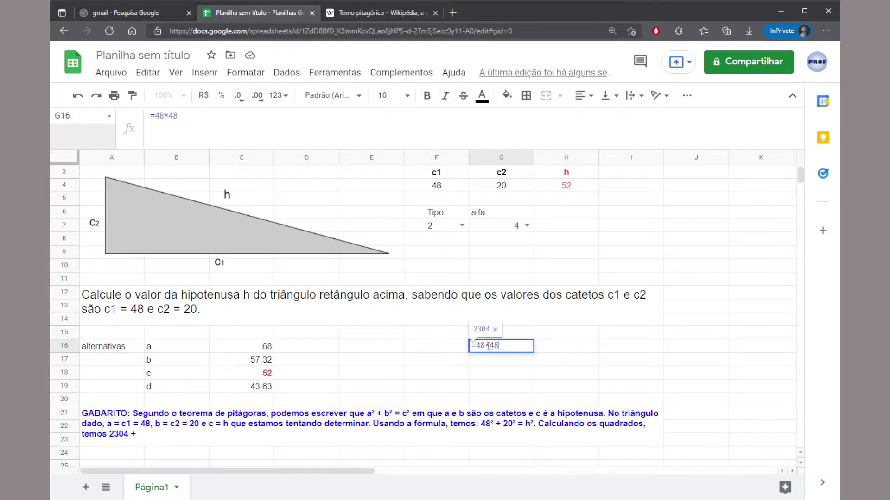
{"action": "key", "text": "Return"}
{"action": "left_click", "coordinate": [495, 349]}
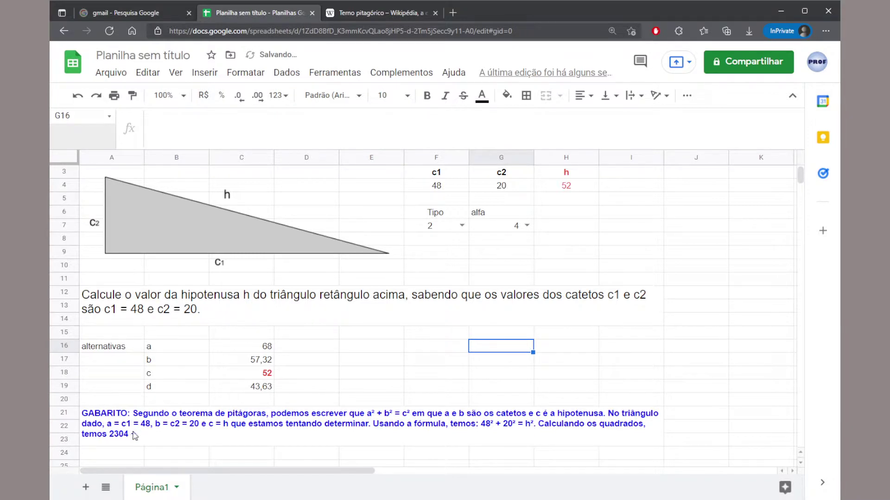
Step: Append the computed square G4^2 after " + " at the end of the answer key formula
{"action": "left_click", "coordinate": [119, 438]}
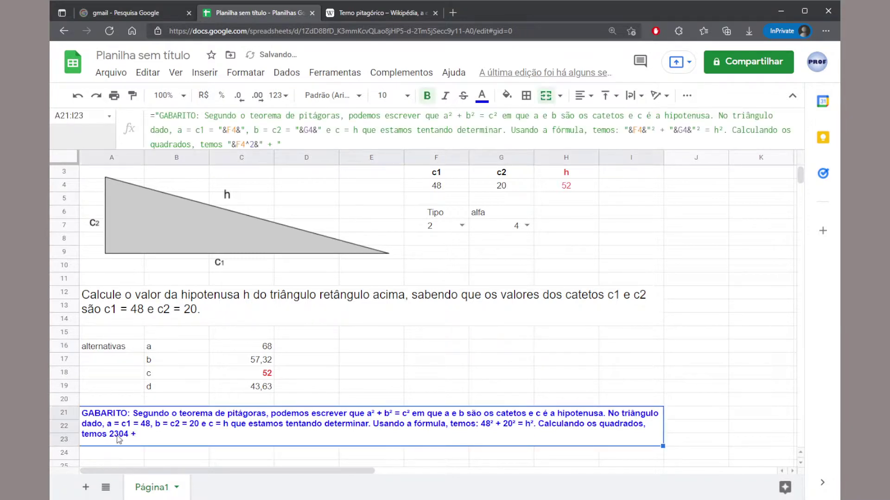
{"action": "left_click", "coordinate": [318, 144]}
{"action": "type", "text": "&"}
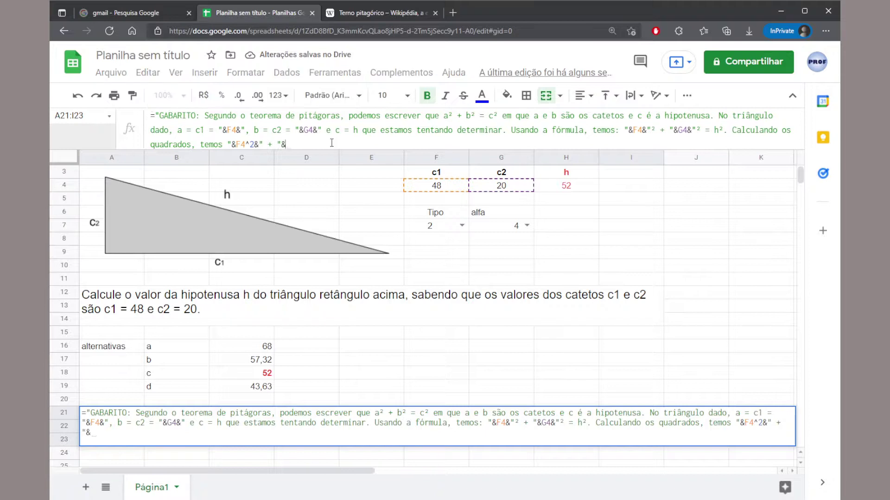
{"action": "left_click", "coordinate": [488, 188]}
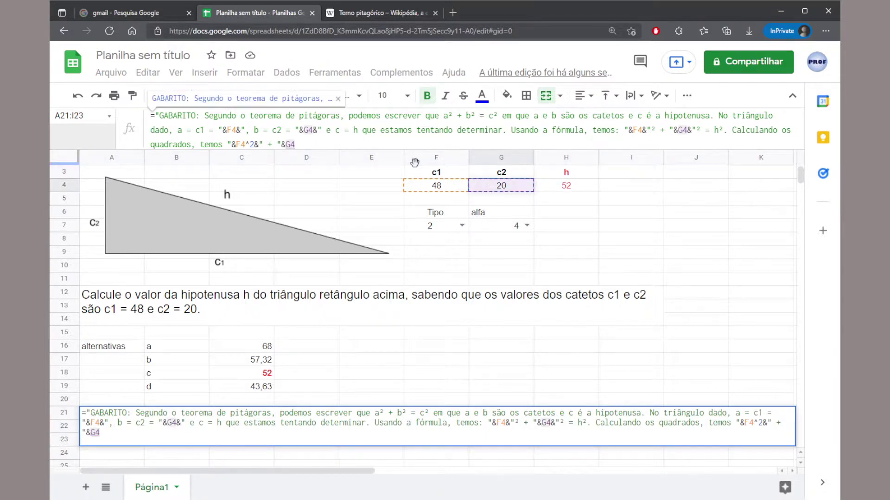
{"action": "type", "text": "^2"}
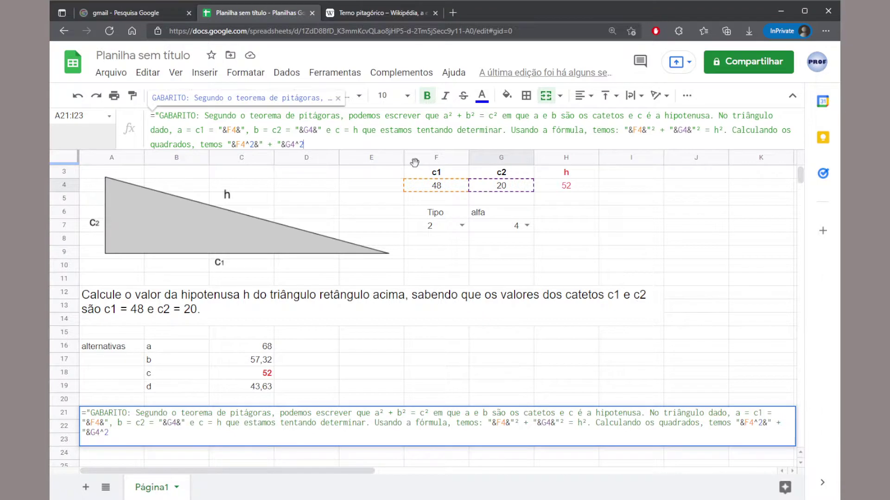
{"action": "key", "text": "Return"}
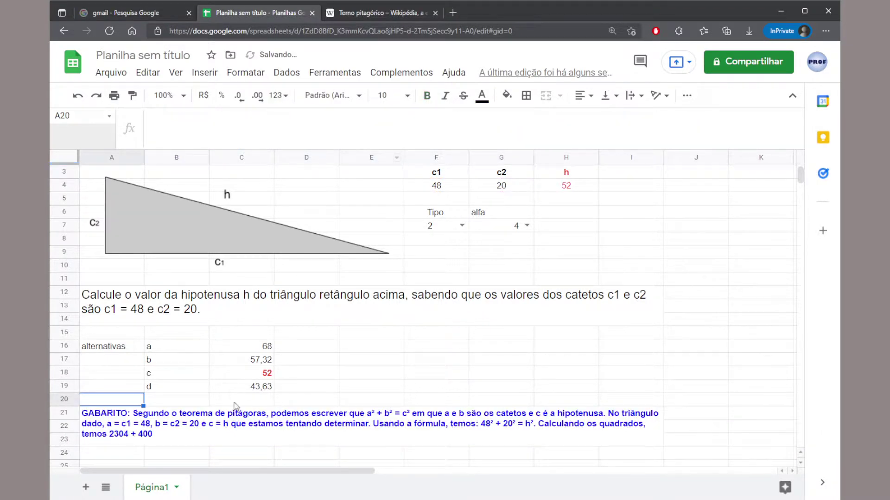
Step: Append the text " = h²" after G4^2 at the end of the answer key formula
{"action": "left_click", "coordinate": [203, 439]}
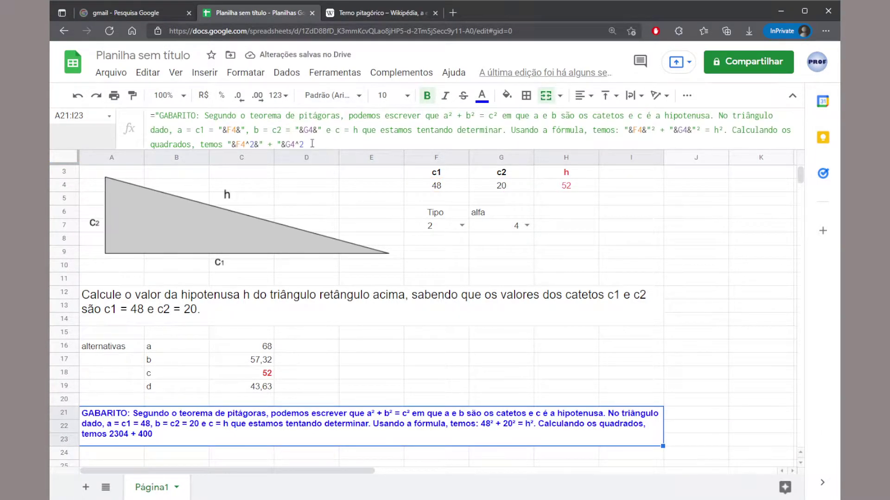
{"action": "left_click_drag", "start_coordinate": [312, 144], "coordinate": [150, 116]}
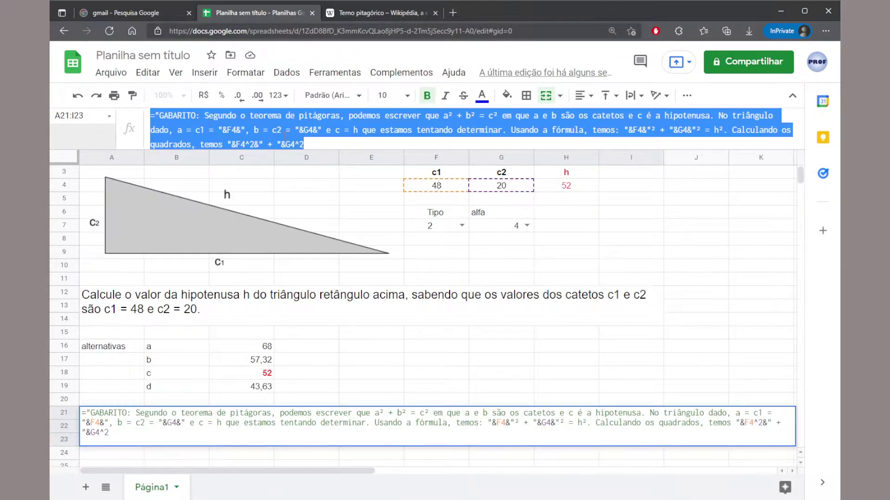
{"action": "key", "text": "End"}
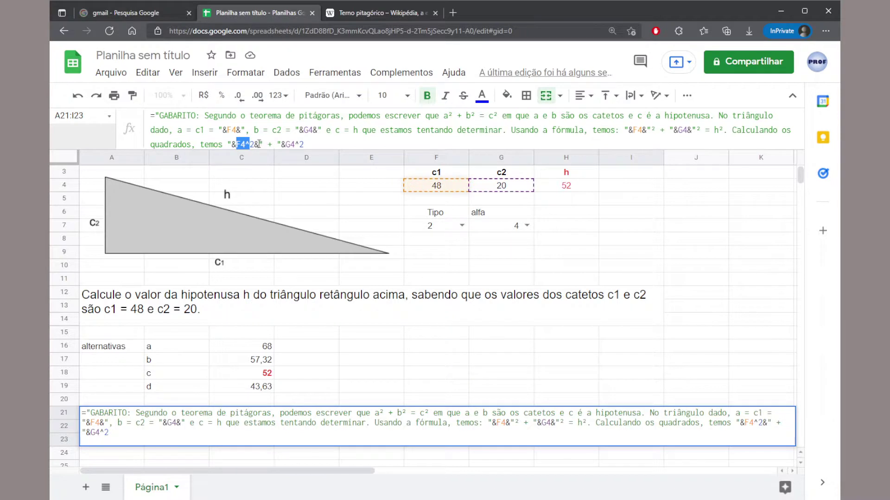
{"action": "left_click_drag", "start_coordinate": [258, 144], "coordinate": [304, 144]}
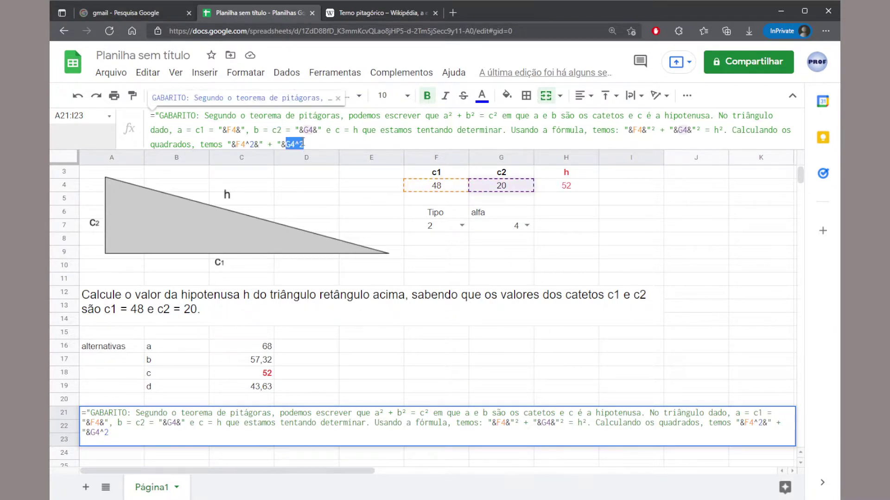
{"action": "left_click", "coordinate": [307, 143]}
{"action": "type", "text": "&\"\""}
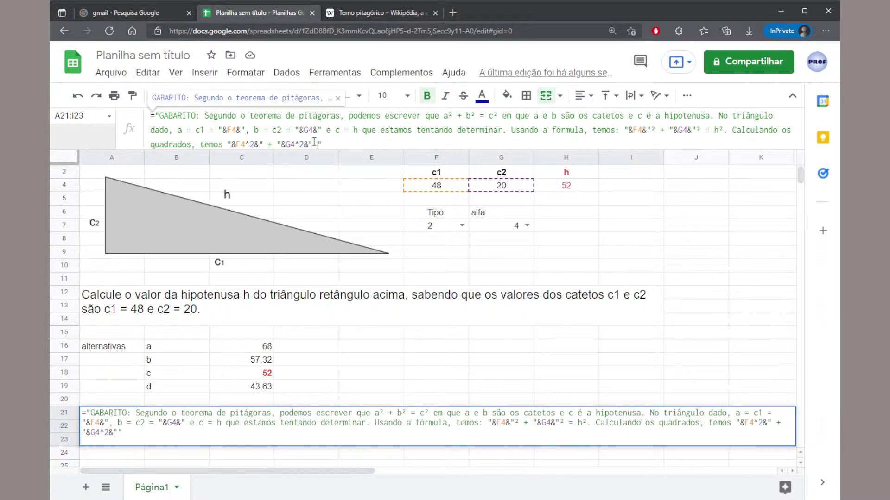
{"action": "type", "text": " = h²"}
{"action": "key", "text": "Return"}
{"action": "key", "text": "Up"}
{"action": "key", "text": "Up"}
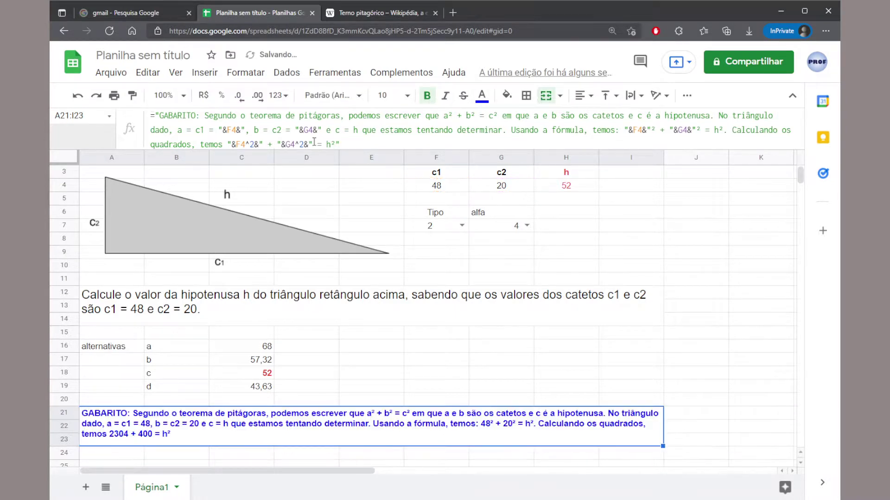
Step: Extend the answer key formula's closing text after "h²" with ". Então h² = "
{"action": "left_click", "coordinate": [181, 427]}
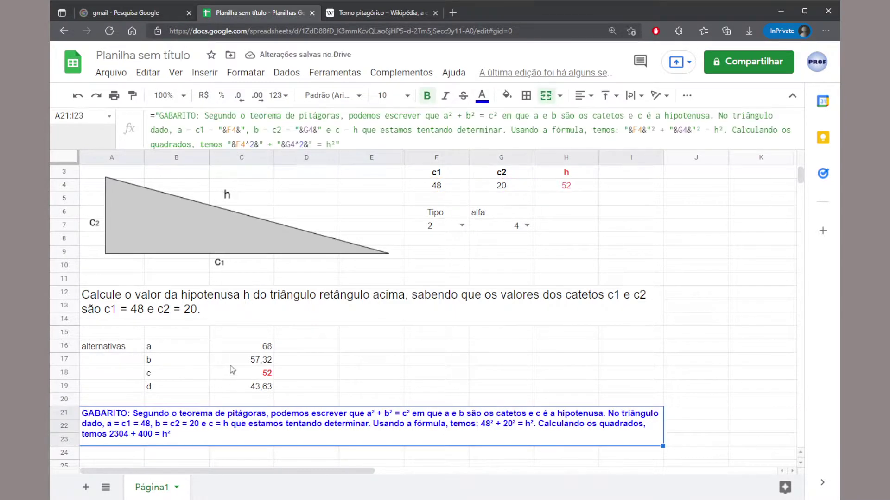
{"action": "left_click", "coordinate": [354, 145]}
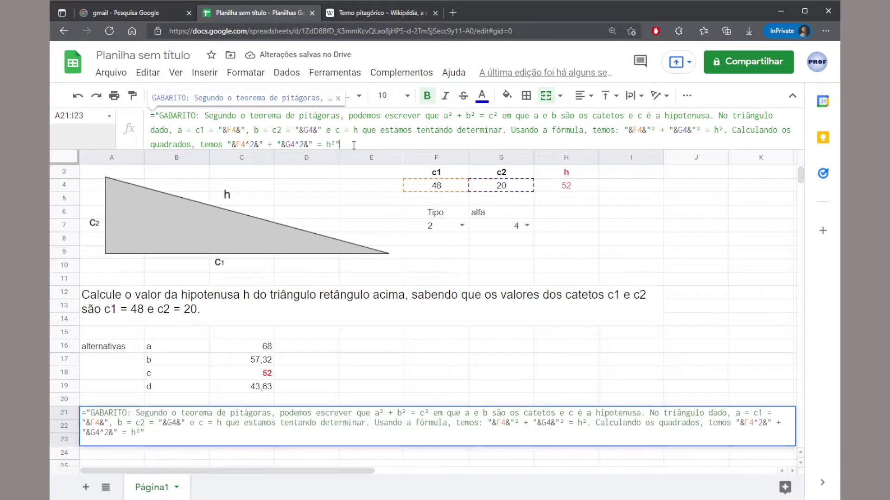
{"action": "key", "text": "Left"}
{"action": "type", "text": ". Ent"}
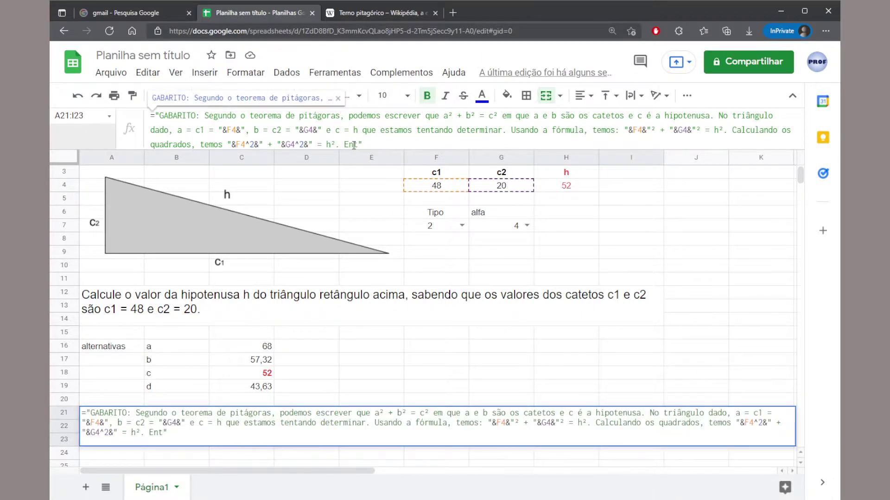
{"action": "type", "text": "ão h² ="}
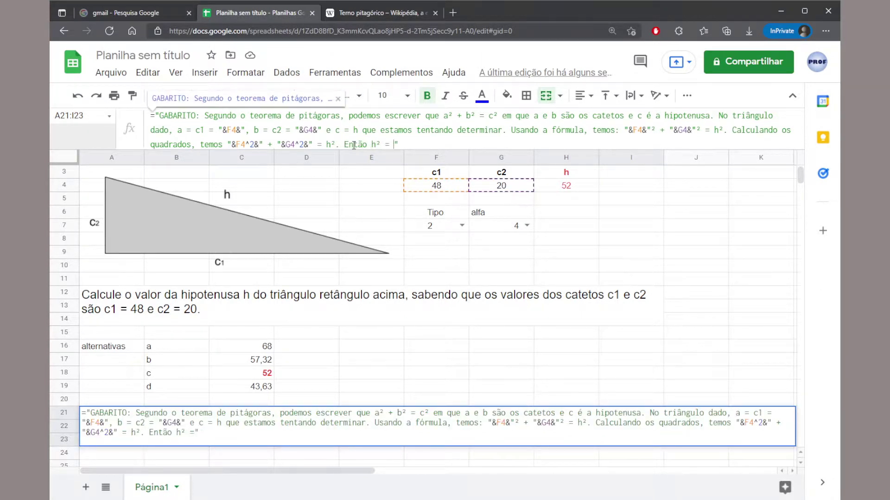
{"action": "key", "text": "Return"}
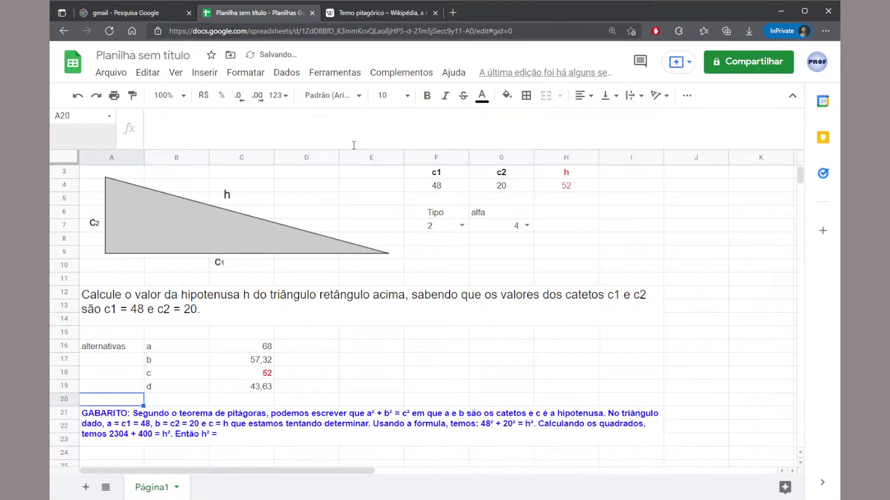
Step: Append the sum of squares F4^2+G4^2 after "Então h² = " in the answer key formula
{"action": "key", "text": "Up"}
{"action": "left_click", "coordinate": [423, 141]}
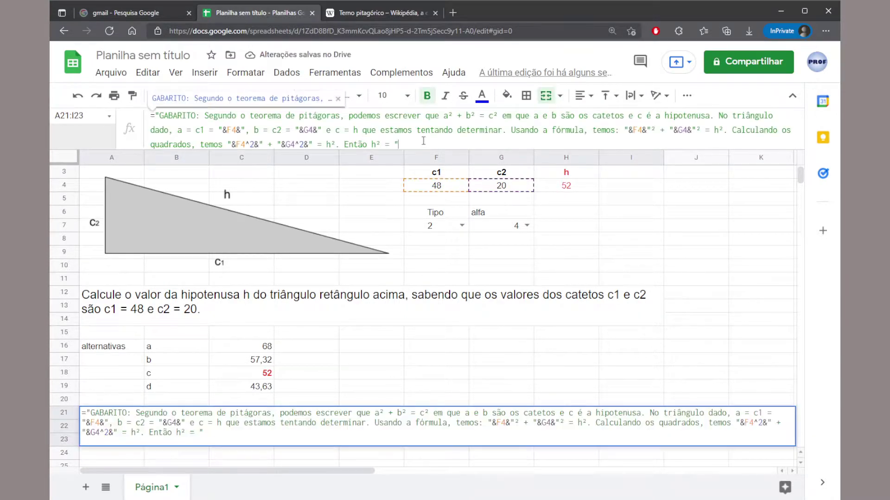
{"action": "type", "text": "&"}
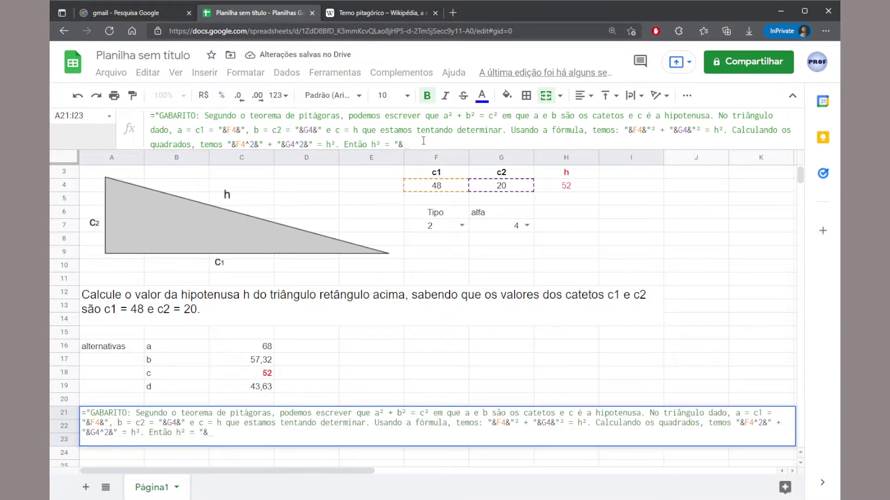
{"action": "left_click", "coordinate": [436, 187]}
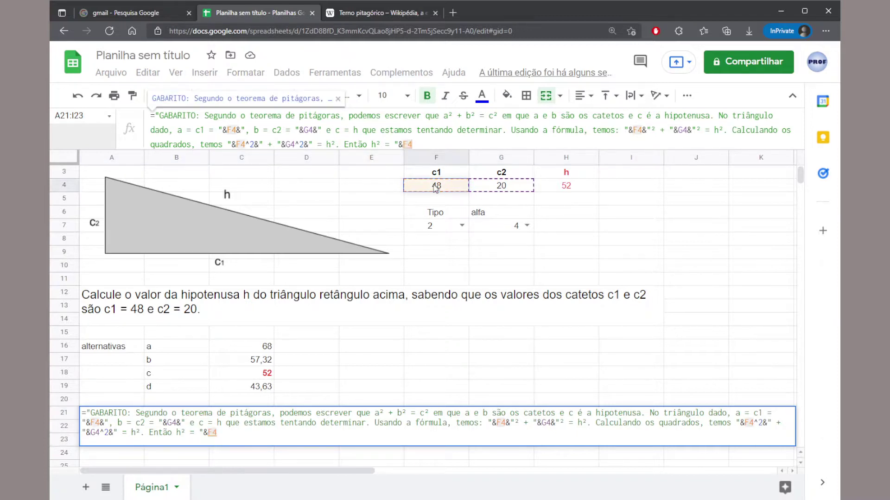
{"action": "type", "text": "^2"}
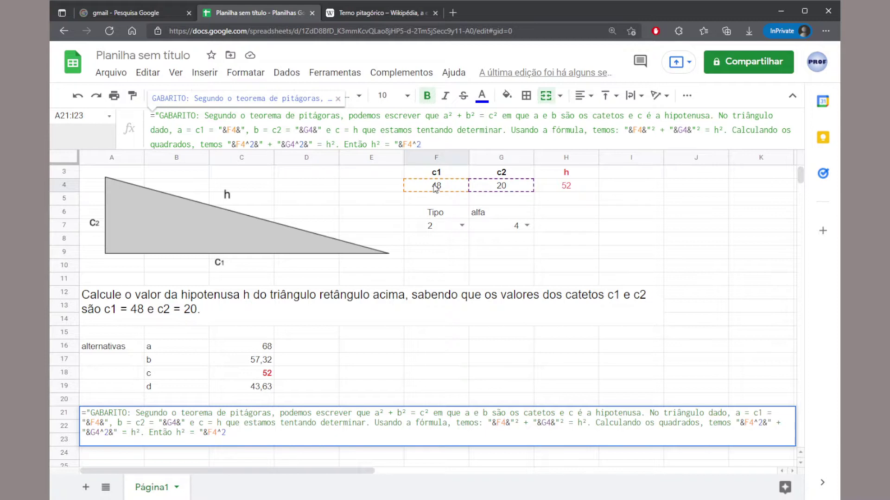
{"action": "type", "text": "+G4"}
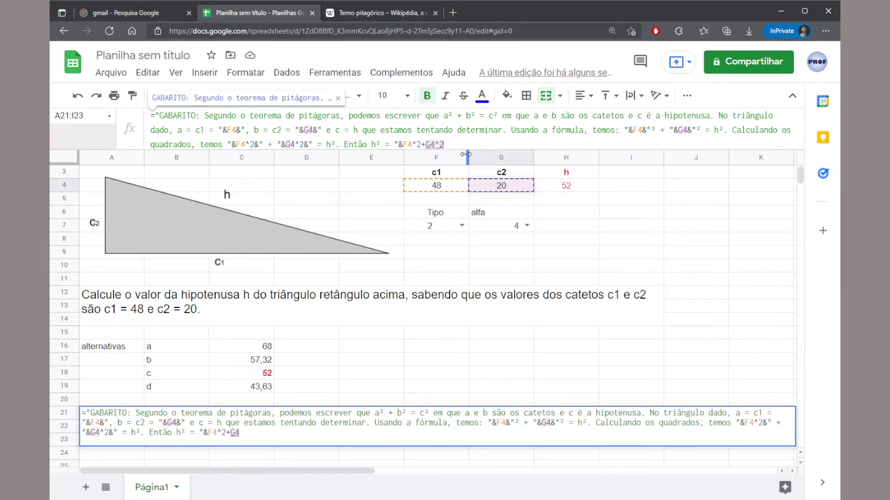
{"action": "type", "text": "^2"}
{"action": "key", "text": "Return"}
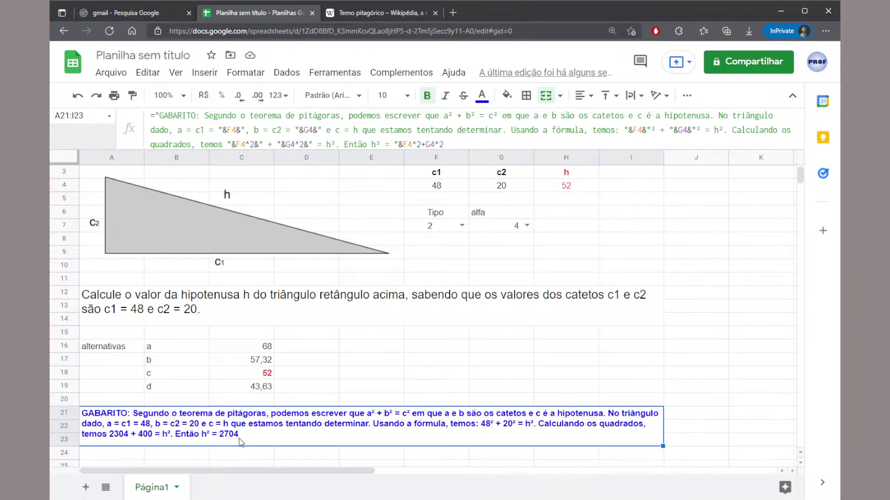
Step: Append the text ". Portanto, h = a raiz de " after F4^2+G4^2 in the answer key formula
{"action": "left_click", "coordinate": [449, 144]}
{"action": "type", "text": "&\"."}
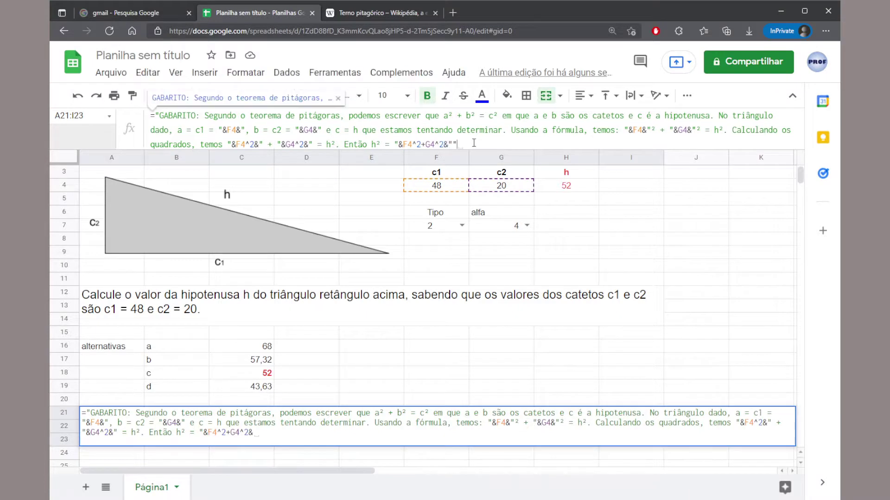
{"action": "key", "text": "Return"}
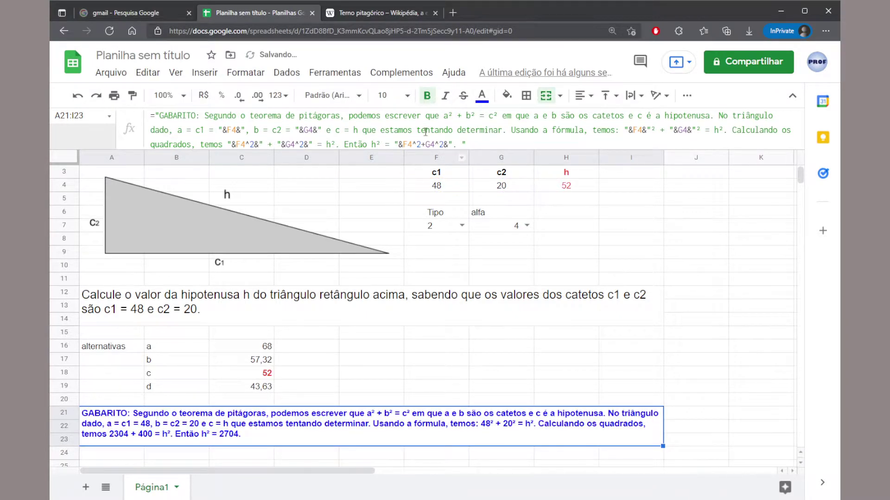
{"action": "left_click", "coordinate": [462, 145]}
{"action": "type", "text": "Portanto"}
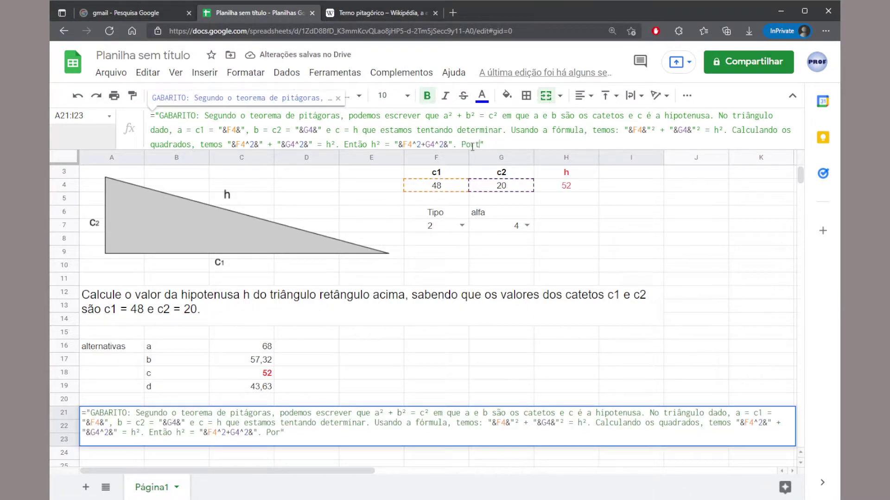
{"action": "type", "text": ", h"}
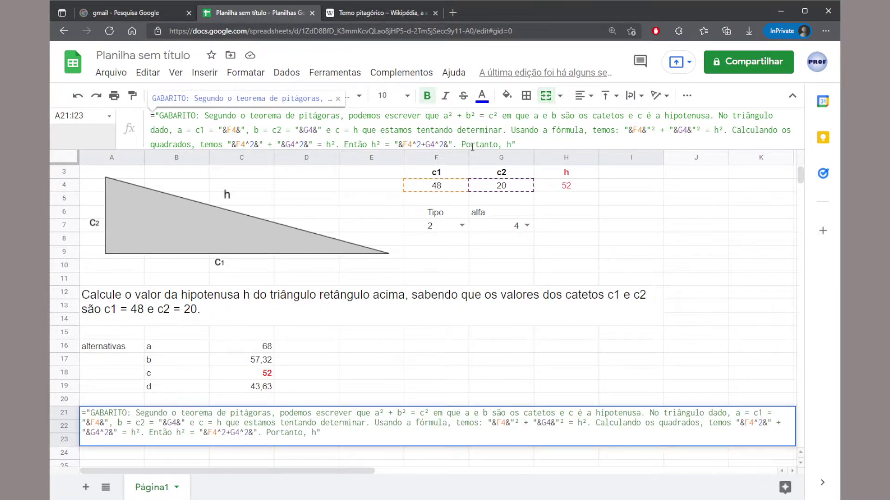
{"action": "type", "text": " = "}
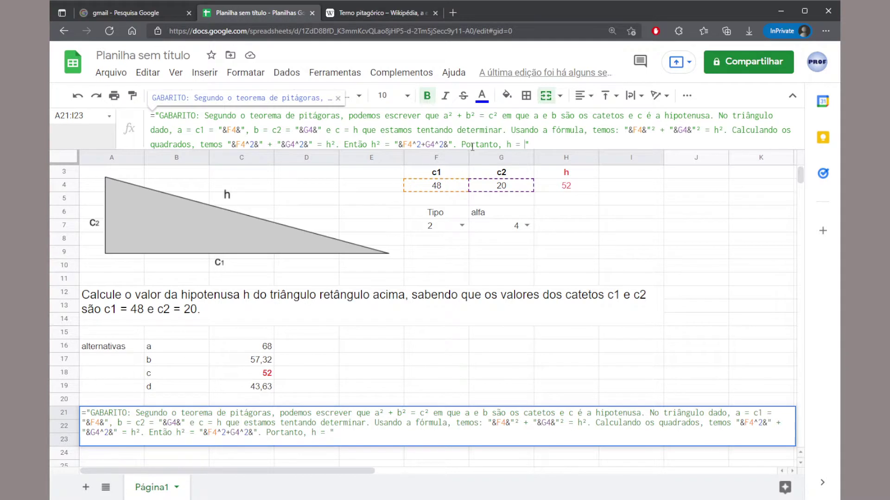
{"action": "type", "text": " a raiz de"}
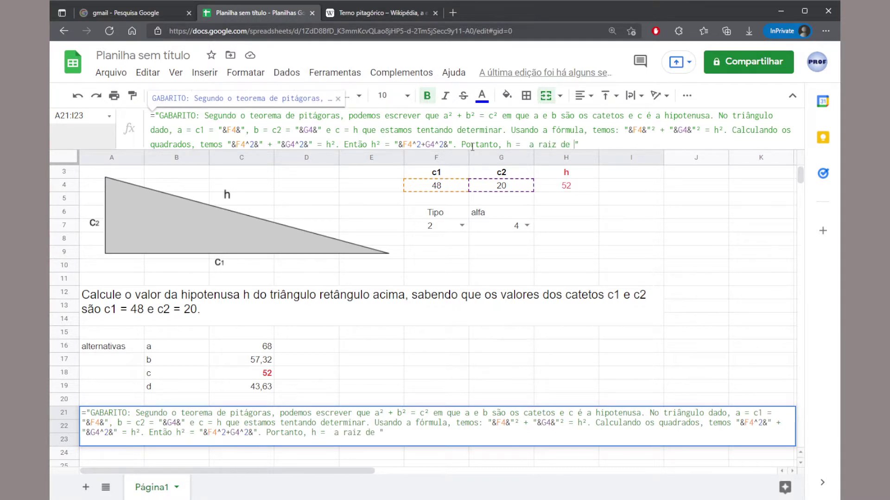
Step: Append the sum of squares F4^2+G4^2 after "raiz de " in the answer key formula
{"action": "left_click", "coordinate": [598, 142]}
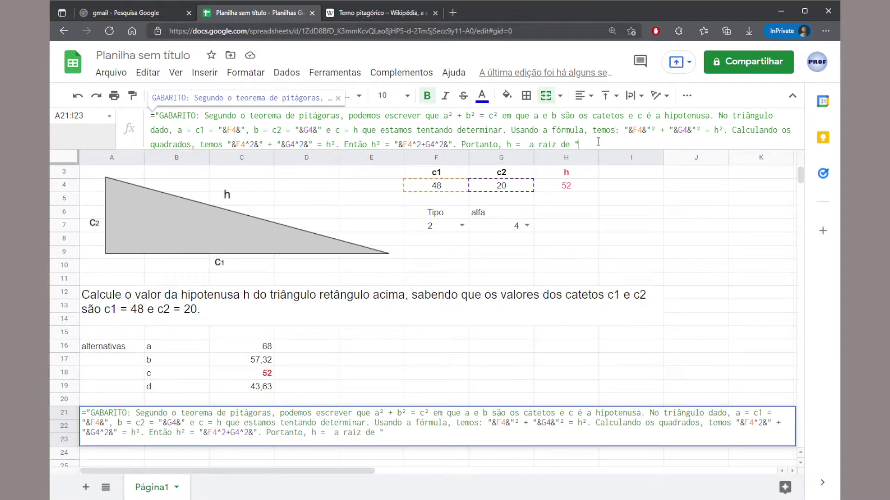
{"action": "type", "text": "&"}
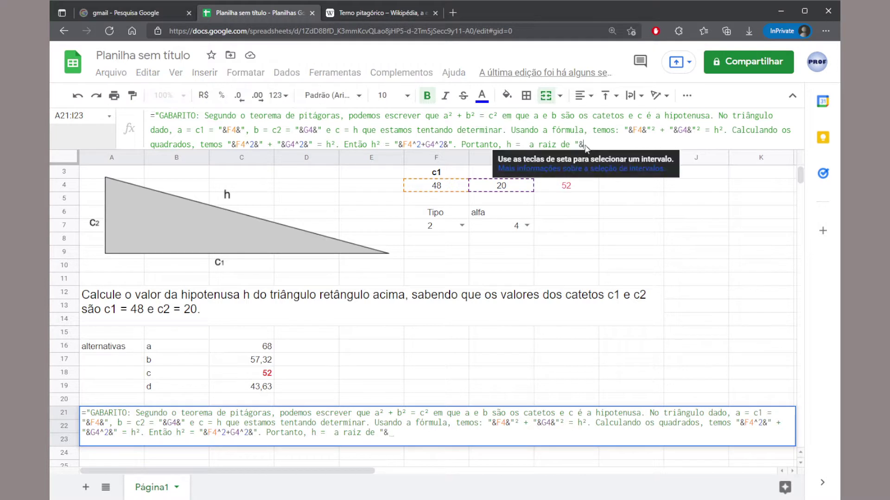
{"action": "left_click_drag", "start_coordinate": [401, 142], "coordinate": [443, 144]}
{"action": "key", "text": "ctrl+c"}
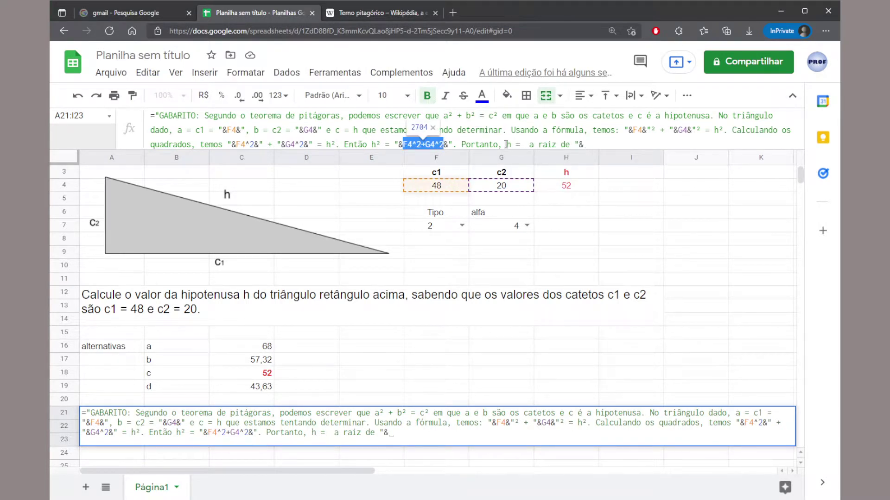
{"action": "left_click", "coordinate": [588, 145]}
{"action": "key", "text": "ctrl+v"}
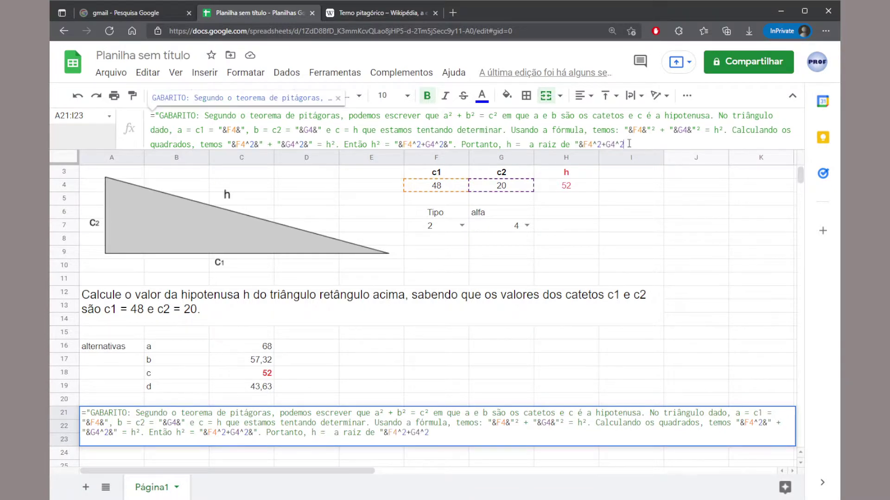
{"action": "key", "text": "Return"}
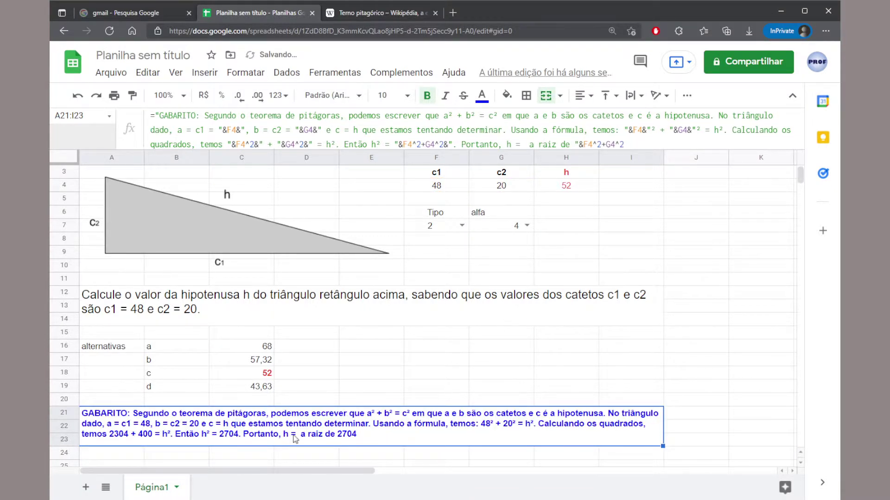
Step: Replace the equals sign with "é" in the answer key formula so the text reads "Portanto, h é a raiz de"
{"action": "left_click", "coordinate": [532, 144]}
{"action": "key", "text": "BackSpace"}
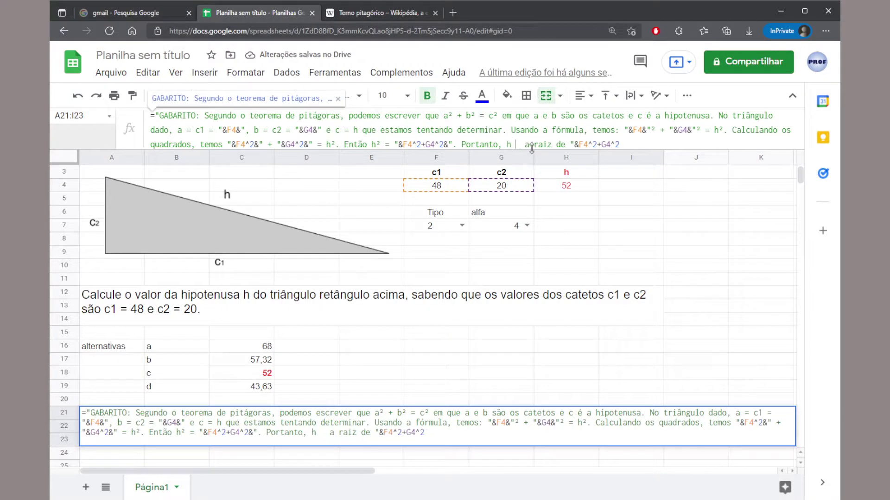
{"action": "type", "text": "é"}
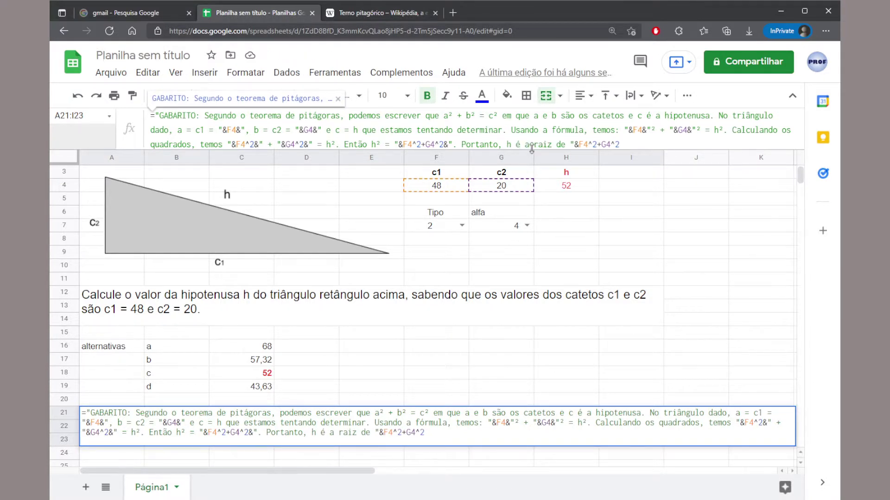
{"action": "key", "text": "Return"}
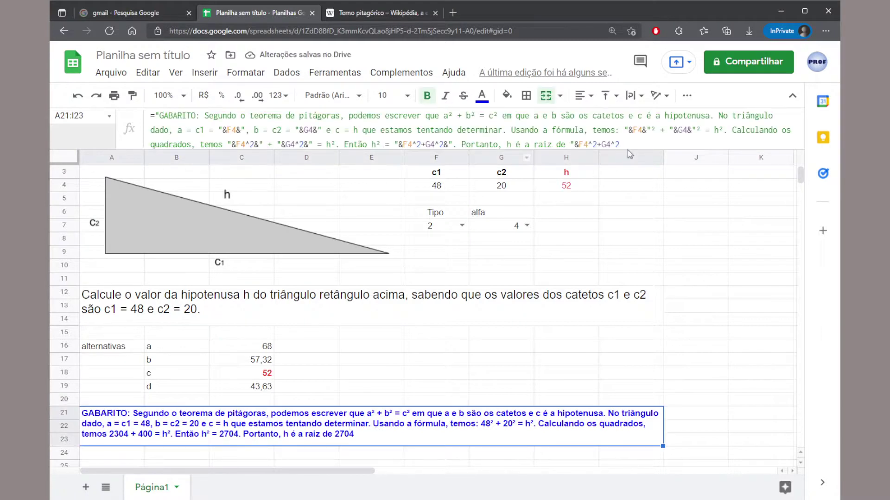
Step: Append the text ". Temos então h = " after the last F4^2+G4^2 in the answer key formula
{"action": "left_click", "coordinate": [632, 143]}
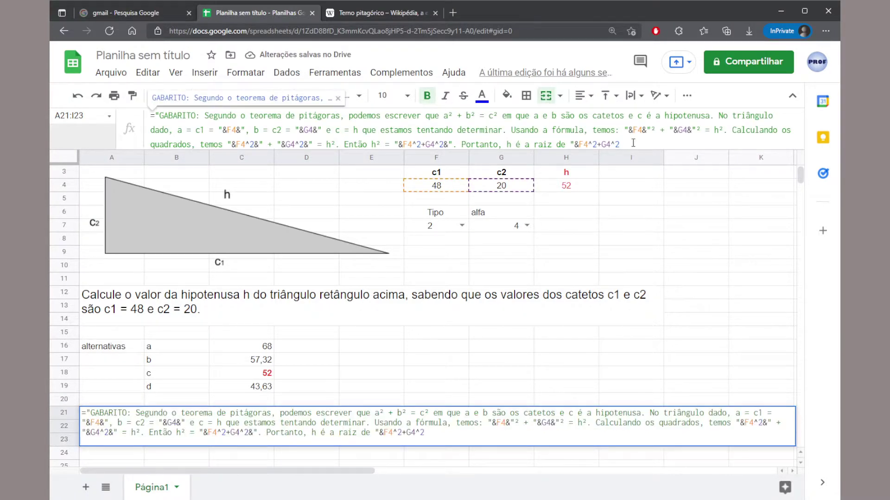
{"action": "type", "text": "&\" "}
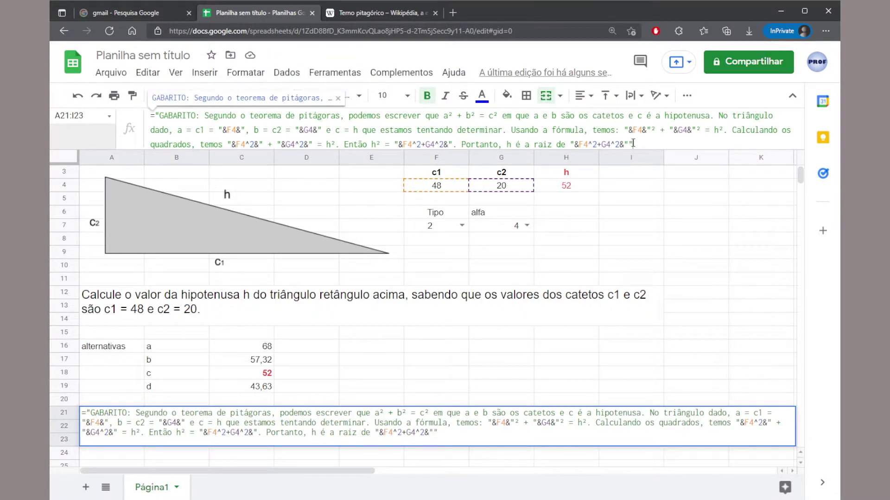
{"action": "type", "text": "e"}
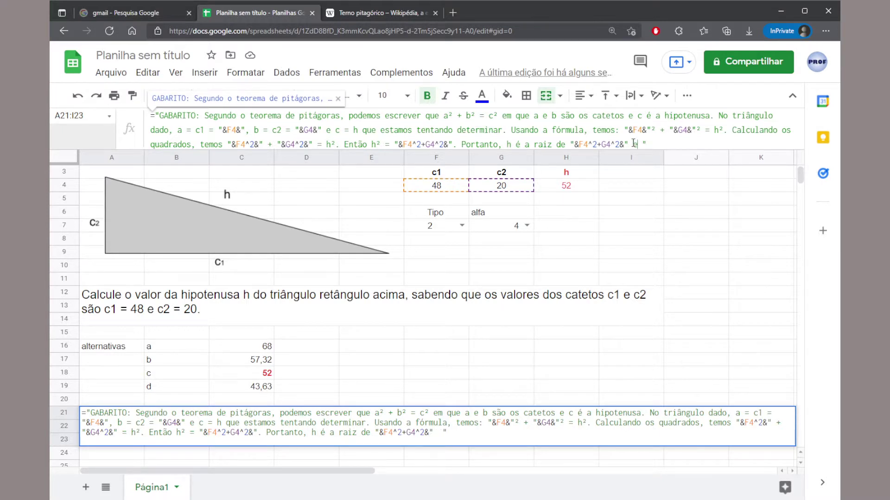
{"action": "key", "text": "BackSpace"}
{"action": "key", "text": "BackSpace"}
{"action": "type", "text": ","}
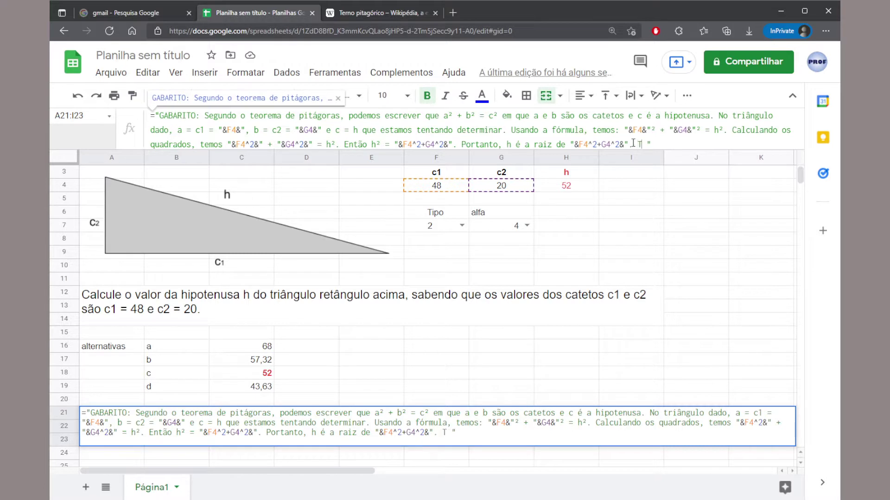
{"action": "type", "text": " Temos ent"}
{"action": "type", "text": "ão h ="}
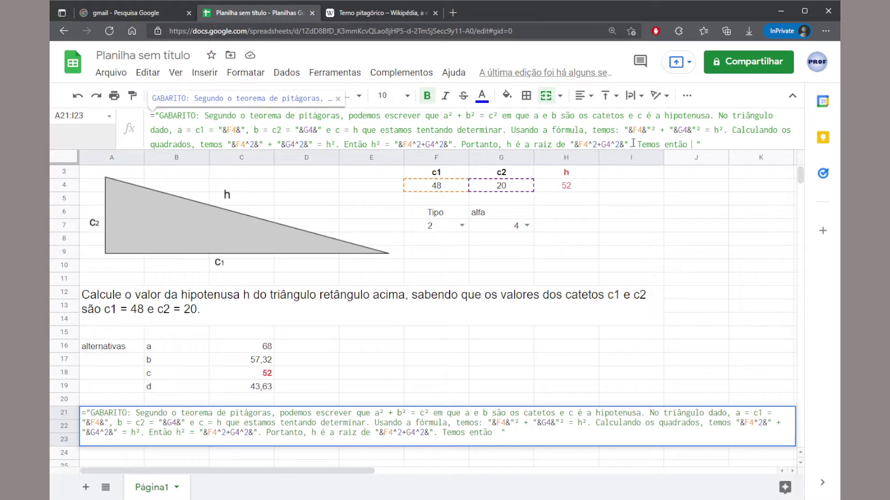
{"action": "key", "text": "Delete"}
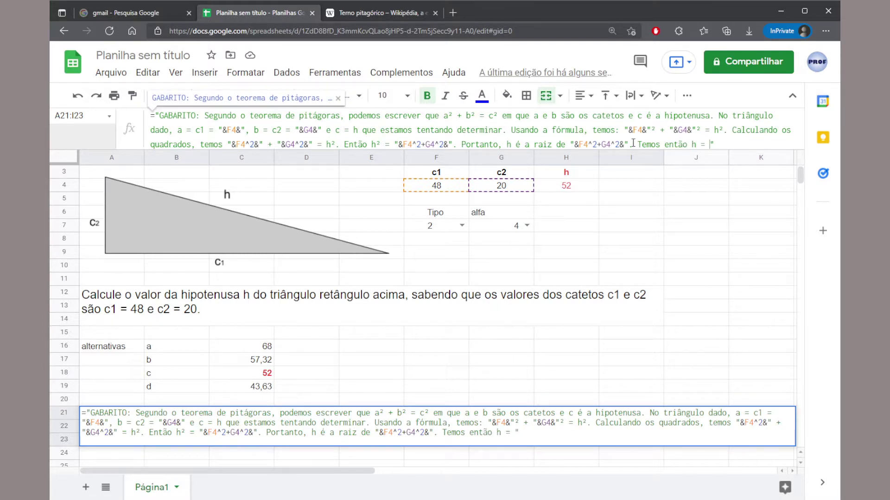
Step: Append the H4 reference after "Temos então h = " and end the answer key formula with the text "."
{"action": "type", "text": "&"}
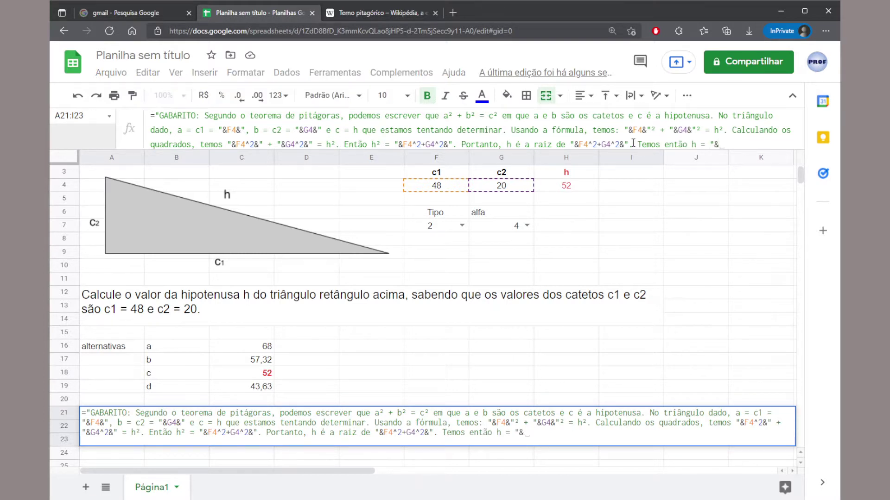
{"action": "left_click", "coordinate": [567, 187]}
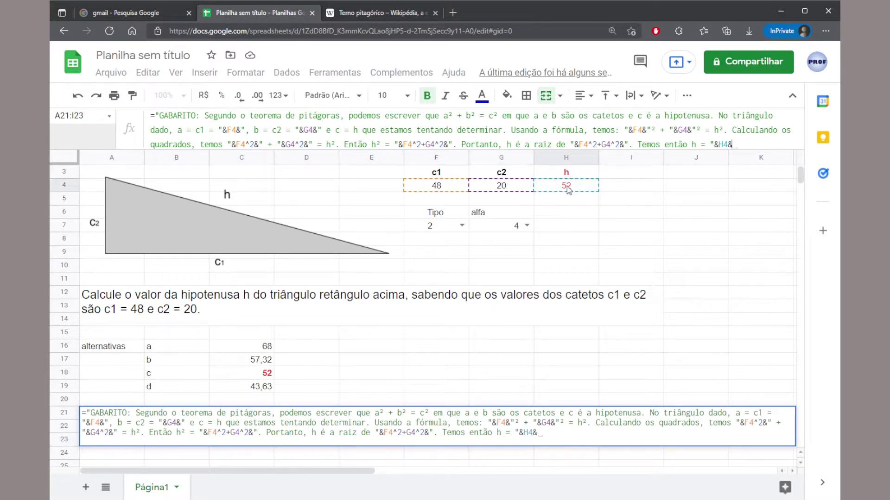
{"action": "type", "text": "&\"."}
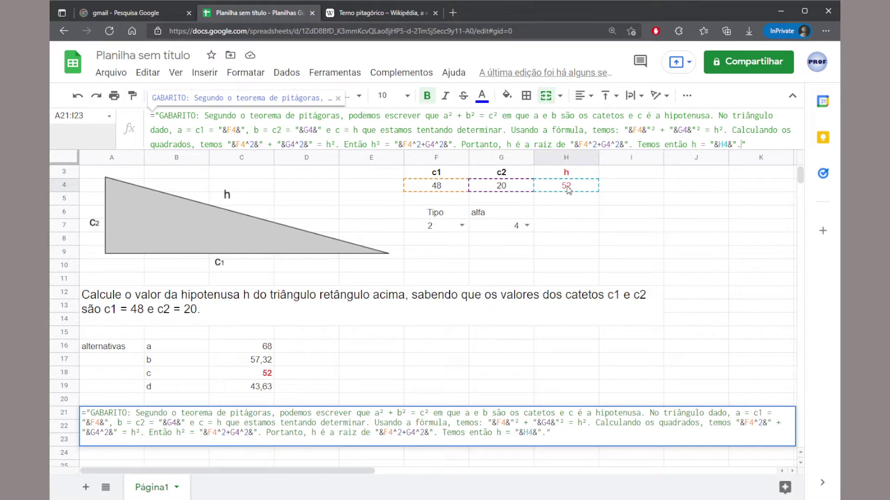
{"action": "key", "text": "Return"}
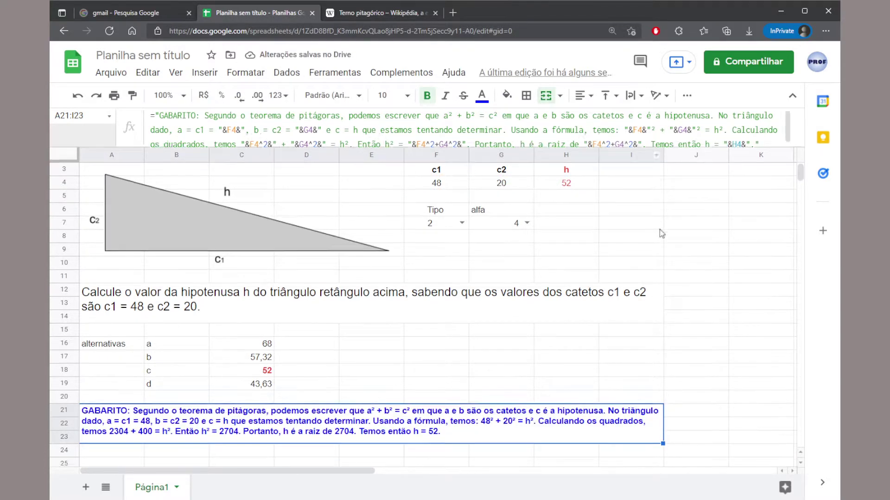
Step: Merge cells A25:I28 and paste in a copy of the answer key formula's text without its leading equals sign
{"action": "left_click", "coordinate": [740, 144]}
{"action": "left_click_drag", "start_coordinate": [745, 145], "coordinate": [152, 116]}
{"action": "key", "text": "ctrl+c"}
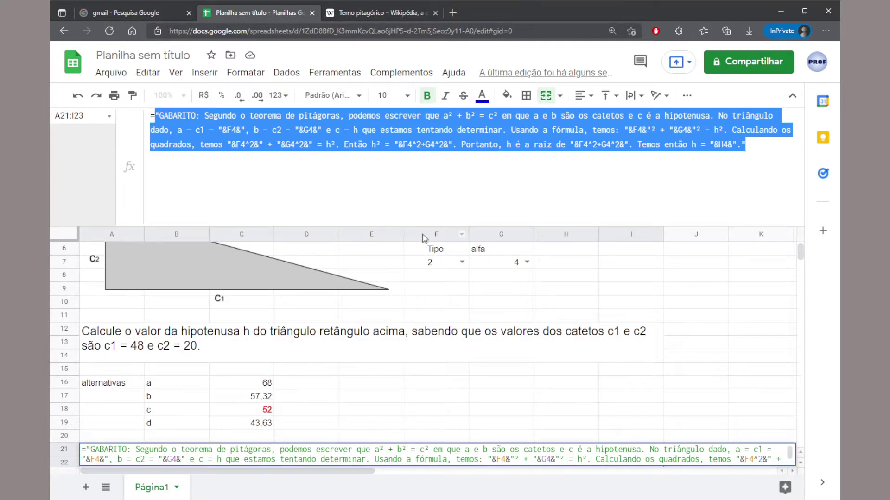
{"action": "key", "text": "Escape"}
{"action": "scroll", "coordinate": [426, 332], "scroll_direction": "down", "scroll_amount": 1}
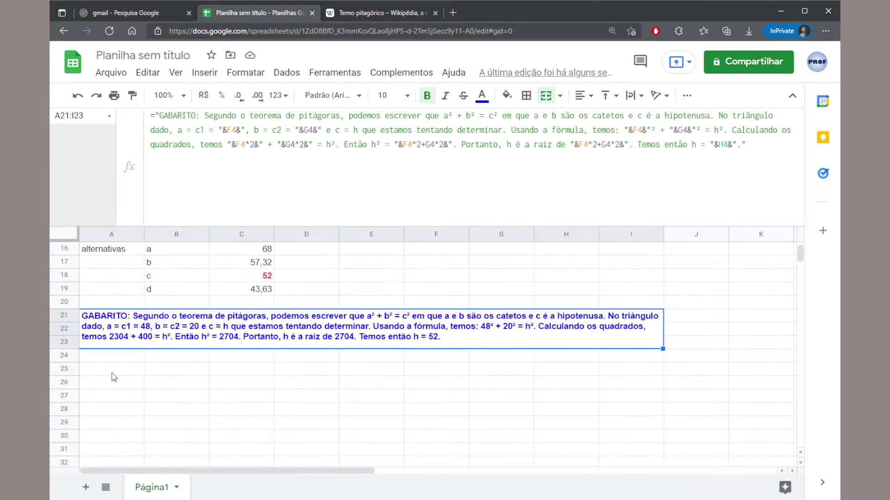
{"action": "left_click_drag", "start_coordinate": [113, 373], "coordinate": [626, 415]}
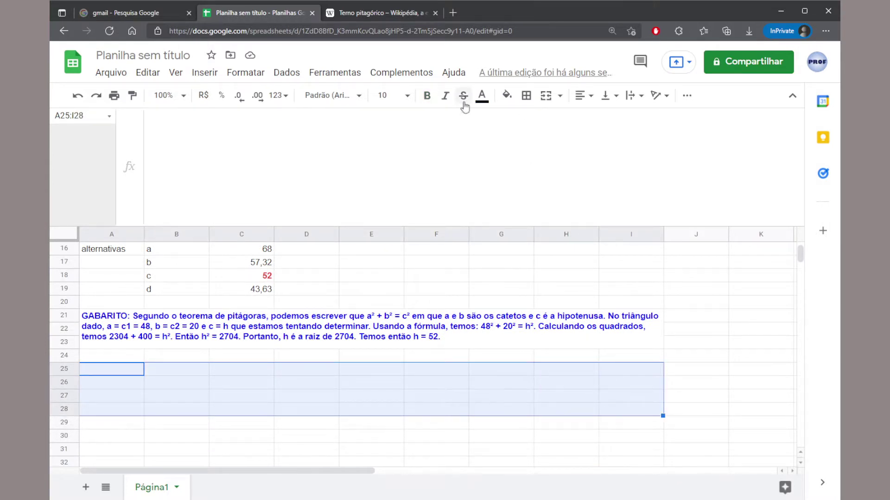
{"action": "left_click", "coordinate": [546, 96]}
{"action": "left_click", "coordinate": [250, 151]}
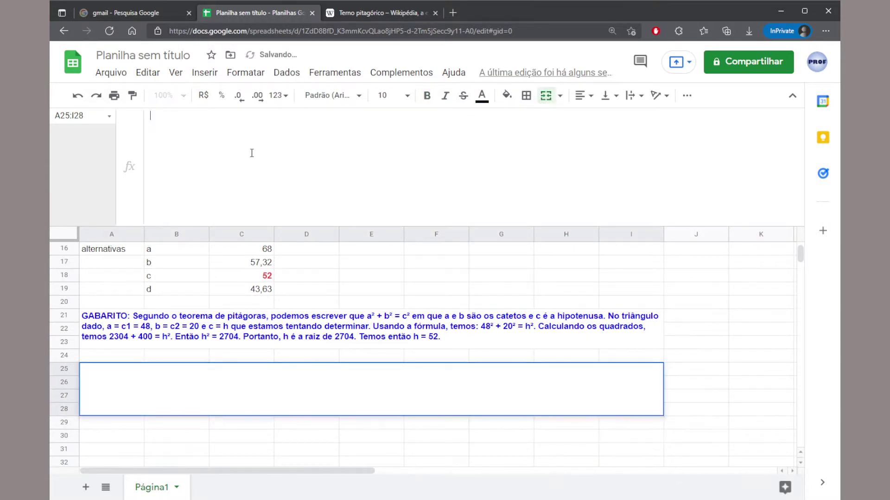
{"action": "key", "text": "ctrl+v"}
{"action": "key", "text": "Return"}
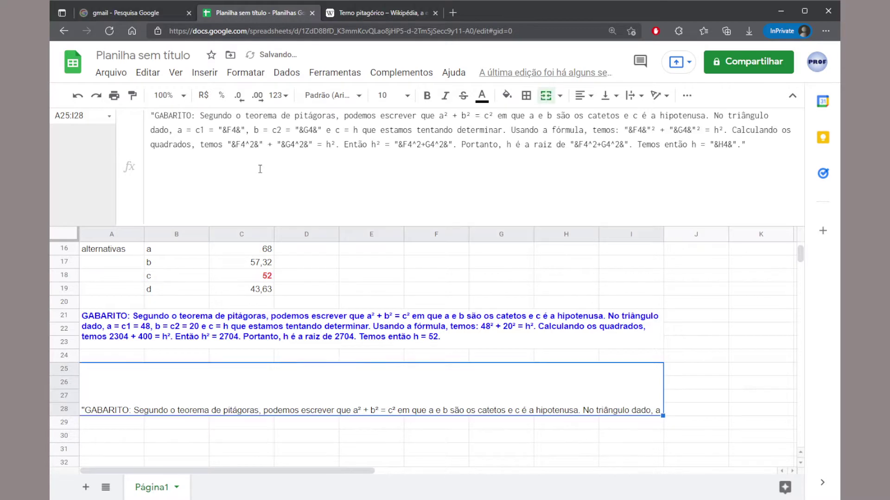
Step: Extend the merged block to A25:I34 and align its formula text to the top with wrapping
{"action": "scroll", "coordinate": [611, 365], "scroll_direction": "down", "scroll_amount": 1}
{"action": "left_click_drag", "start_coordinate": [610, 348], "coordinate": [628, 451]}
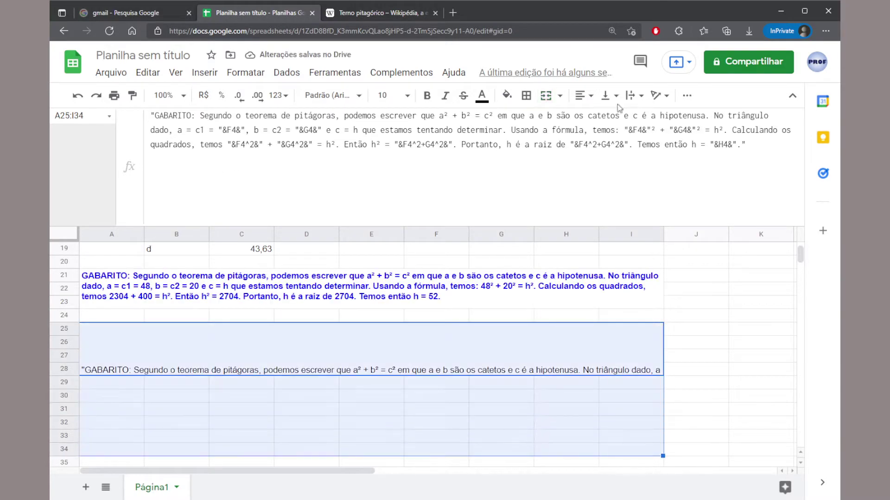
{"action": "left_click", "coordinate": [547, 95]}
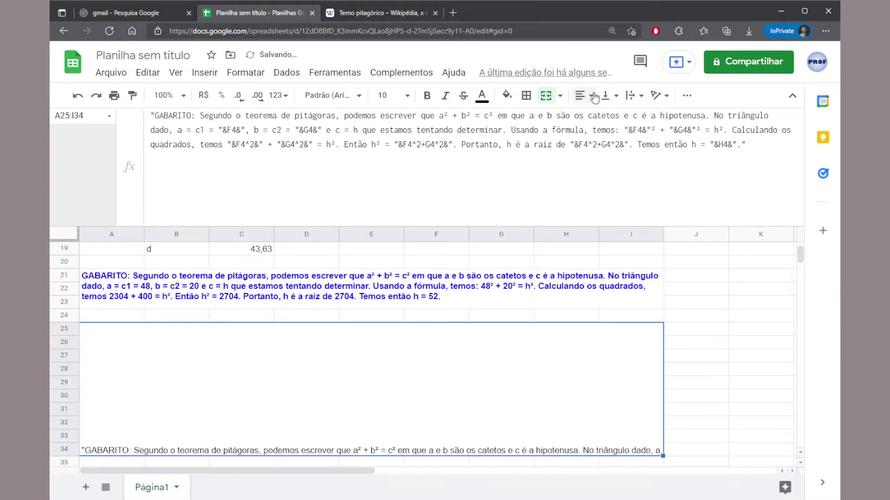
{"action": "left_click", "coordinate": [608, 99]}
{"action": "left_click", "coordinate": [605, 121]}
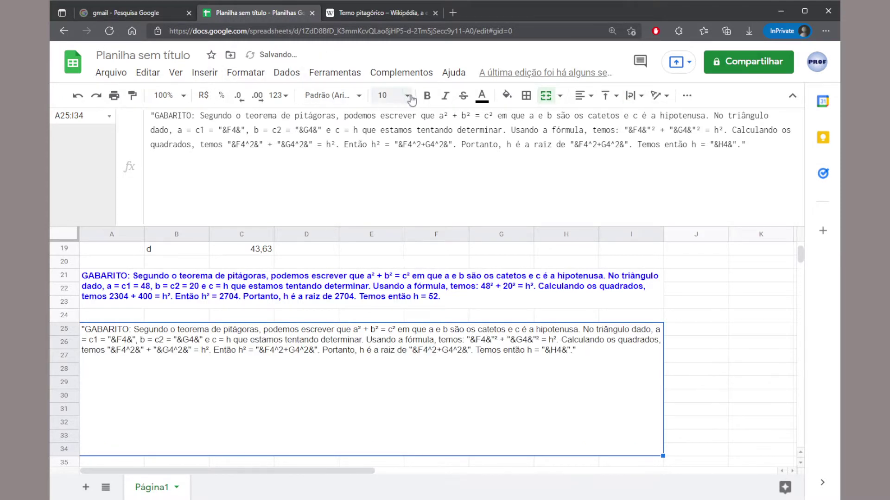
Step: Set the font size of the formula text in A25:I34 to 14
{"action": "left_click", "coordinate": [383, 95]}
{"action": "left_click", "coordinate": [385, 263]}
{"action": "double_click", "coordinate": [385, 274]}
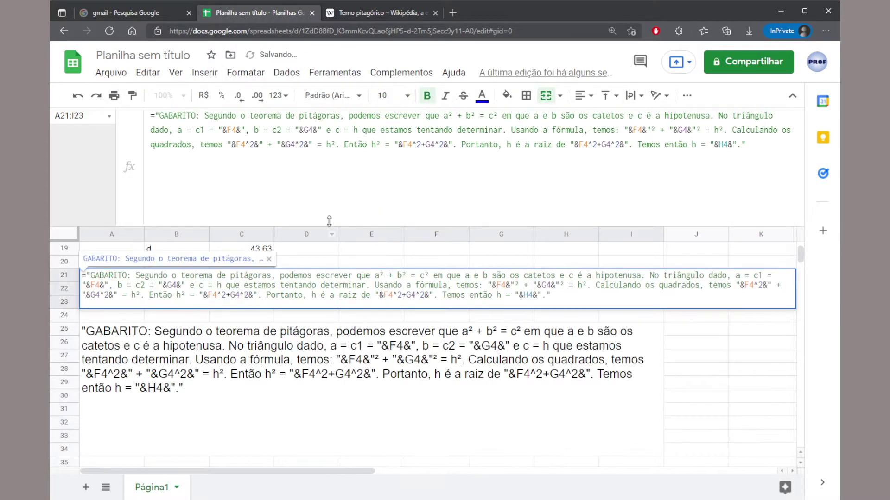
{"action": "key", "text": "Escape"}
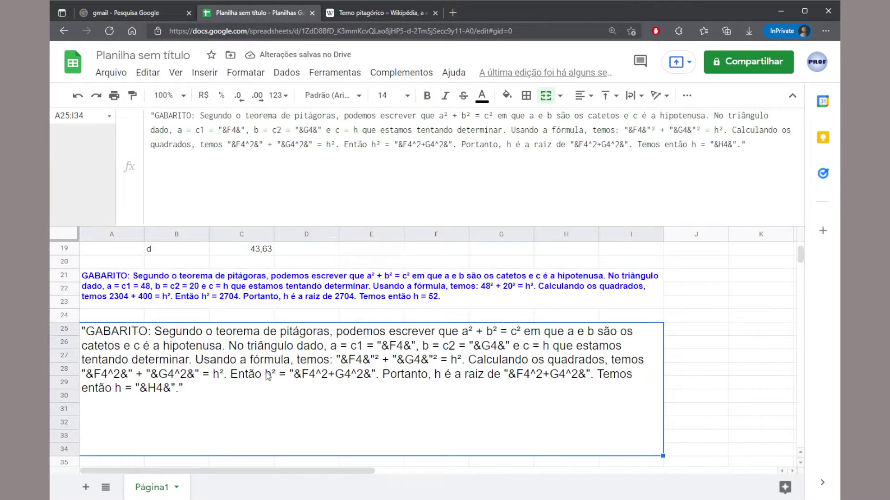
Step: Try font sizes 24 and 20 on the formula text in A25:I34, and settle on 18
{"action": "left_click", "coordinate": [360, 376]}
{"action": "left_click", "coordinate": [398, 96]}
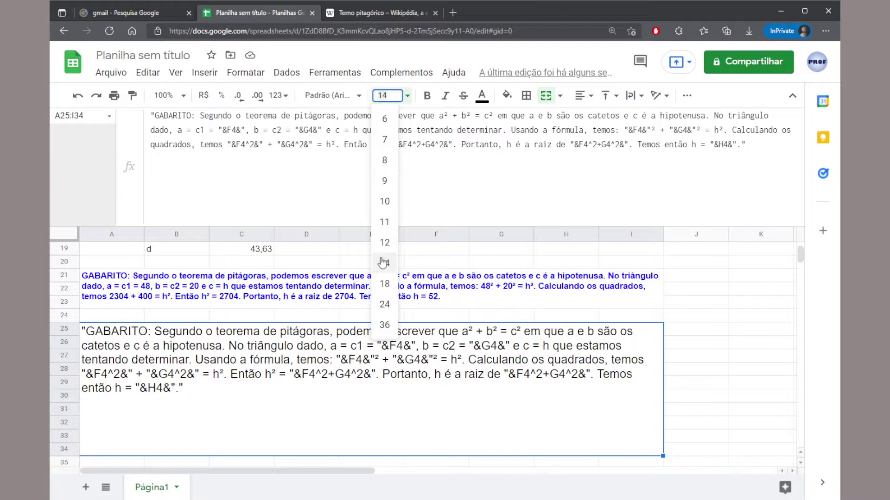
{"action": "left_click", "coordinate": [390, 304]}
{"action": "left_click", "coordinate": [397, 96]}
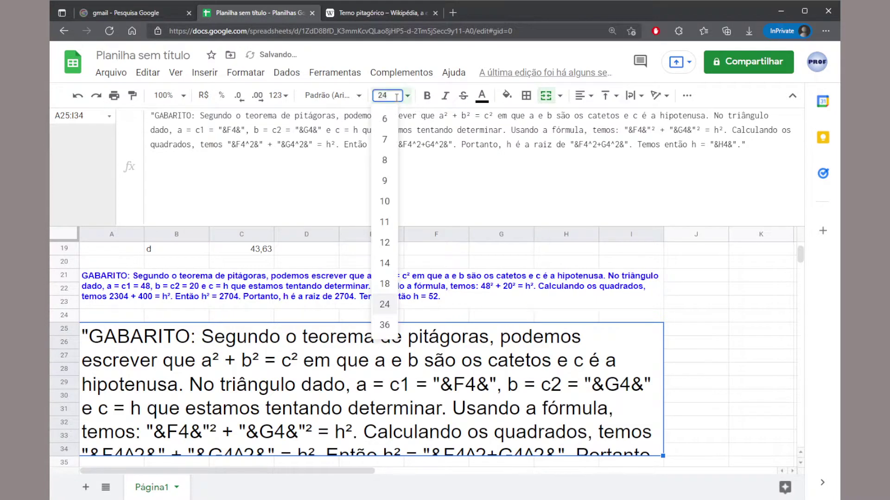
{"action": "type", "text": "20"}
{"action": "key", "text": "Return"}
{"action": "left_click", "coordinate": [393, 95]}
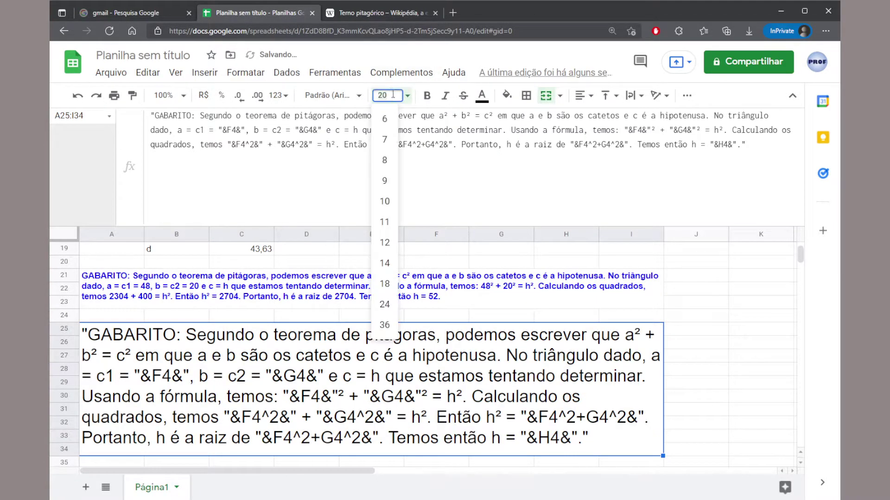
{"action": "left_click", "coordinate": [385, 284]}
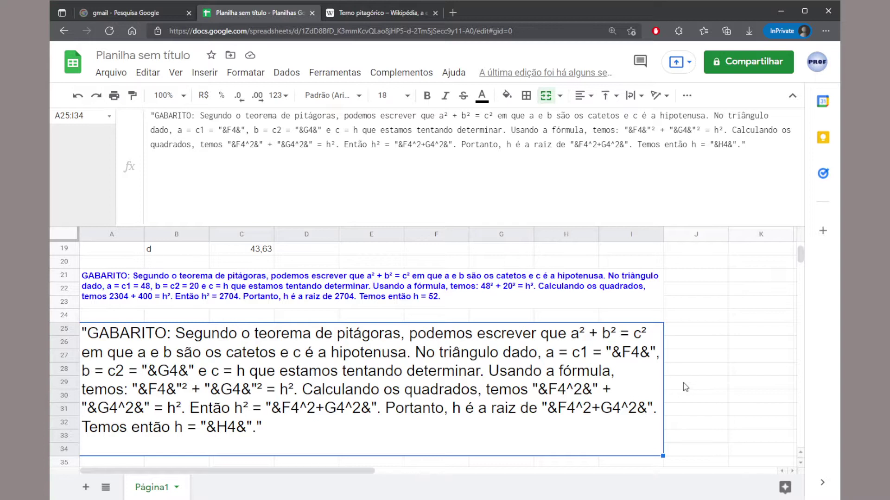
Step: Delete the formula text copy from A25:I34 and unmerge the block
{"action": "key", "text": "Delete"}
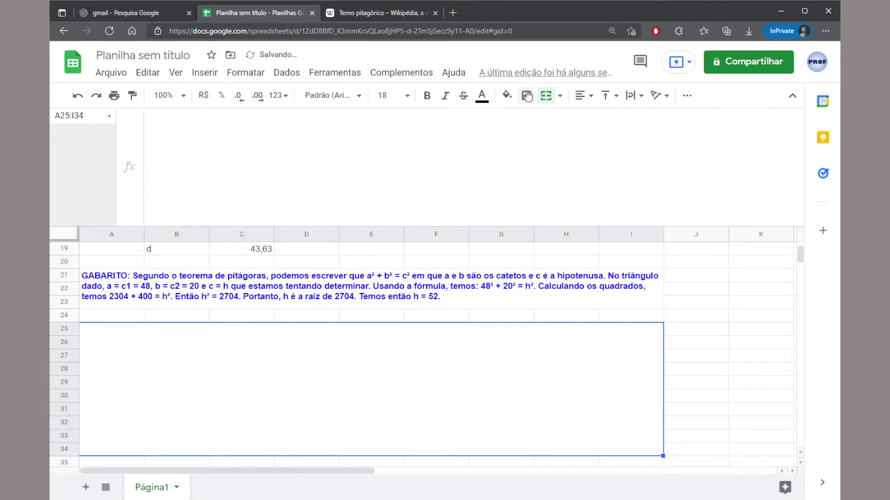
{"action": "left_click", "coordinate": [546, 96]}
{"action": "scroll", "coordinate": [384, 361], "scroll_direction": "up", "scroll_amount": 3}
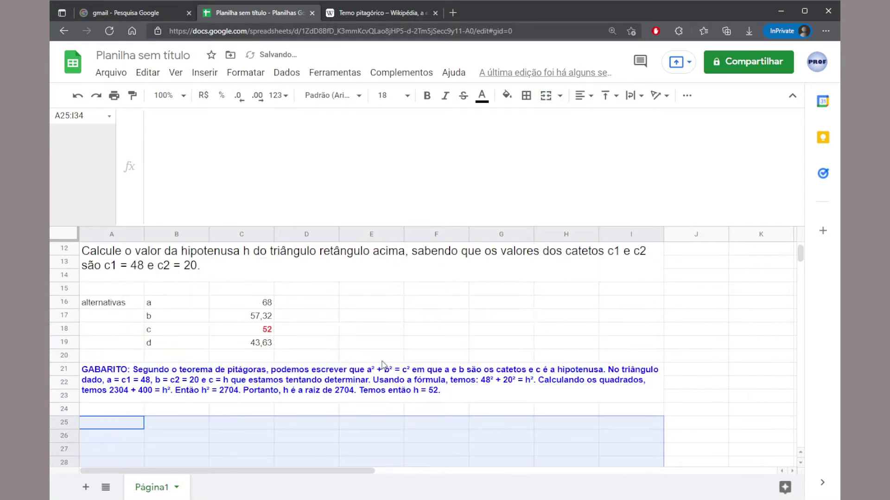
{"action": "scroll", "coordinate": [383, 363], "scroll_direction": "up", "scroll_amount": 4}
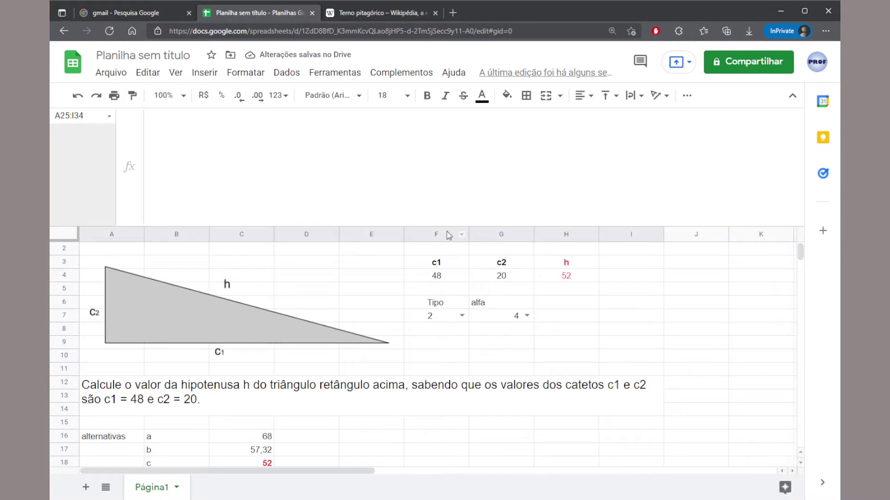
Step: Shrink the formula bar to a single line and inspect the question statement and the GABARITO text
{"action": "left_click_drag", "start_coordinate": [450, 226], "coordinate": [455, 120]}
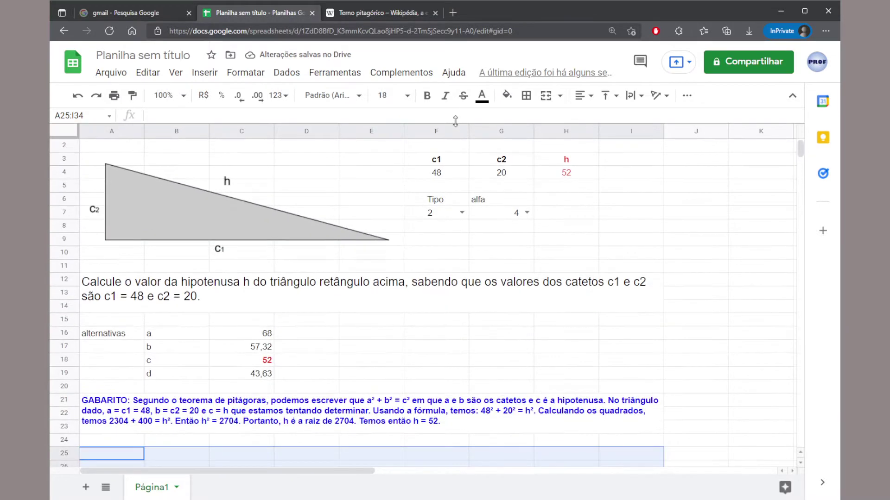
{"action": "left_click", "coordinate": [318, 296]}
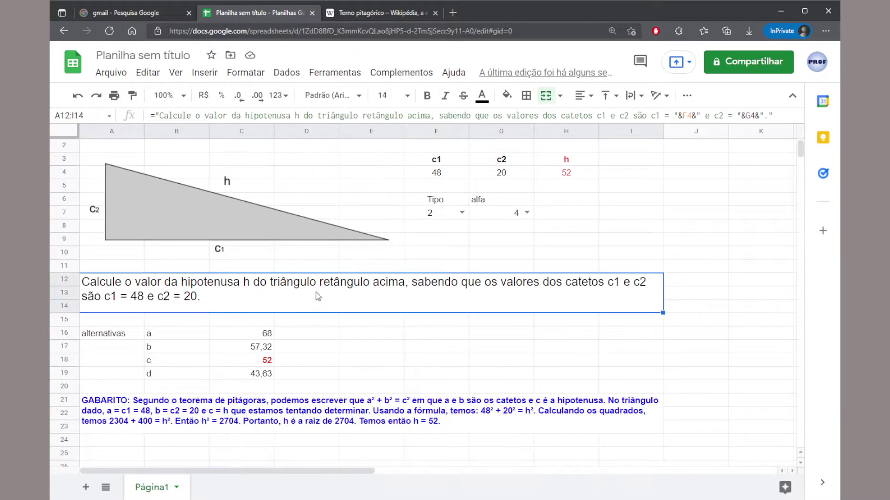
{"action": "left_click", "coordinate": [320, 416]}
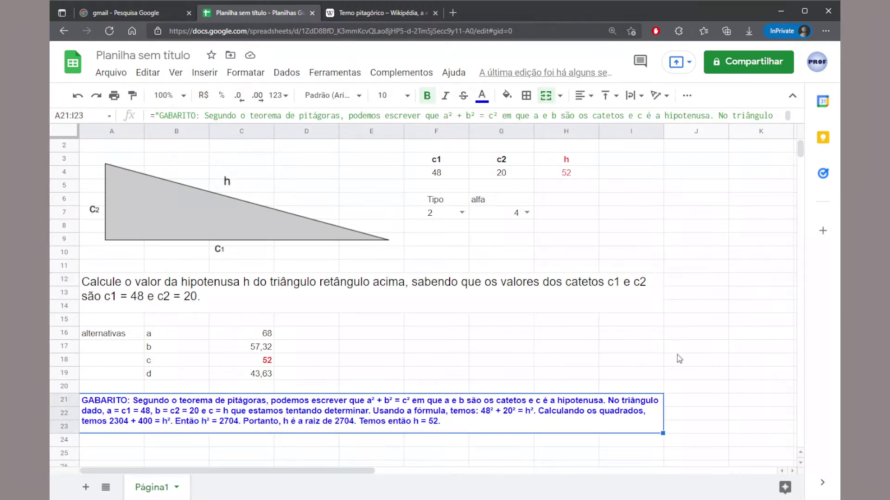
Step: Test the exercise with alfa 6, check the GABARITO text, and switch Tipo to 1
{"action": "left_click", "coordinate": [527, 214]}
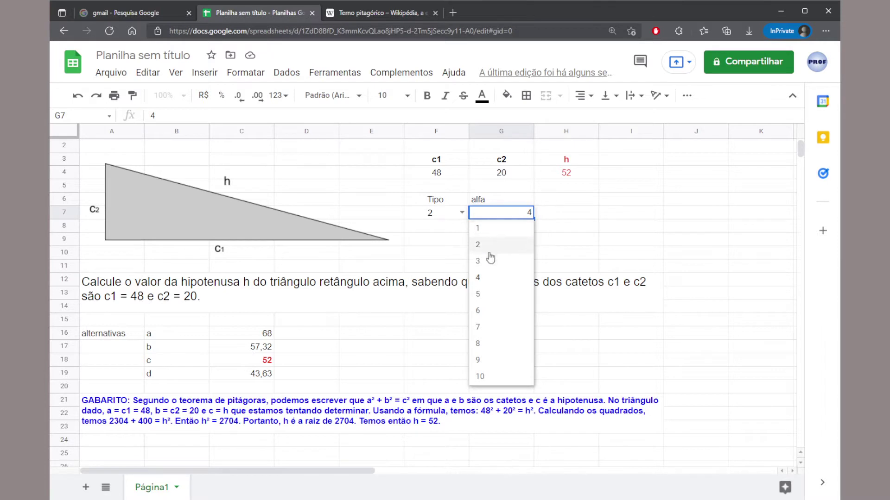
{"action": "left_click", "coordinate": [496, 311]}
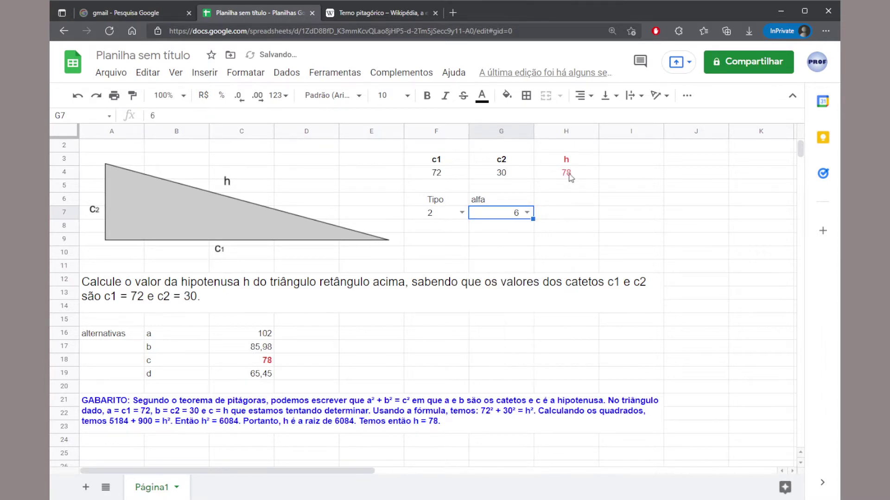
{"action": "left_click", "coordinate": [425, 414]}
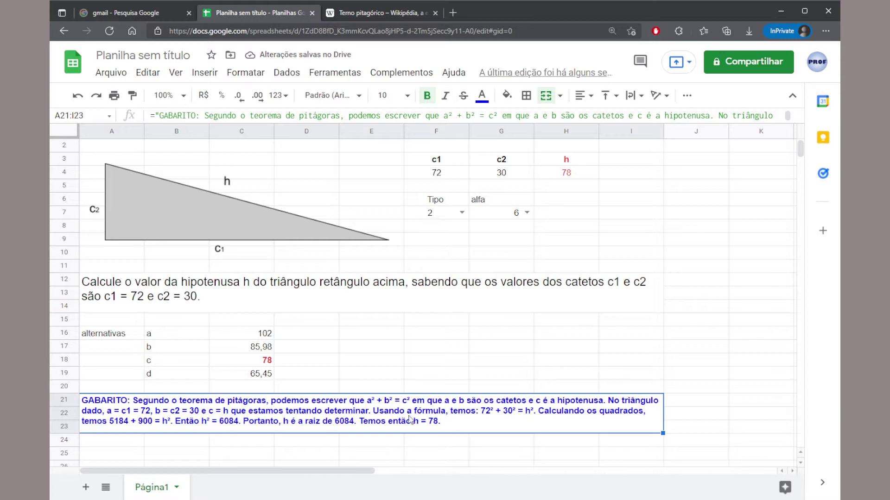
{"action": "left_click", "coordinate": [461, 213]}
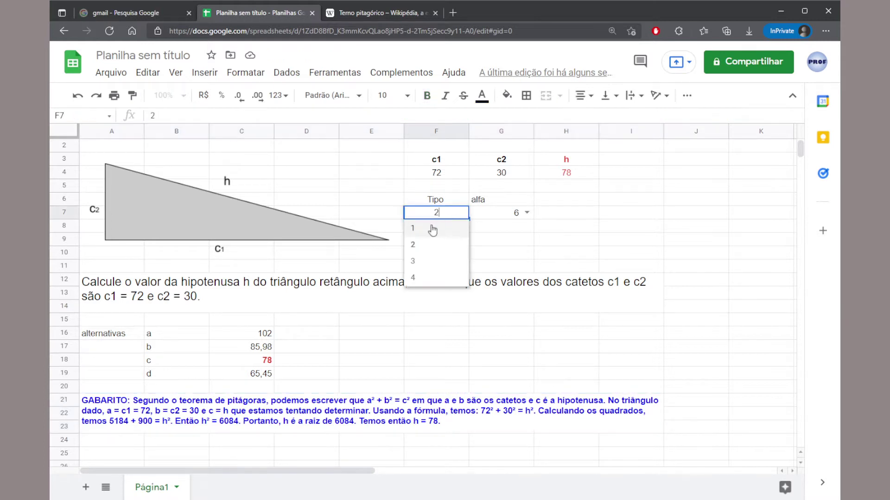
{"action": "left_click", "coordinate": [429, 229]}
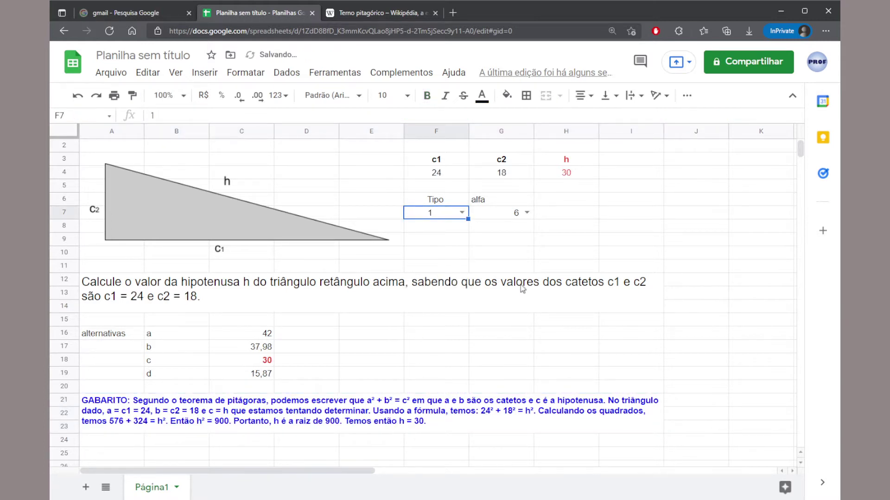
{"action": "left_click", "coordinate": [567, 172]}
Step: Set alfa to 7 and check the alternatives in C16:C19
{"action": "left_click", "coordinate": [515, 213]}
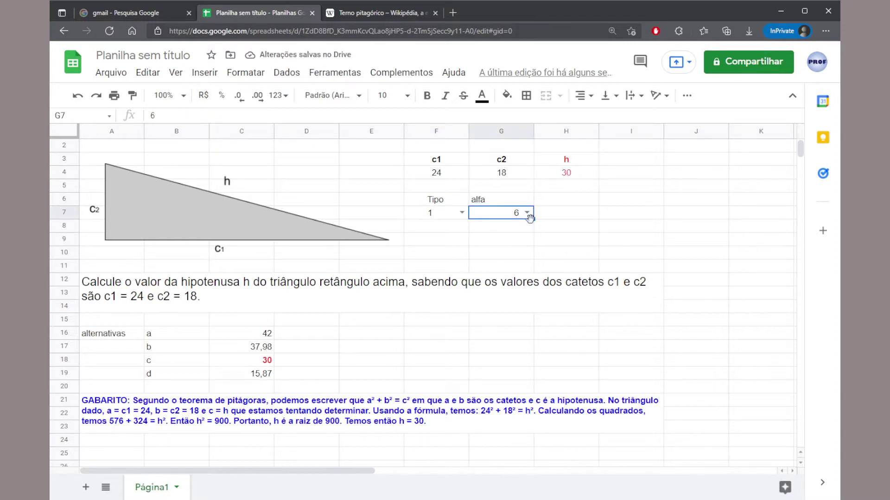
{"action": "left_click", "coordinate": [526, 212]}
{"action": "left_click", "coordinate": [500, 330]}
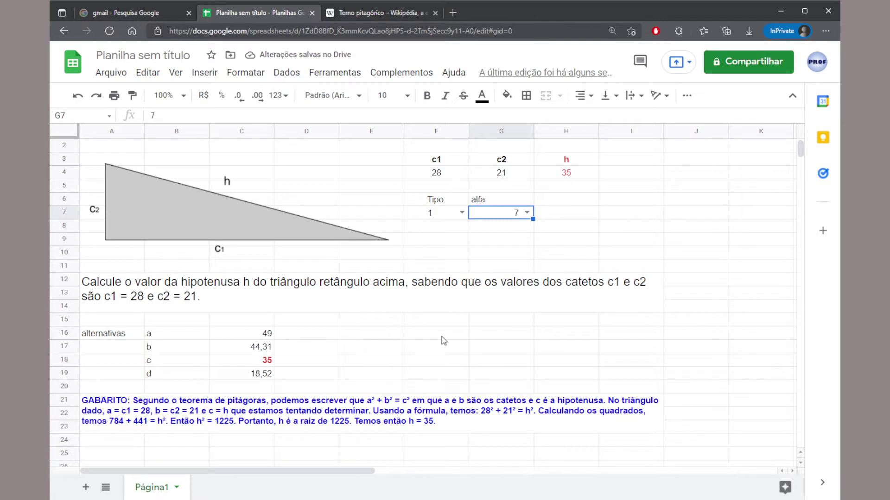
{"action": "left_click_drag", "start_coordinate": [217, 335], "coordinate": [241, 376]}
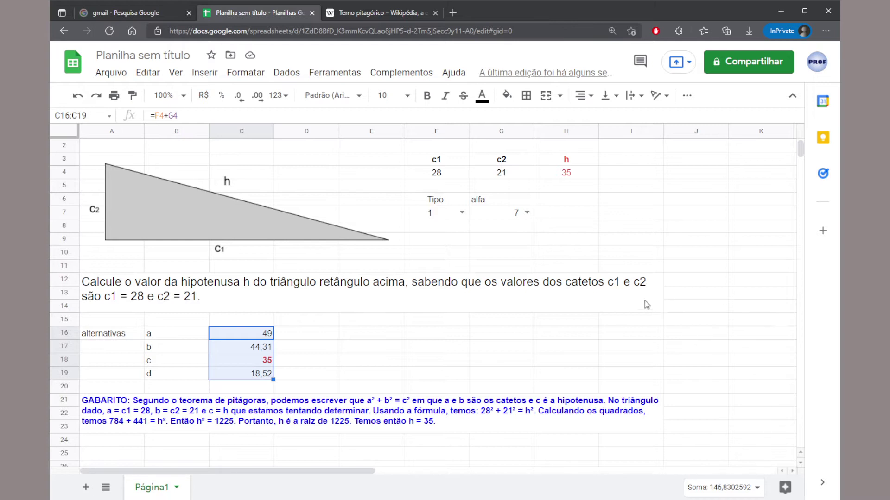
Step: Try Tipo values 2, 3 and 4 in turn to test the generated exercise
{"action": "left_click", "coordinate": [461, 213]}
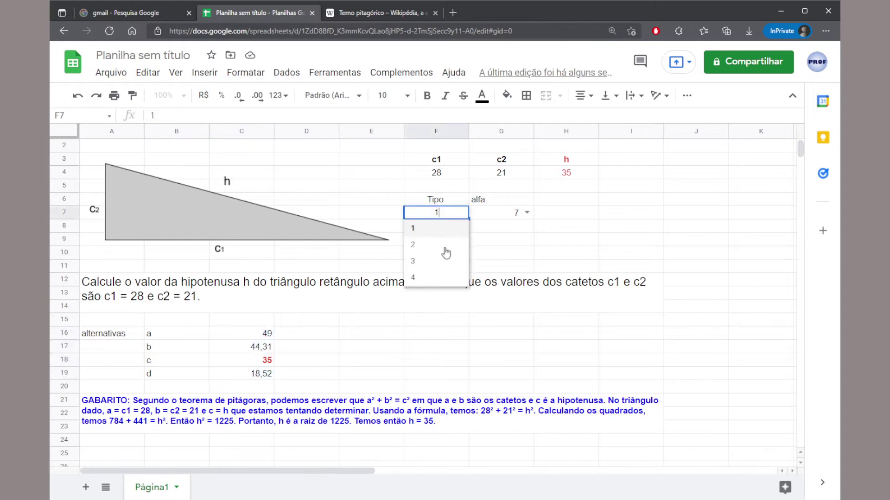
{"action": "left_click", "coordinate": [443, 245]}
{"action": "left_click", "coordinate": [460, 213]}
{"action": "left_click", "coordinate": [445, 261]}
{"action": "left_click", "coordinate": [460, 213]}
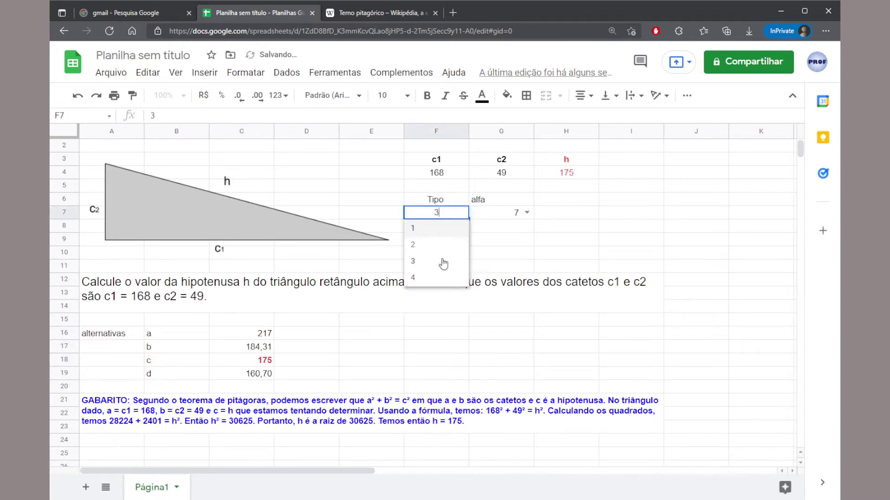
{"action": "left_click", "coordinate": [439, 278]}
Step: Try alfa values 2 and 4, and check the c1, c2 and h values in F3:H4
{"action": "left_click", "coordinate": [523, 213]}
{"action": "left_click", "coordinate": [503, 250]}
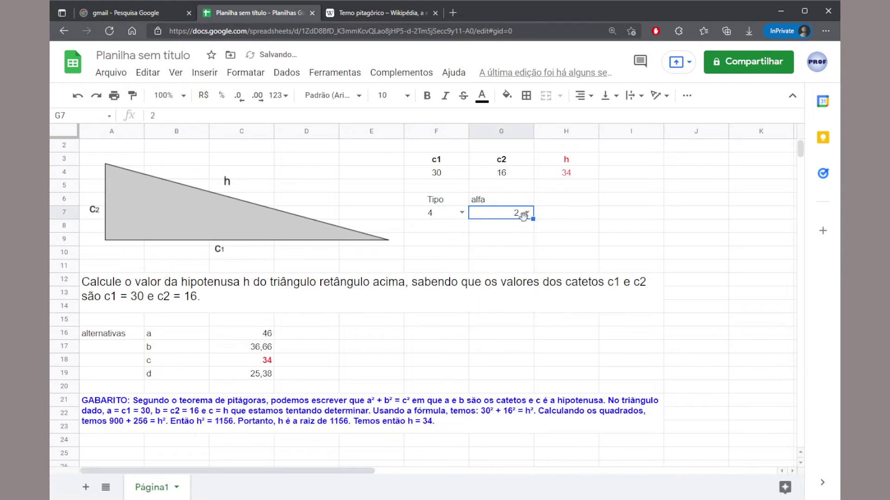
{"action": "left_click", "coordinate": [522, 213]}
{"action": "left_click", "coordinate": [504, 280]}
{"action": "left_click_drag", "start_coordinate": [429, 162], "coordinate": [566, 175]}
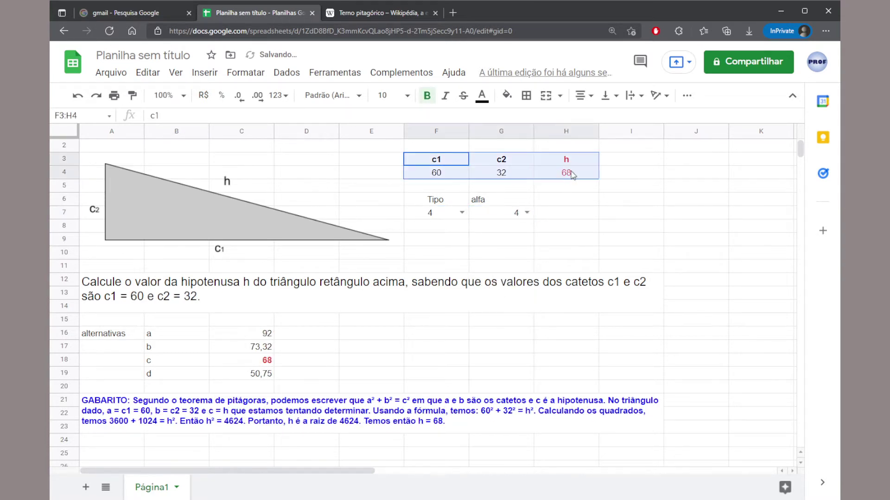
Step: Examine the side values in F3:H4 and the block from the question statement to the answer key in A12:I23
{"action": "left_click", "coordinate": [460, 212]}
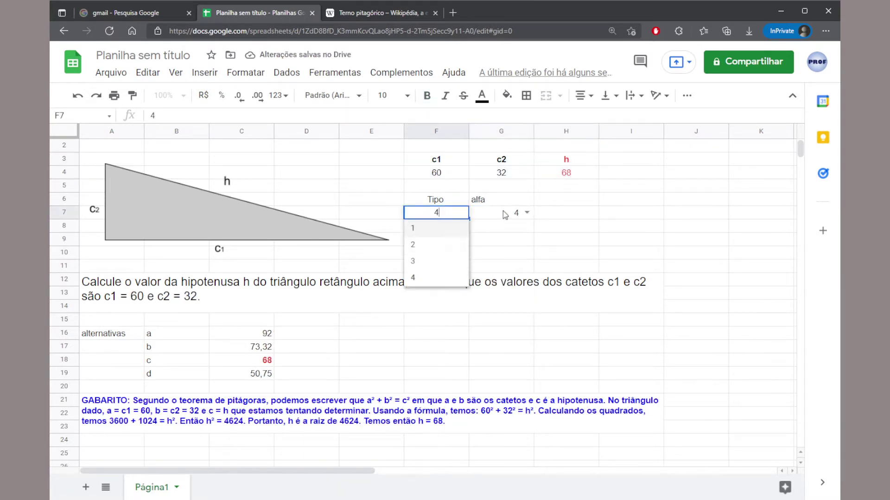
{"action": "left_click_drag", "start_coordinate": [448, 162], "coordinate": [562, 173]}
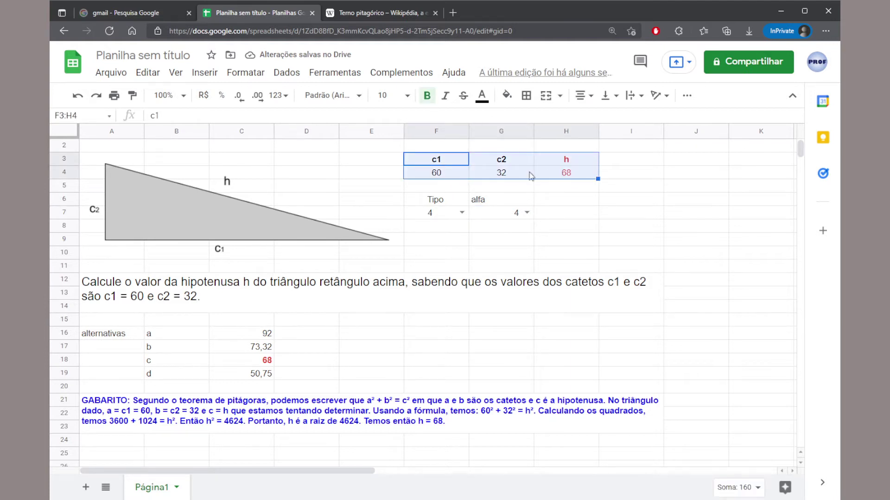
{"action": "left_click", "coordinate": [309, 76]}
{"action": "mouse_move", "coordinate": [287, 77]}
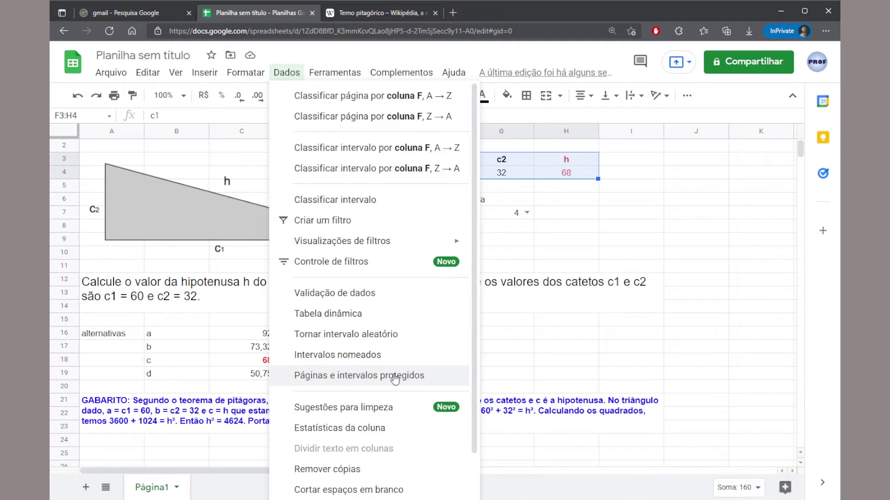
{"action": "left_click", "coordinate": [527, 174]}
{"action": "left_click_drag", "start_coordinate": [447, 160], "coordinate": [565, 176]}
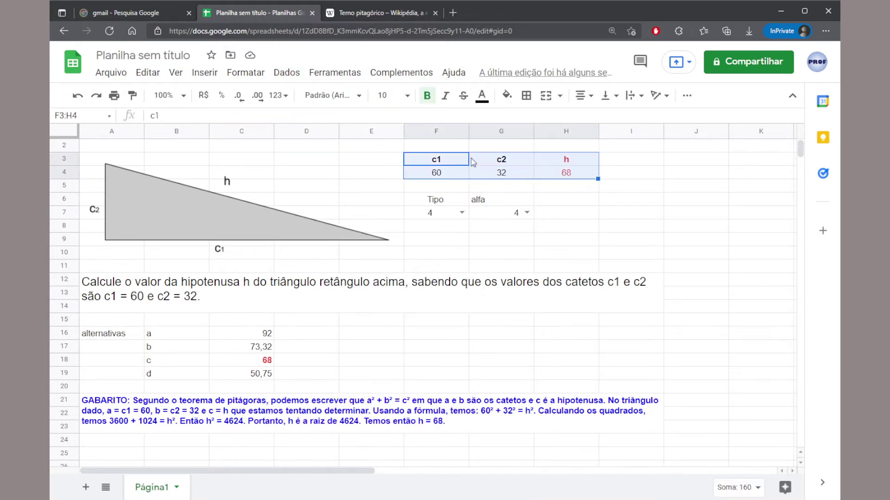
{"action": "left_click_drag", "start_coordinate": [136, 310], "coordinate": [523, 424]}
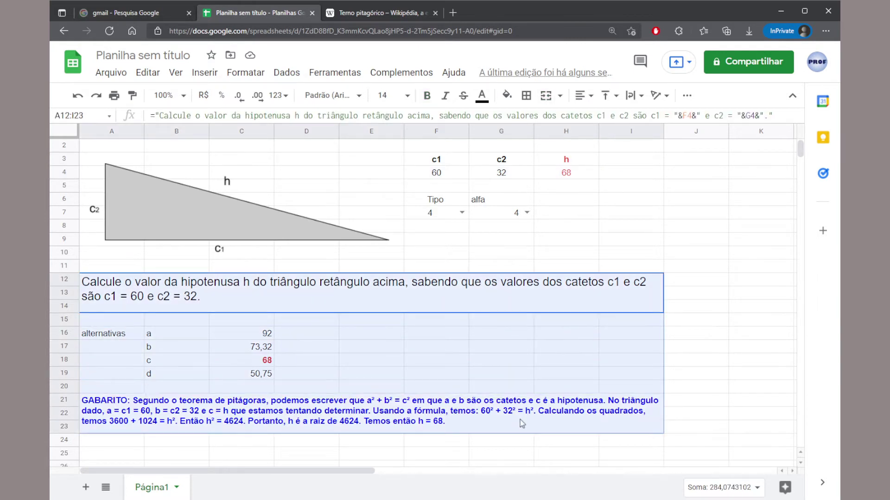
Step: Set Tipo to 3 with alfa 4 to generate another version of the exercise
{"action": "left_click", "coordinate": [461, 212]}
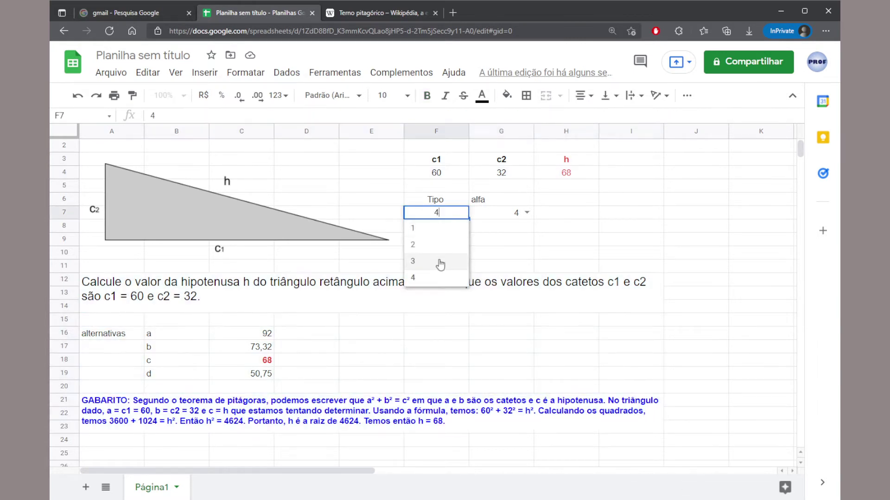
{"action": "left_click", "coordinate": [438, 263]}
{"action": "left_click", "coordinate": [526, 212]}
{"action": "left_click", "coordinate": [498, 278]}
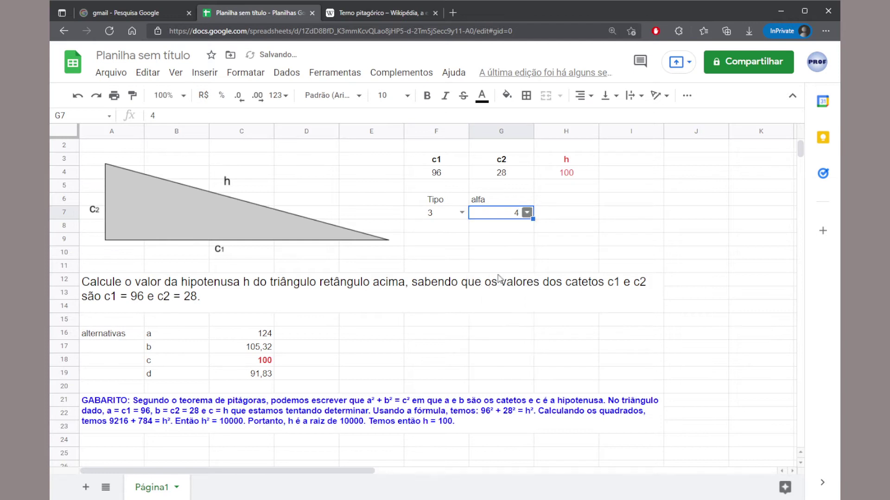
Step: Try alfa values 6, 7 and 8 for the Tipo 3 triangle
{"action": "left_click", "coordinate": [528, 214]}
{"action": "left_click", "coordinate": [505, 310]}
{"action": "left_click", "coordinate": [527, 214]}
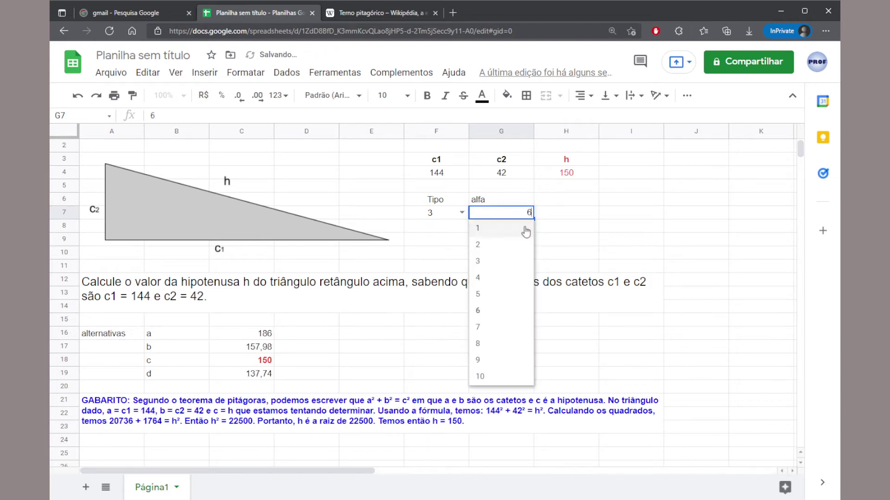
{"action": "left_click", "coordinate": [503, 331]}
{"action": "left_click", "coordinate": [452, 212]}
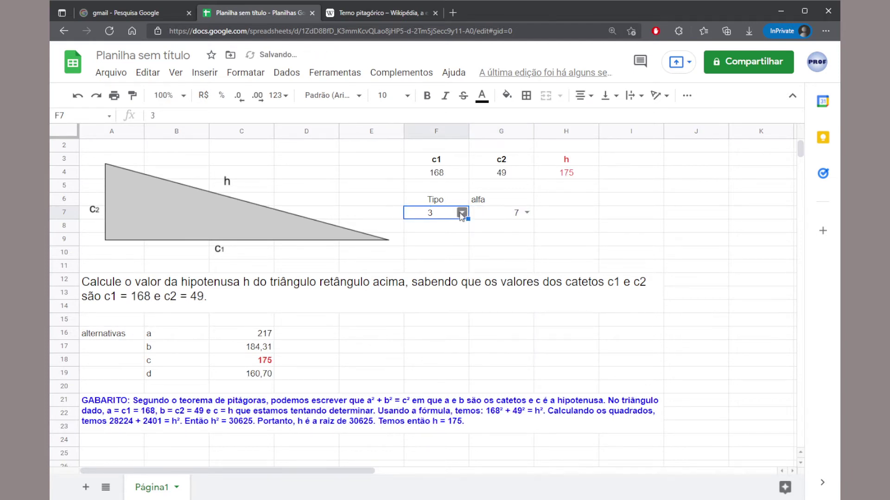
{"action": "left_click", "coordinate": [461, 213]}
{"action": "left_click", "coordinate": [462, 212]}
{"action": "left_click", "coordinate": [526, 213]}
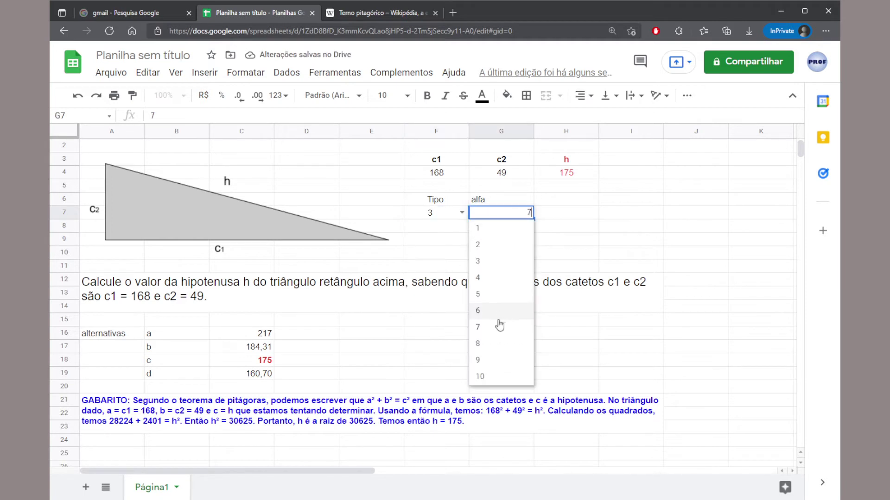
{"action": "left_click", "coordinate": [502, 345]}
Step: Try Tipo 4, set alfa to 9, and settle on Tipo 2
{"action": "left_click", "coordinate": [462, 212]}
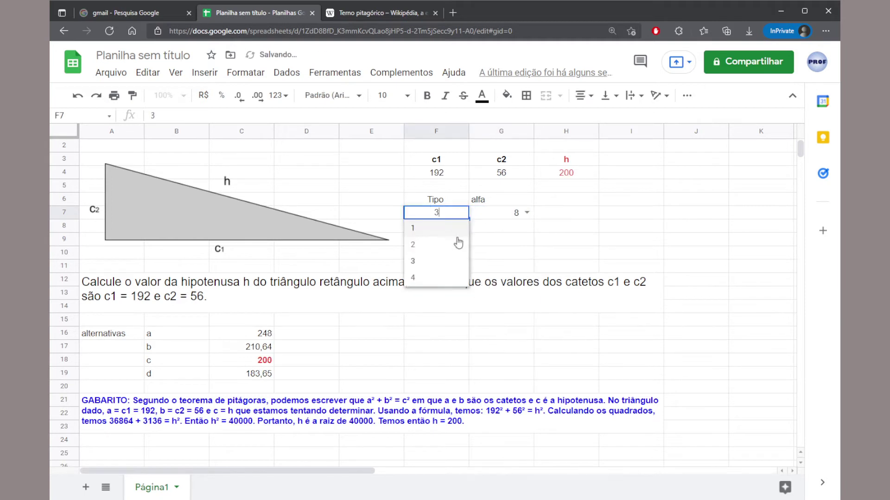
{"action": "left_click", "coordinate": [445, 277]}
{"action": "left_click", "coordinate": [527, 213]}
{"action": "left_click", "coordinate": [497, 360]}
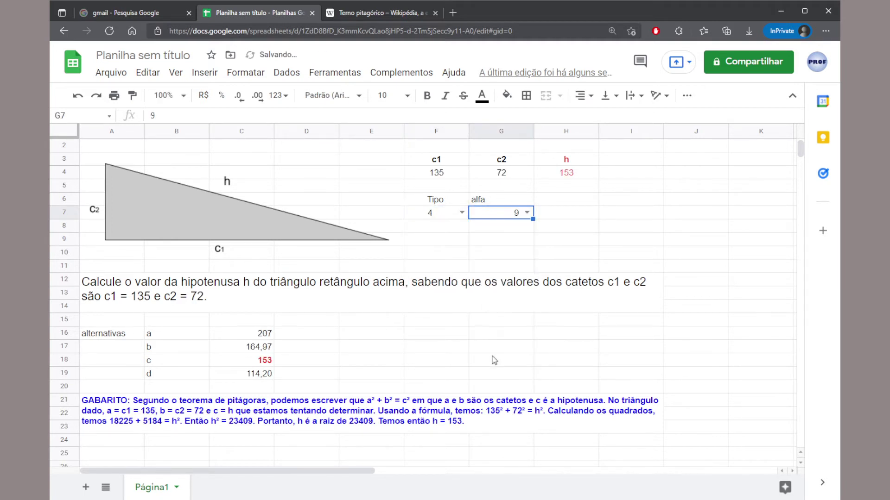
{"action": "left_click", "coordinate": [461, 212]}
{"action": "left_click", "coordinate": [445, 251]}
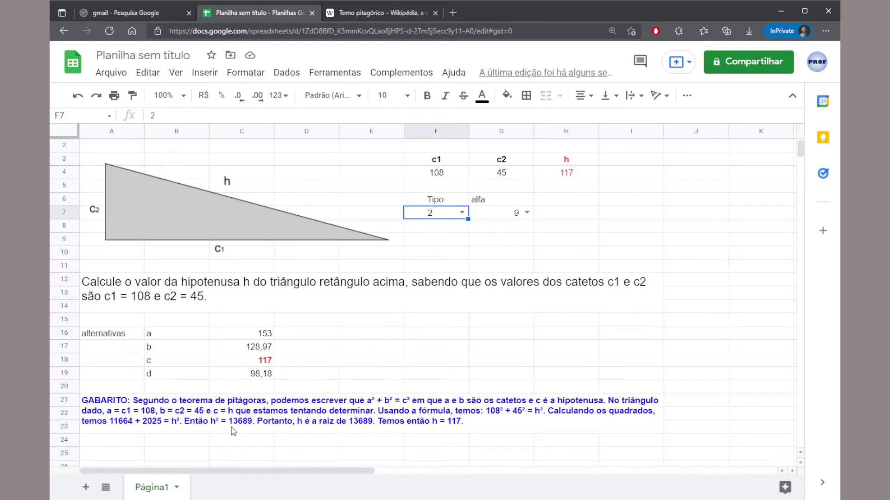
Step: Rename the sheet Página1 as Exerc01
{"action": "double_click", "coordinate": [157, 488]}
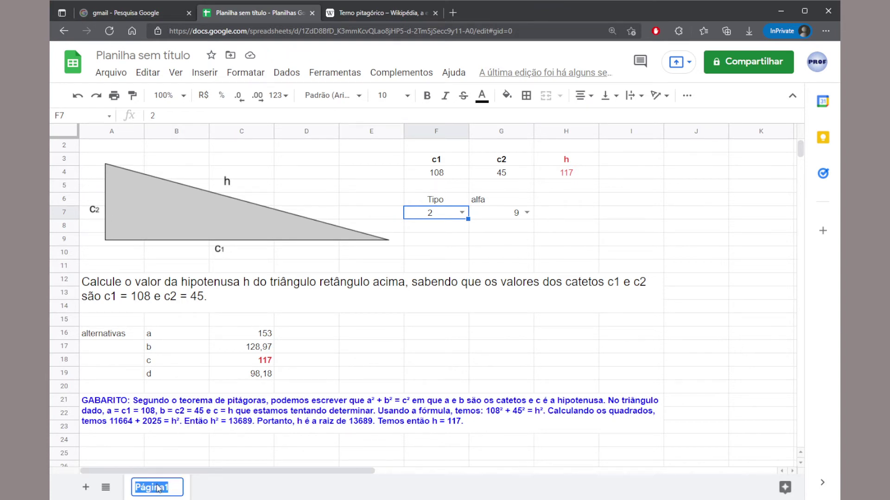
{"action": "type", "text": "Exerc1"}
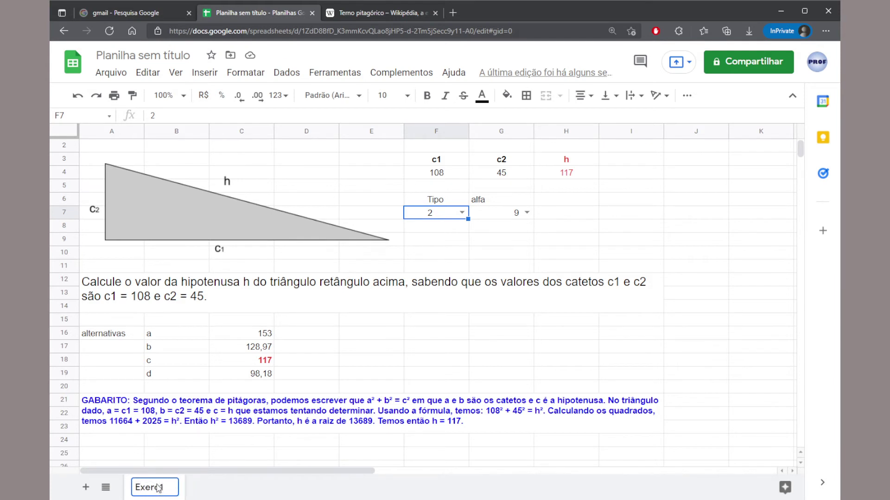
{"action": "key", "text": "Return"}
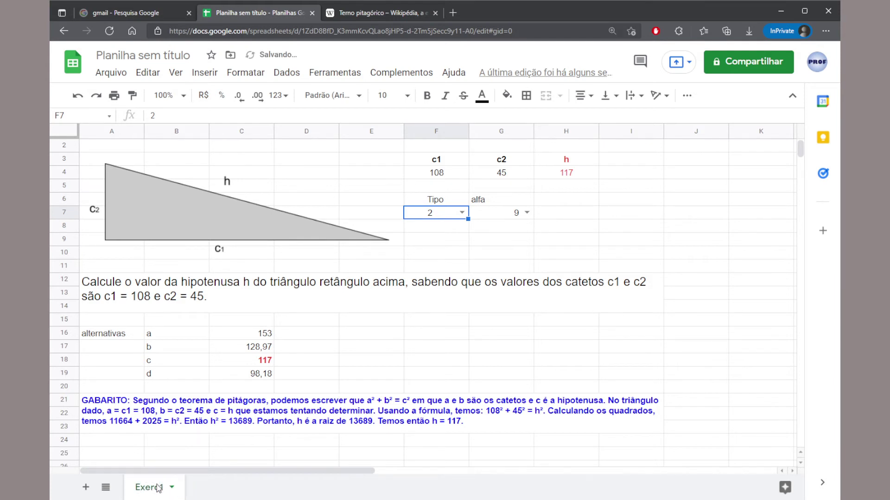
{"action": "double_click", "coordinate": [158, 488]}
{"action": "left_click", "coordinate": [162, 489]}
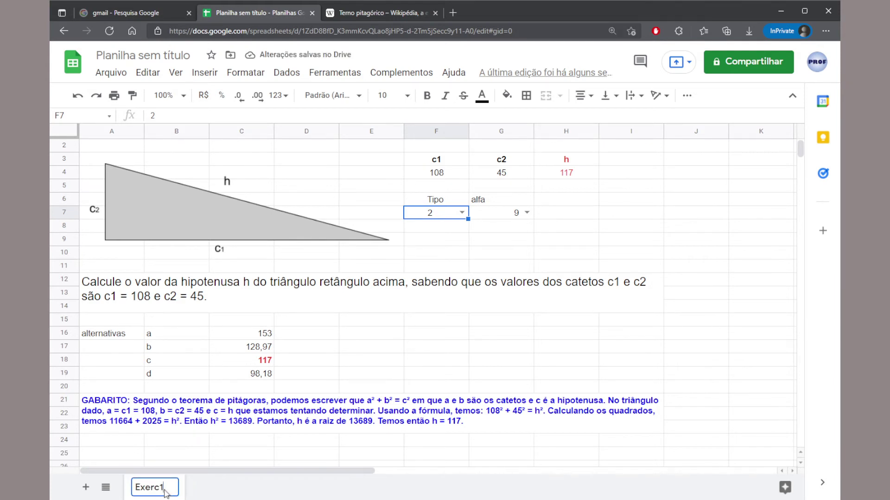
{"action": "key", "text": "BackSpace"}
{"action": "type", "text": "01"}
{"action": "key", "text": "Return"}
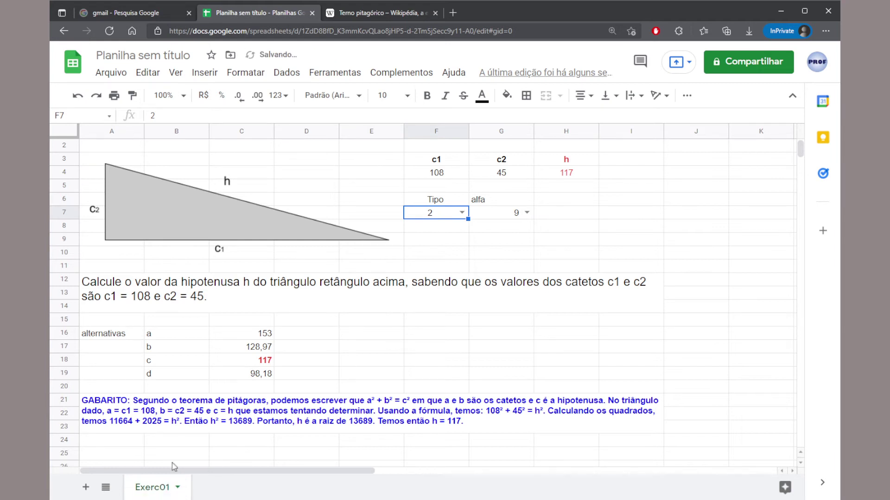
Step: Rename the untitled spreadsheet file as EXERC_PITAGORAS
{"action": "left_click", "coordinate": [148, 57]}
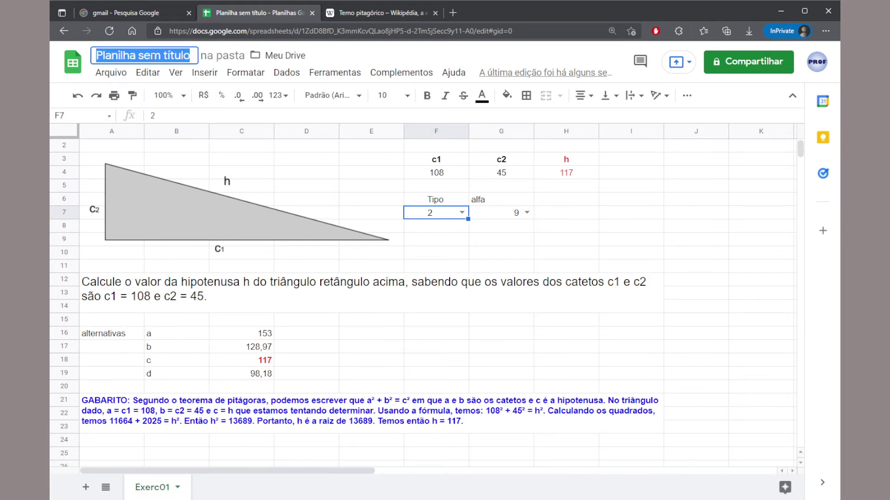
{"action": "type", "text": "EXERC"}
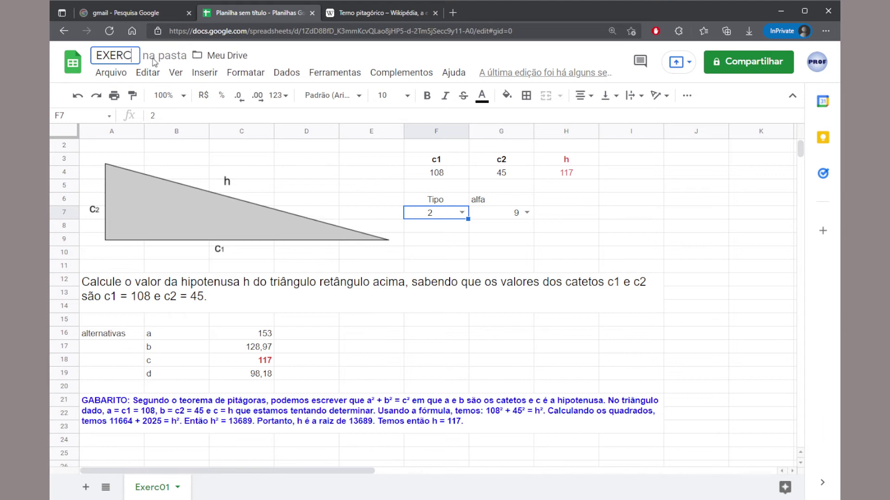
{"action": "type", "text": "_PITA"}
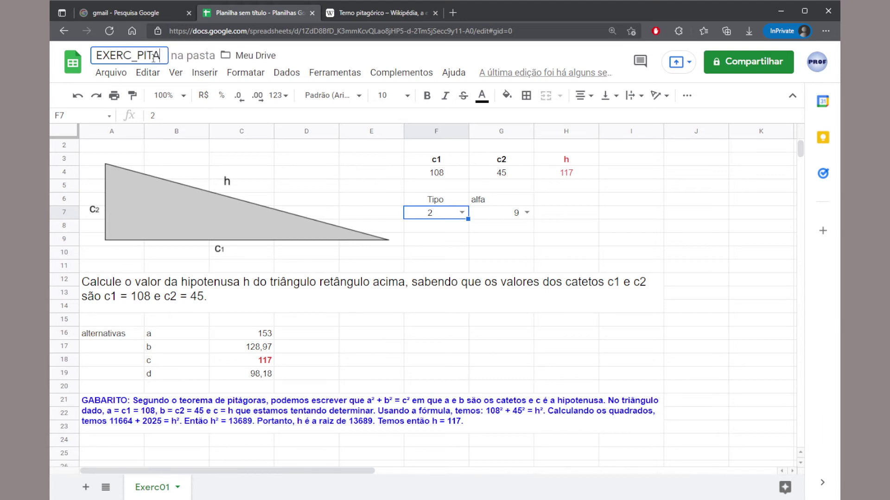
{"action": "type", "text": "GORAS"}
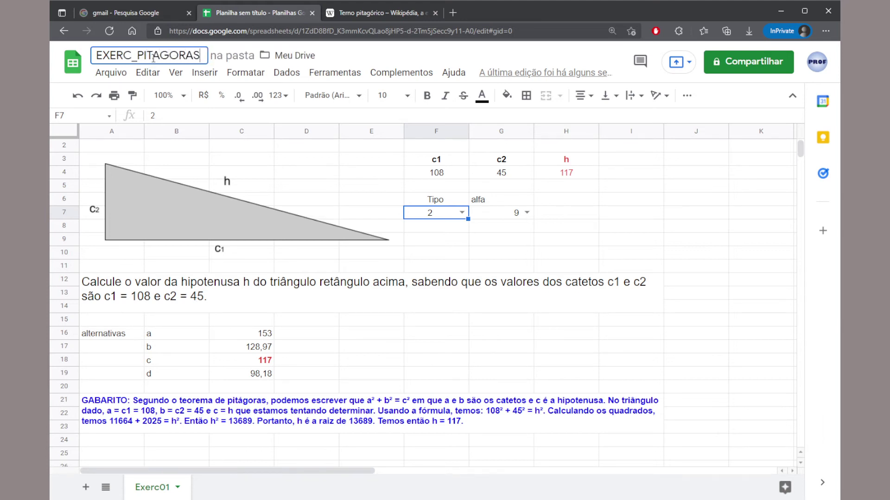
{"action": "key", "text": "Return"}
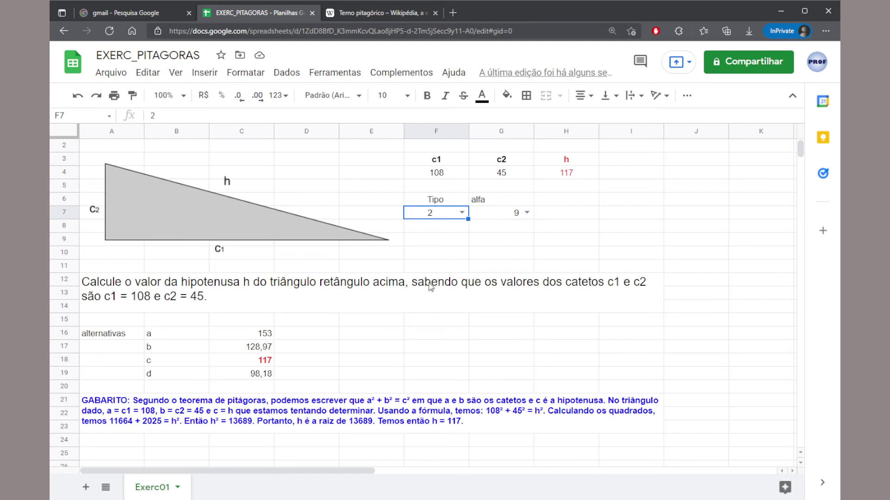
Step: Set alfa to 3 for the Tipo 2 triangle to generate a smaller version of the exercise
{"action": "left_click", "coordinate": [509, 207]}
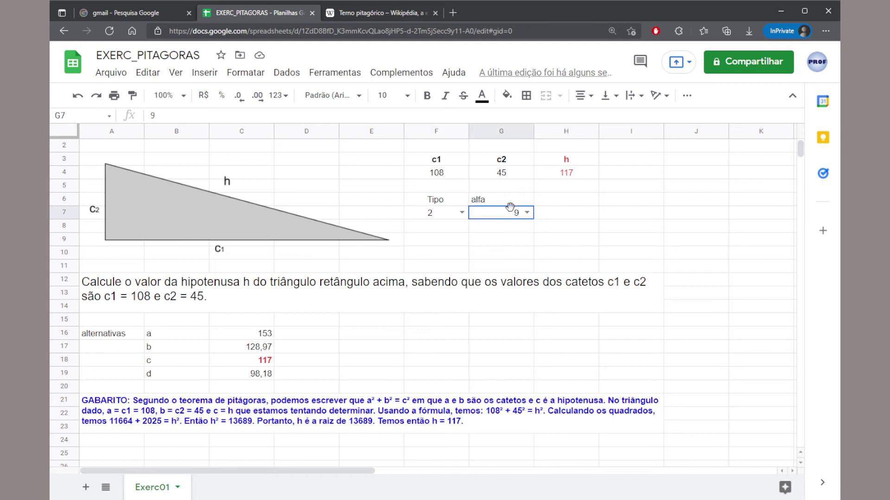
{"action": "left_click", "coordinate": [527, 213]}
{"action": "left_click", "coordinate": [496, 262]}
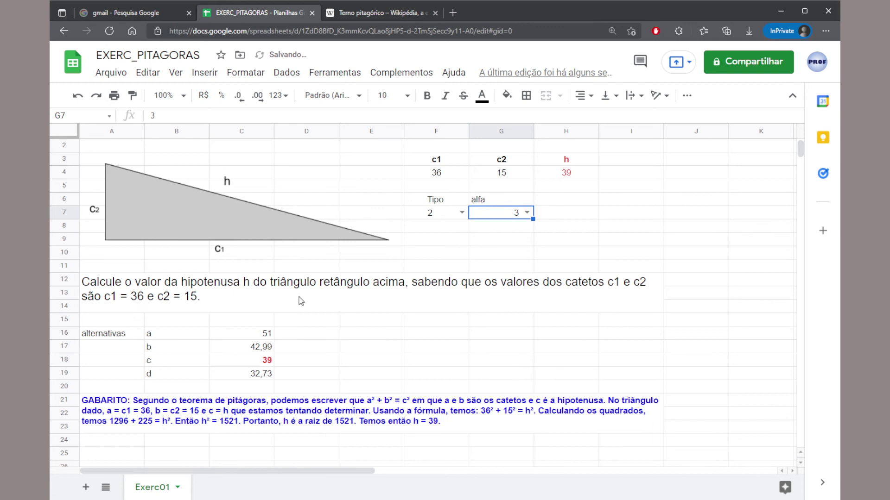
Step: Review the problem statement, the block of alternatives and the GABARITO text of the regenerated exercise
{"action": "left_click", "coordinate": [200, 300]}
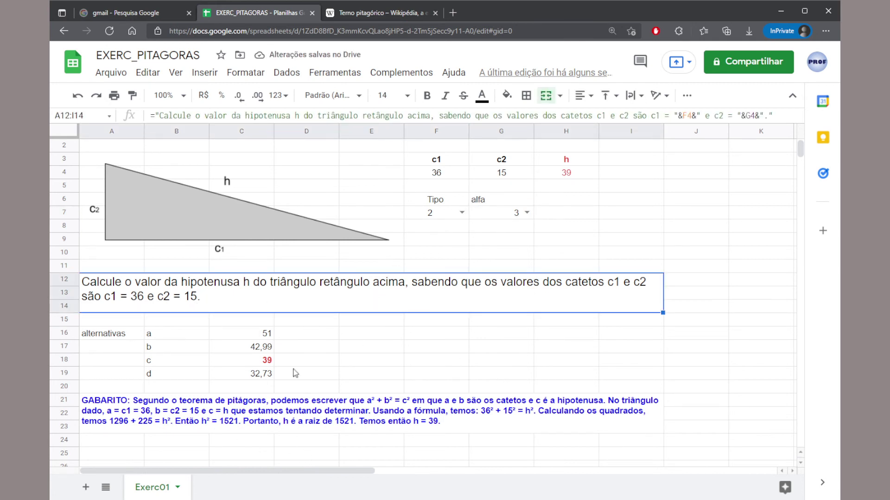
{"action": "left_click", "coordinate": [292, 418]}
{"action": "left_click", "coordinate": [383, 311]}
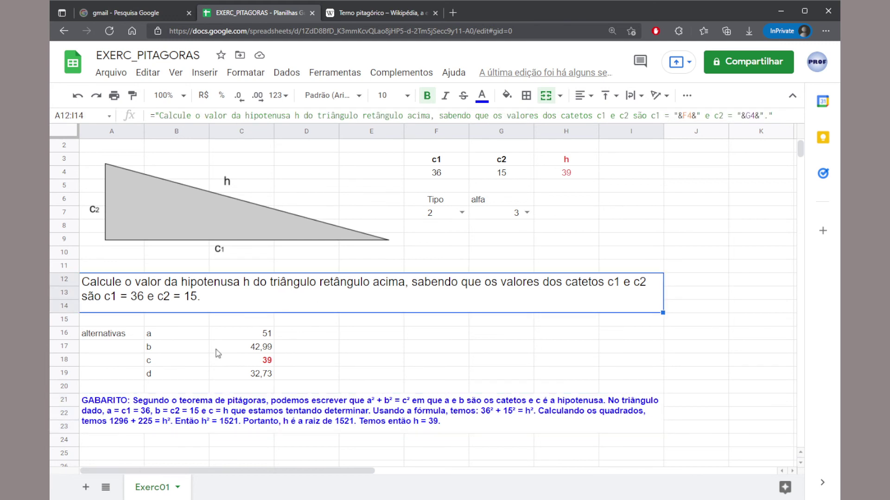
{"action": "left_click_drag", "start_coordinate": [171, 325], "coordinate": [266, 376]}
{"action": "left_click", "coordinate": [273, 413]}
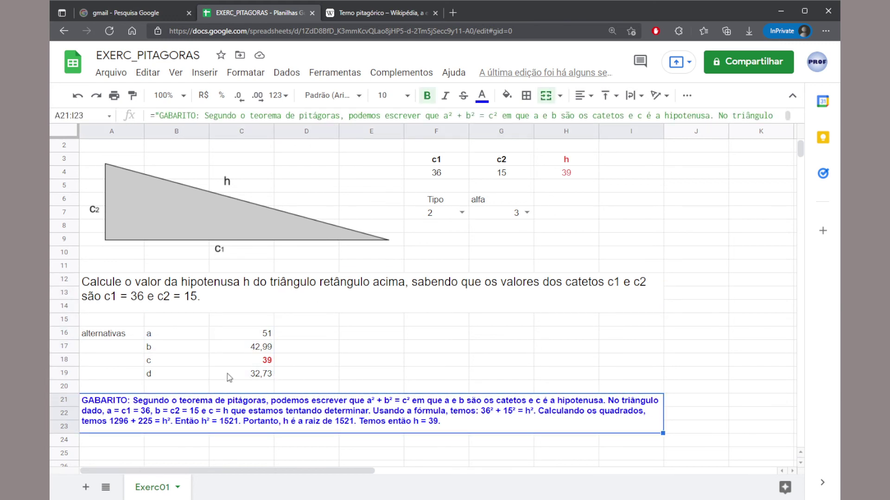
{"action": "left_click_drag", "start_coordinate": [130, 322], "coordinate": [614, 378]}
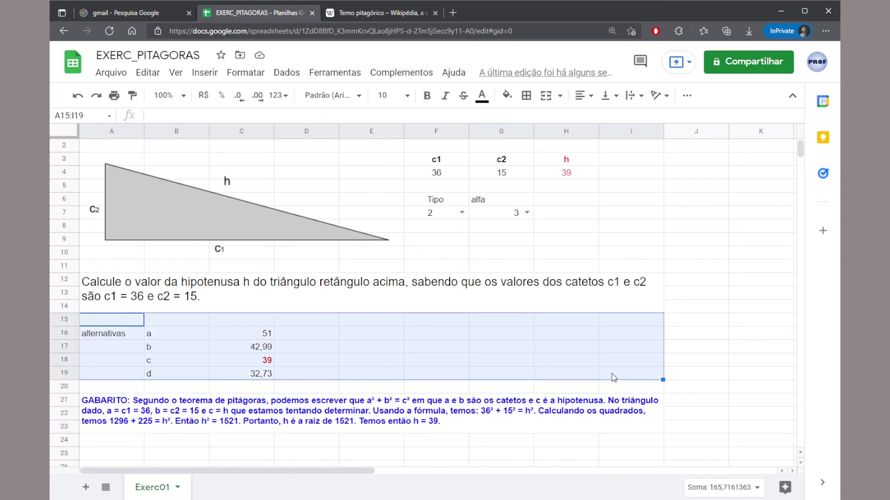
{"action": "left_click", "coordinate": [516, 347]}
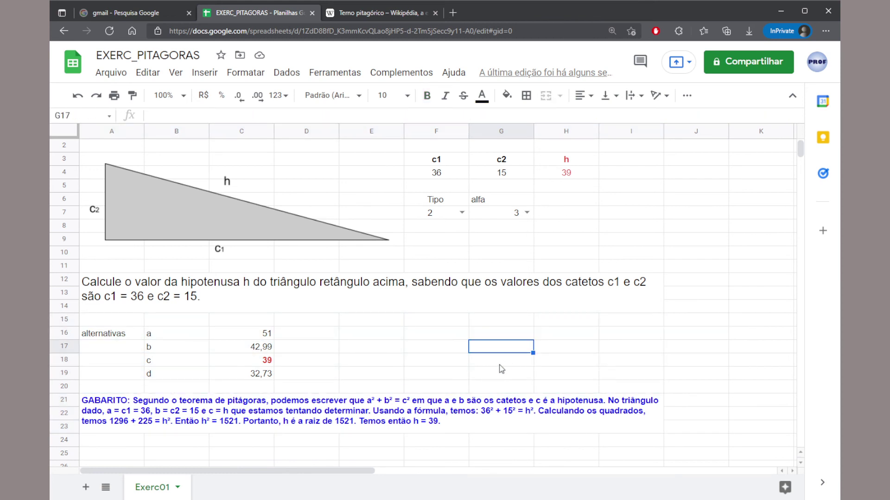